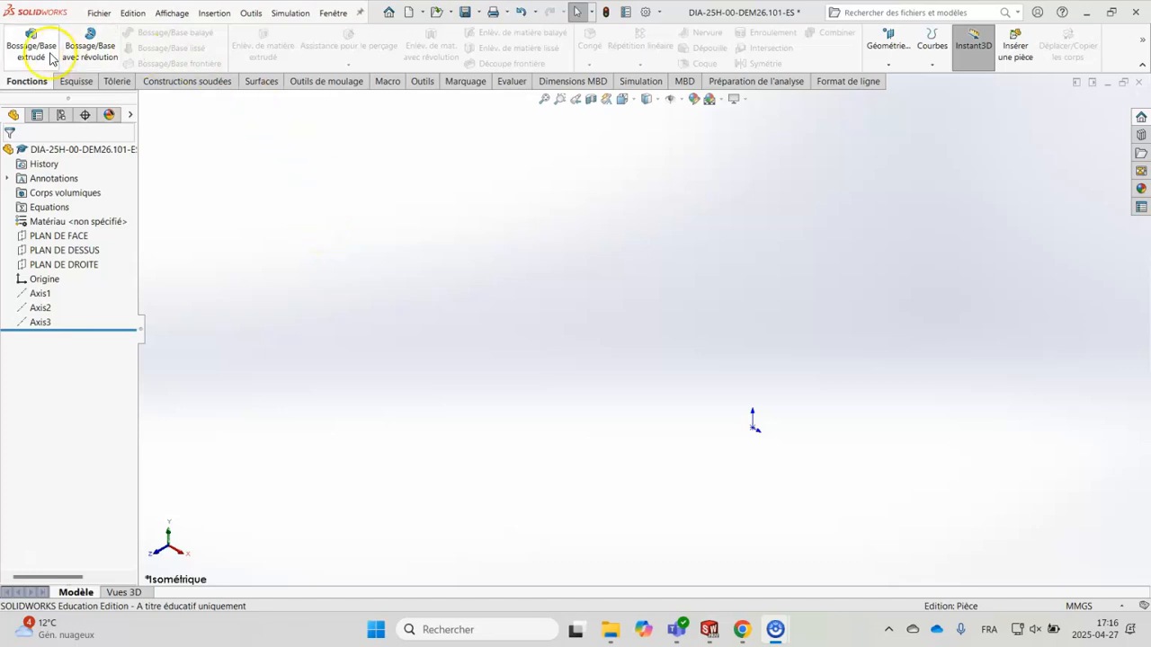
click(118, 83)
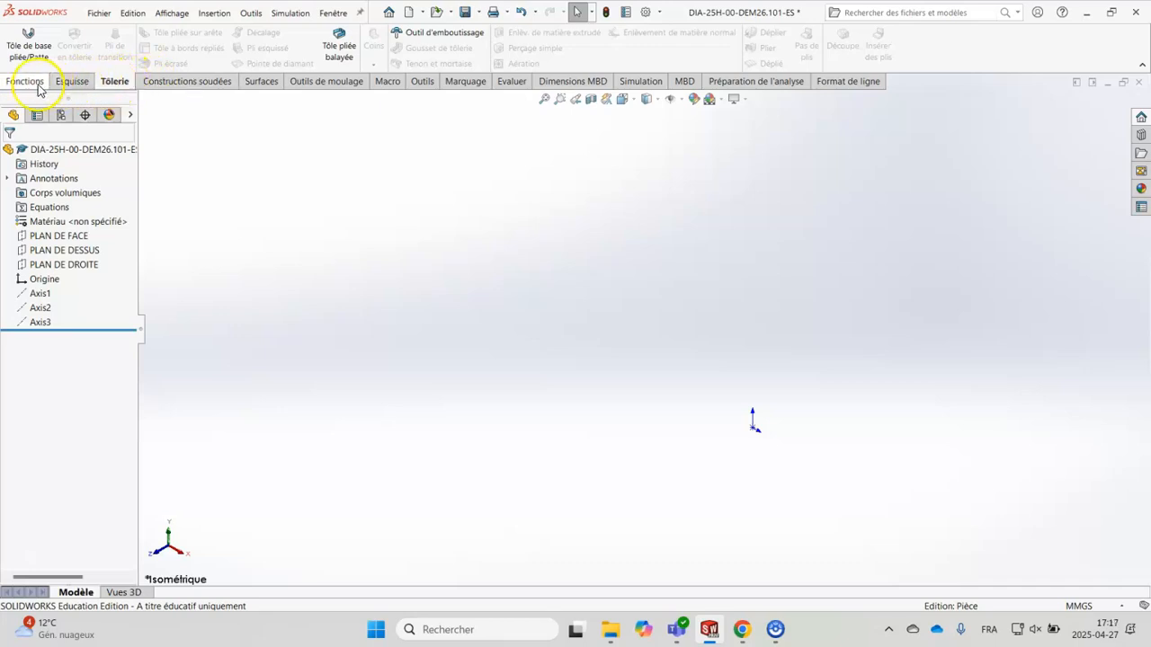
right_click(71, 84)
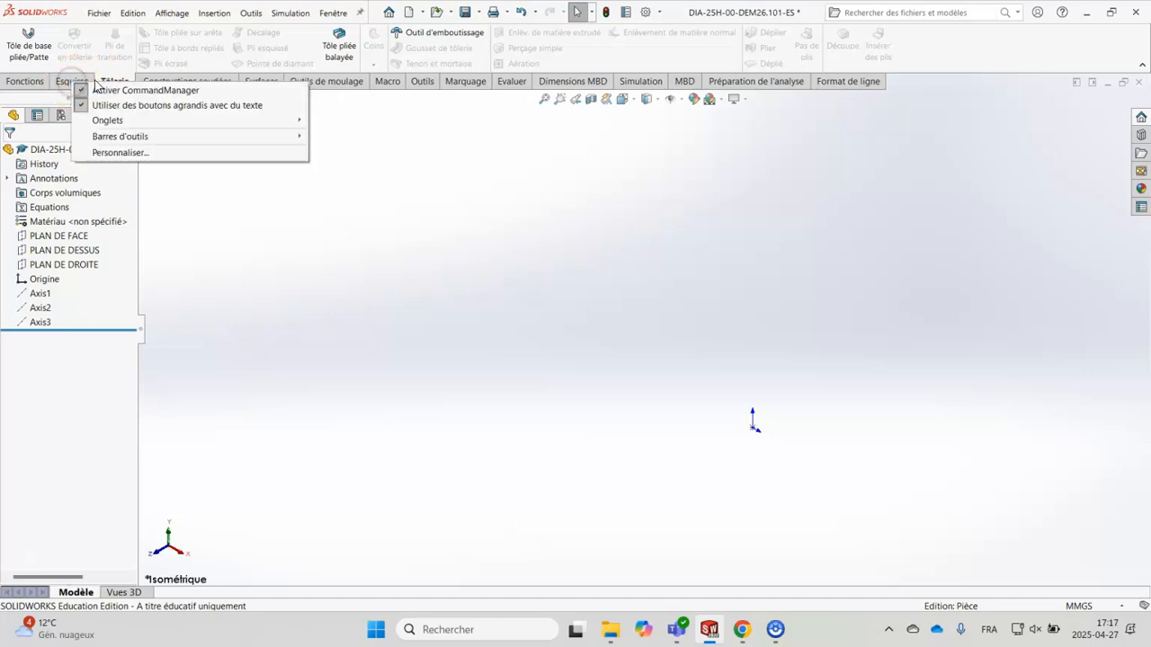
mouse_move(157, 124)
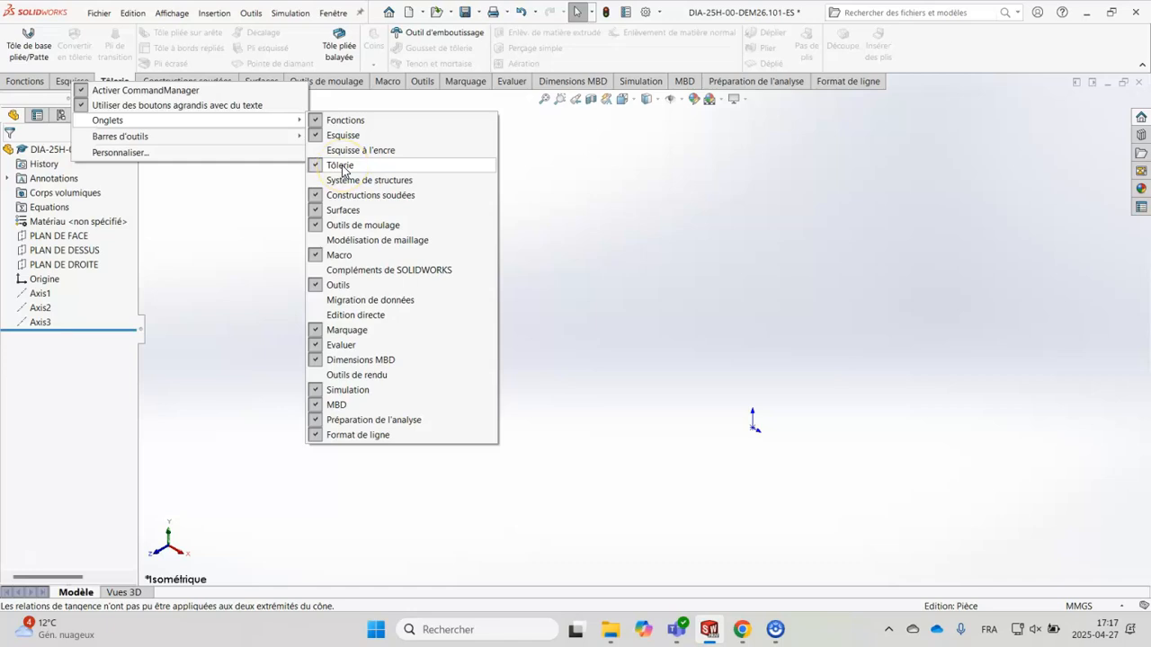
click(239, 188)
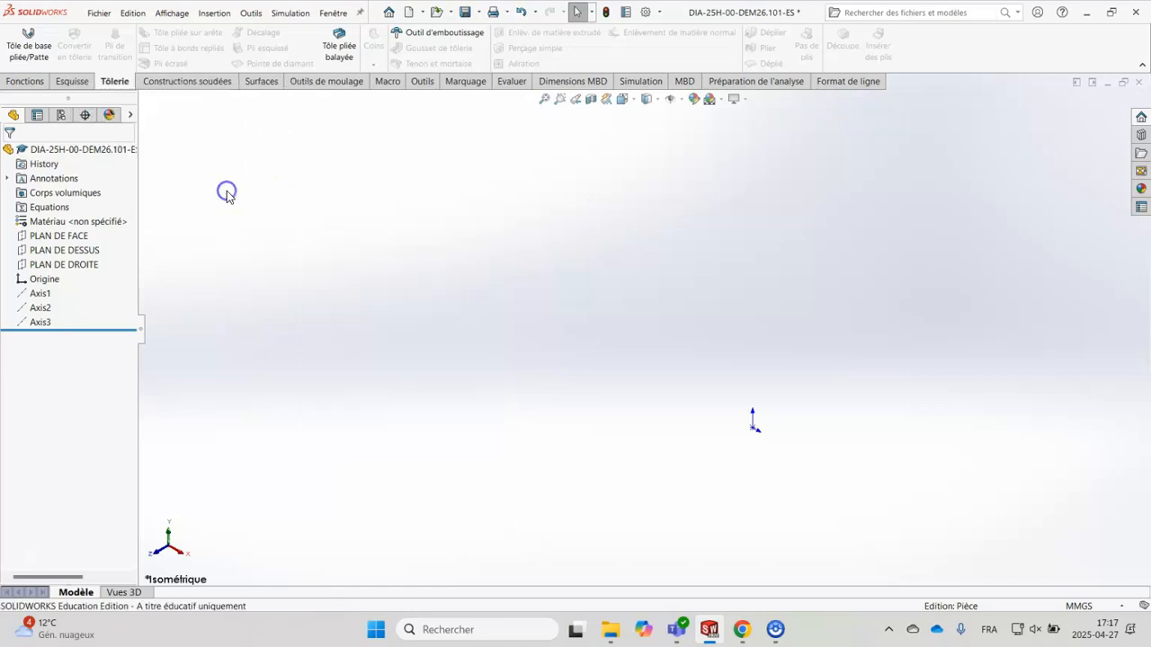
Start a base flange on PLAN DE DESSUS and sketch a center rectangle about 173 mm wide, centred on the origin
click(115, 85)
click(30, 50)
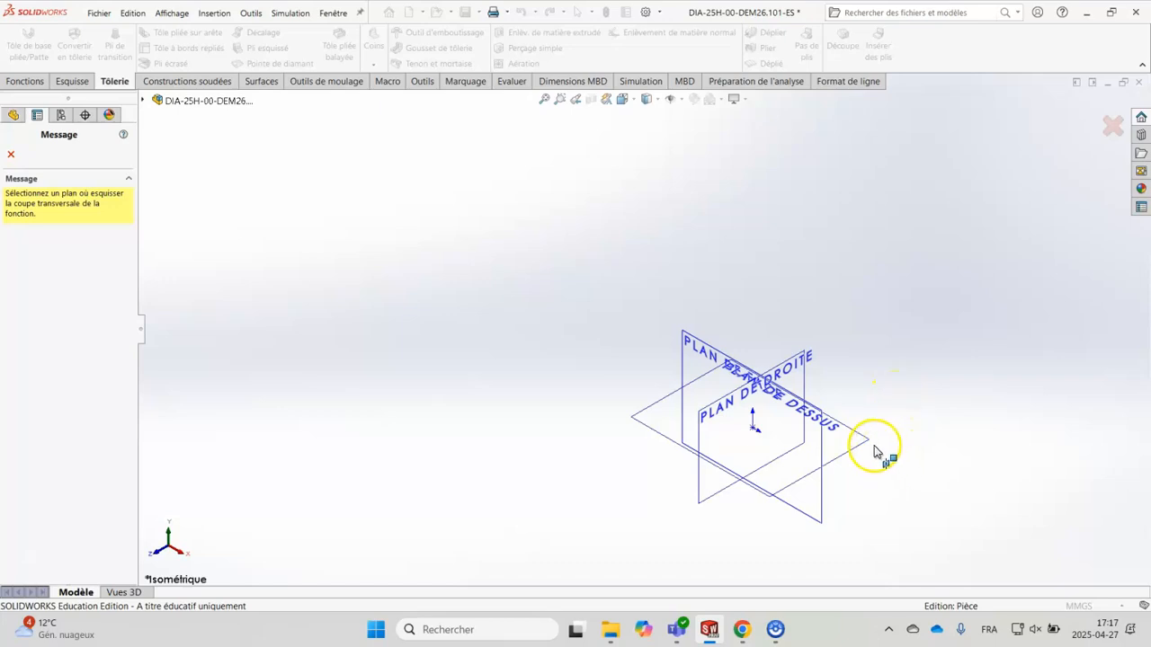
click(836, 426)
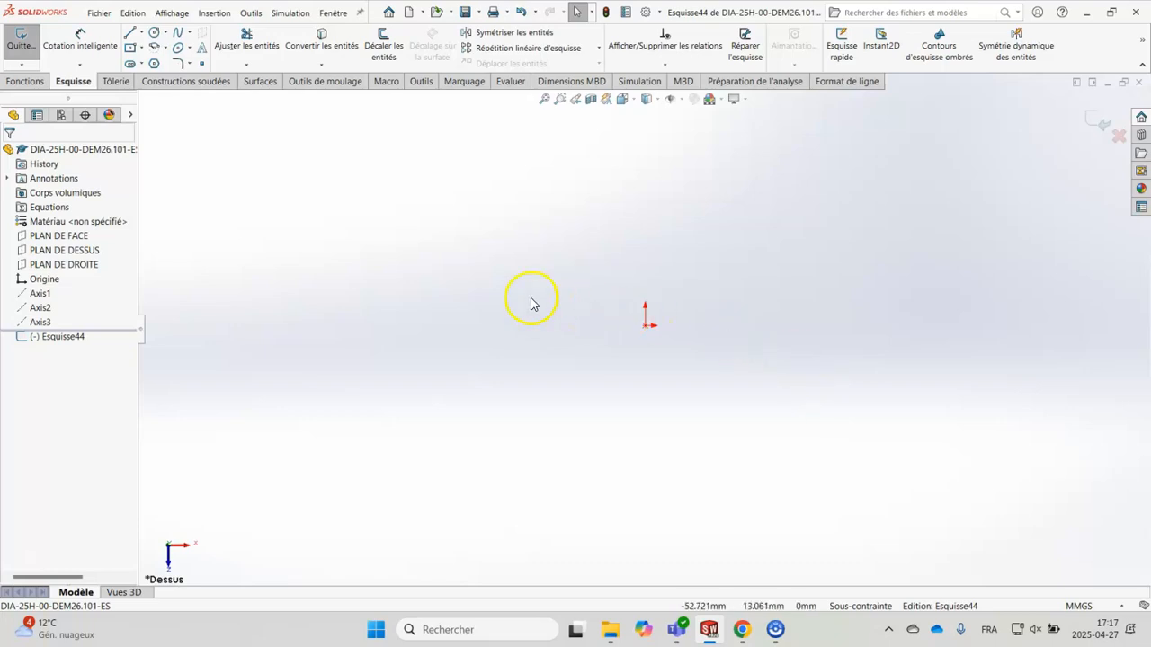
click(132, 50)
click(647, 325)
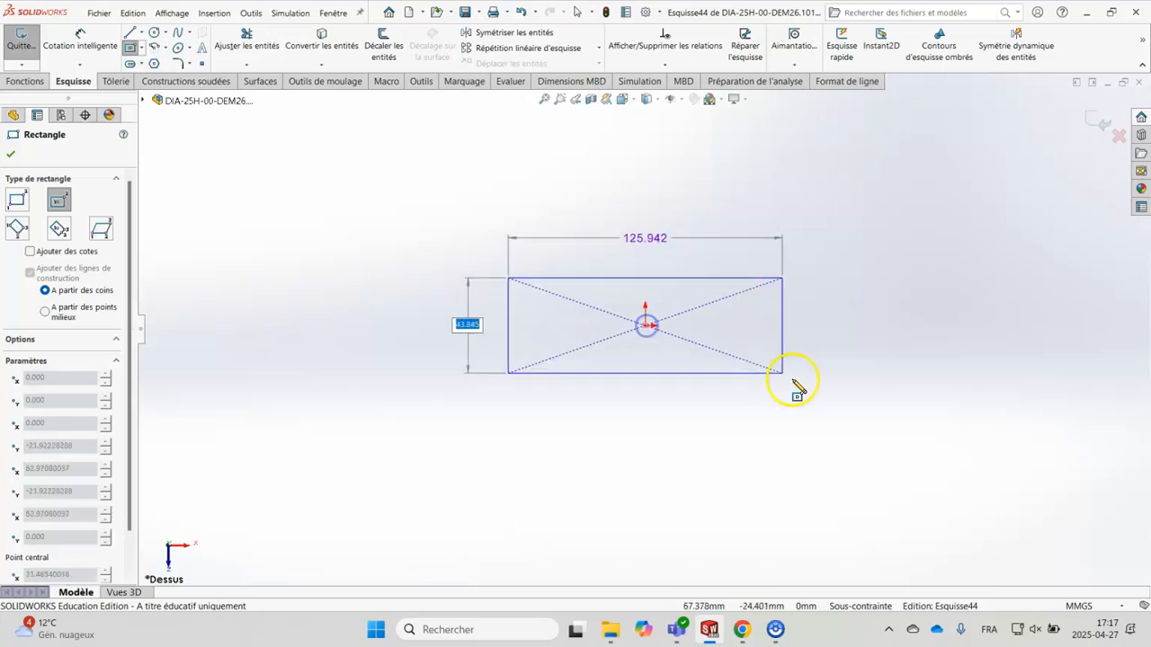
click(833, 407)
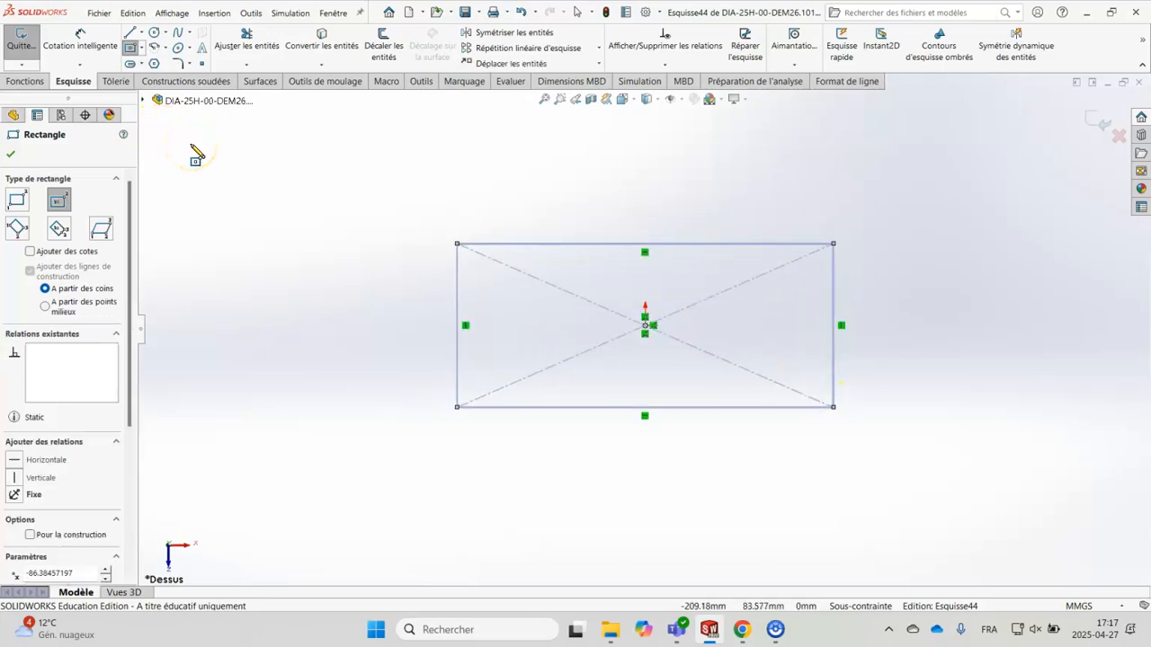
Dimension the rectangle 100 mm along its horizontal side and 80 mm along its vertical side
click(94, 38)
click(702, 244)
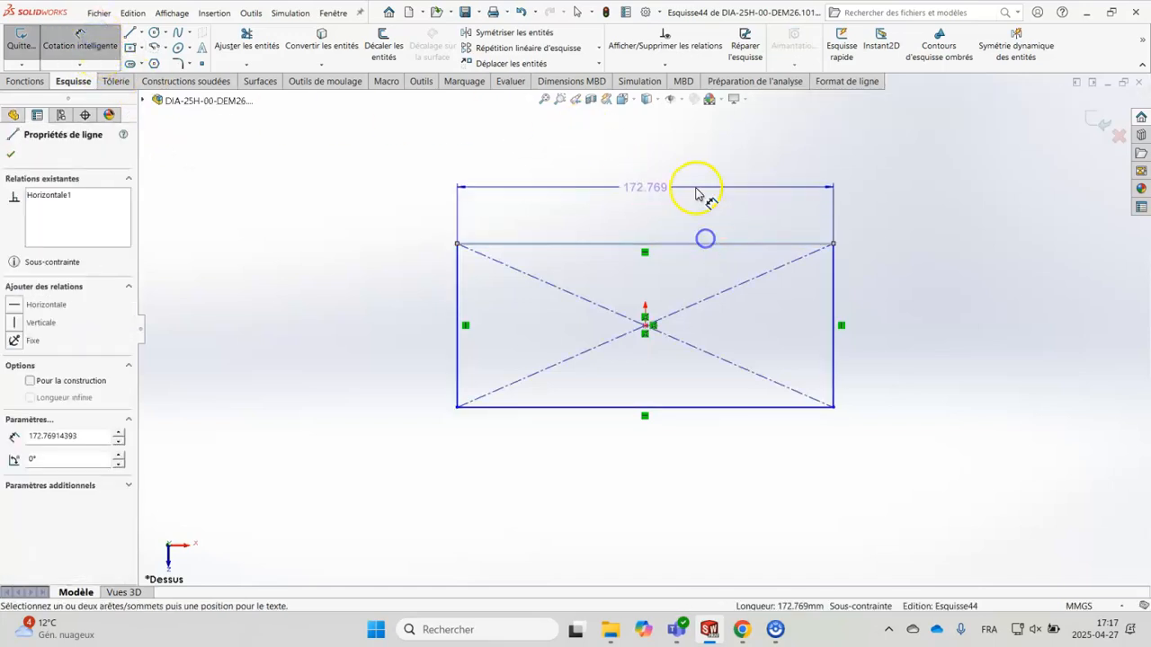
click(696, 186)
text(100)
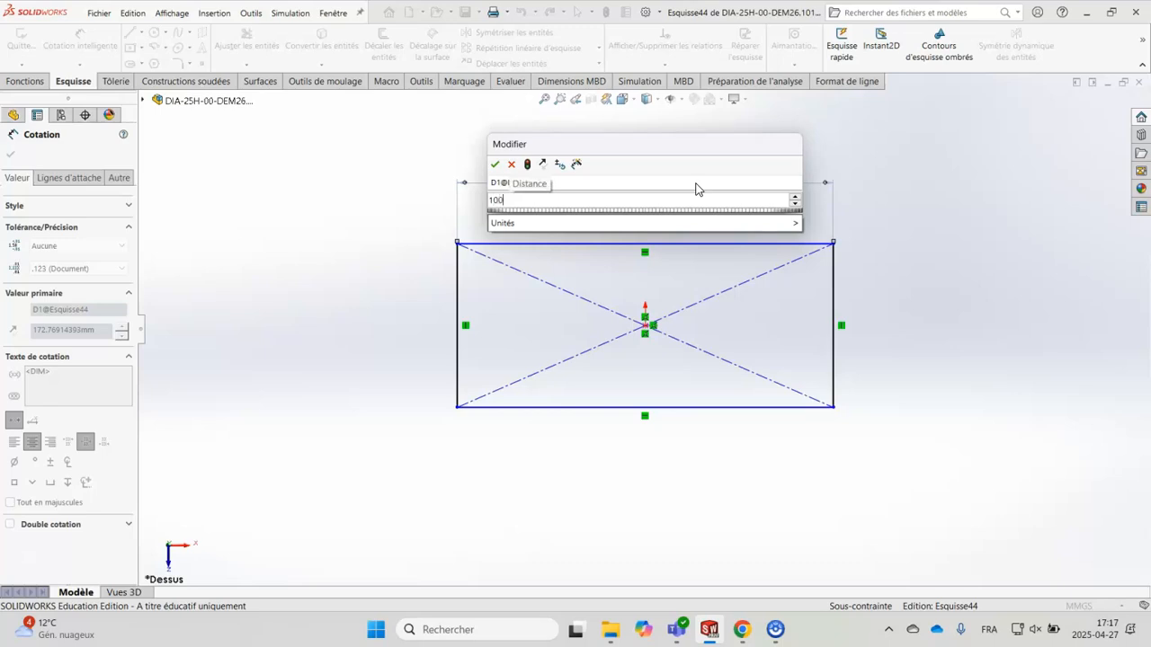
key(Return)
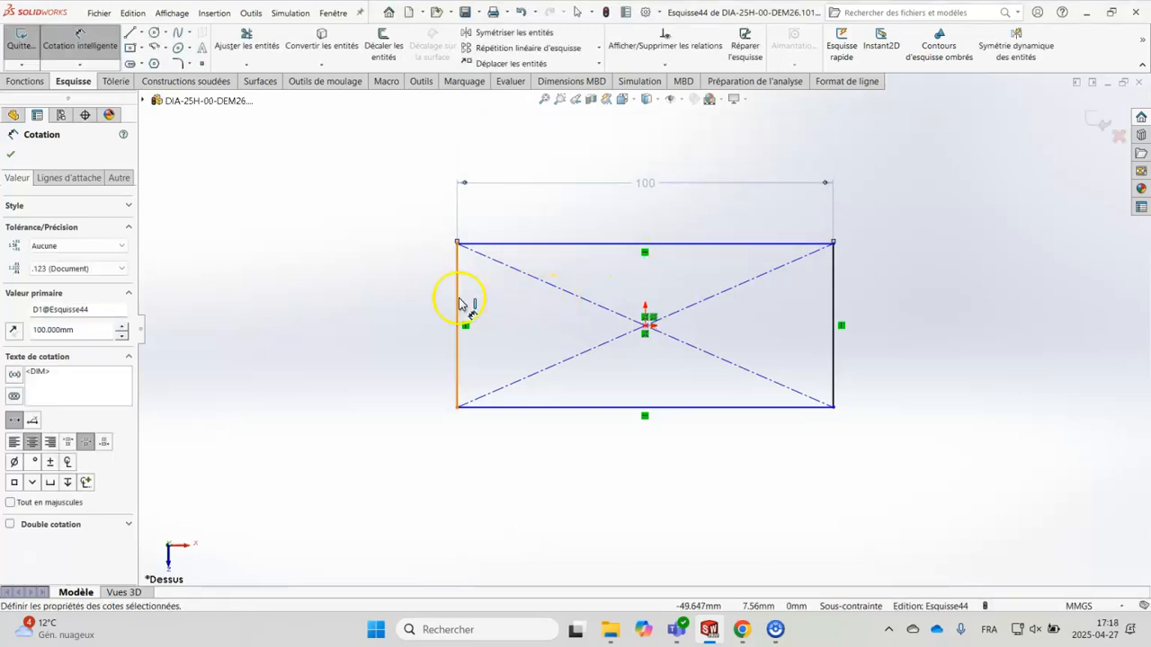
click(457, 298)
click(415, 305)
text(80)
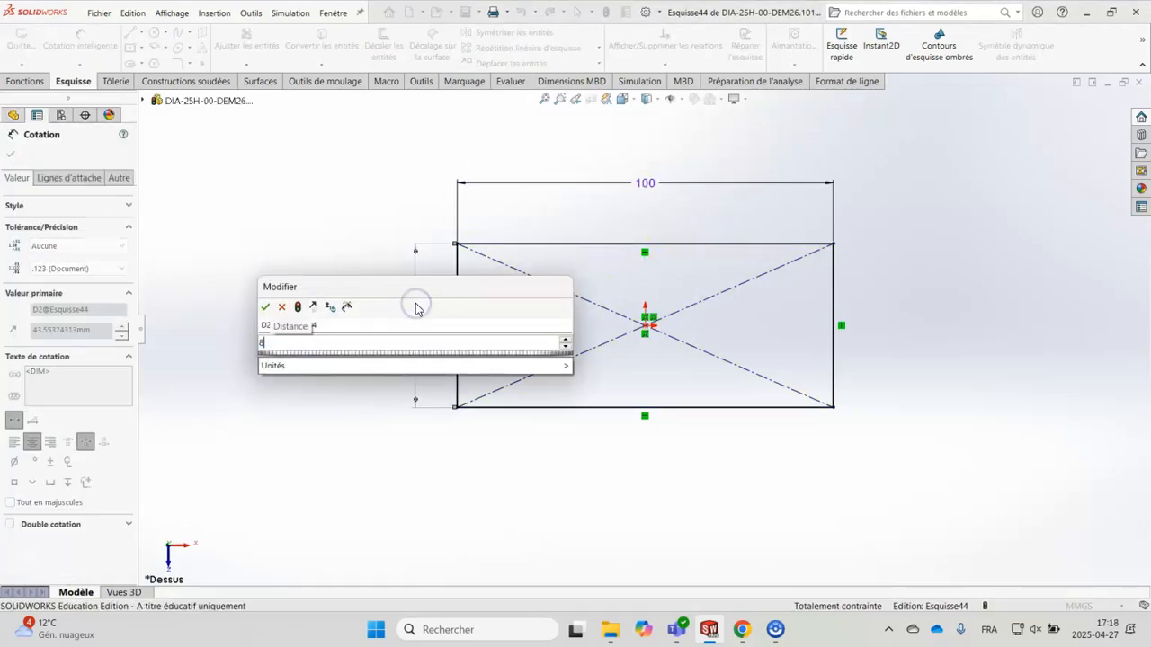
key(Return)
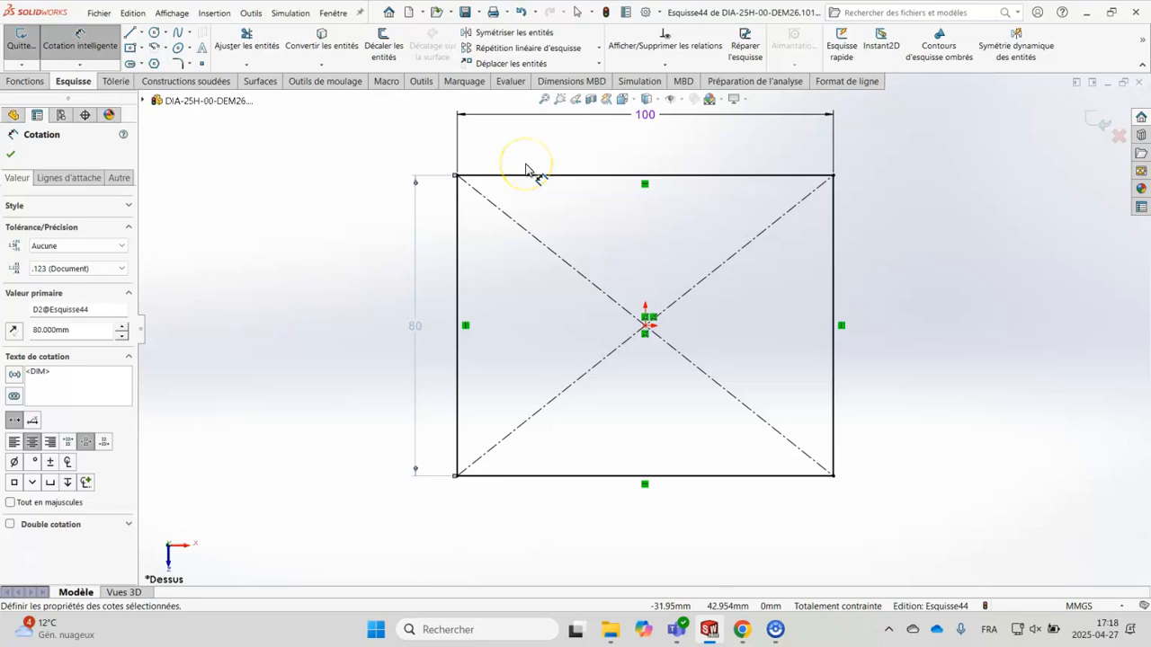
Exit the sketch and create the base flange with a 1 mm thickness, K-factor 0.5 and rectangular auto relief
click(1099, 120)
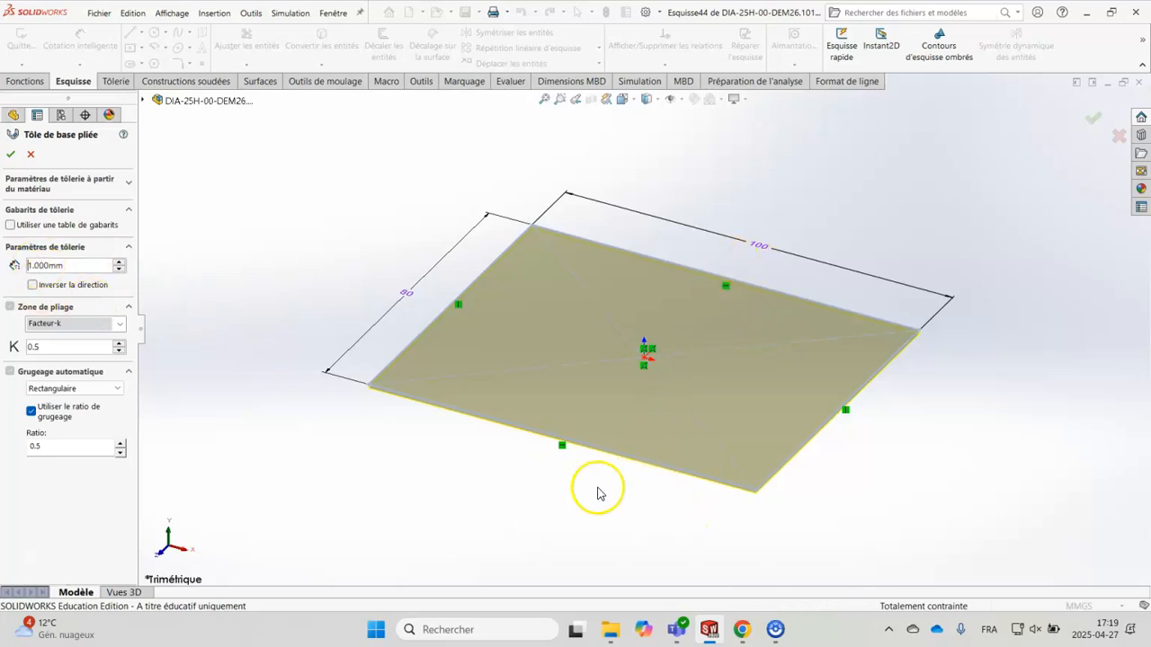
scroll(742, 486, down, 3)
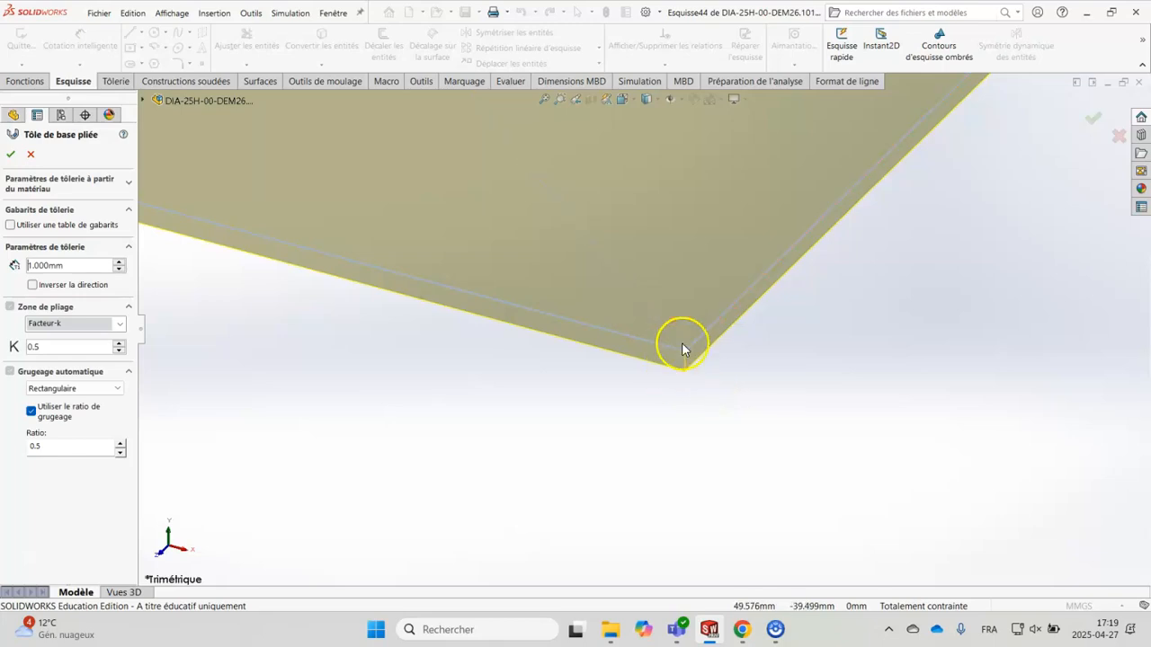
scroll(596, 388, up, 5)
scroll(586, 231, down, 4)
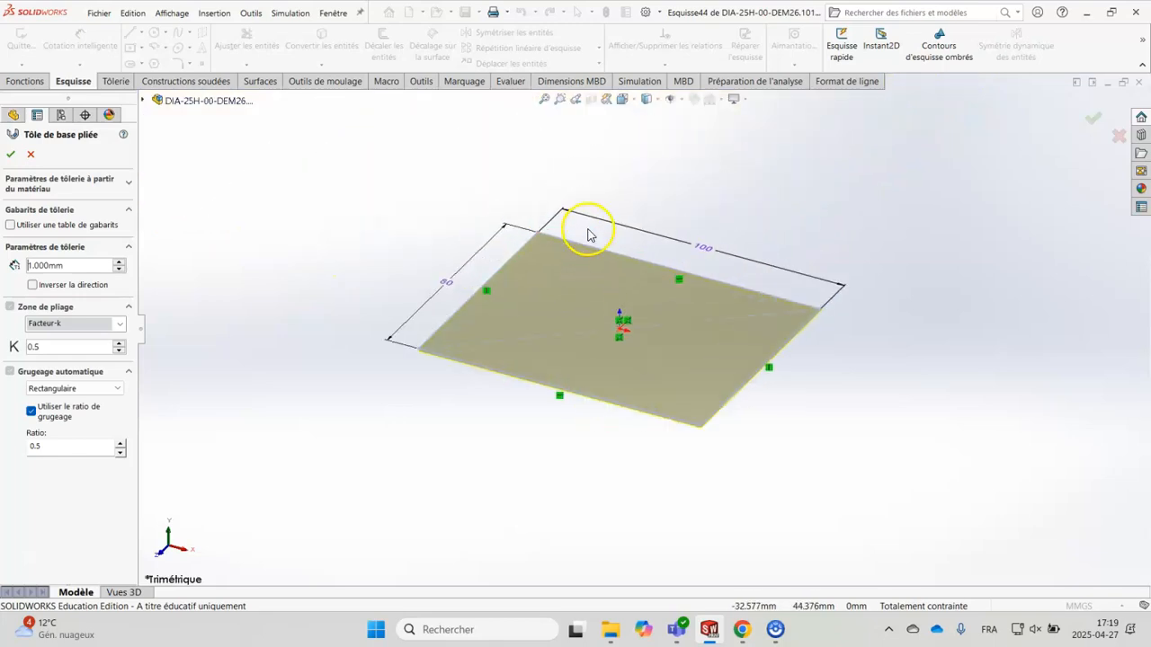
scroll(540, 331, up, 3)
scroll(650, 398, down, 2)
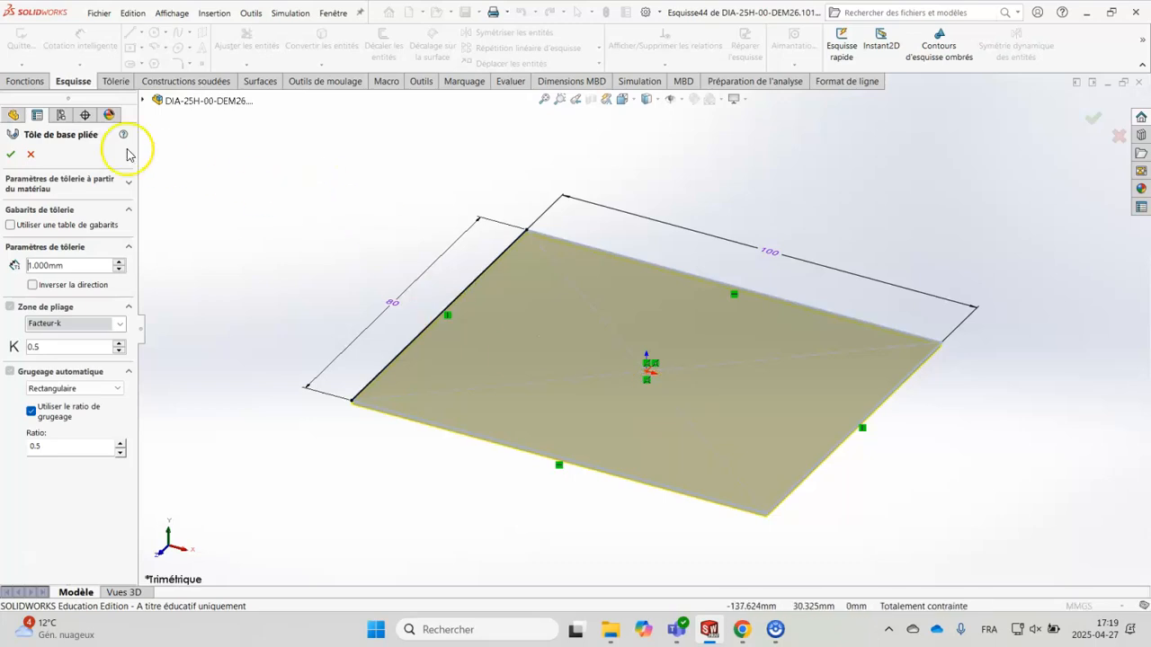
click(11, 154)
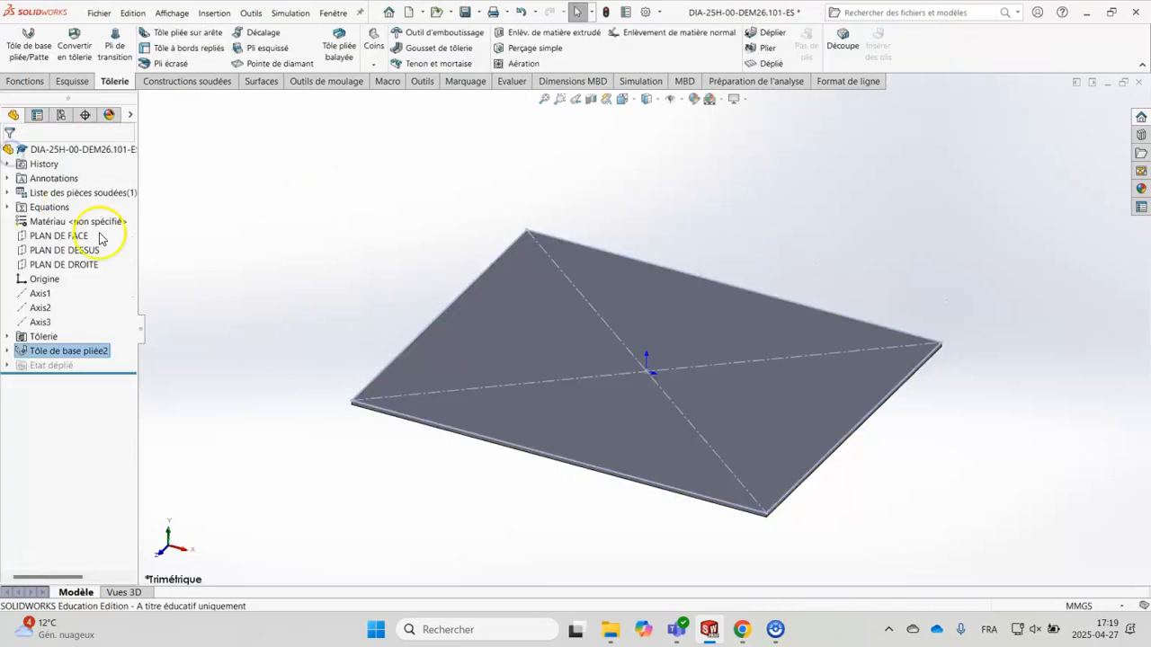
Start an edge flange on the plate's front 100 mm edge, bent 90° upward with a length of about 17 mm
mouse_move(570, 511)
middle_down()
mouse_move(562, 460)
mouse_move(572, 504)
mouse_move(558, 496)
middle_up()
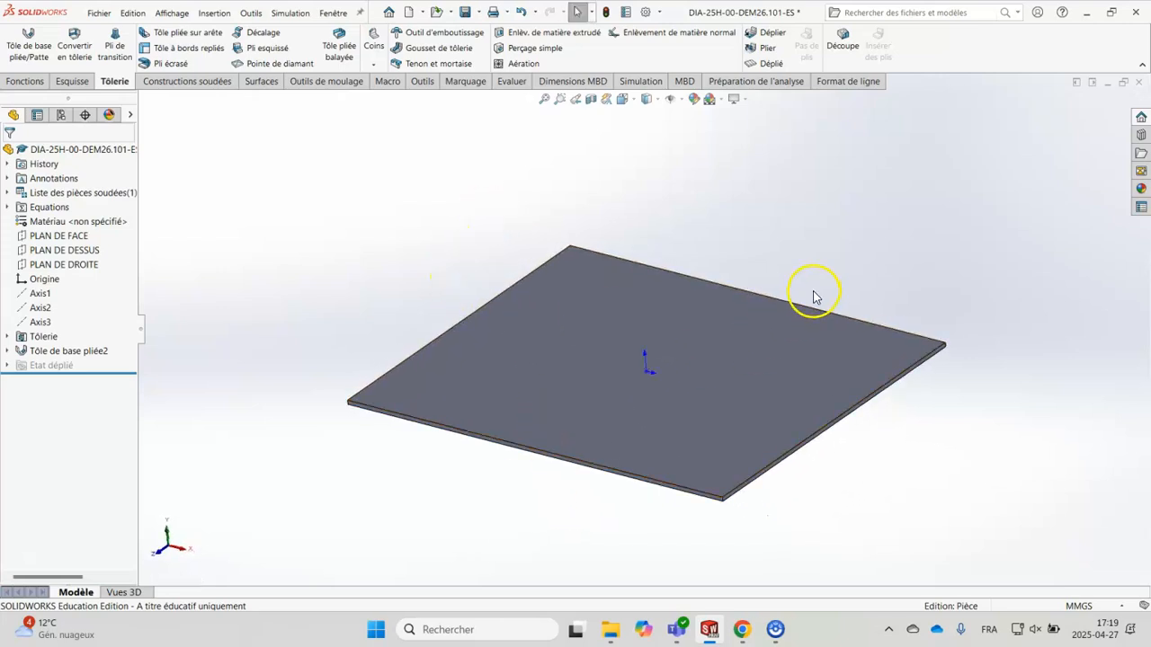
click(179, 36)
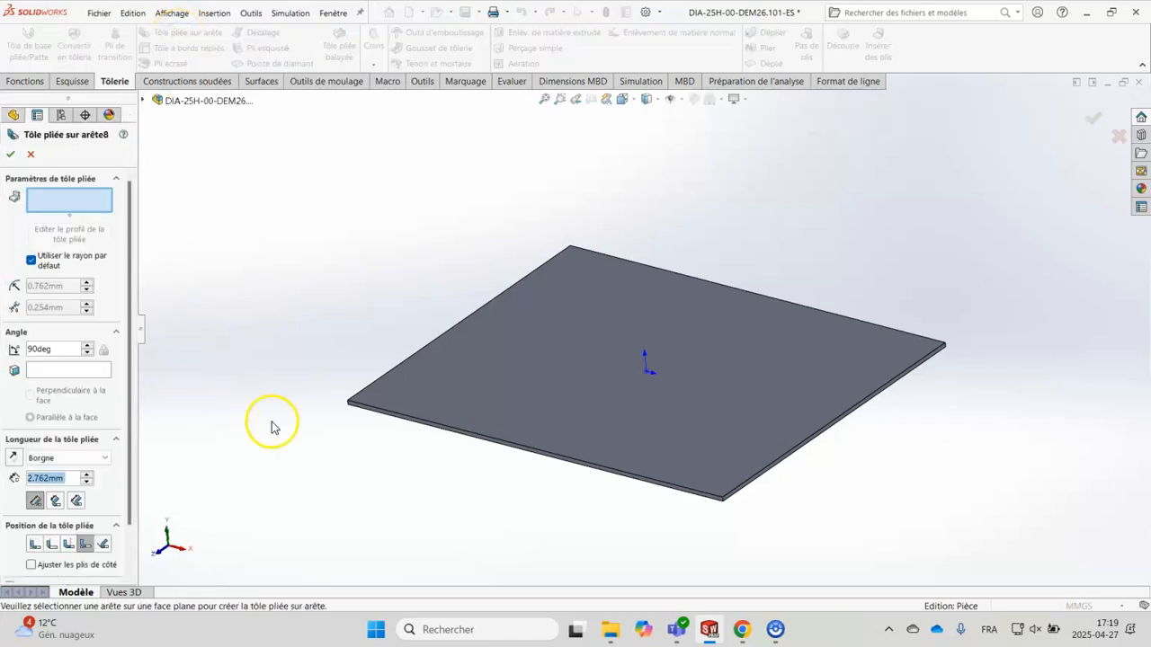
scroll(547, 480, down, 5)
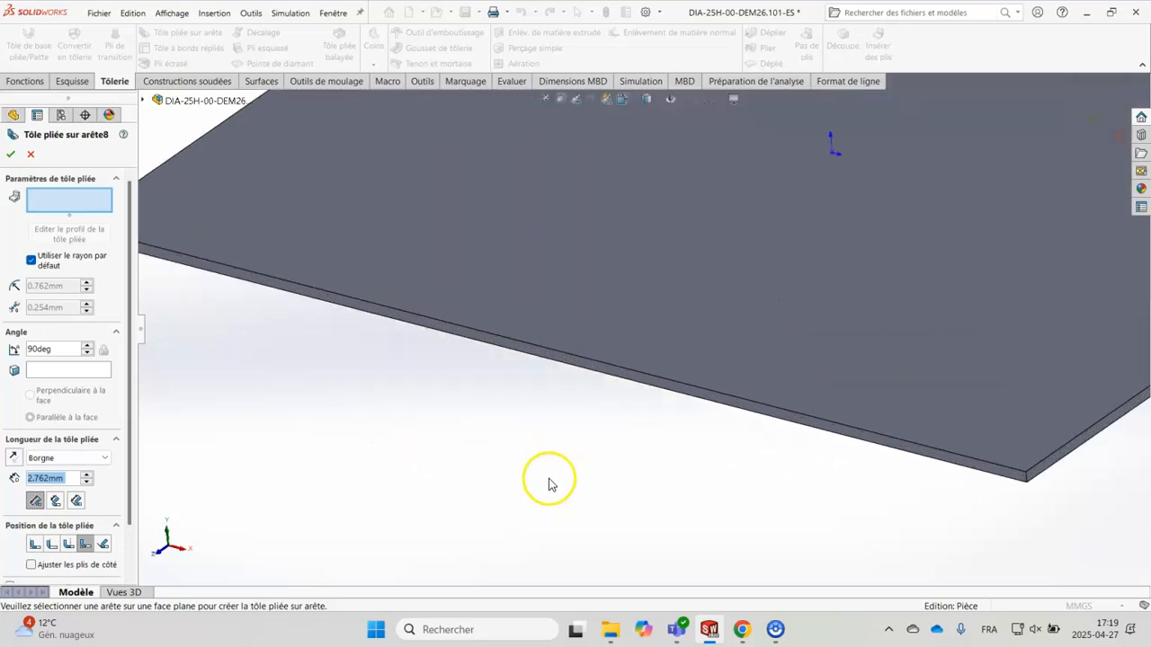
click(563, 358)
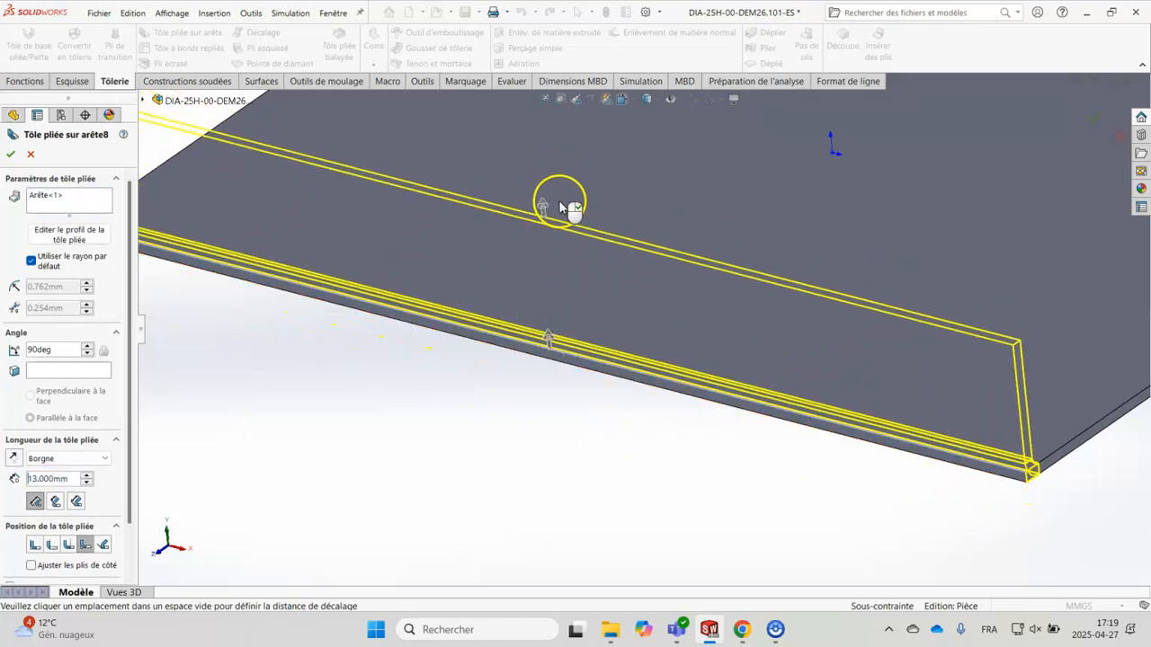
scroll(560, 206, up, 4)
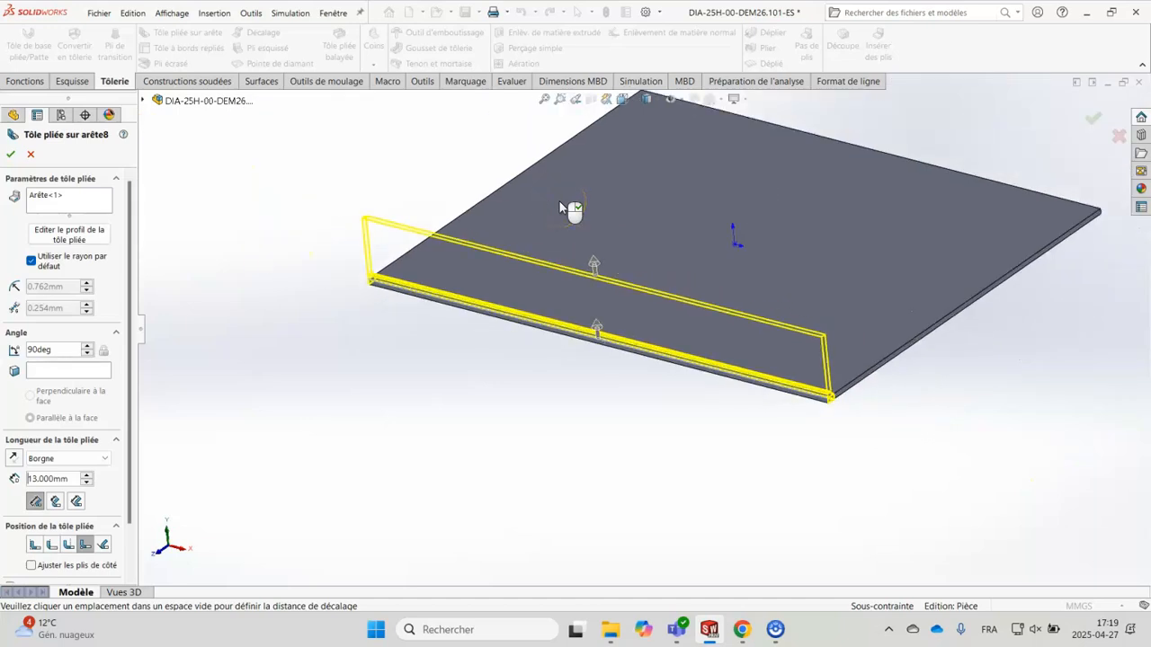
click(593, 253)
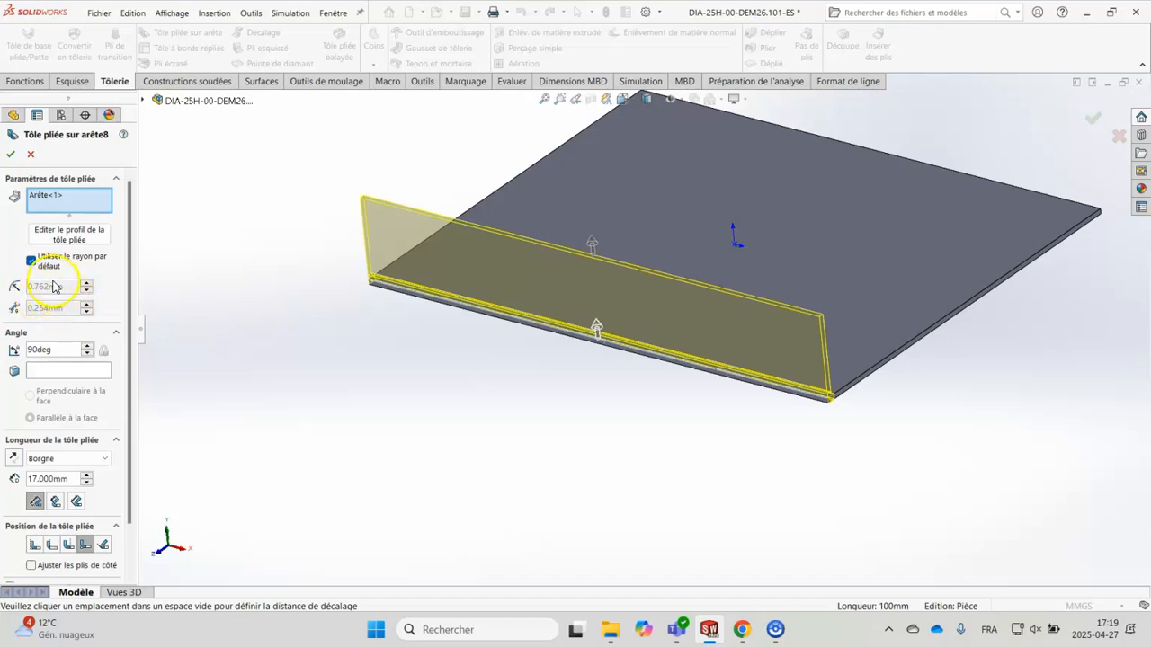
Compare the flange length references by previewing the inner virtual sharp and returning to the outer virtual sharp
drag(126, 286, 128, 318)
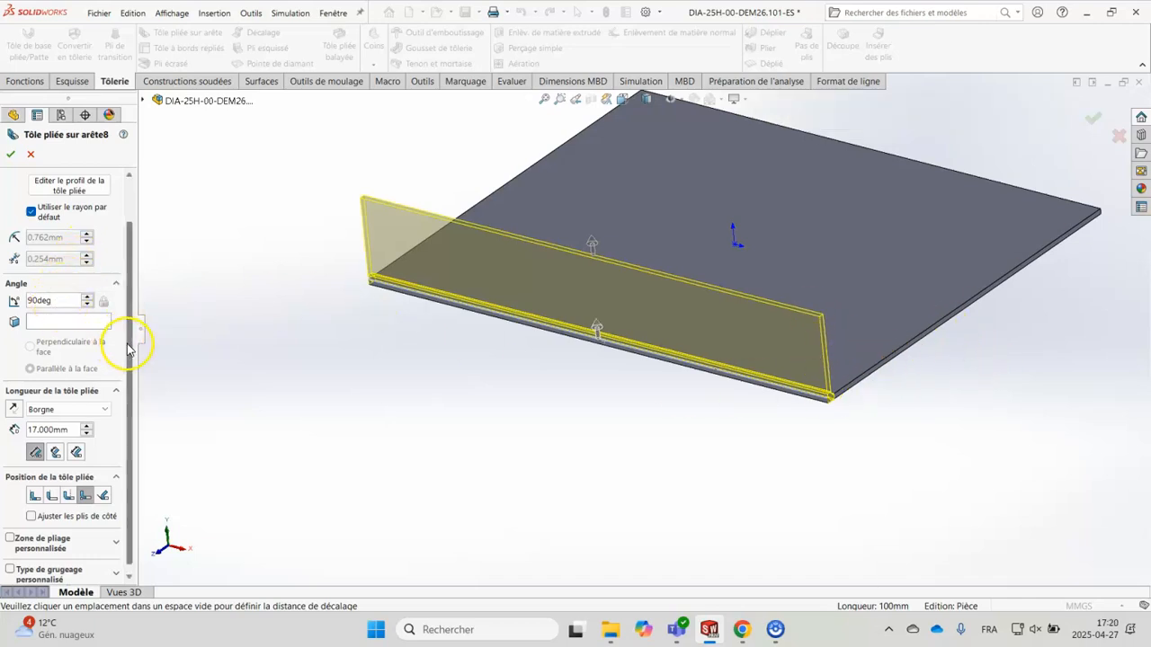
drag(129, 339, 130, 353)
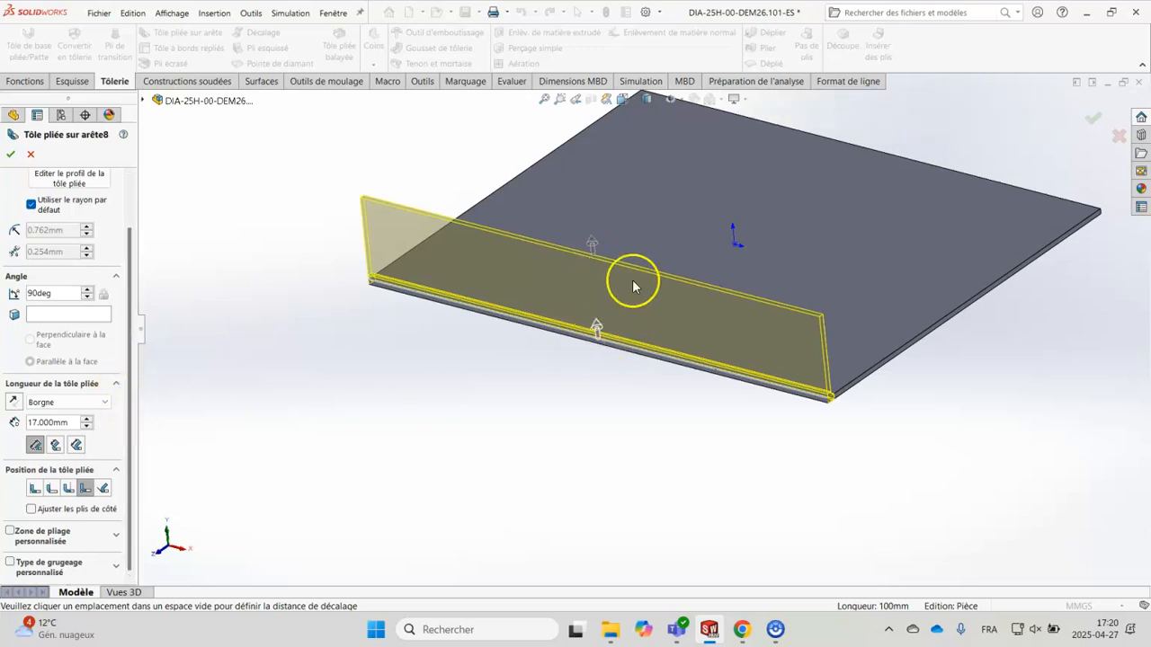
click(34, 446)
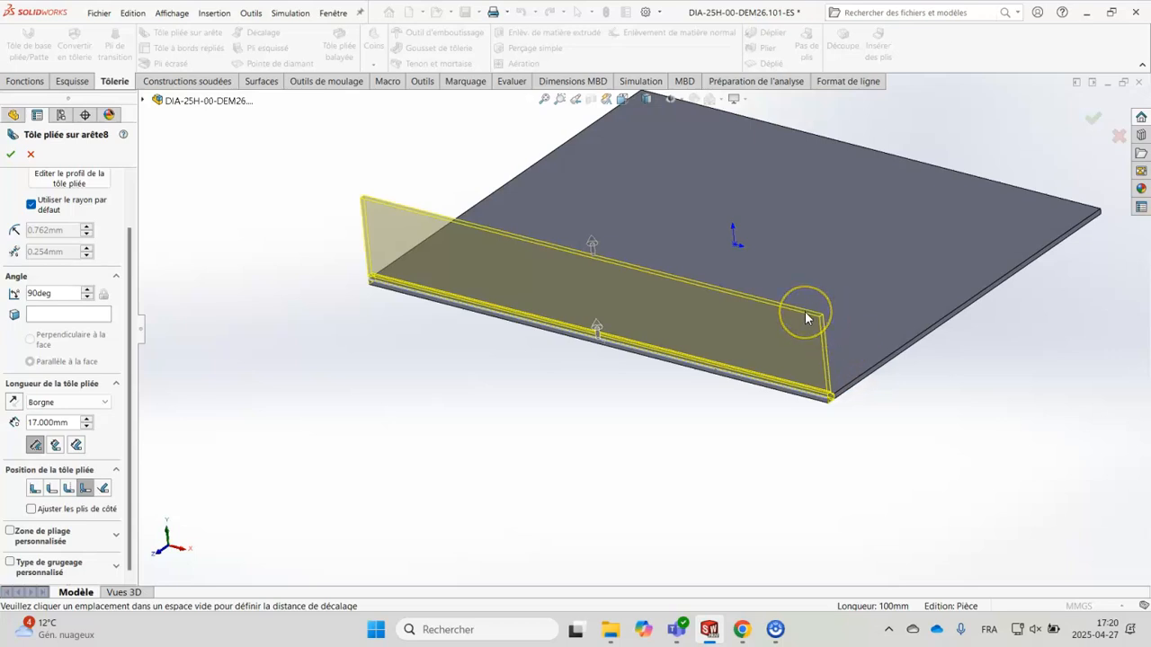
click(55, 446)
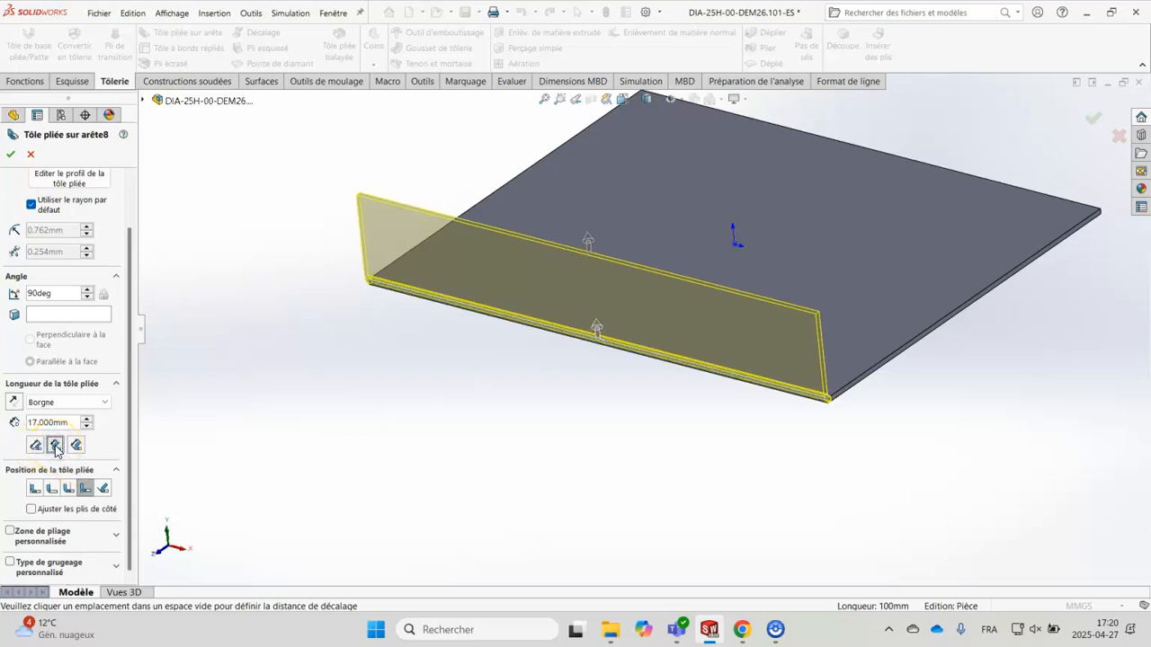
click(36, 446)
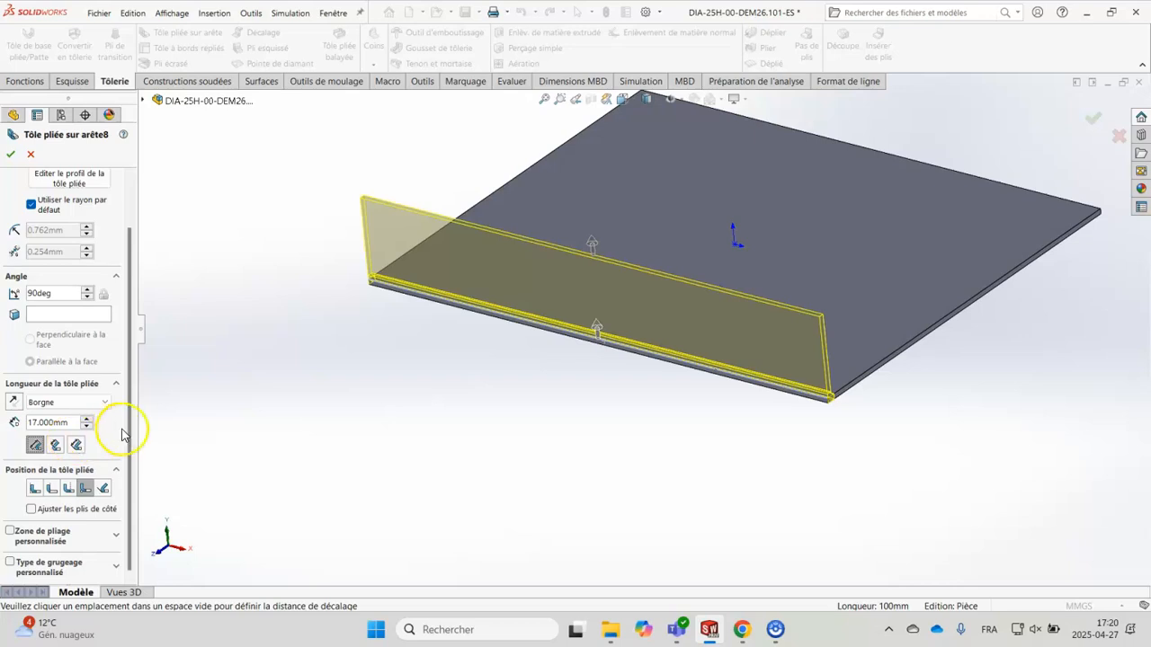
Preview the Material Inside, Material Outside and Bend Outside flange positions, ending on Bend from Virtual Sharp
drag(130, 439, 134, 456)
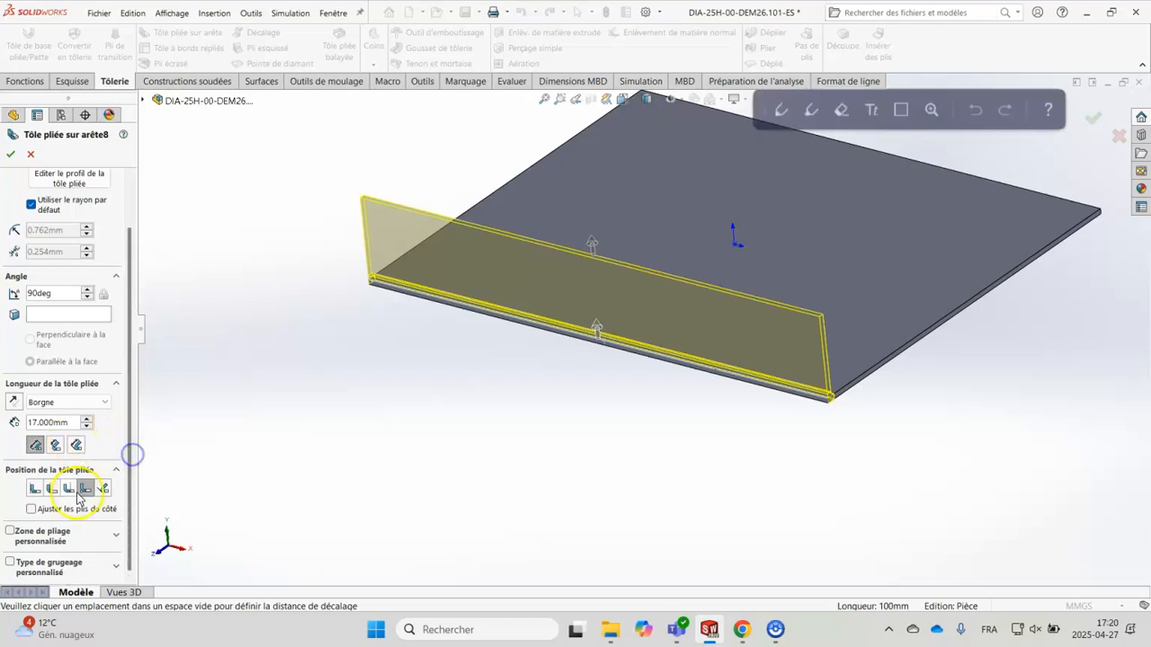
click(34, 489)
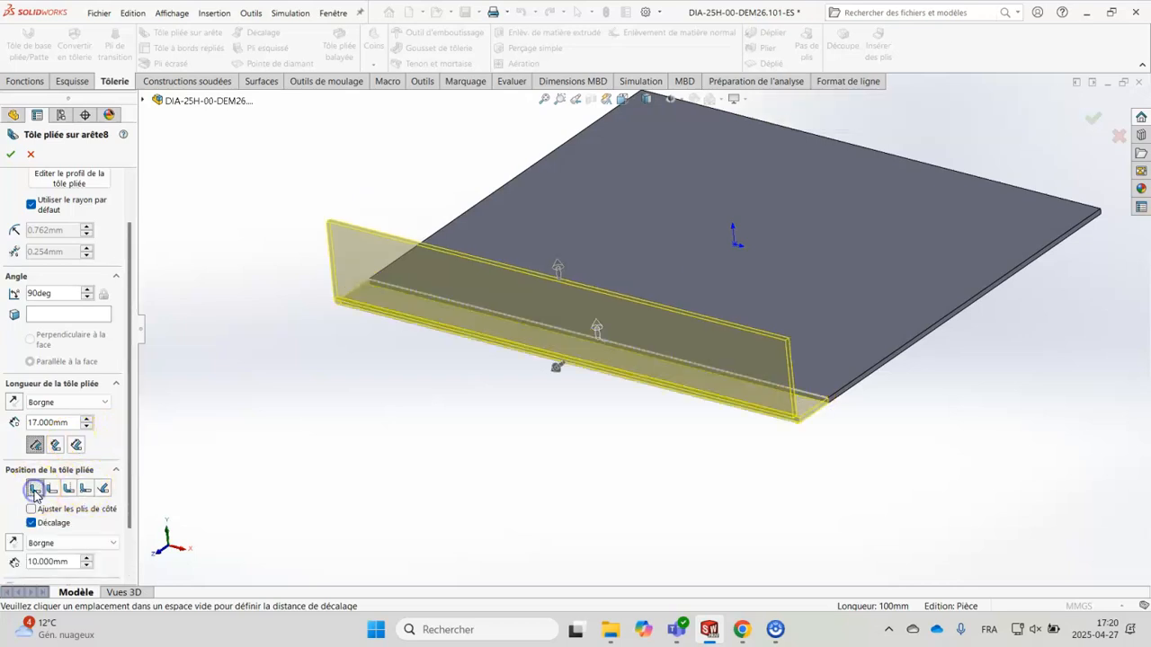
click(52, 489)
click(70, 489)
click(86, 489)
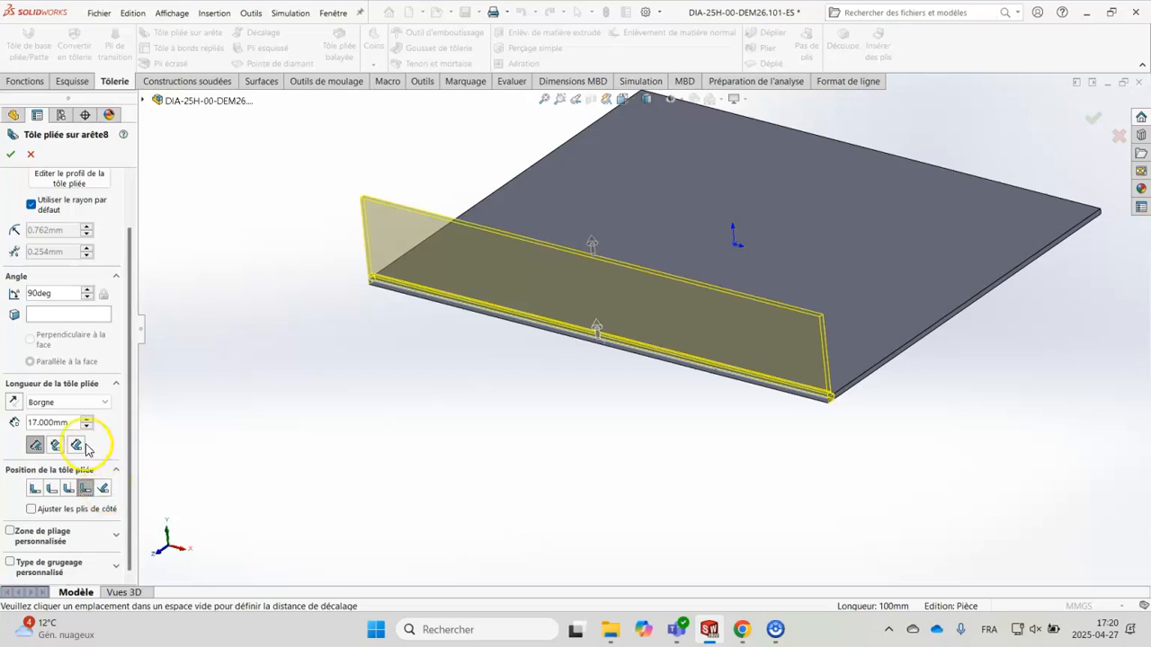
Set the length of the edge flange on the plate's front edge to 20 mm
click(131, 353)
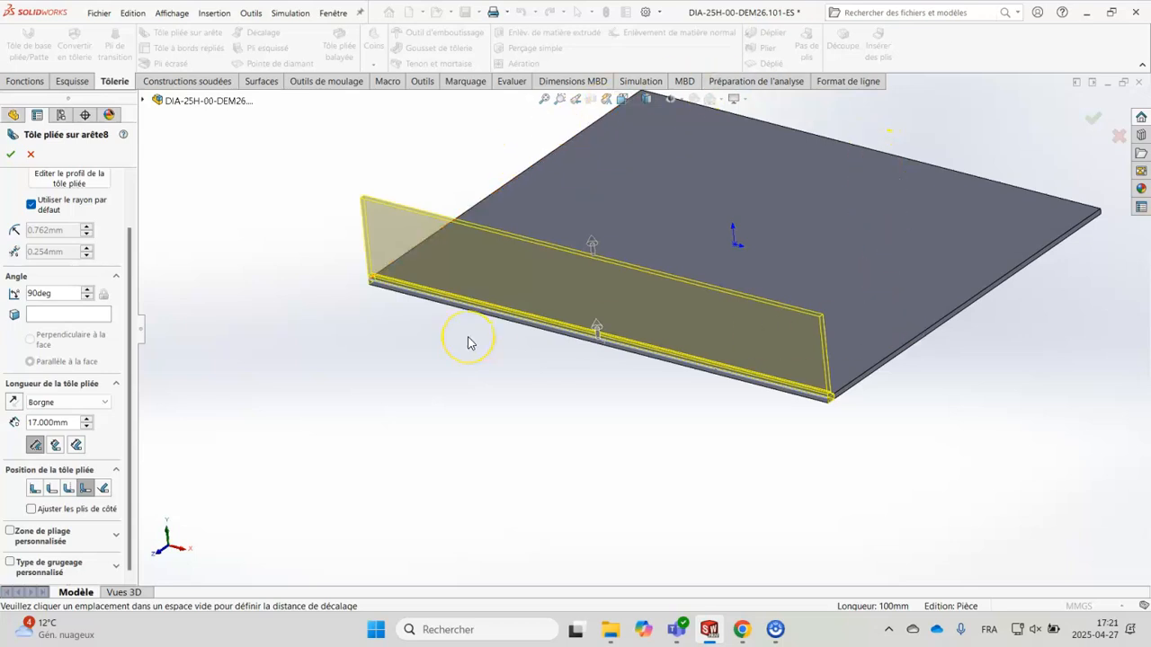
double_click(72, 422)
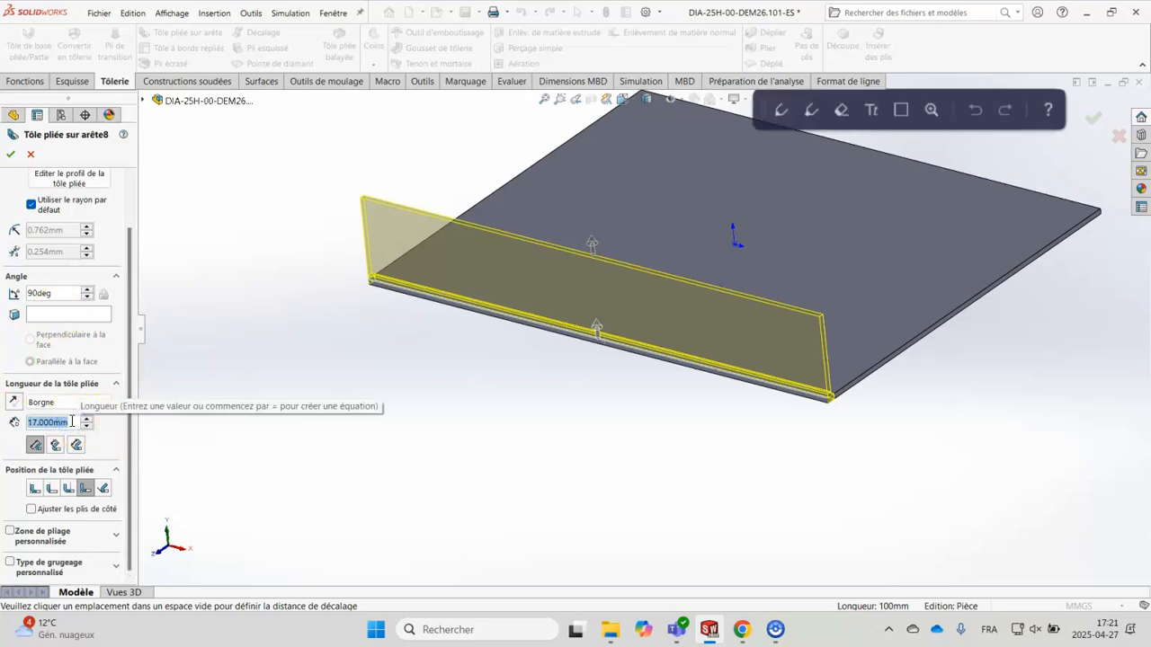
text(20)
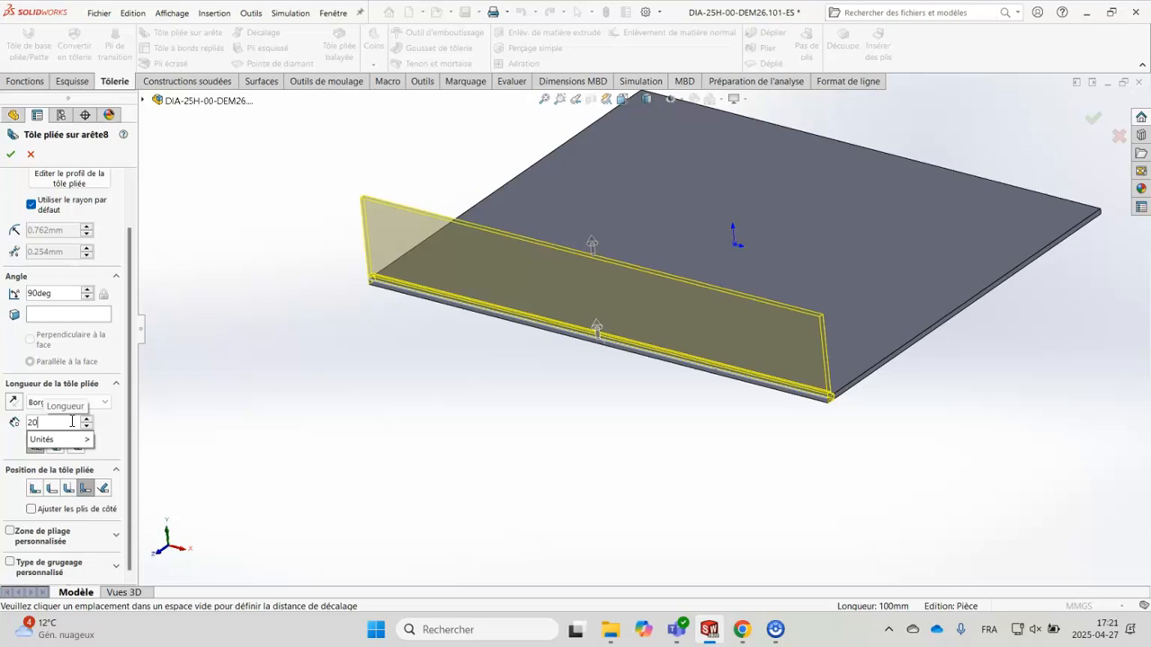
key(Return)
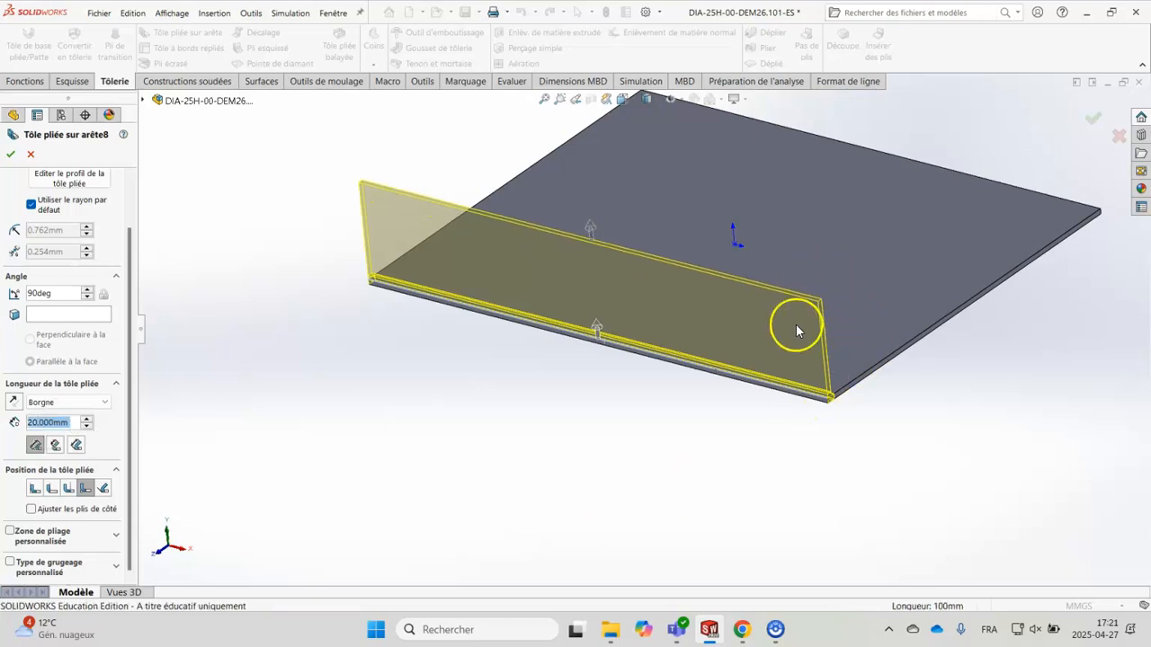
Add the plate's two 80 mm side edges to the same edge flange
middle_drag(856, 466, 834, 453)
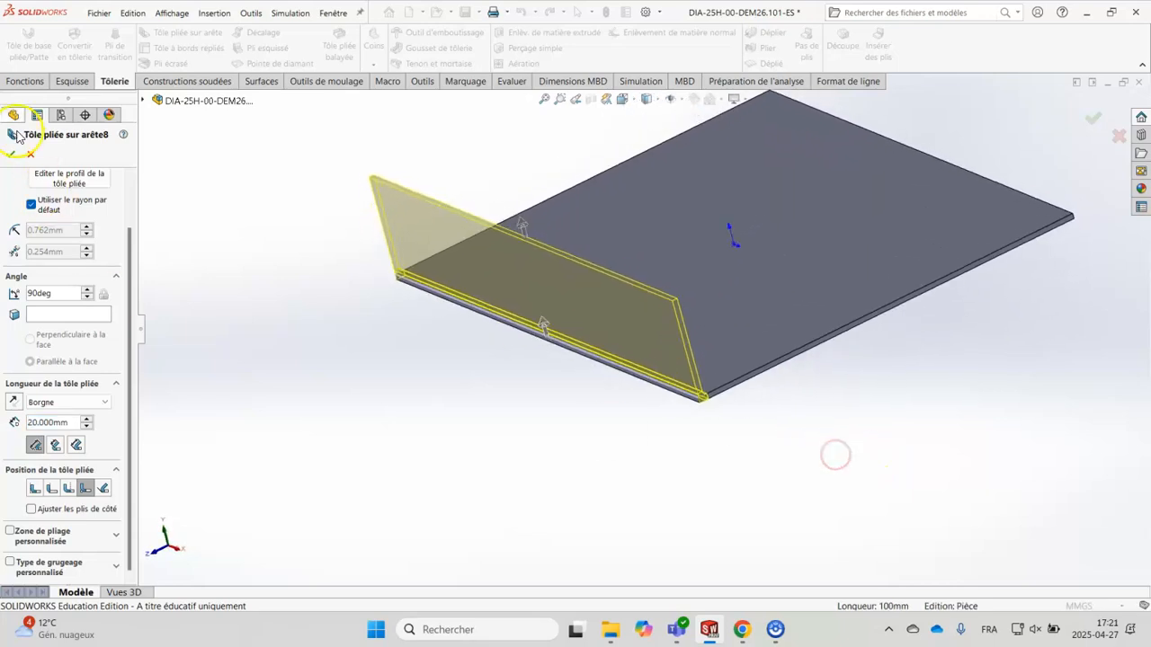
mouse_move(751, 462)
middle_down()
mouse_move(727, 446)
mouse_move(737, 452)
middle_up()
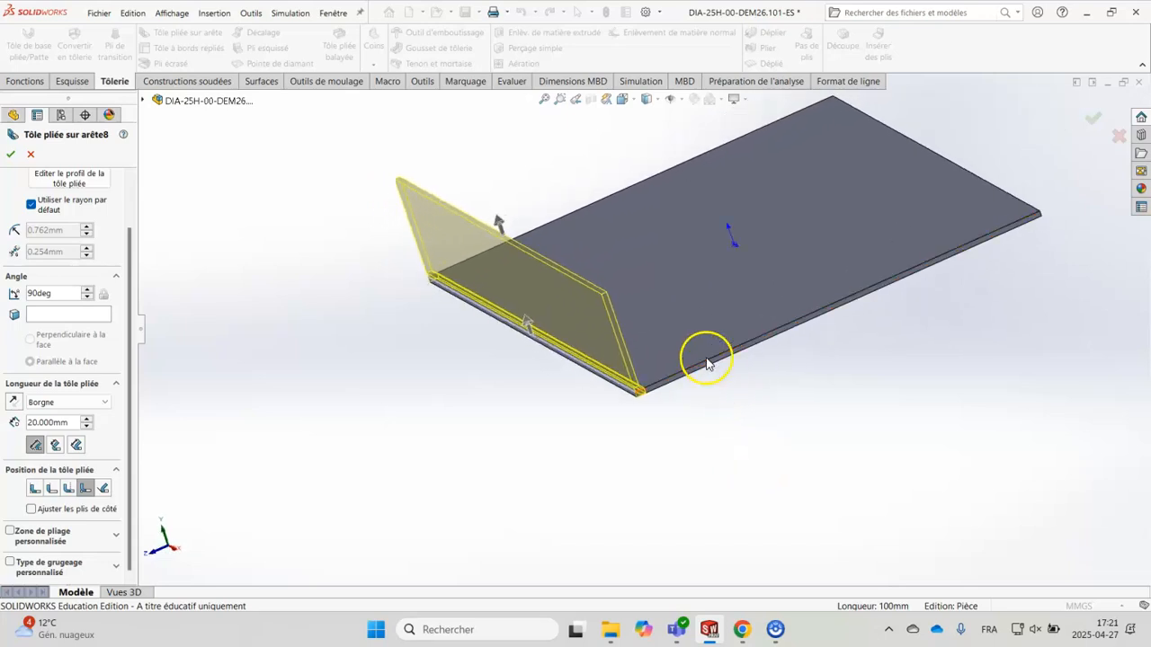
click(706, 359)
middle_drag(381, 343, 500, 459)
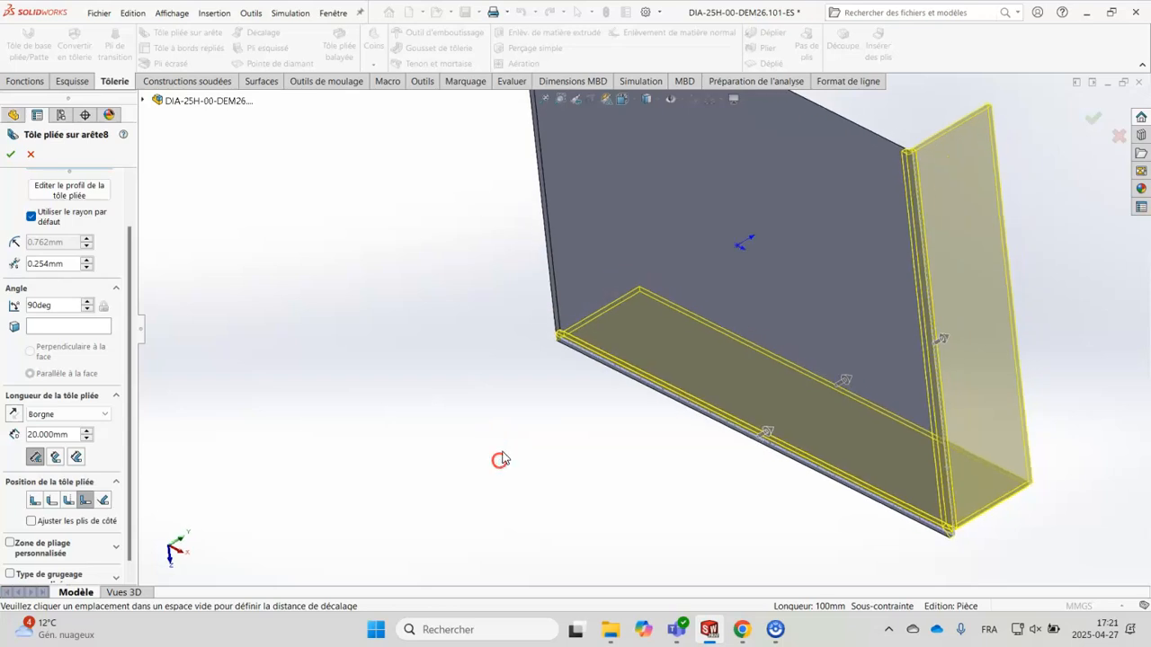
click(556, 299)
Add the remaining 100 mm rear edge to the edge flange and create the flanges on all four sides
scroll(447, 235, up, 2)
scroll(447, 236, up, 2)
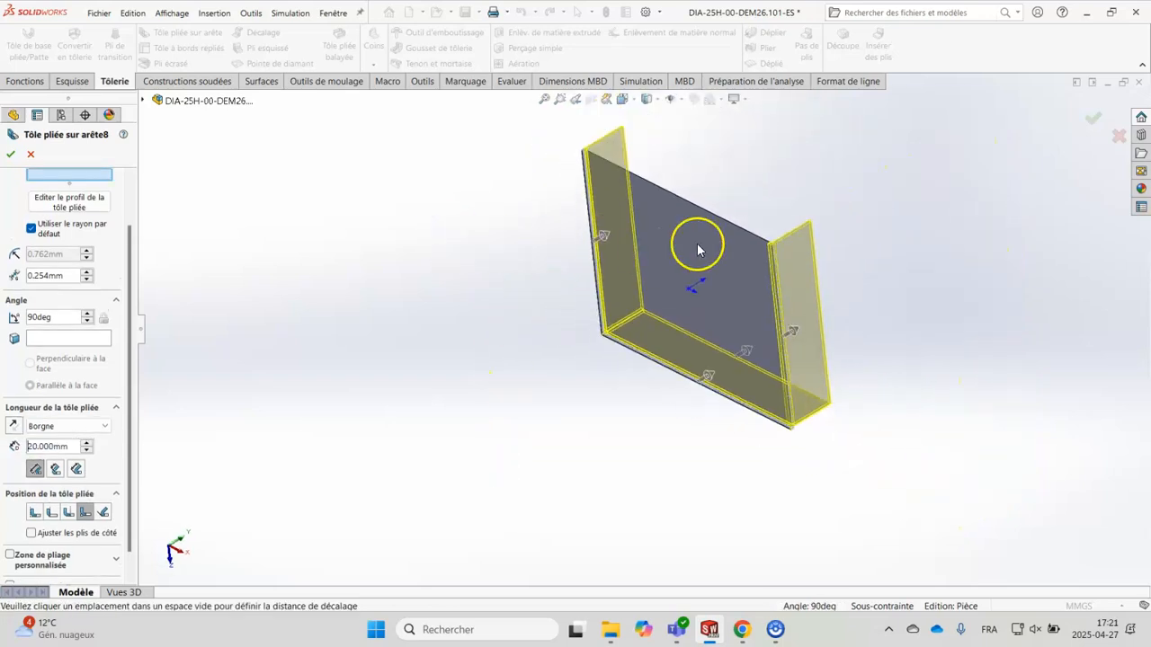
middle_drag(764, 191, 726, 360)
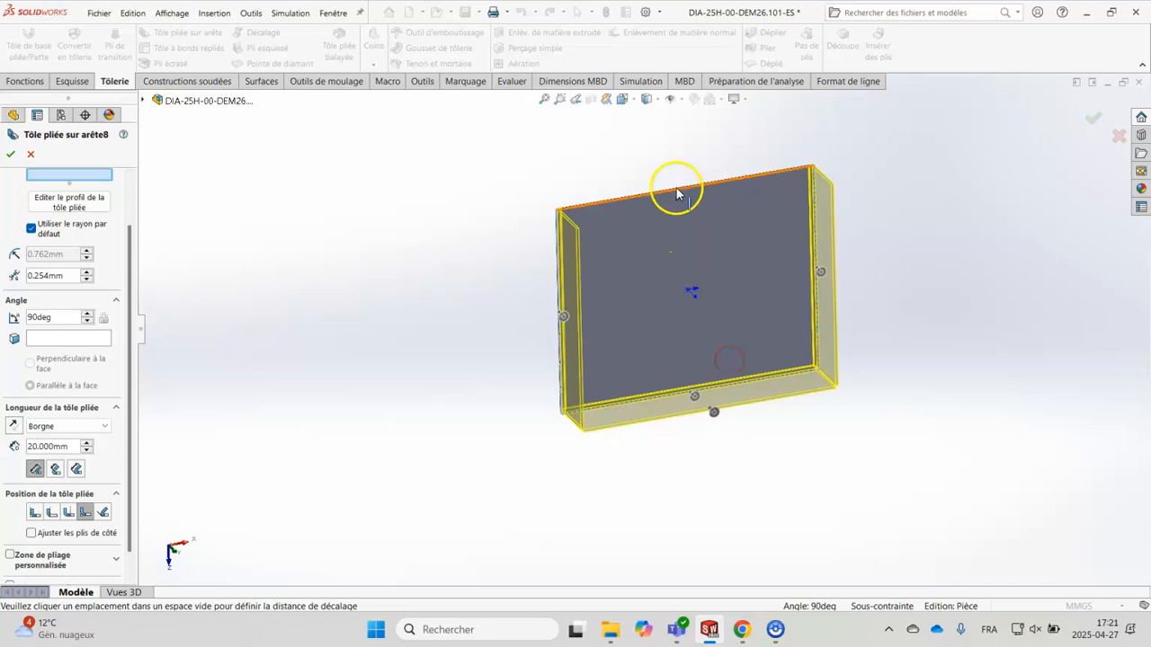
click(676, 191)
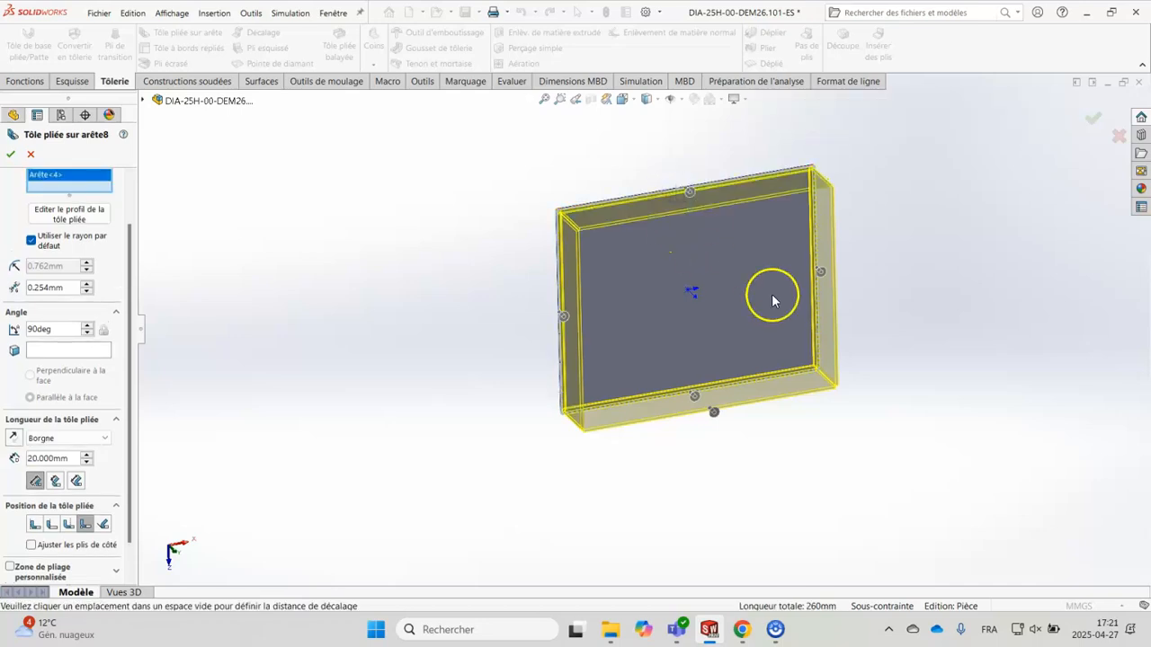
middle_drag(901, 376, 814, 160)
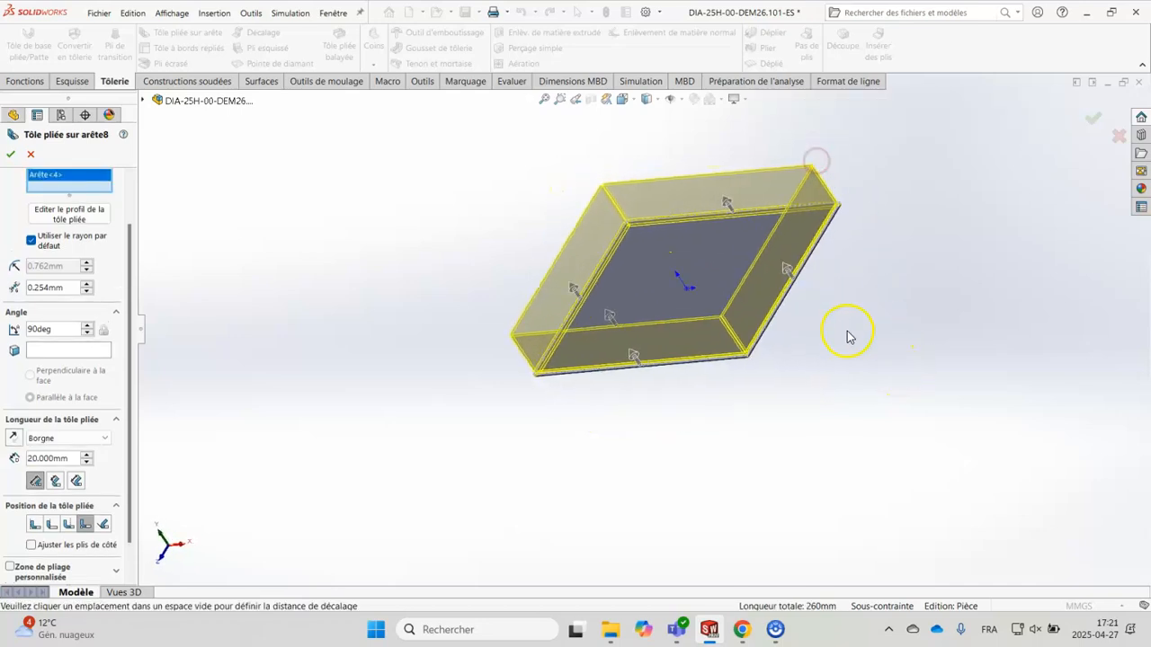
mouse_move(852, 336)
middle_down()
mouse_move(871, 270)
mouse_move(907, 265)
mouse_move(845, 279)
mouse_move(858, 324)
middle_up()
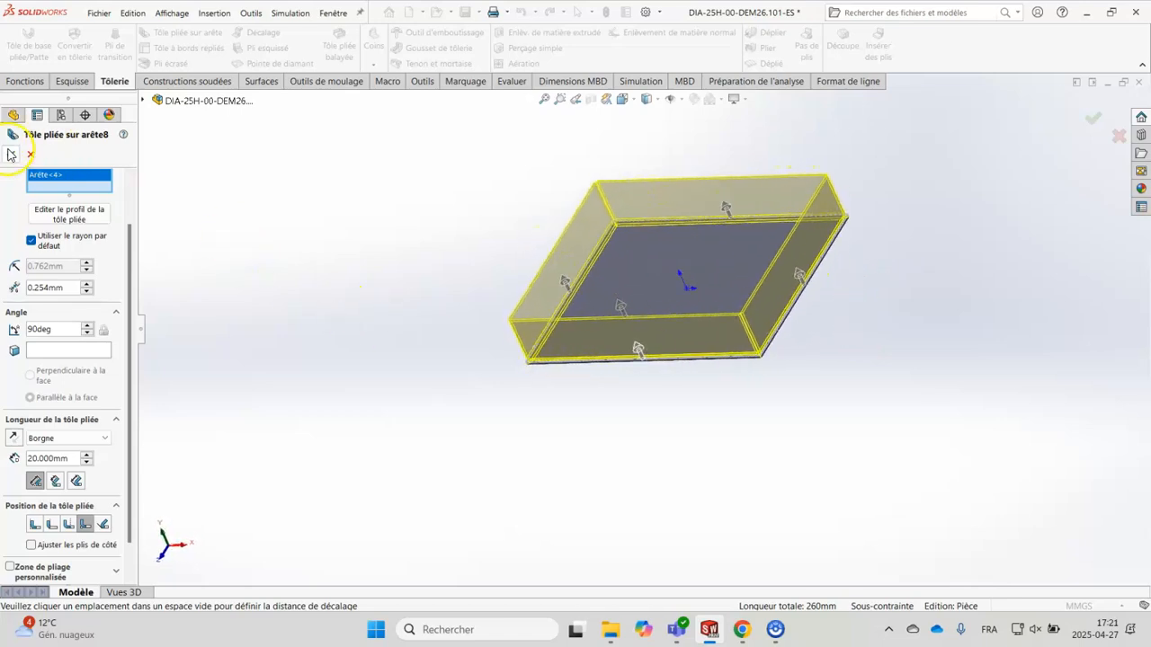
click(11, 157)
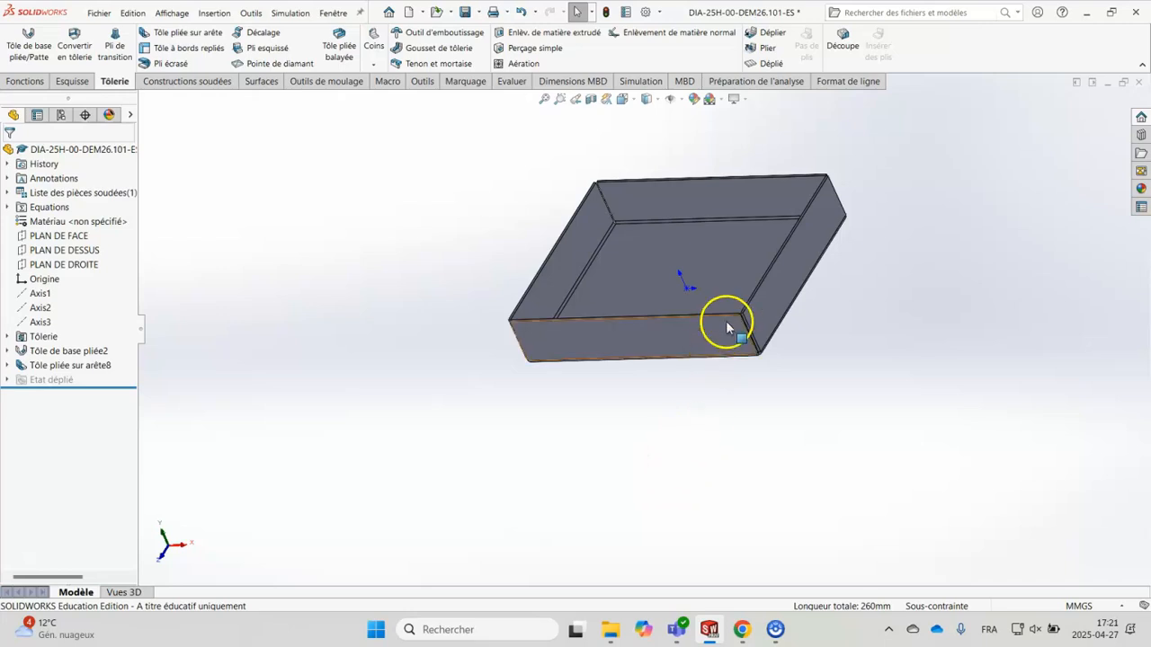
Examine the corner where two adjoining flanges of the folded tray meet
scroll(727, 324, down, 5)
mouse_move(871, 482)
middle_down()
mouse_move(836, 405)
mouse_move(778, 391)
middle_up()
scroll(769, 359, down, 3)
scroll(765, 342, up, 5)
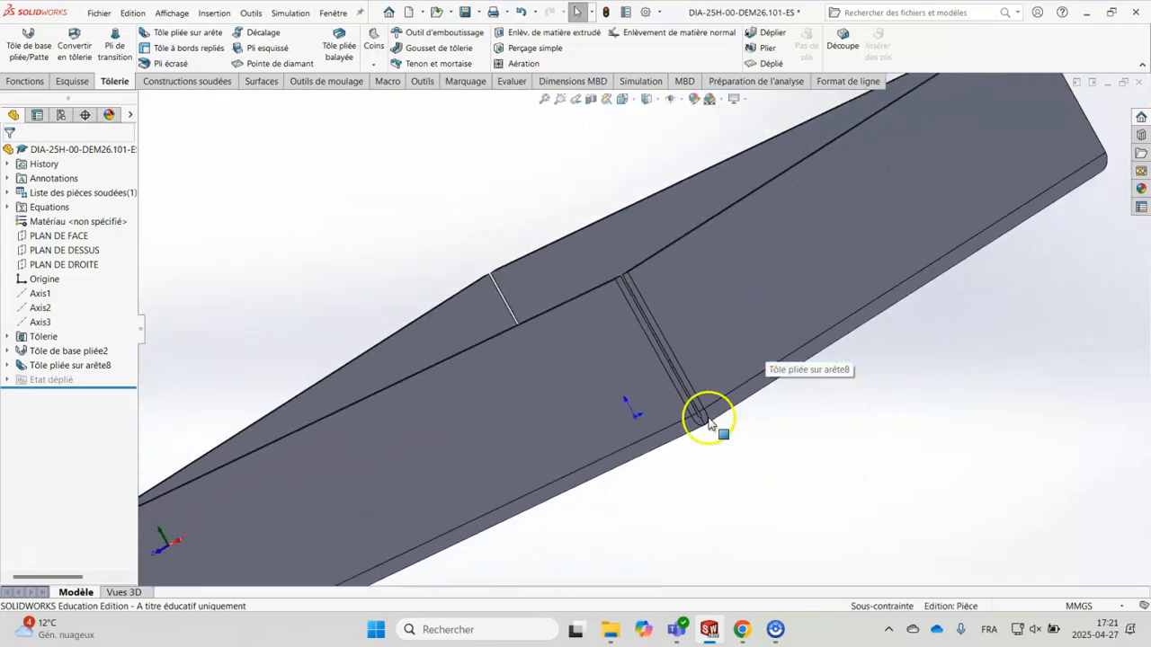
middle_drag(612, 292, 610, 340)
scroll(609, 340, up, 3)
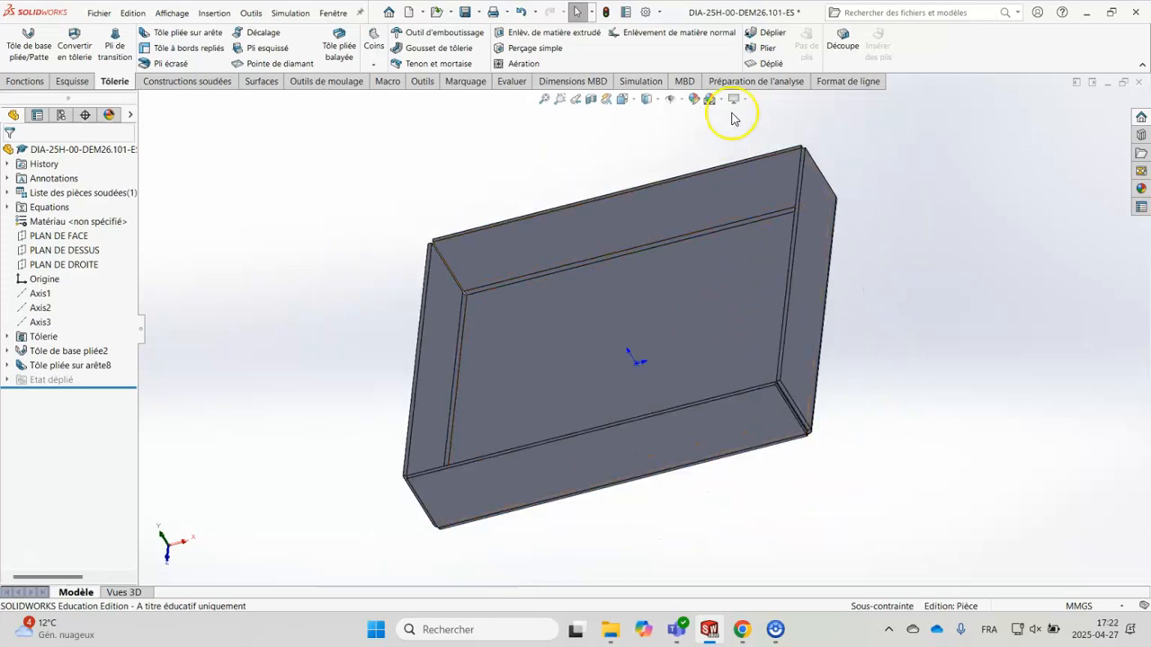
Flatten the sheet metal part and examine the cut-out at one corner of the flat pattern
click(778, 67)
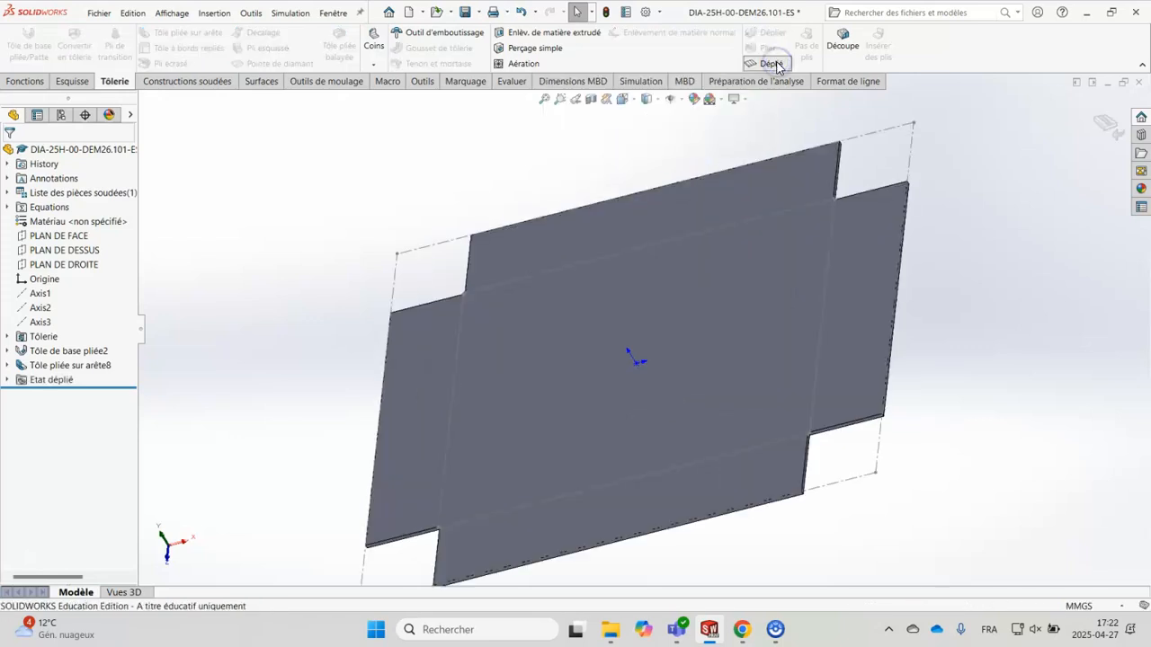
middle_drag(853, 547, 880, 547)
scroll(880, 480, down, 1)
scroll(763, 386, down, 2)
scroll(722, 339, down, 3)
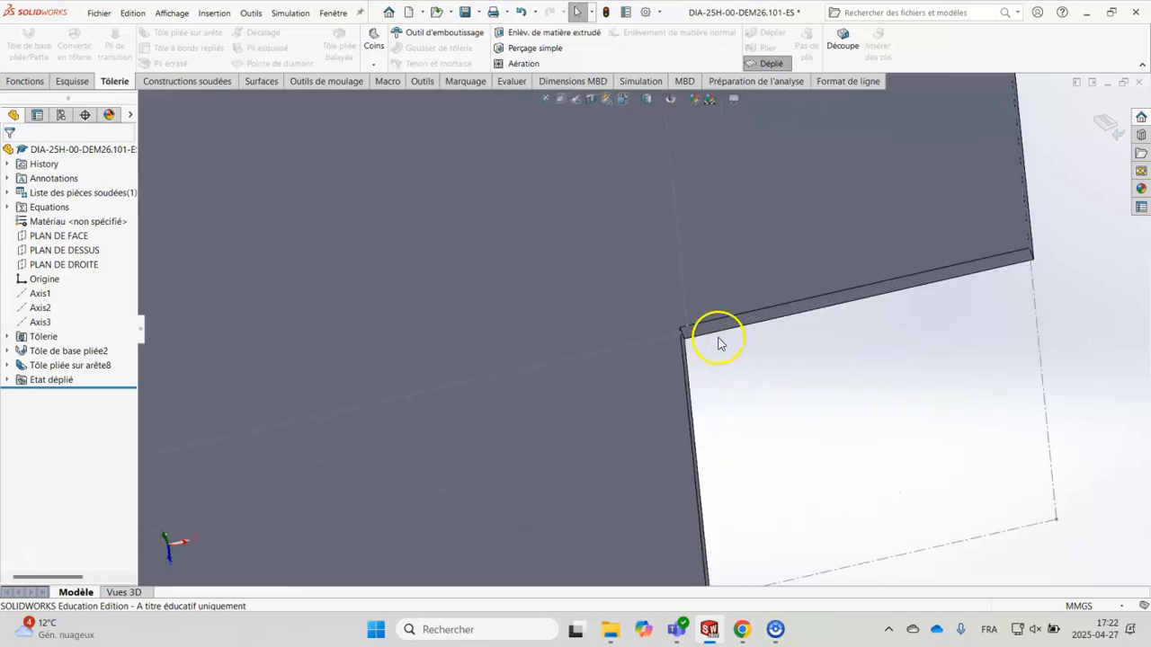
scroll(662, 339, up, 6)
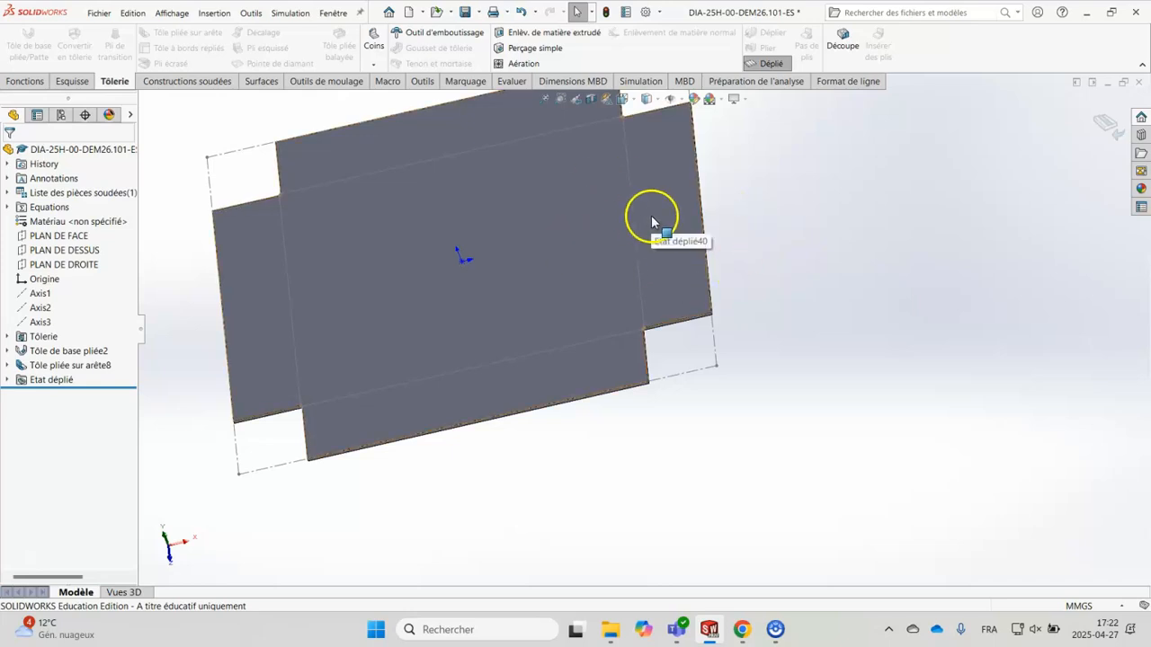
Return the part to its folded state and examine the bend junction at the outer corner up close
click(772, 64)
middle_drag(670, 359, 626, 250)
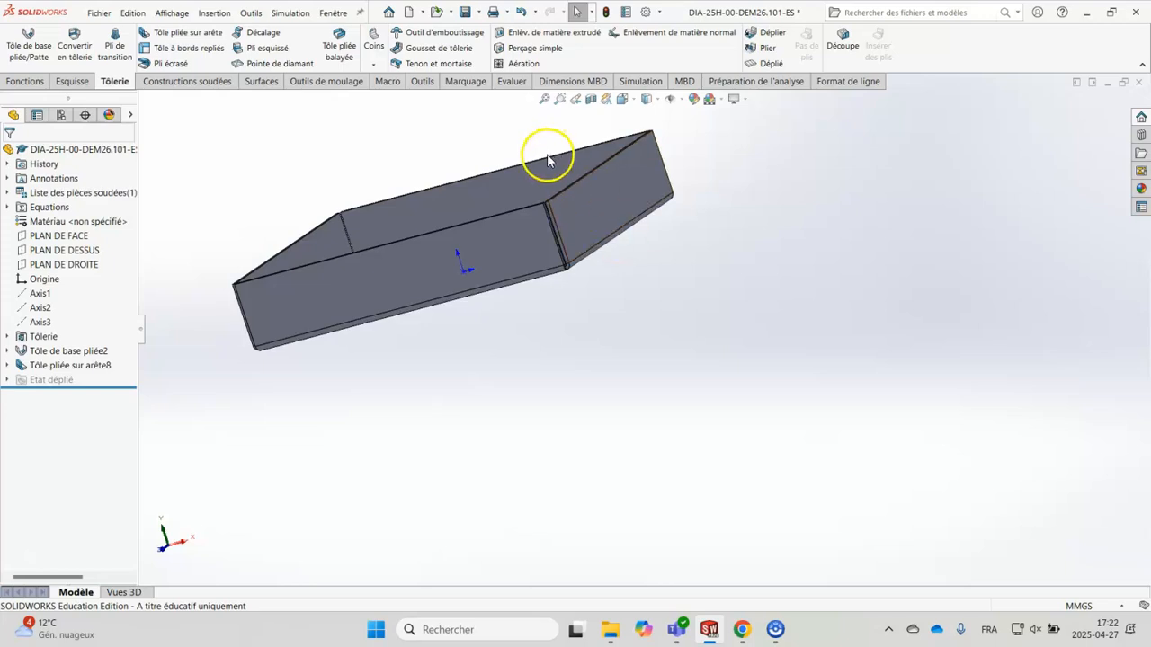
scroll(547, 162, down, 3)
scroll(642, 411, down, 2)
scroll(629, 499, down, 2)
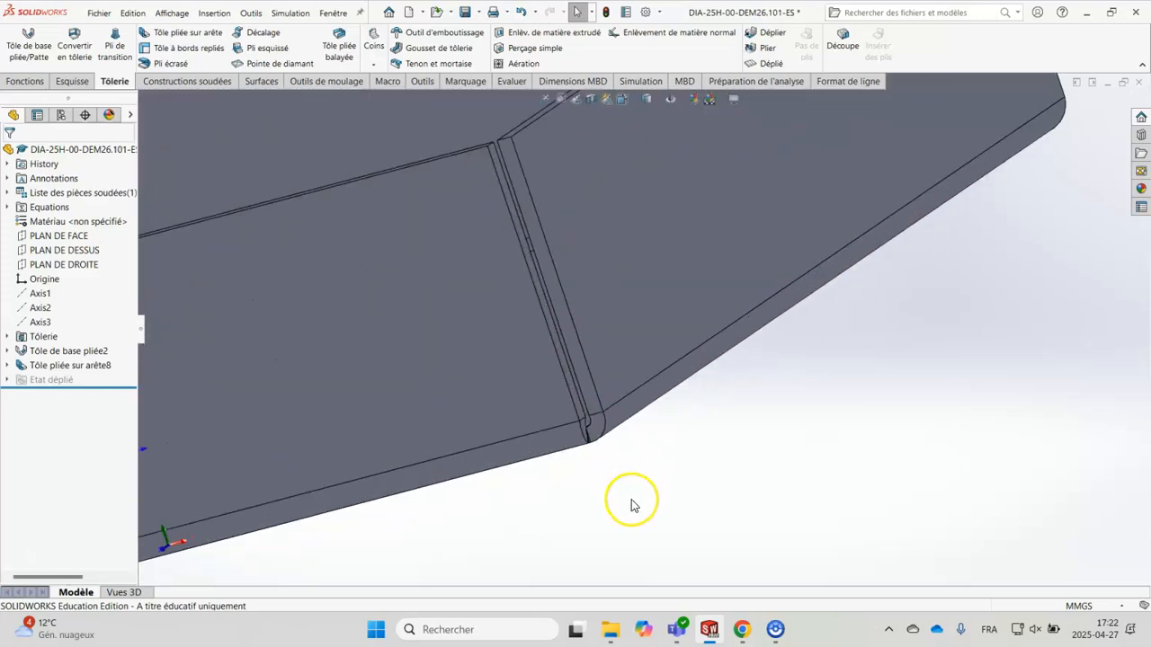
scroll(602, 483, down, 2)
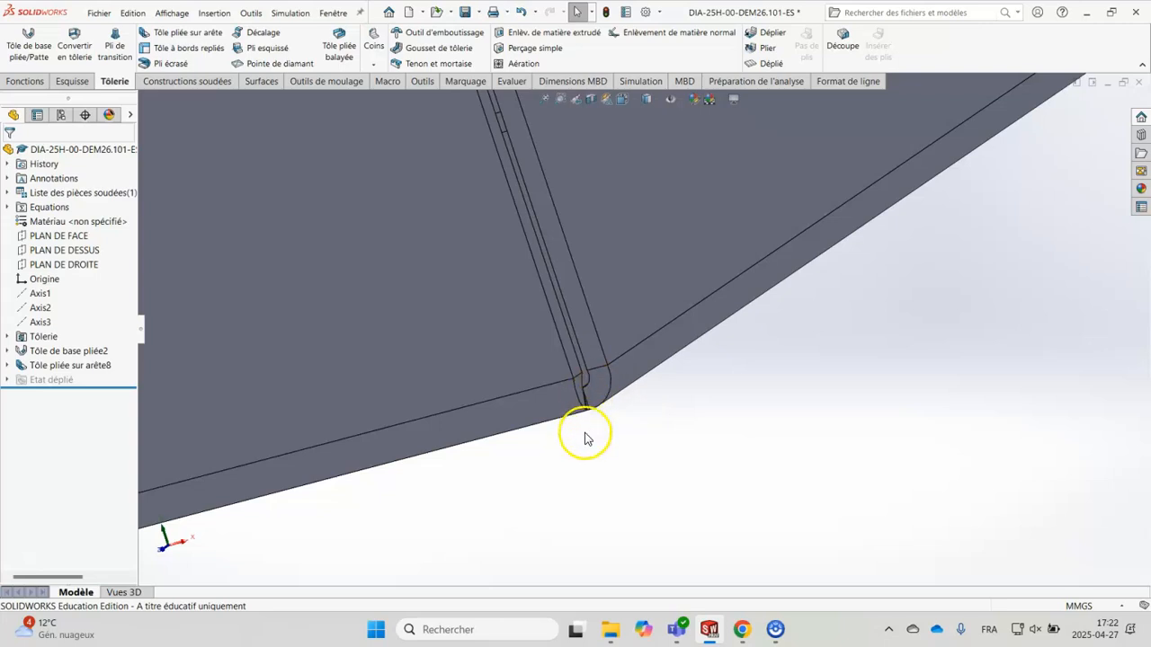
middle_drag(606, 431, 614, 461)
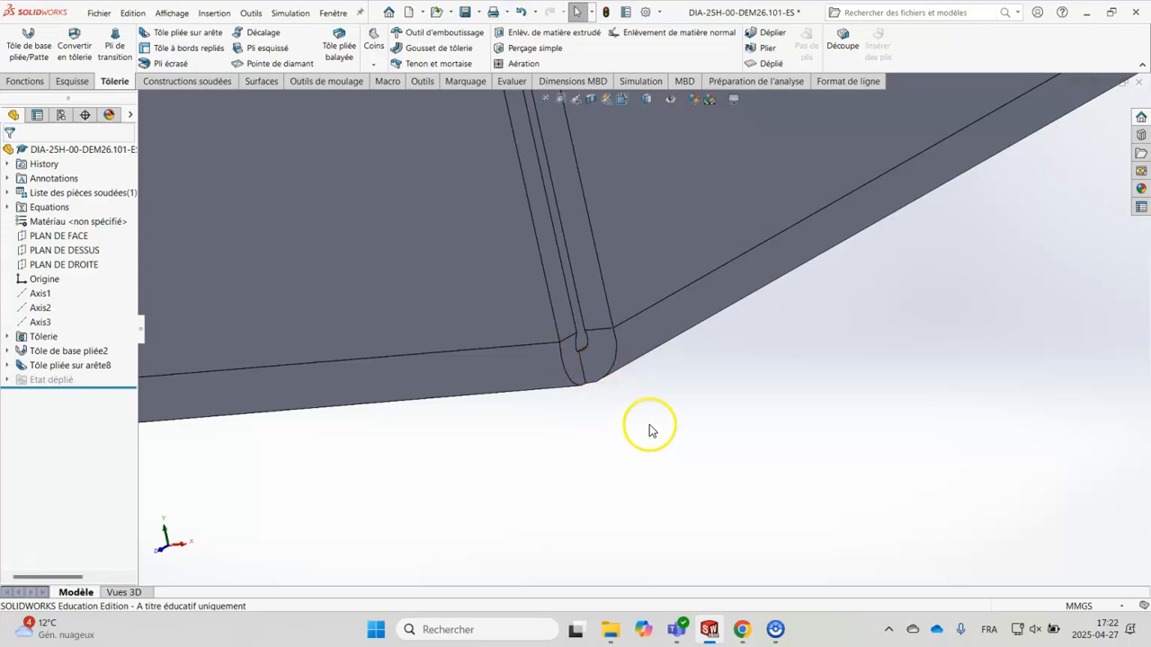
scroll(667, 414, up, 2)
middle_drag(663, 413, 724, 321)
click(634, 341)
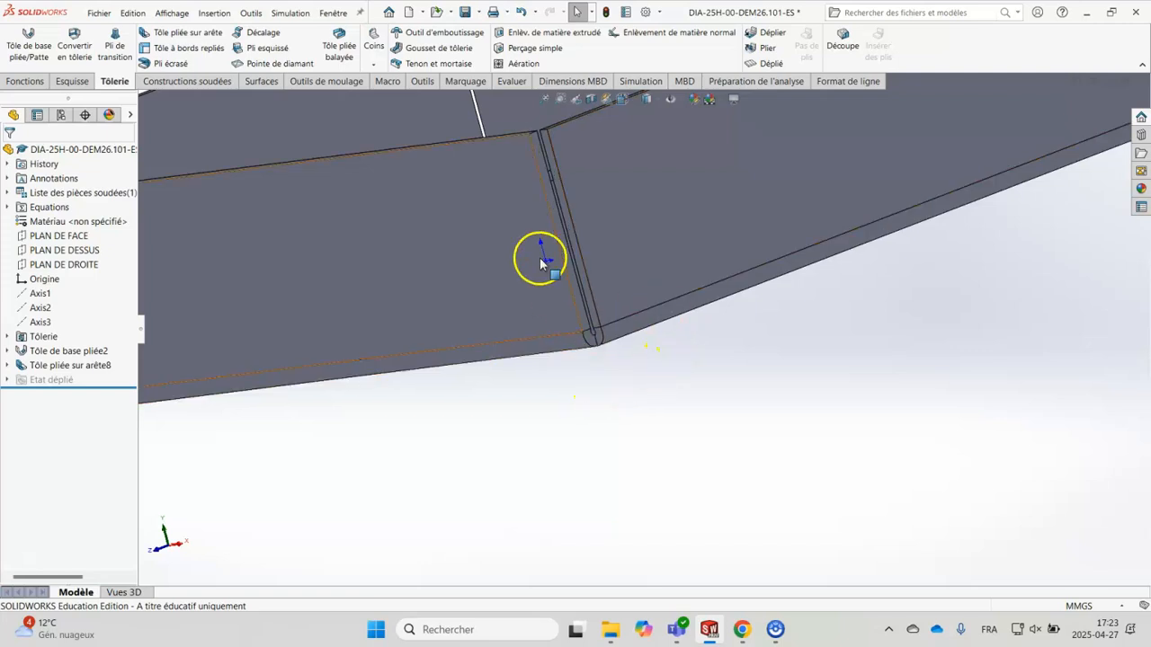
Start a two-bend corner relief on the sheet metal body and collect all of its corners
click(376, 52)
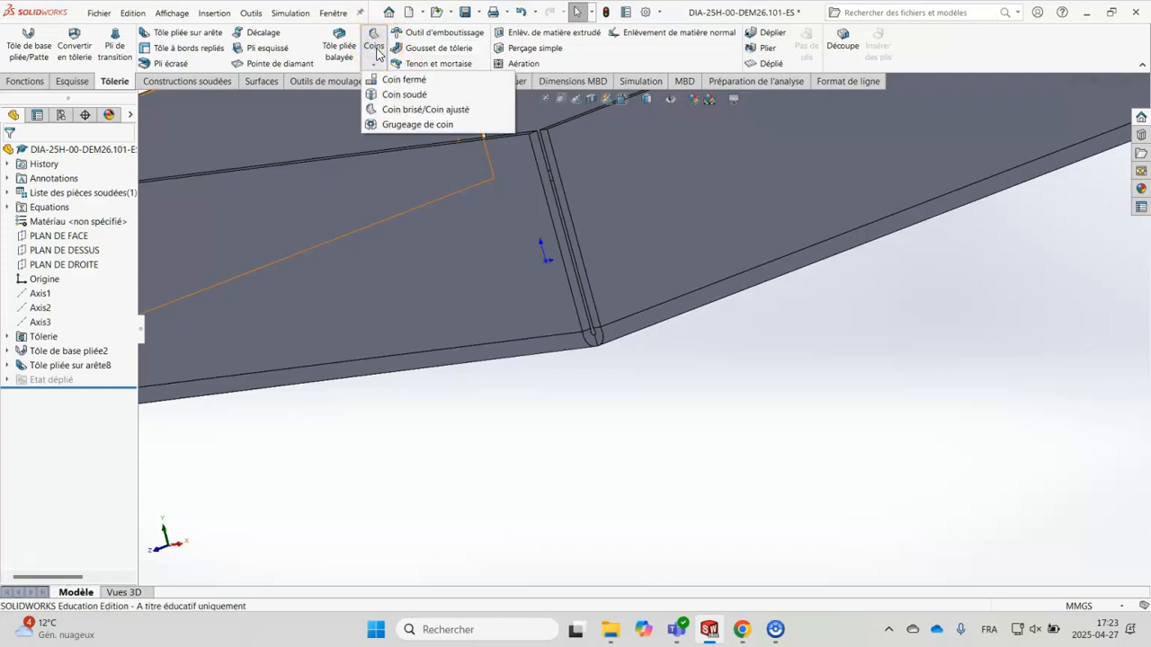
click(401, 127)
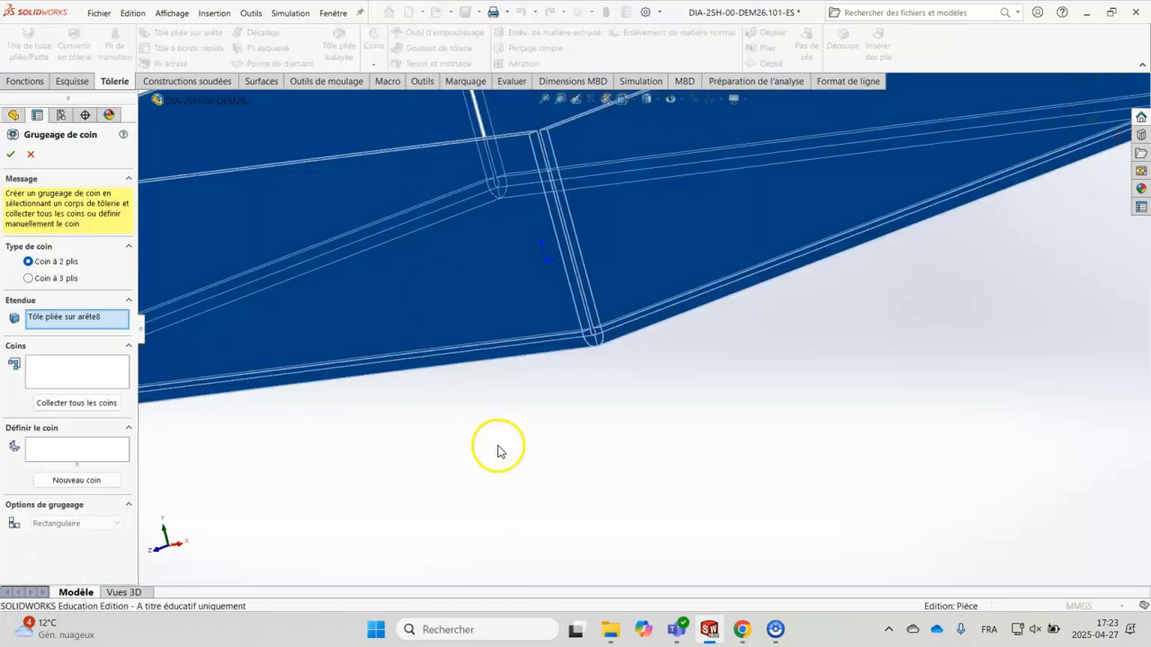
key(f)
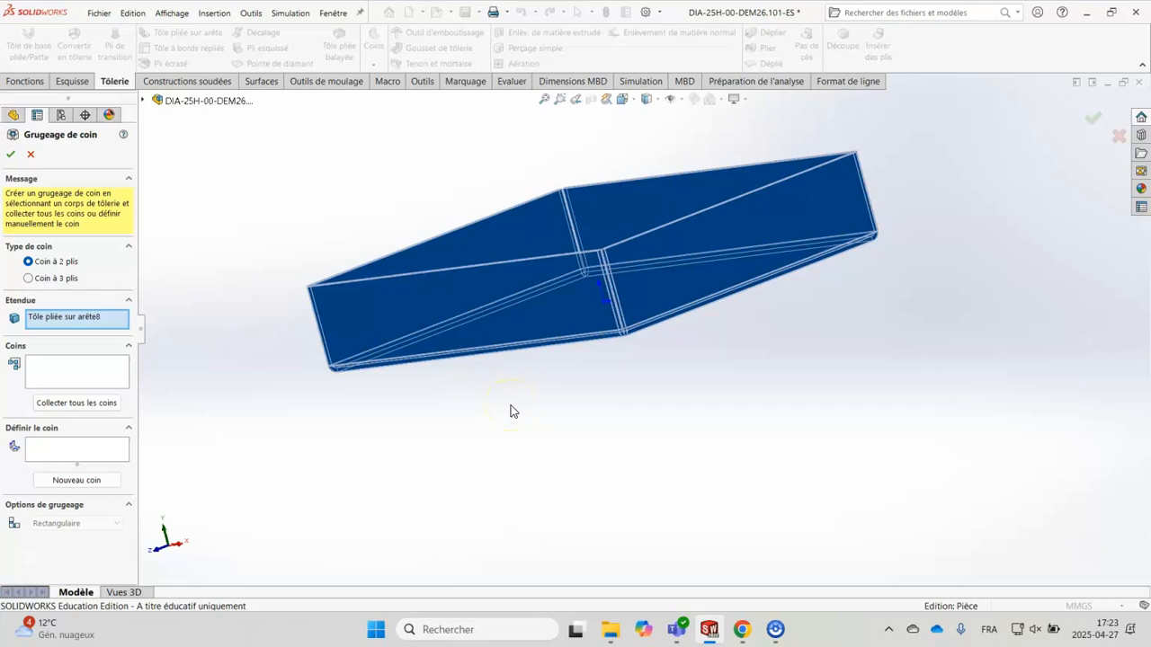
click(88, 406)
click(78, 363)
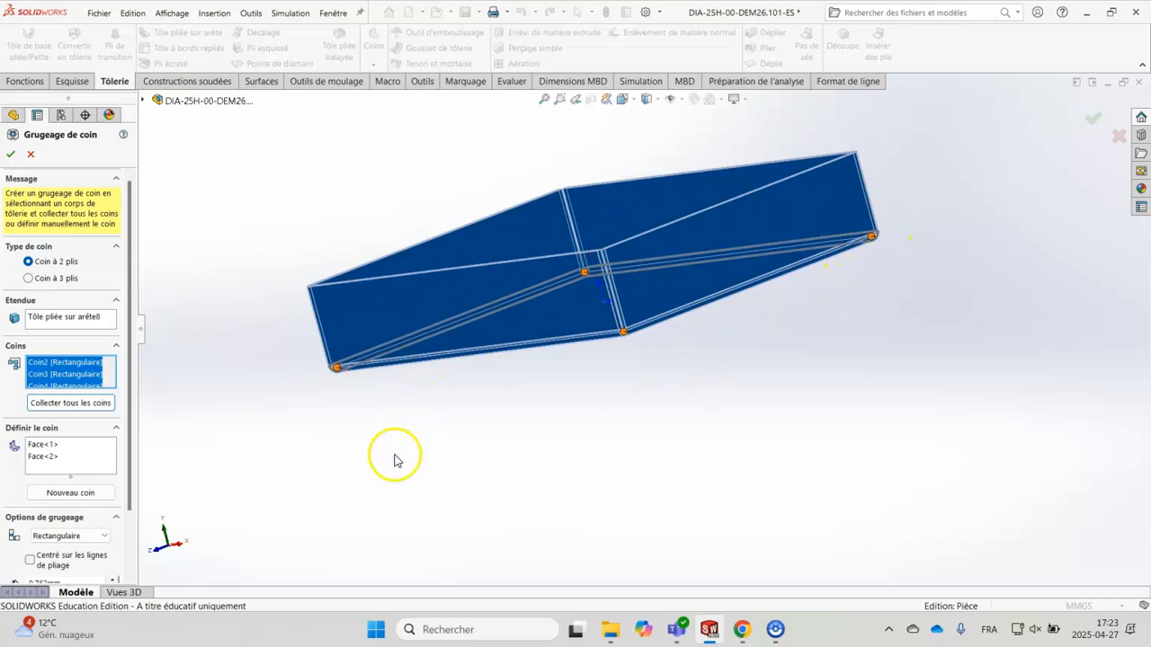
Check the rectangular relief preview at a corner, and change the relief type of the collected corners to Circular
drag(130, 359, 132, 438)
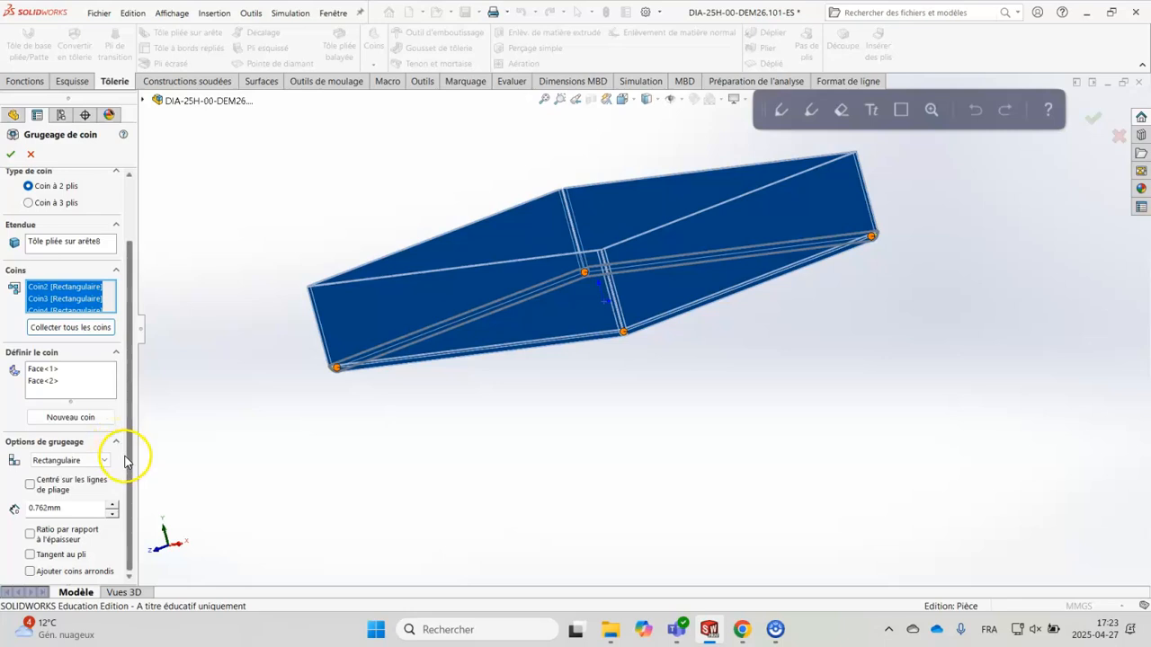
scroll(638, 359, down, 5)
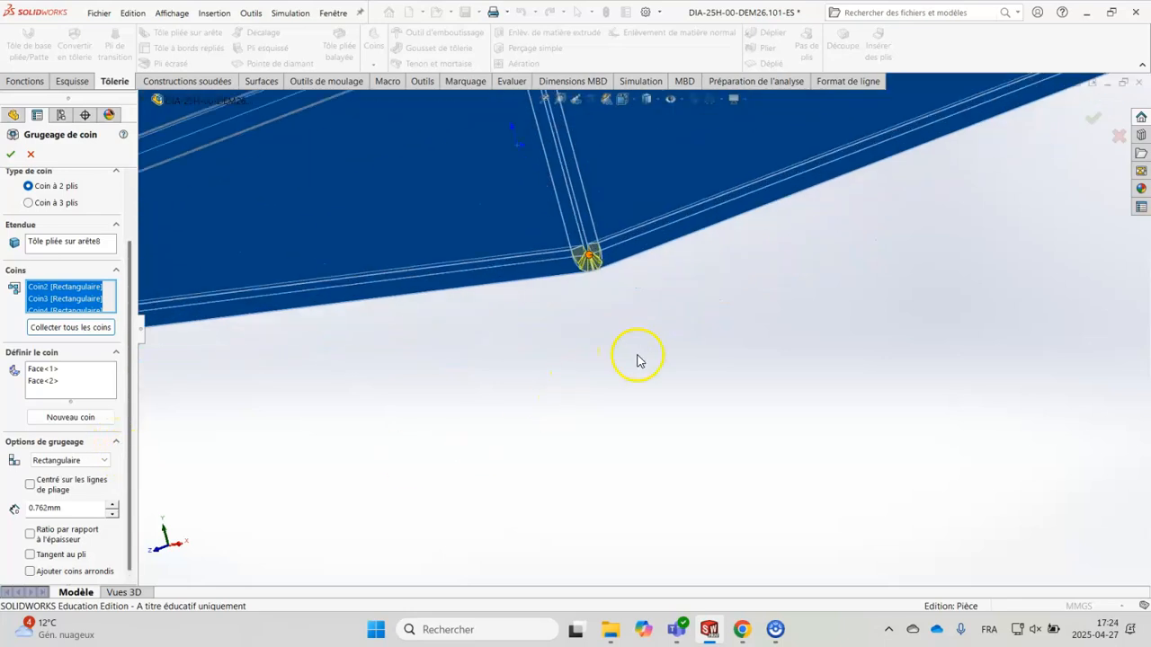
scroll(604, 272, down, 5)
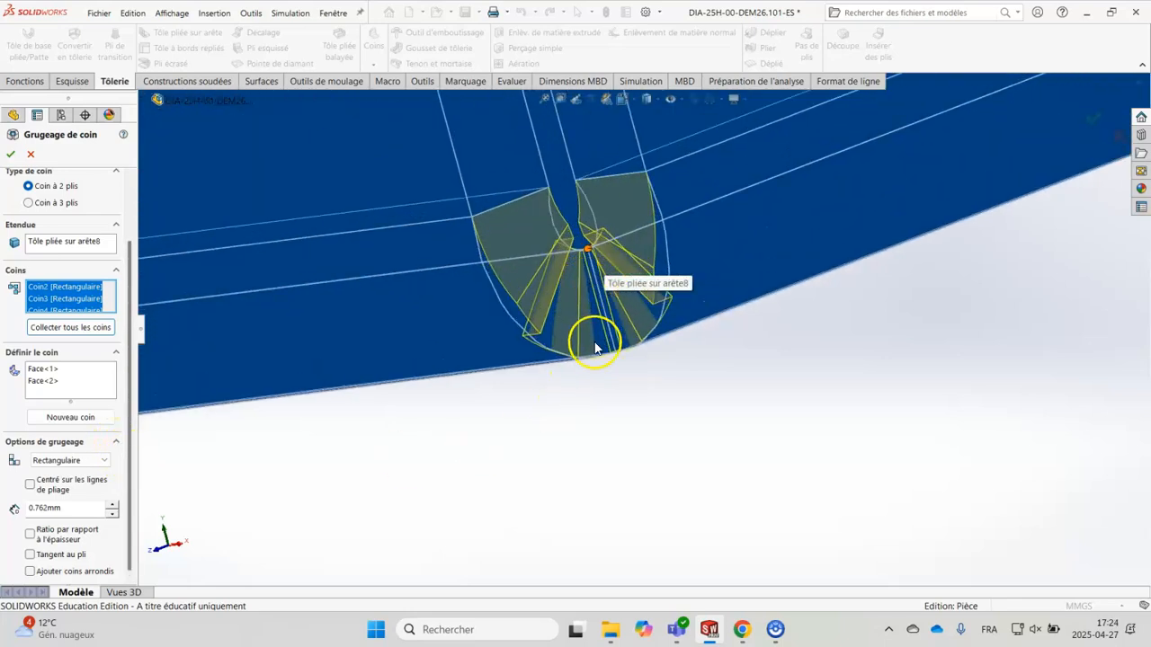
scroll(560, 326, up, 5)
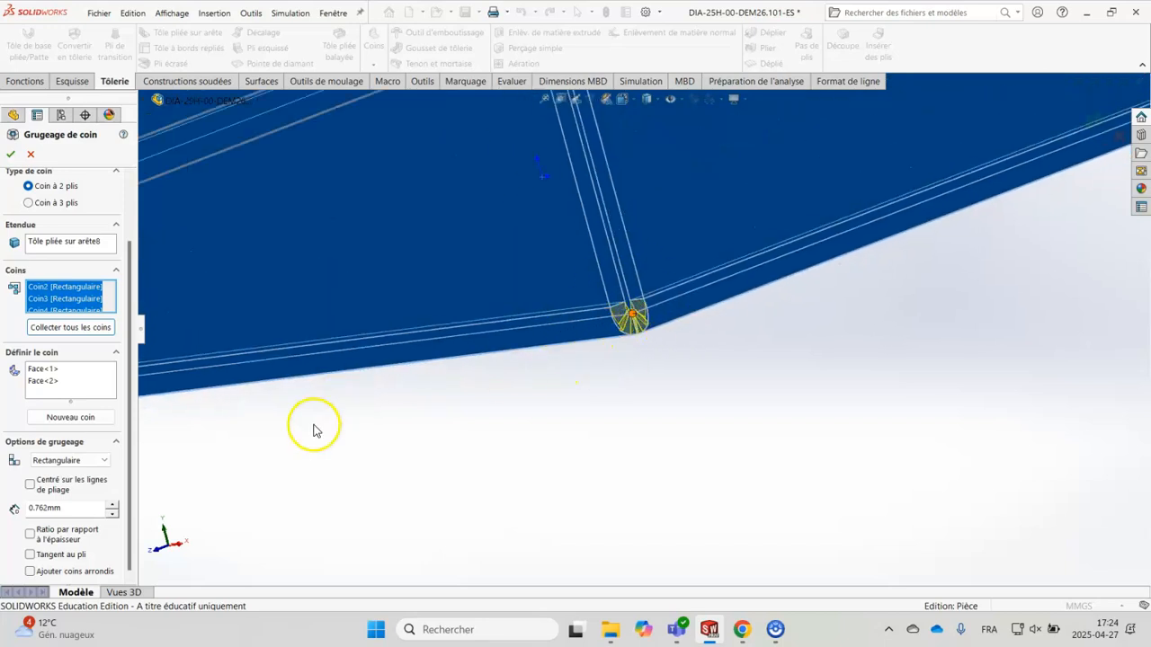
click(107, 461)
click(71, 483)
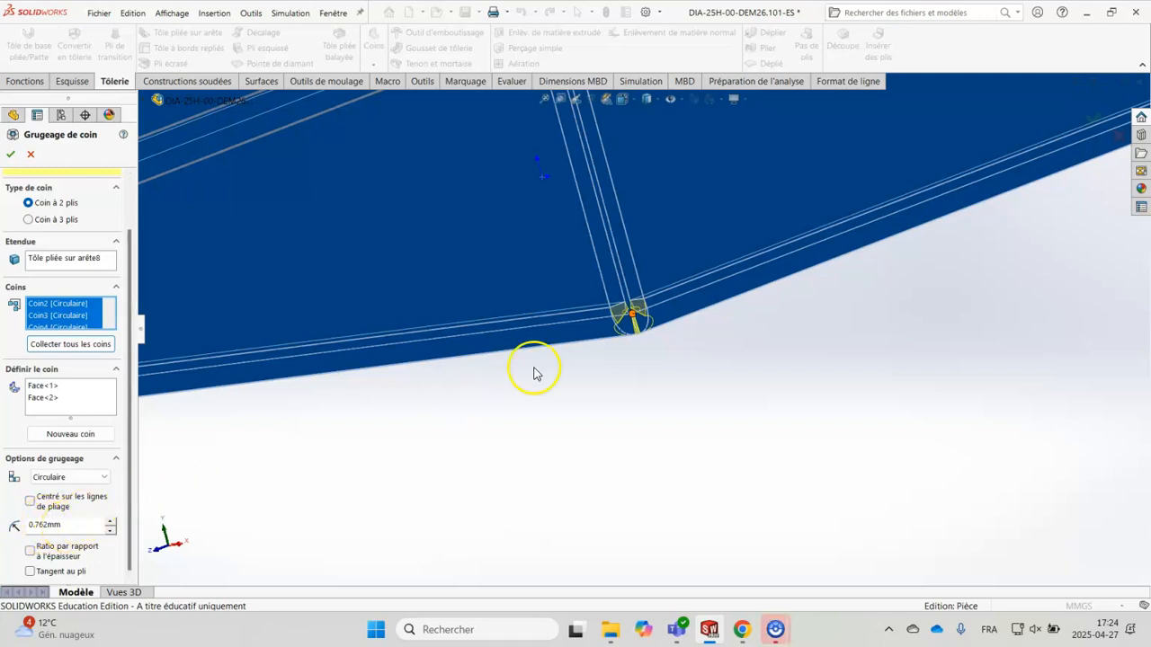
Check the circular relief preview at the corner and create the corner relief
scroll(643, 337, down, 1)
scroll(611, 360, down, 1)
middle_drag(591, 379, 611, 408)
click(154, 240)
click(32, 155)
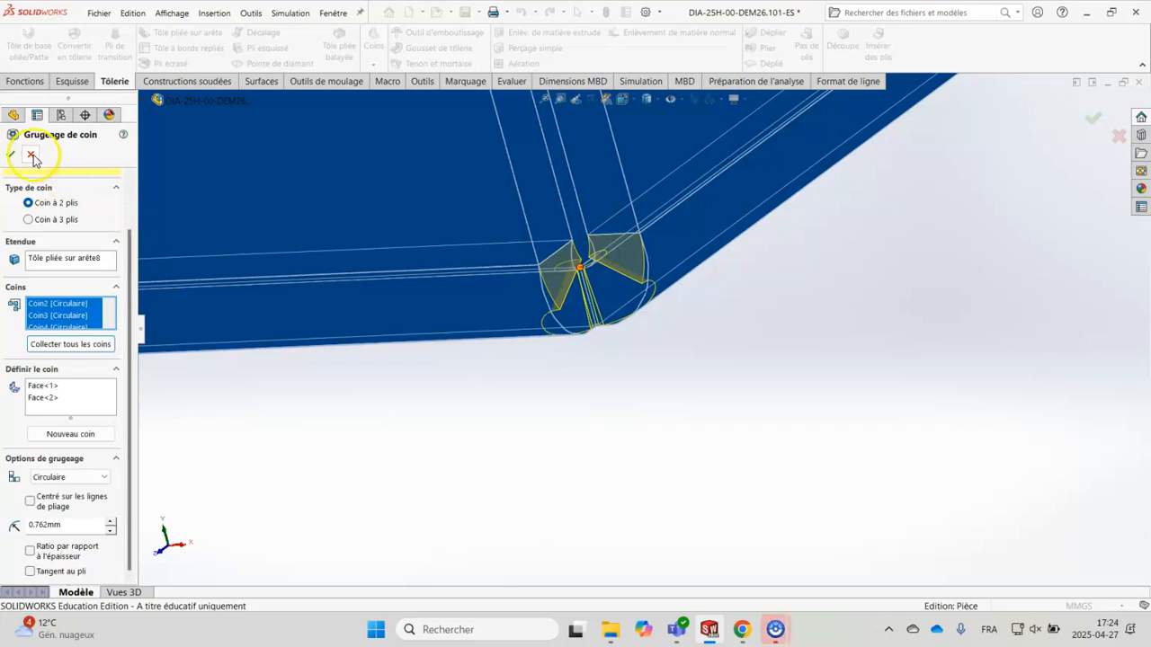
click(12, 156)
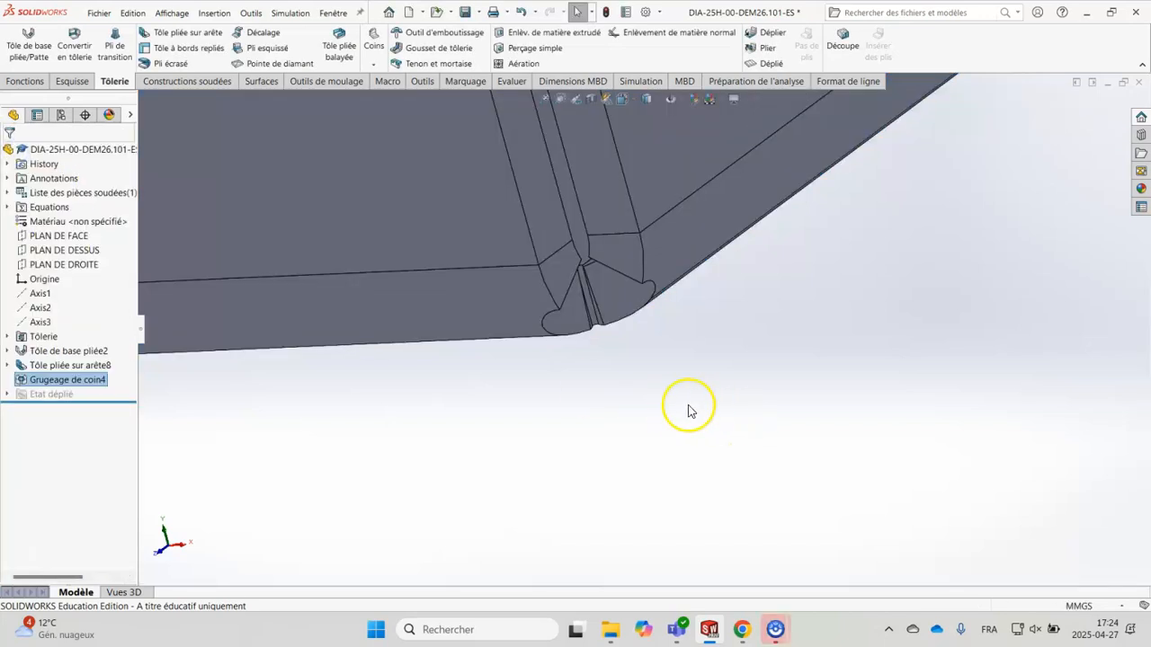
Examine the circular relief at the folded corner and the whole tray
scroll(644, 315, down, 2)
middle_drag(621, 373, 637, 354)
scroll(701, 316, up, 6)
scroll(705, 317, up, 4)
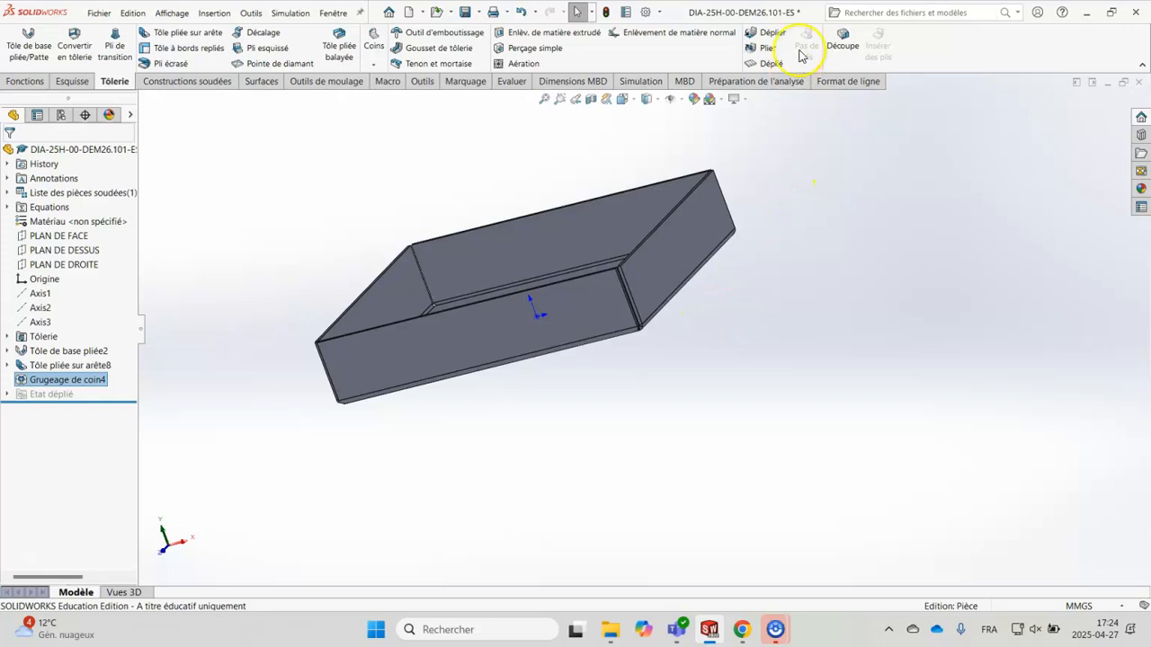
Flatten the sheet metal tray and examine the circular relief at one corner of the flat pattern
click(771, 63)
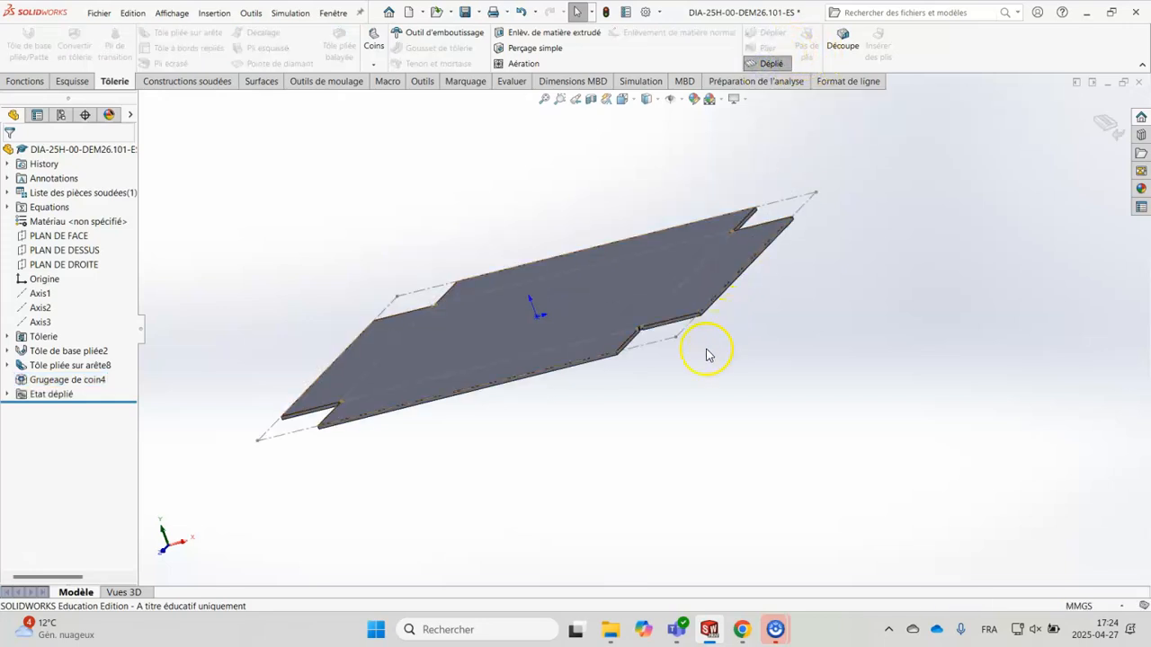
scroll(639, 332, down, 5)
scroll(639, 332, down, 5)
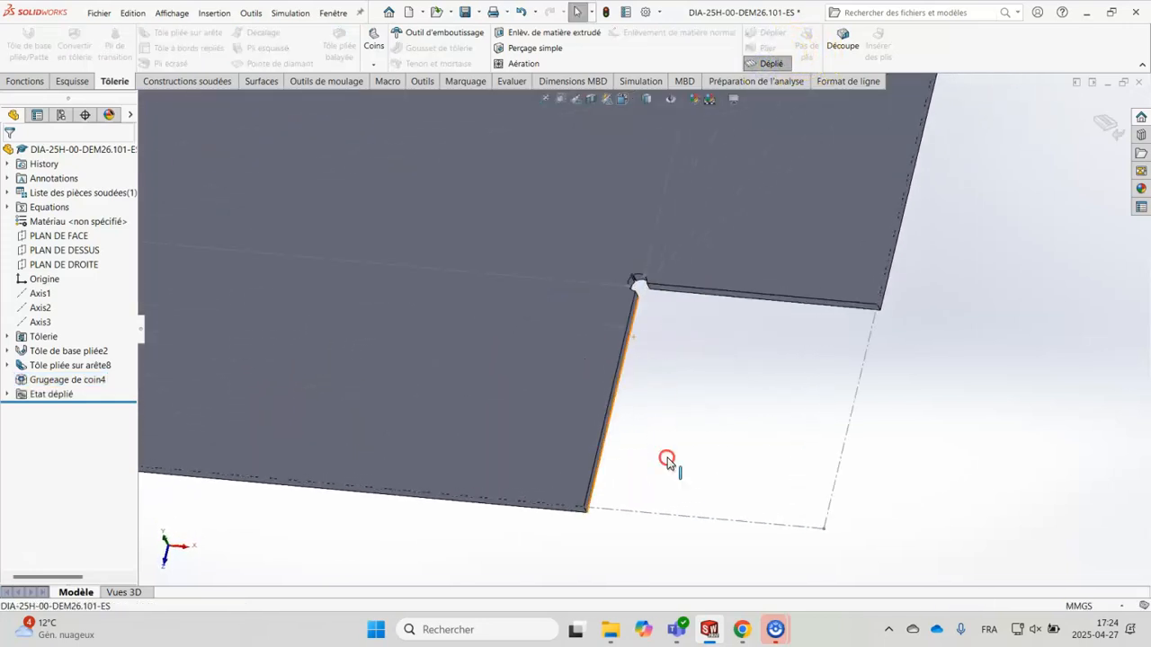
scroll(616, 234, down, 5)
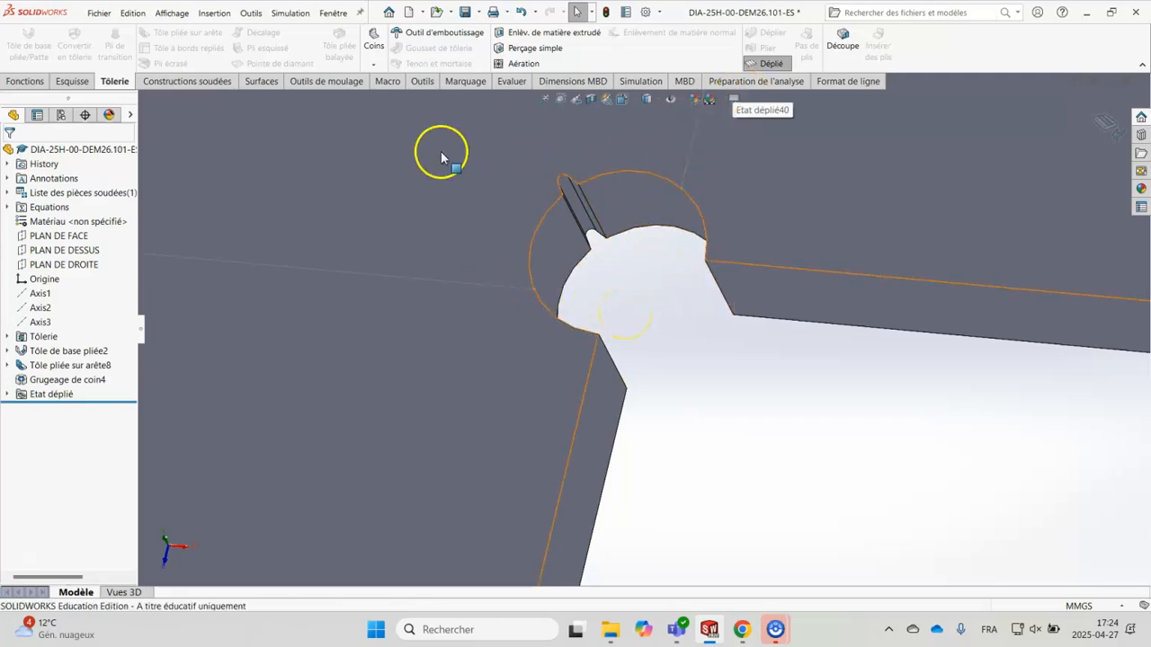
Edit the corner relief feature and set the circular relief radius to 1 mm
click(55, 379)
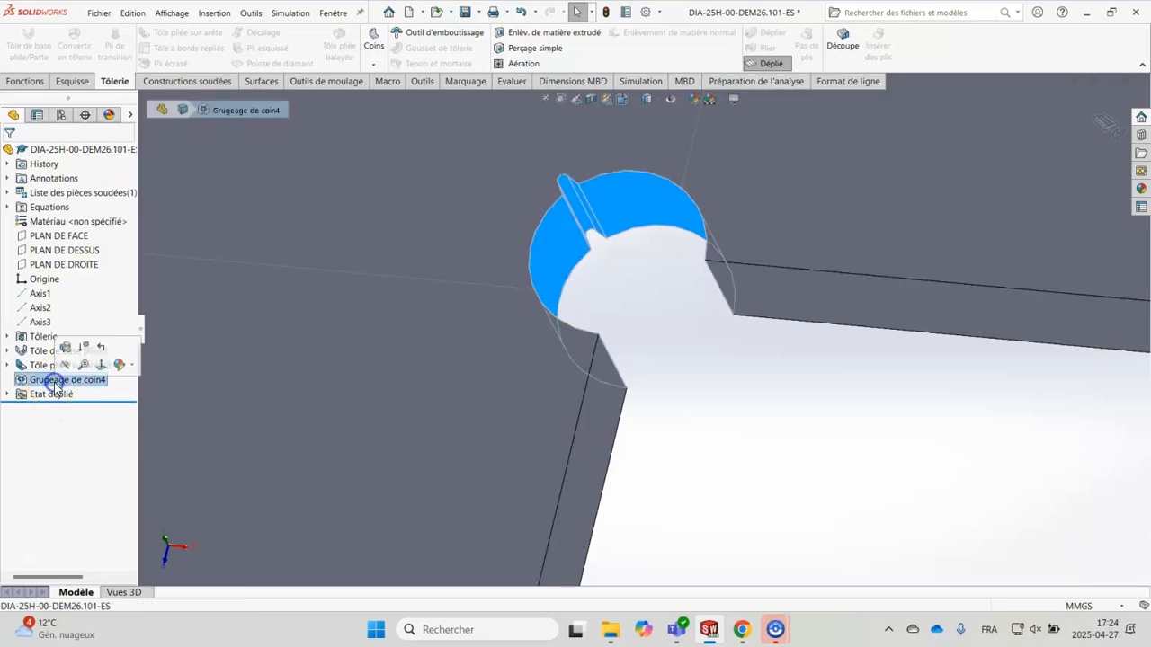
click(65, 349)
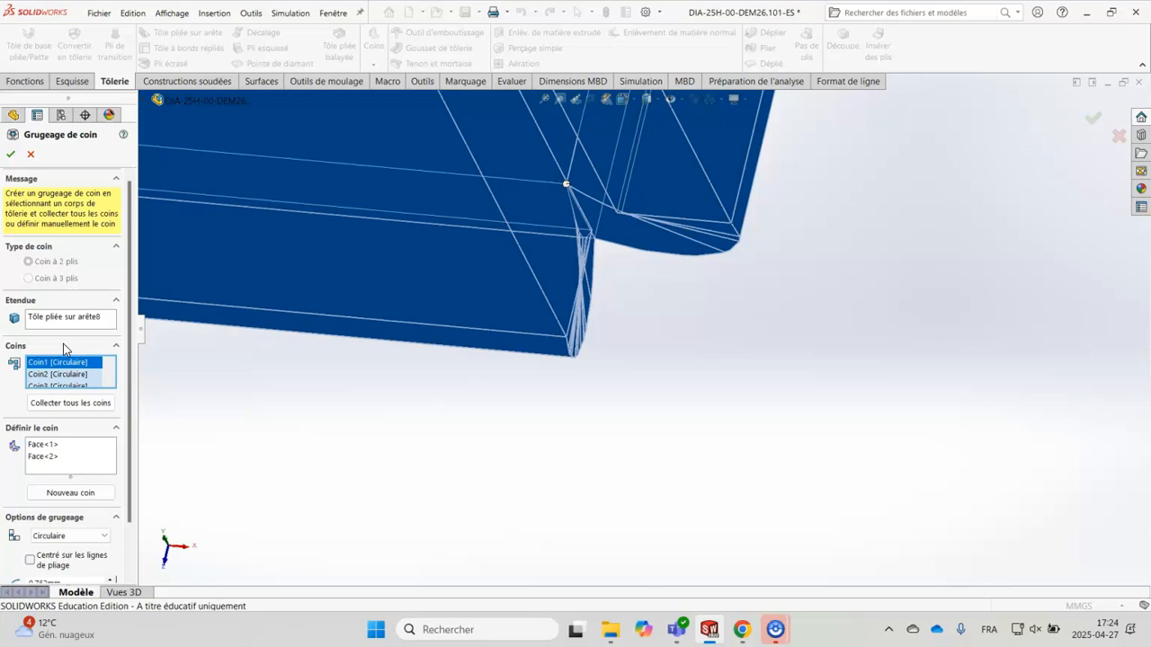
drag(131, 357, 124, 466)
drag(80, 526, 35, 532)
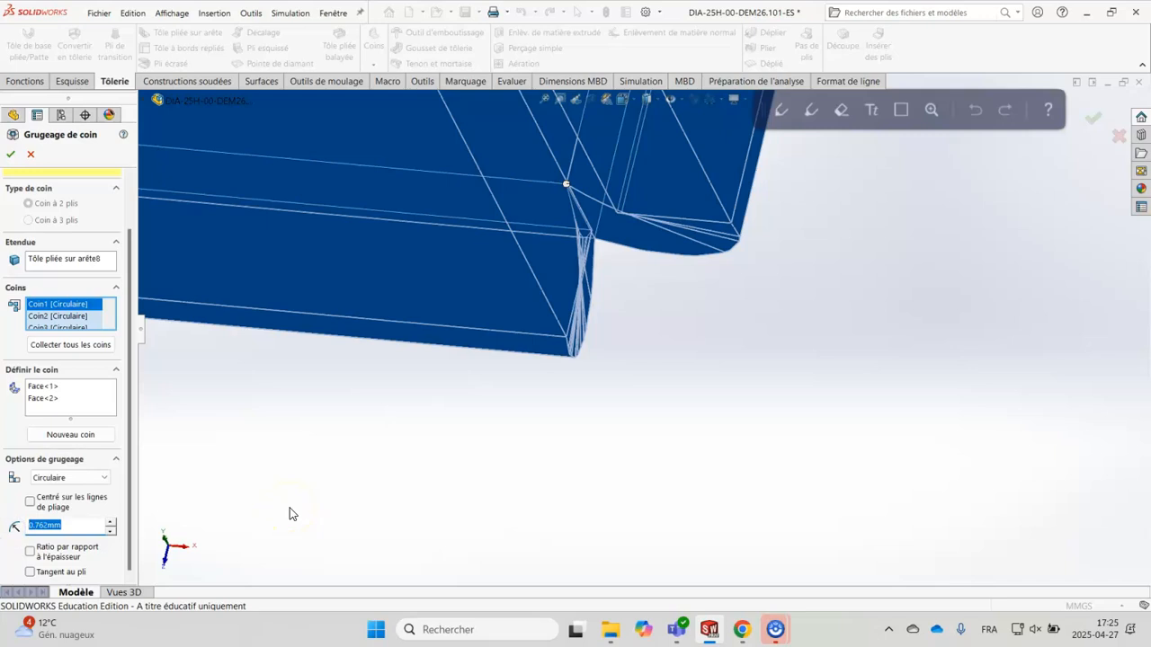
key(Return)
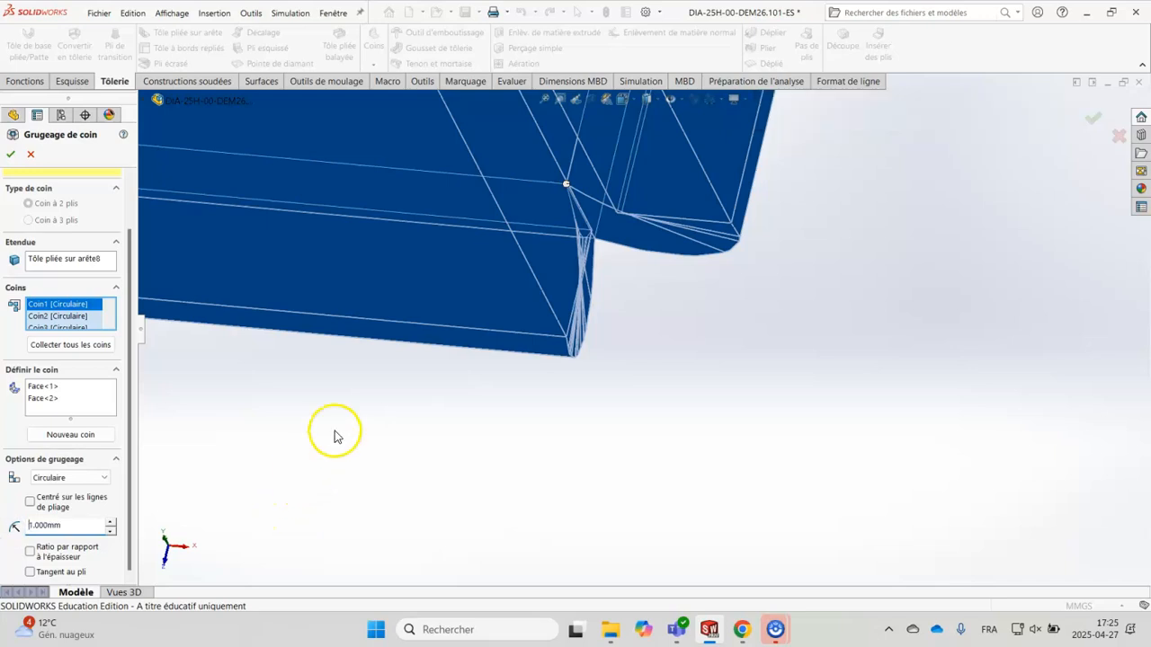
Check the 1 mm relief in the flat pattern, then fold the tray back and inspect the same corner
scroll(654, 409, down, 5)
mouse_move(631, 359)
middle_down()
mouse_move(619, 347)
mouse_move(650, 365)
middle_up()
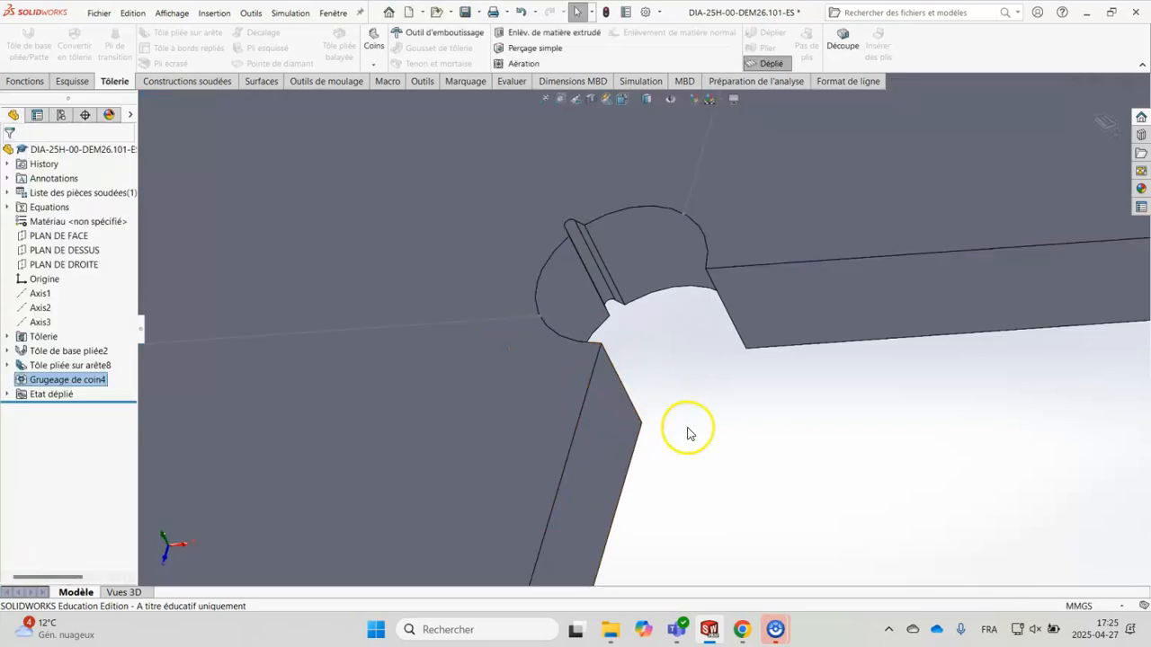
scroll(687, 435, up, 2)
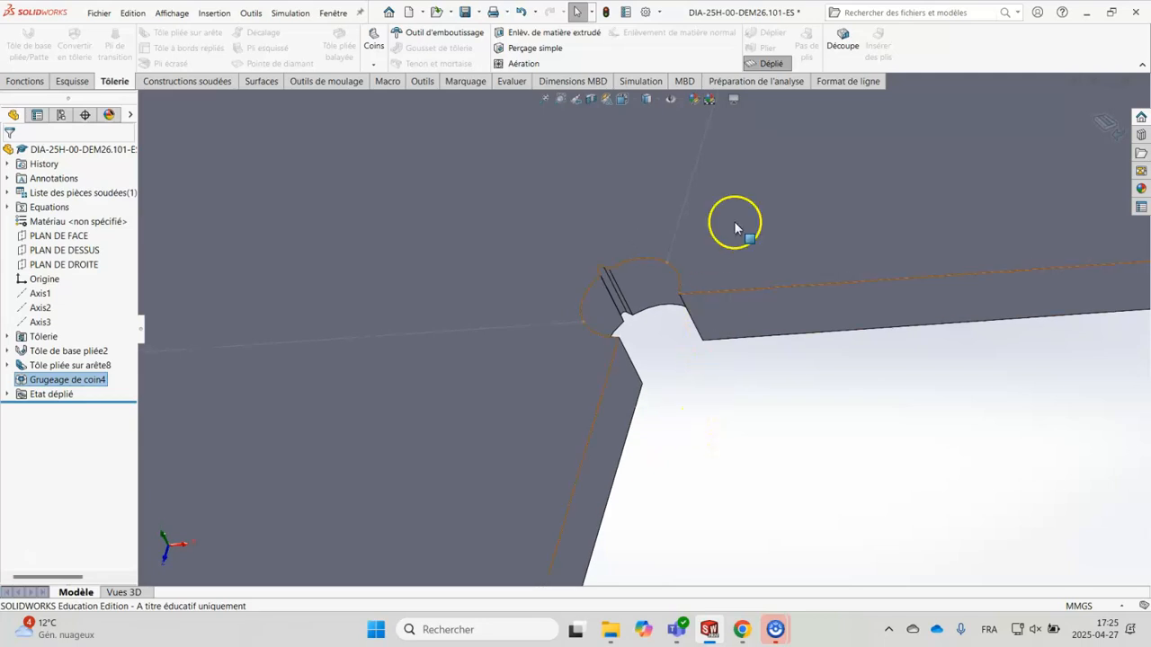
click(767, 64)
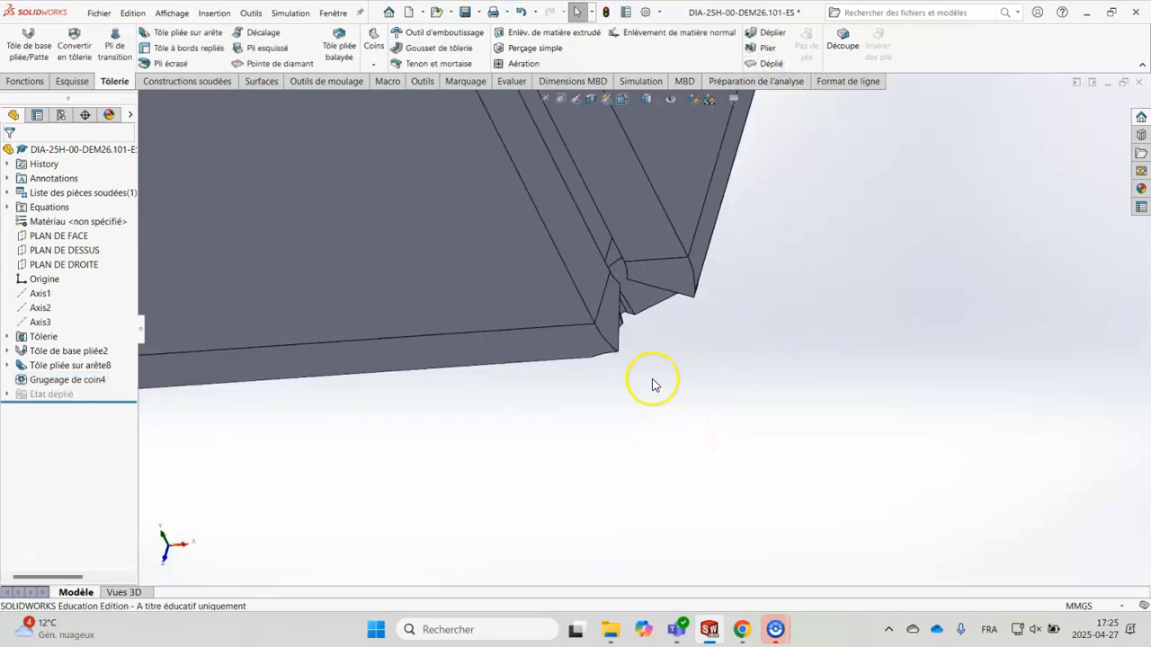
scroll(652, 385, down, 6)
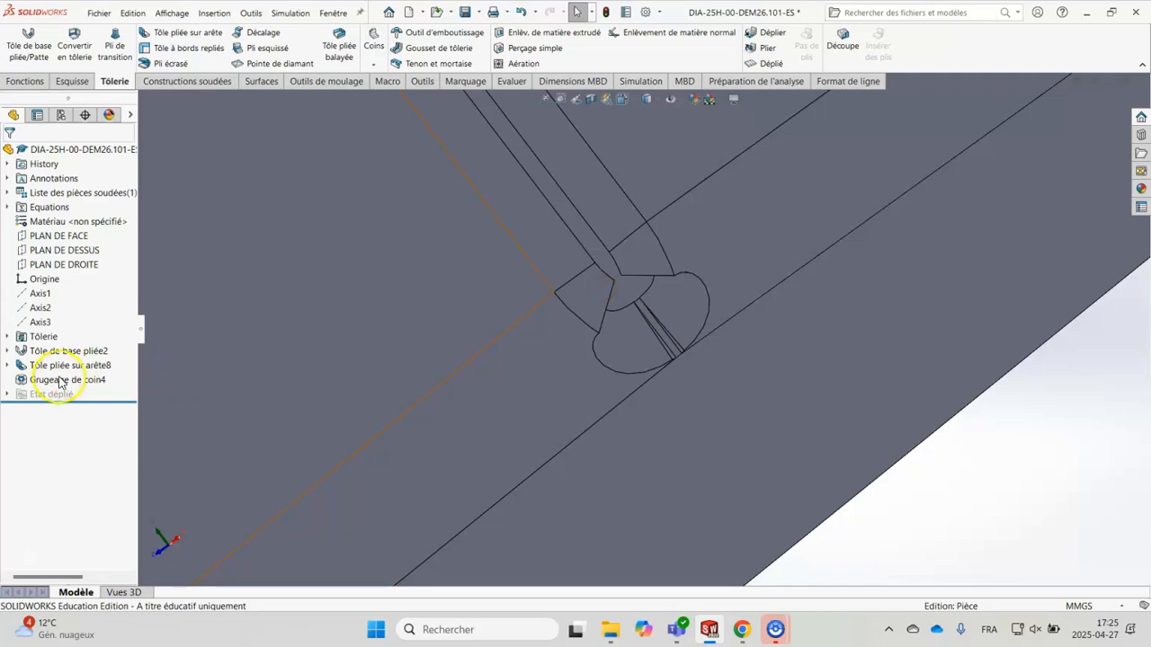
Reopen the corner relief for editing and try to set its circular relief radius to 2 mm
click(59, 382)
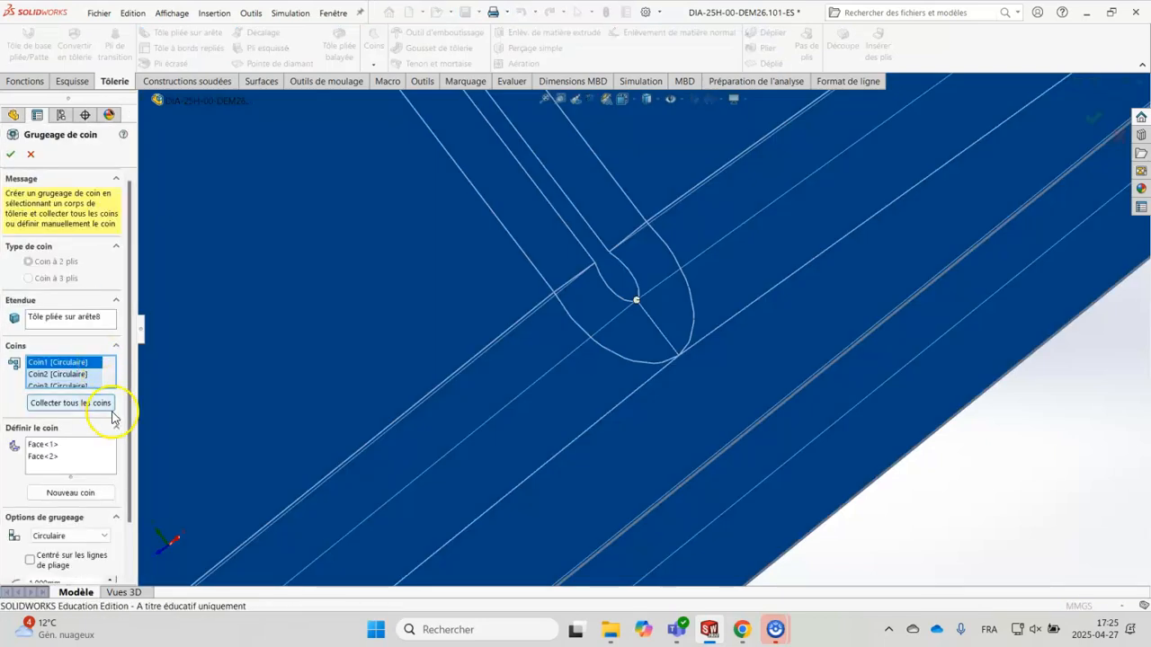
drag(130, 442, 114, 538)
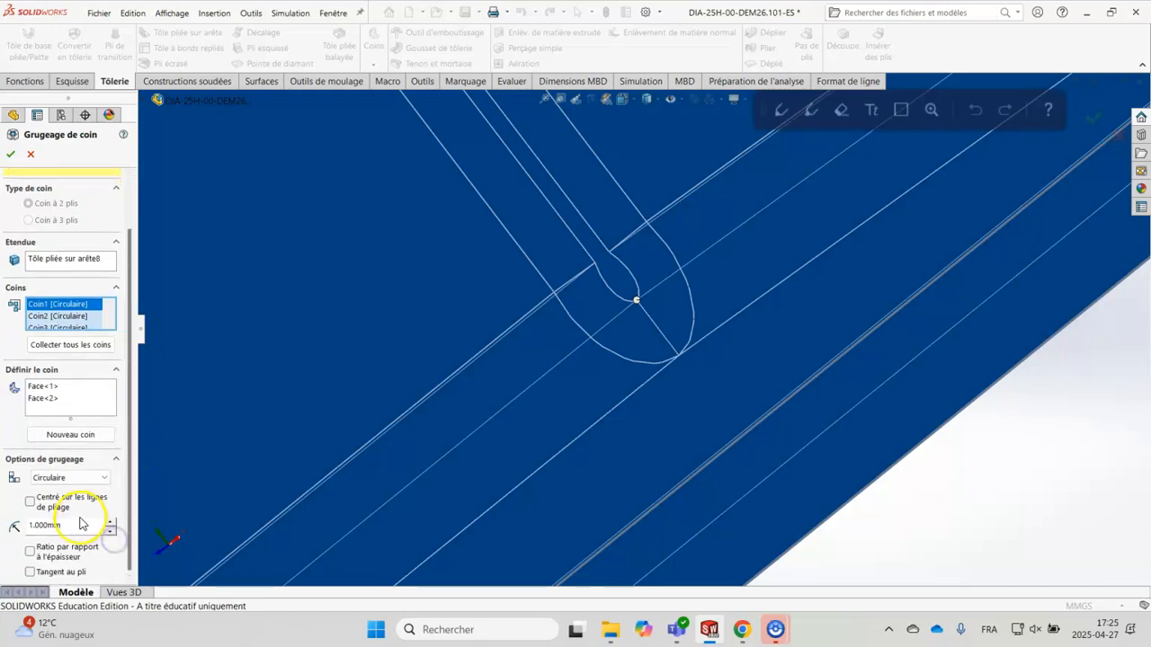
click(86, 531)
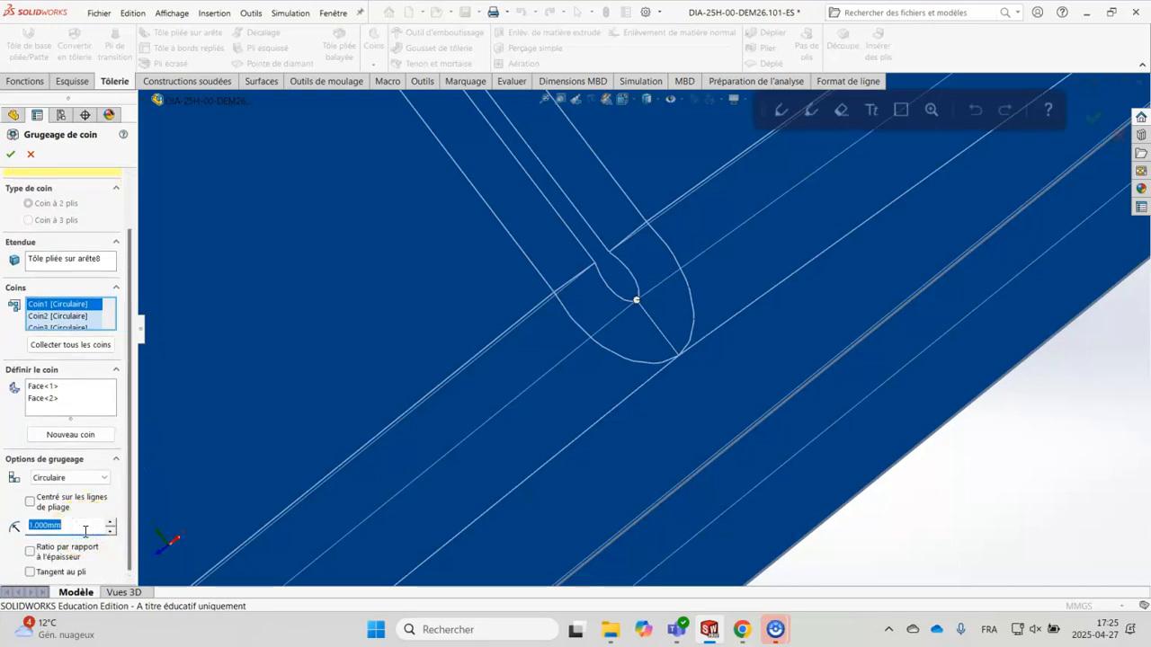
text(2)
key(Return)
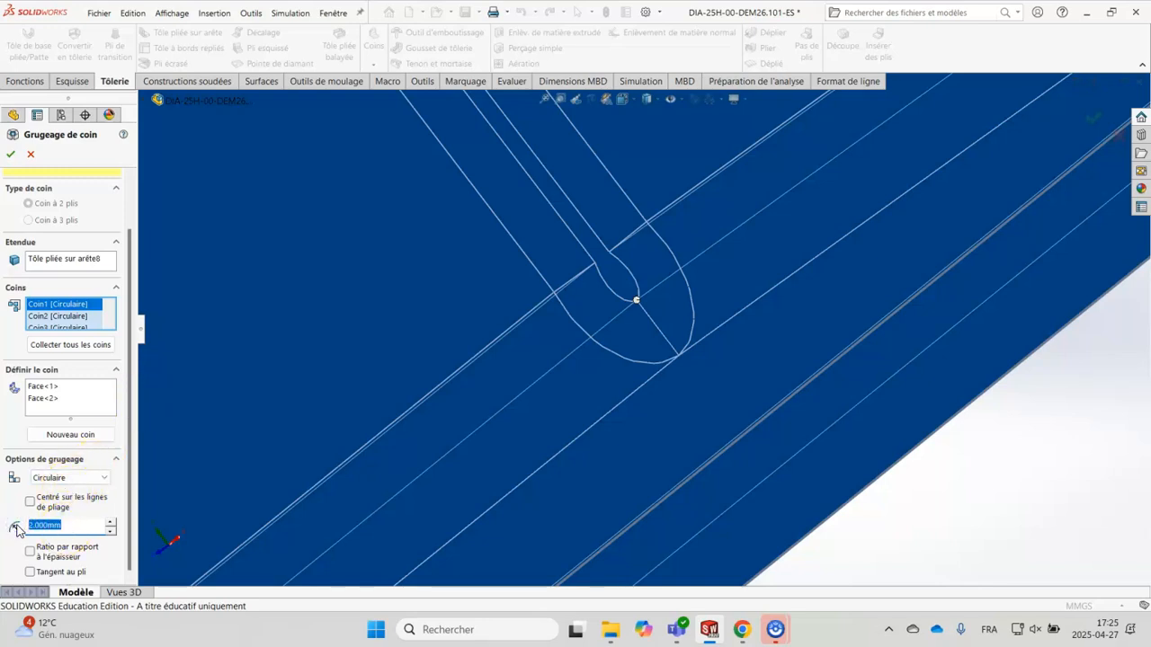
key(Return)
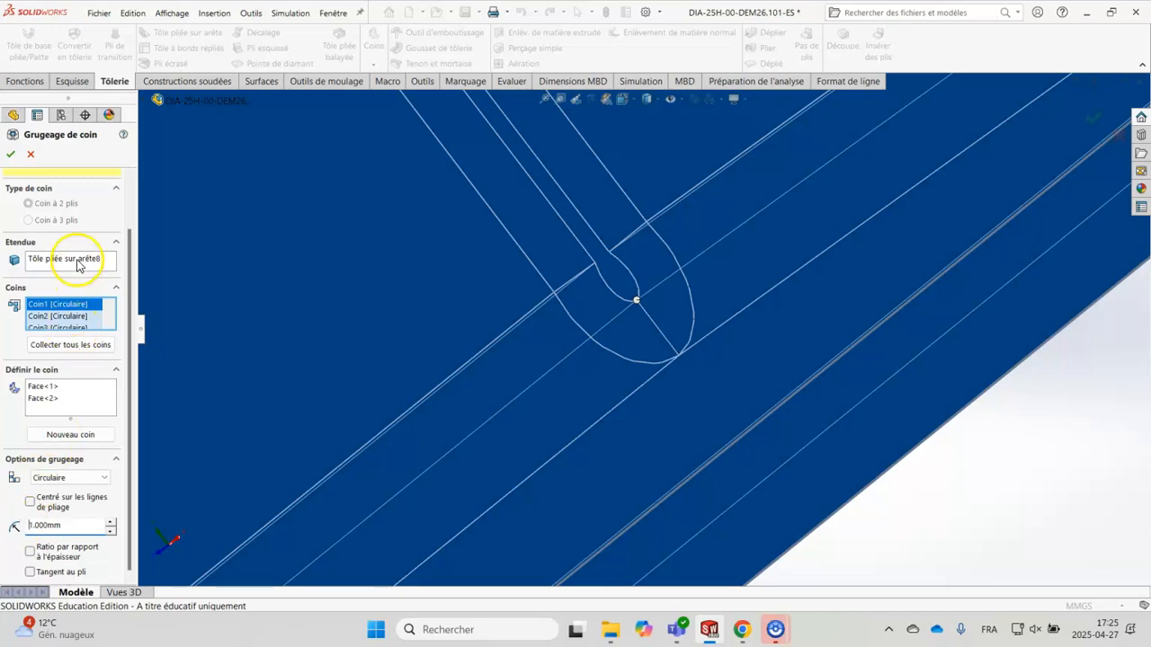
Clear all corners from the corner relief, collect them all again, and check the corner markers on the tray
right_click(85, 316)
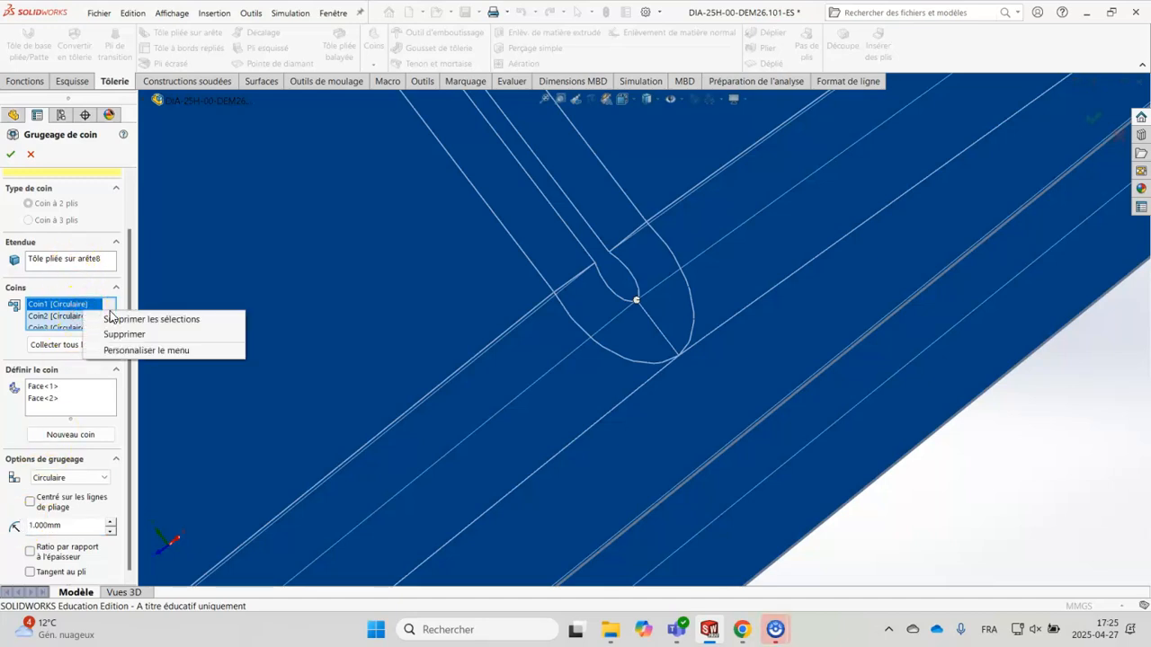
click(135, 319)
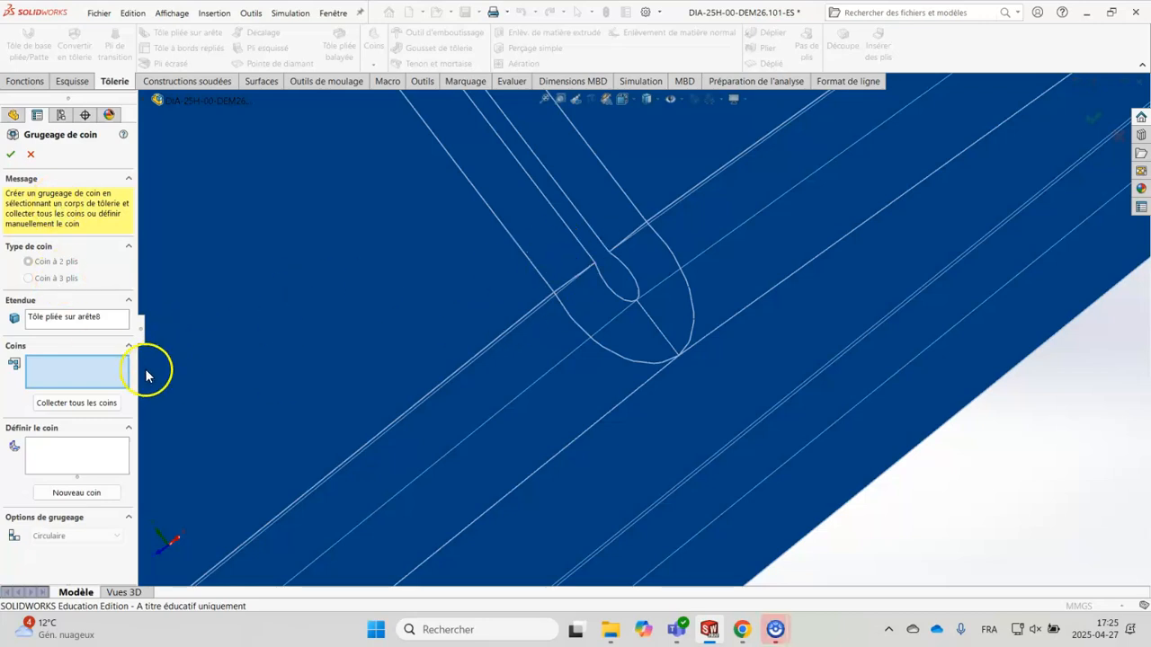
click(99, 403)
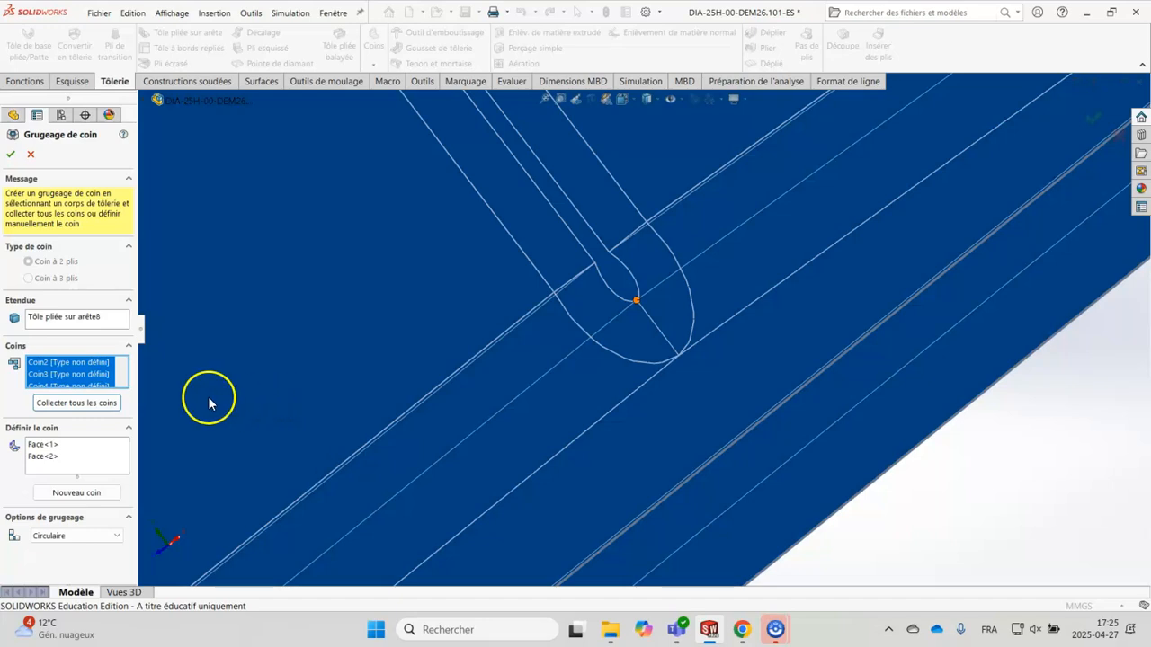
key(f)
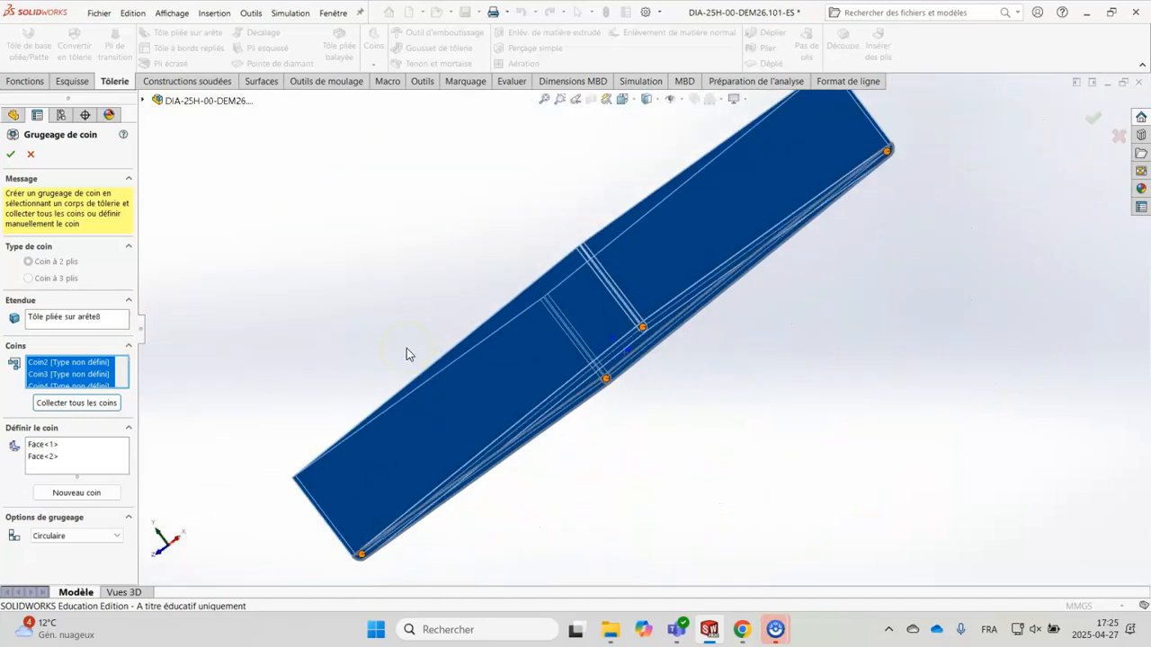
scroll(492, 326, down, 5)
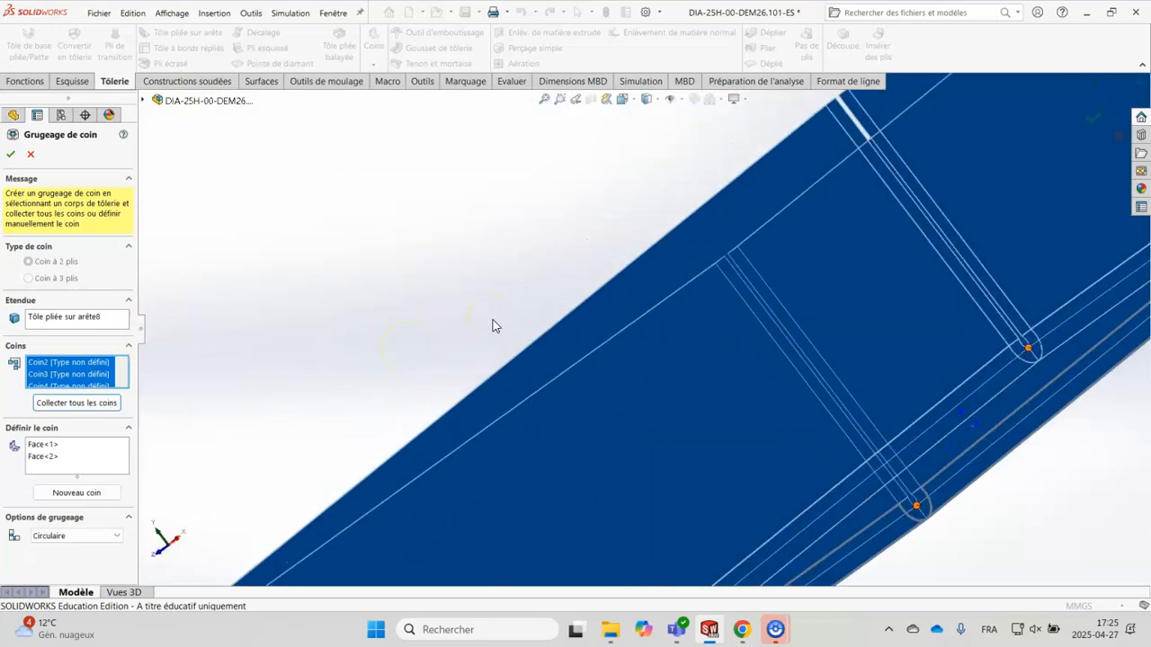
scroll(770, 462, up, 6)
scroll(657, 375, down, 6)
scroll(600, 295, down, 1)
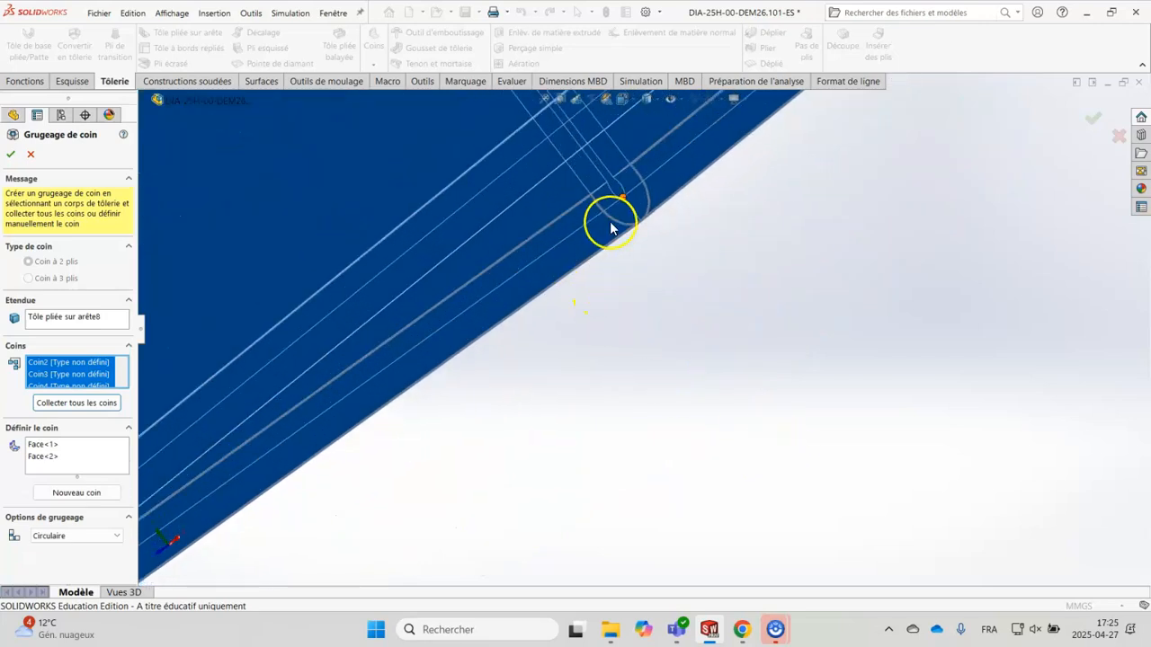
Try to apply the Circular relief type to the newly collected corners and accept the corner relief
click(117, 538)
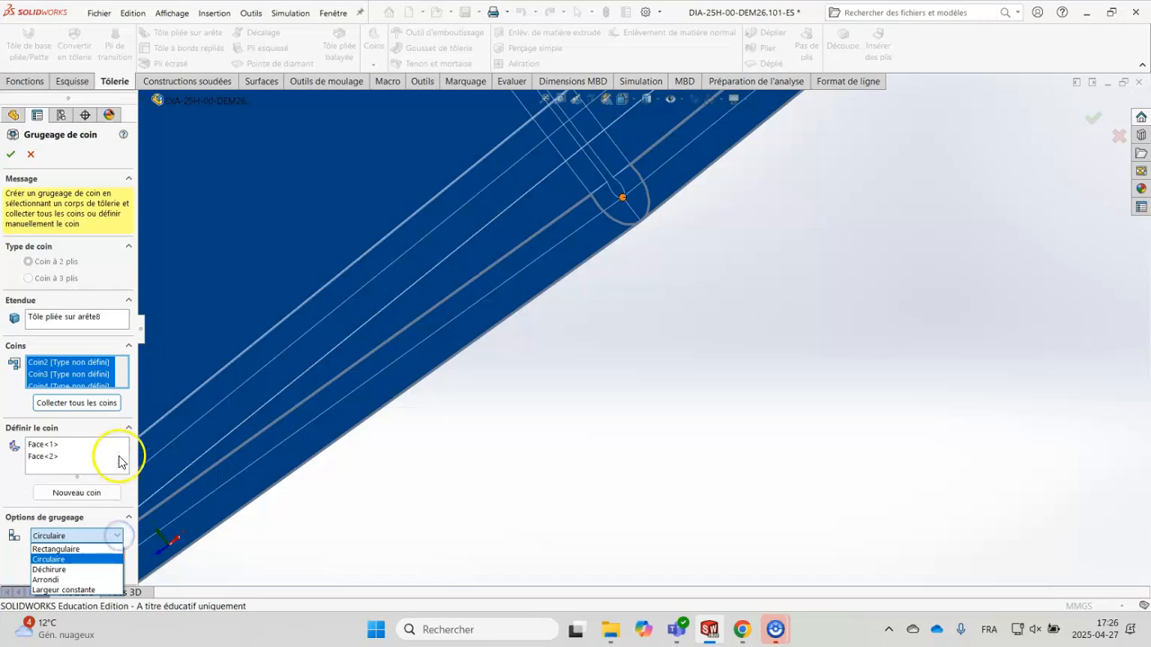
click(93, 537)
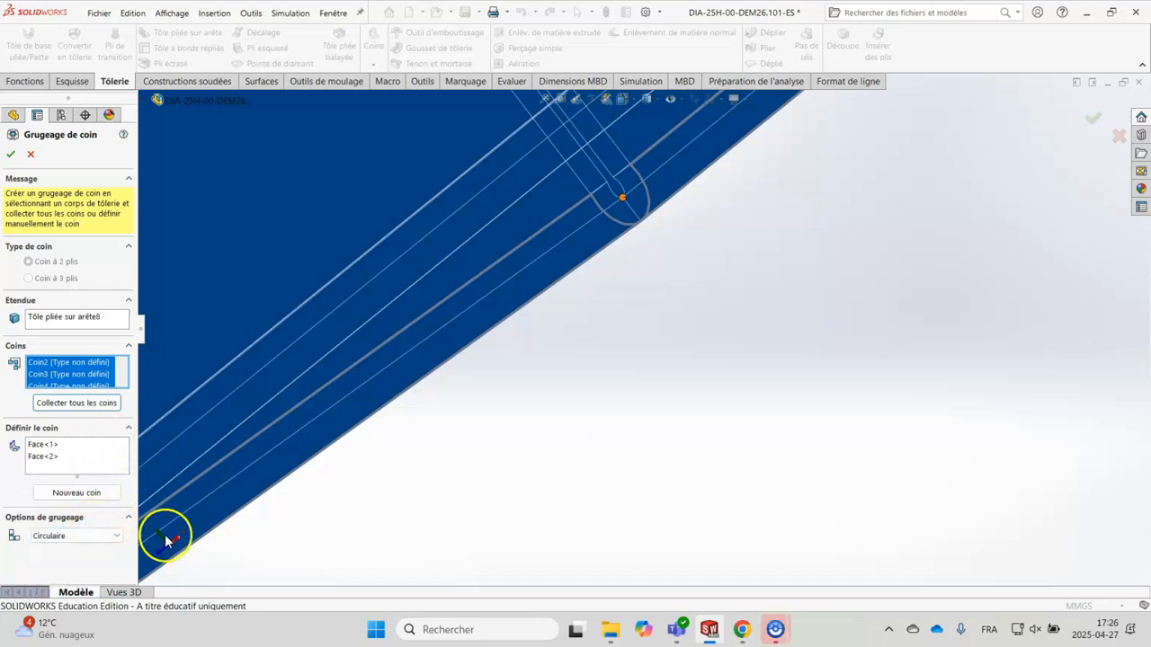
click(11, 153)
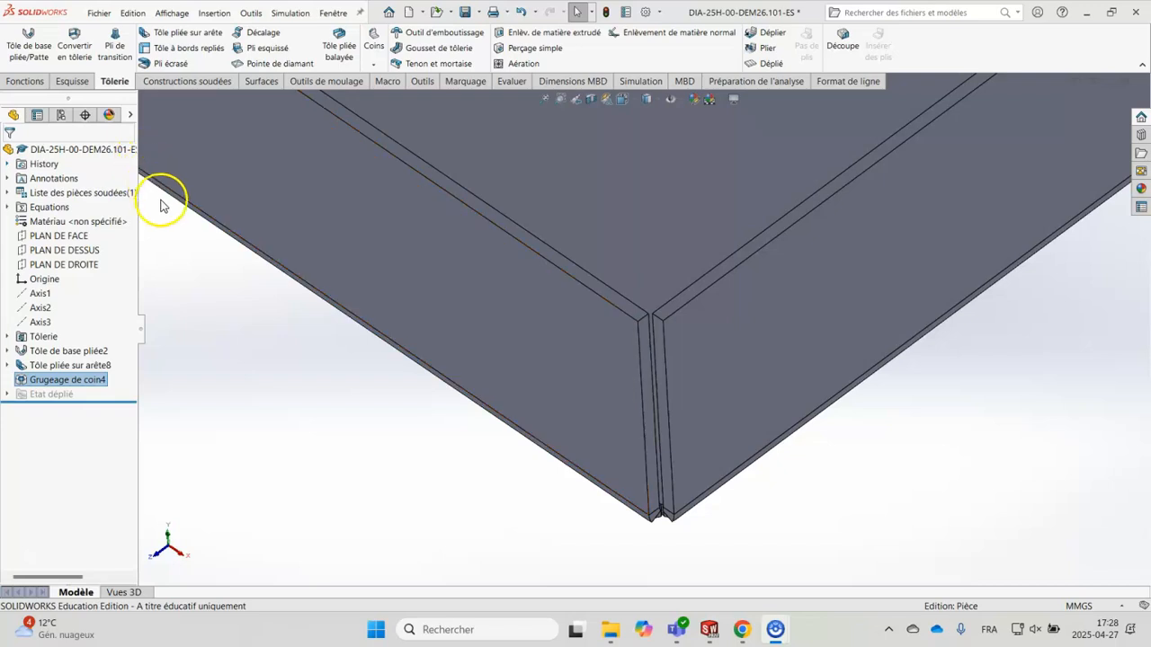
Edit the corner relief feature and set the circular relief radius to 2 mm
right_click(63, 384)
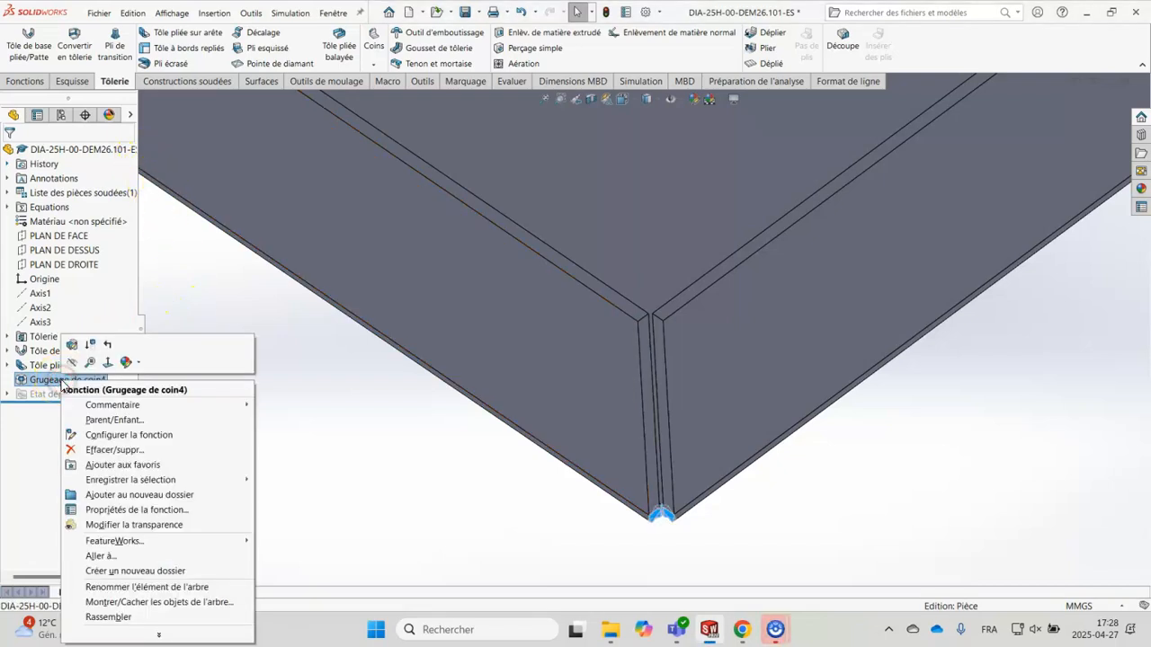
click(72, 344)
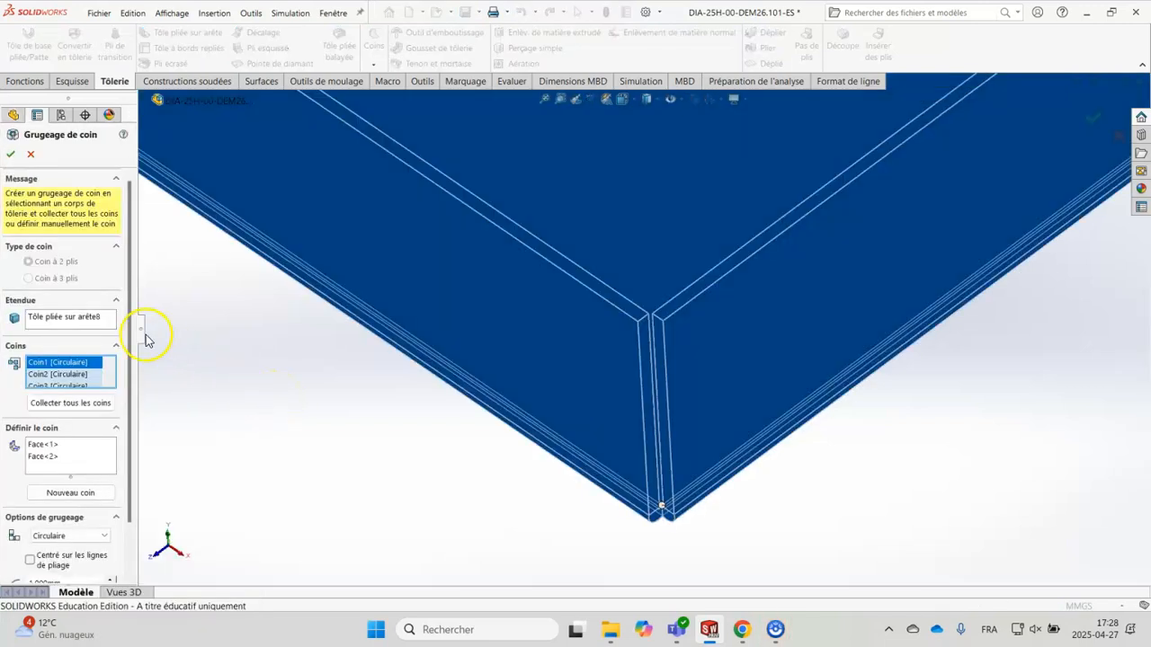
drag(132, 351, 134, 428)
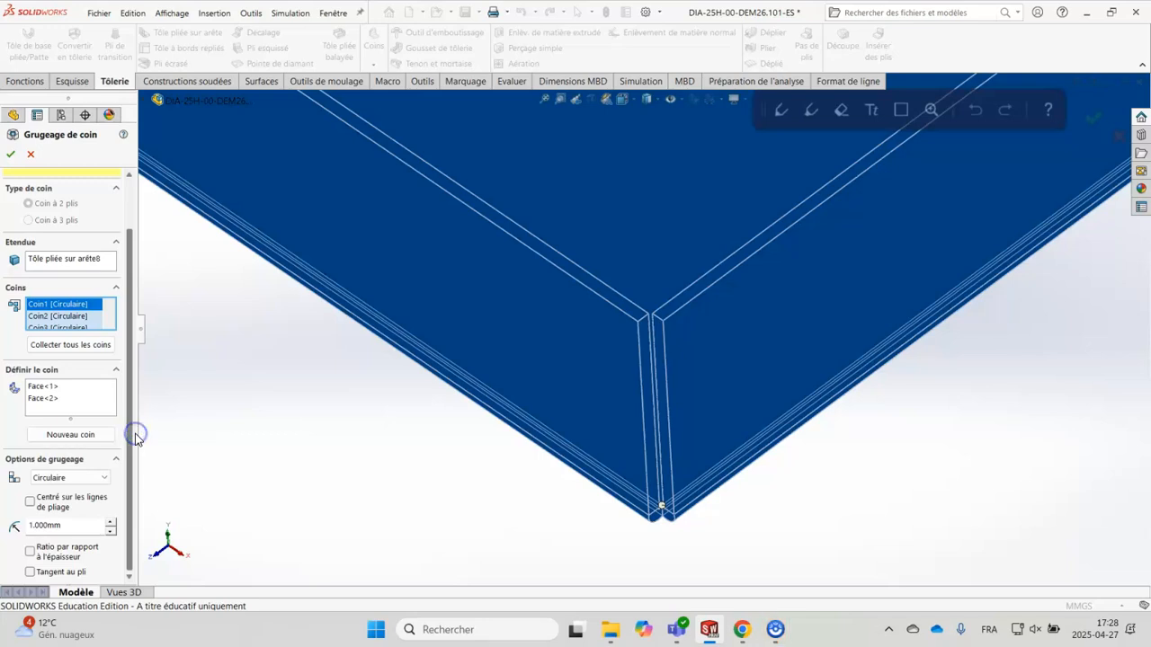
click(110, 522)
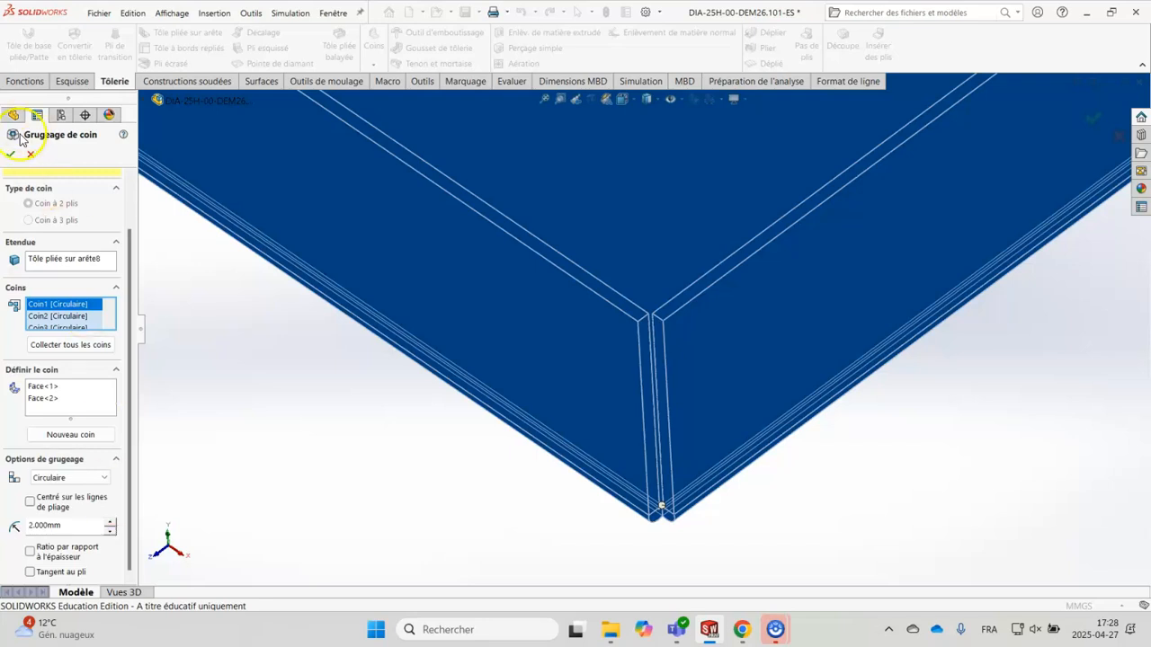
click(9, 154)
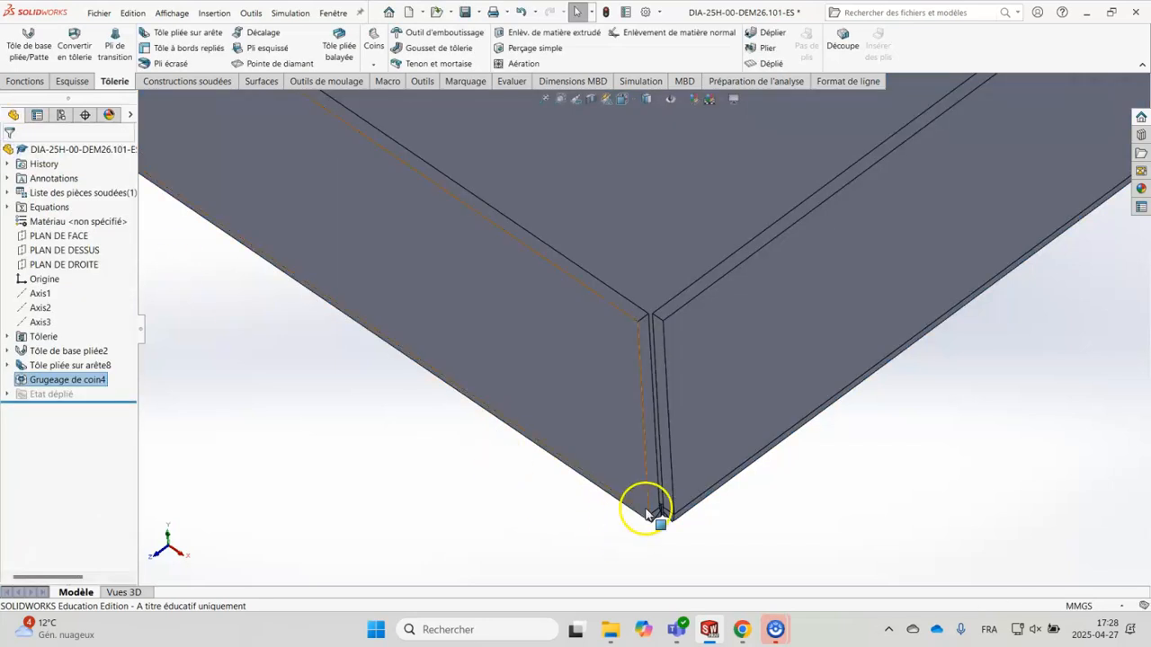
Examine the 2 mm circular reliefs on the folded tray, and highlight the corner relief feature on the model
middle_drag(654, 529, 661, 384)
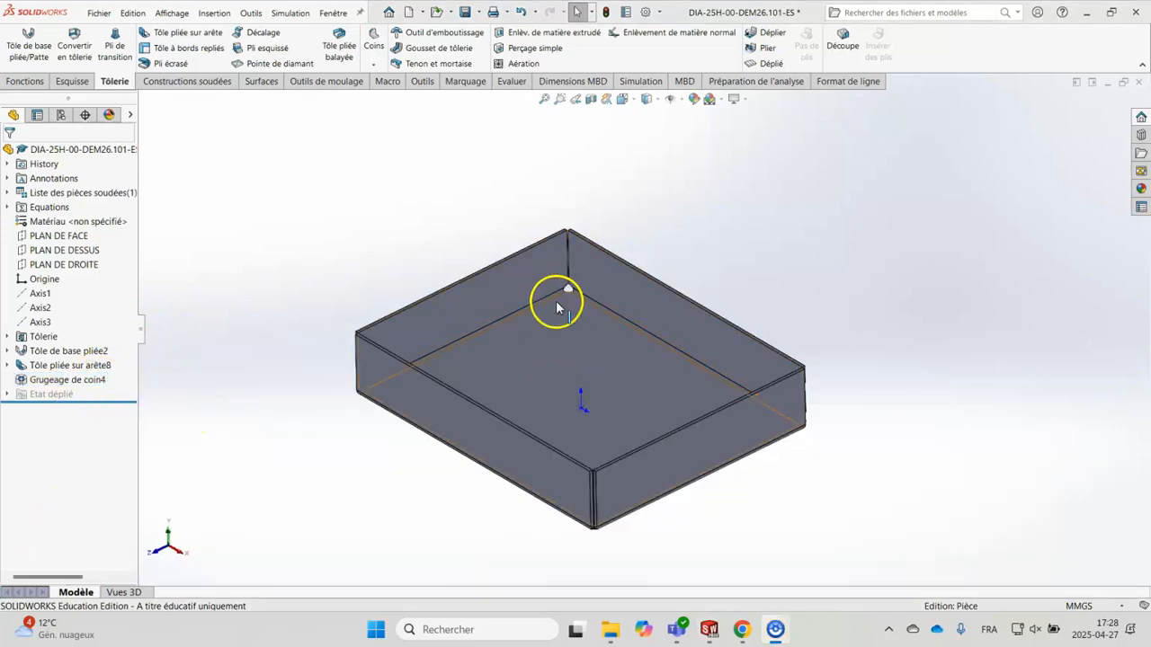
scroll(569, 295, down, 10)
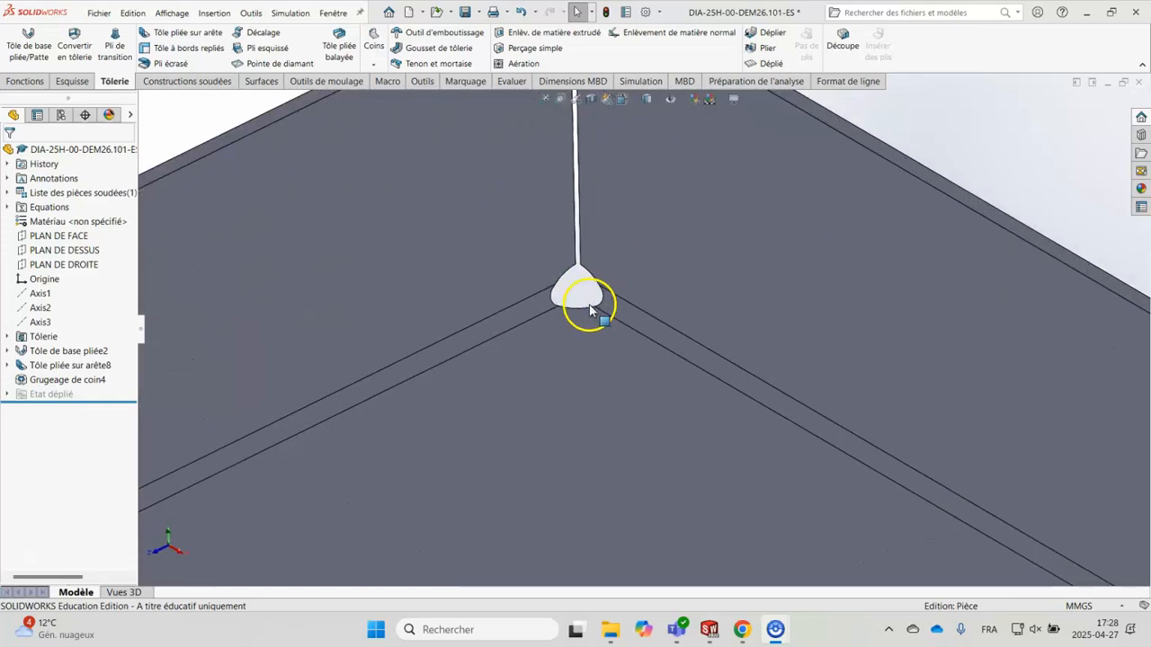
scroll(590, 311, up, 5)
middle_drag(601, 304, 612, 365)
scroll(612, 367, up, 6)
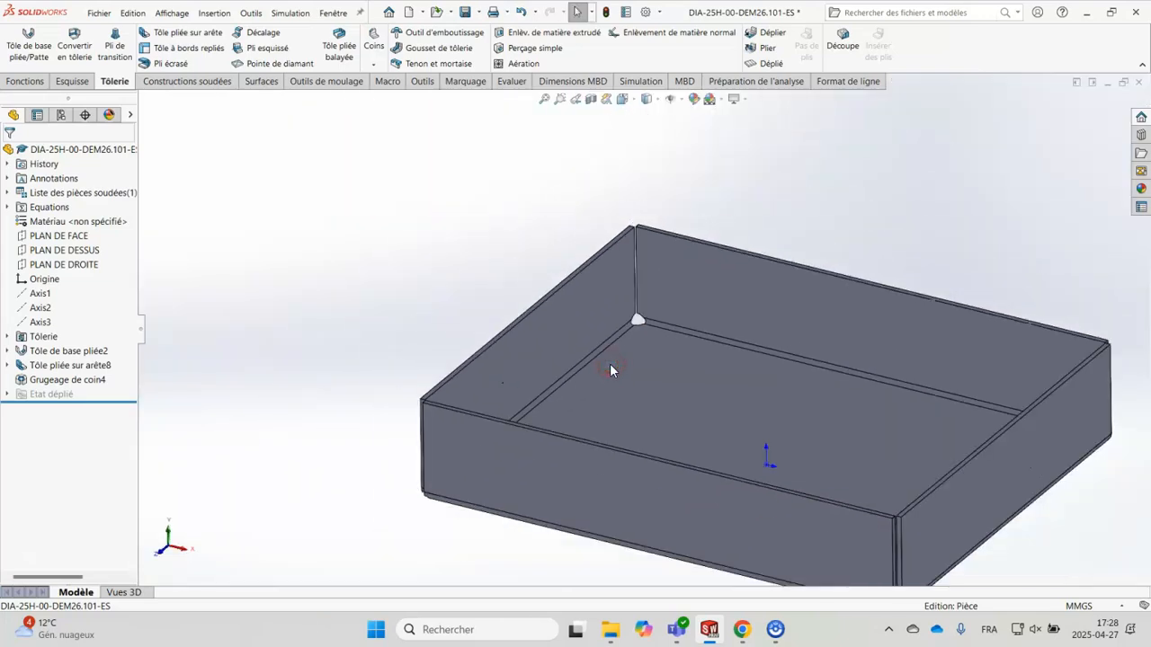
mouse_move(688, 410)
middle_down()
mouse_move(663, 365)
mouse_move(674, 403)
middle_up()
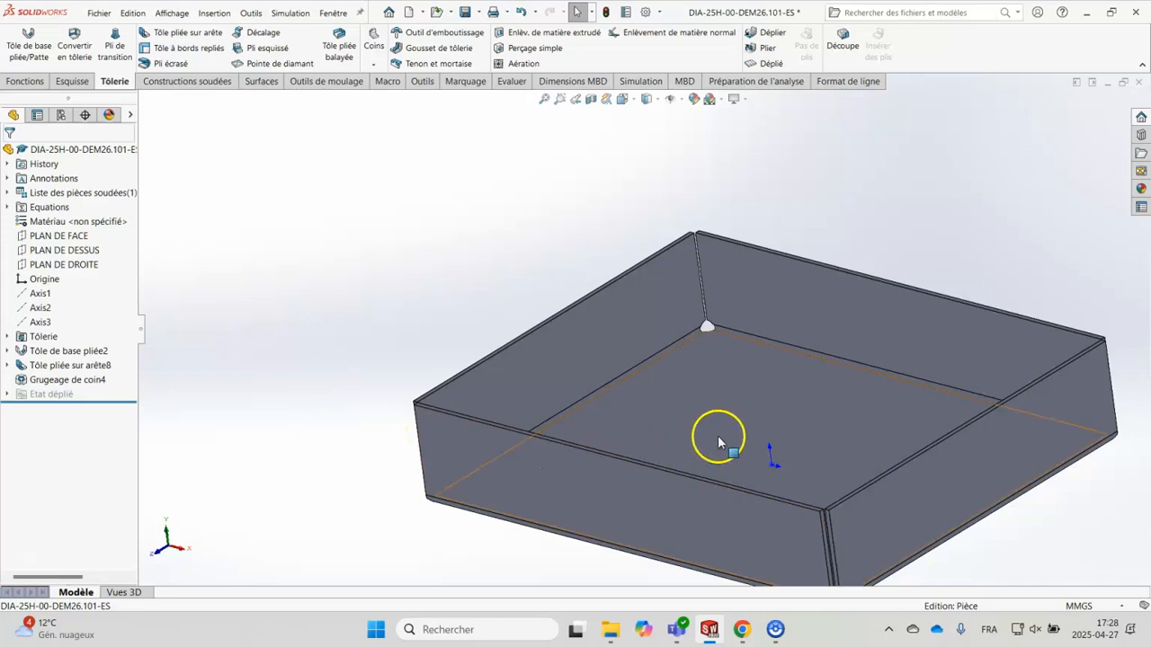
click(67, 379)
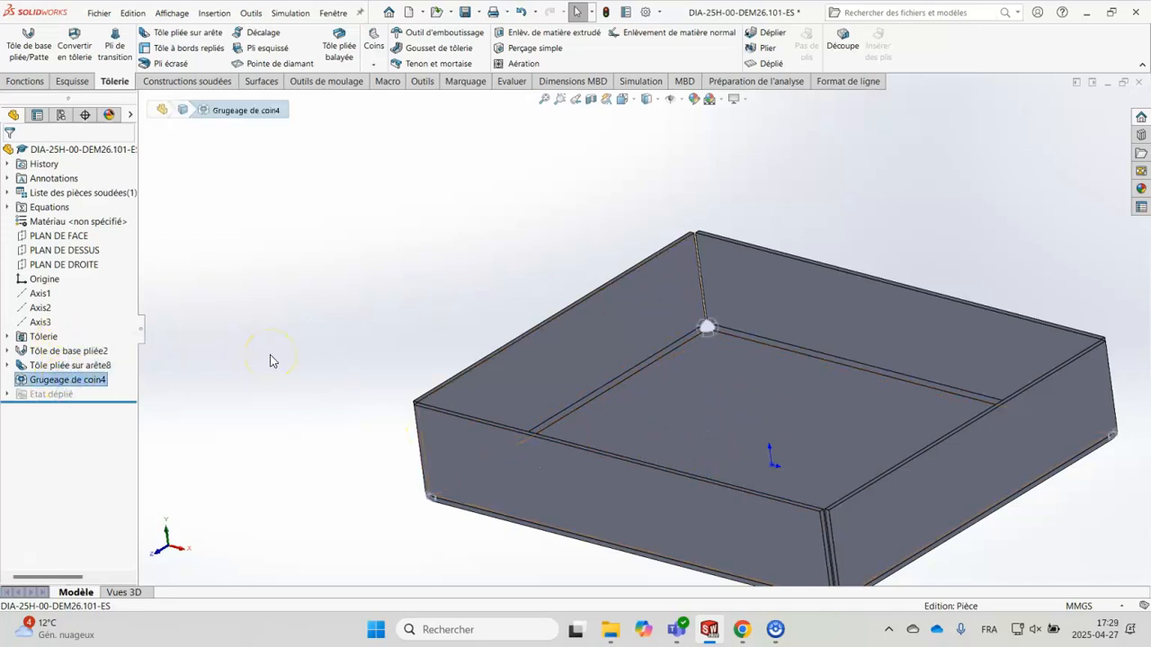
Undo the last corner relief, start a new 2-bend corner relief on the tray body, and collect all its corners
key(ctrl+z)
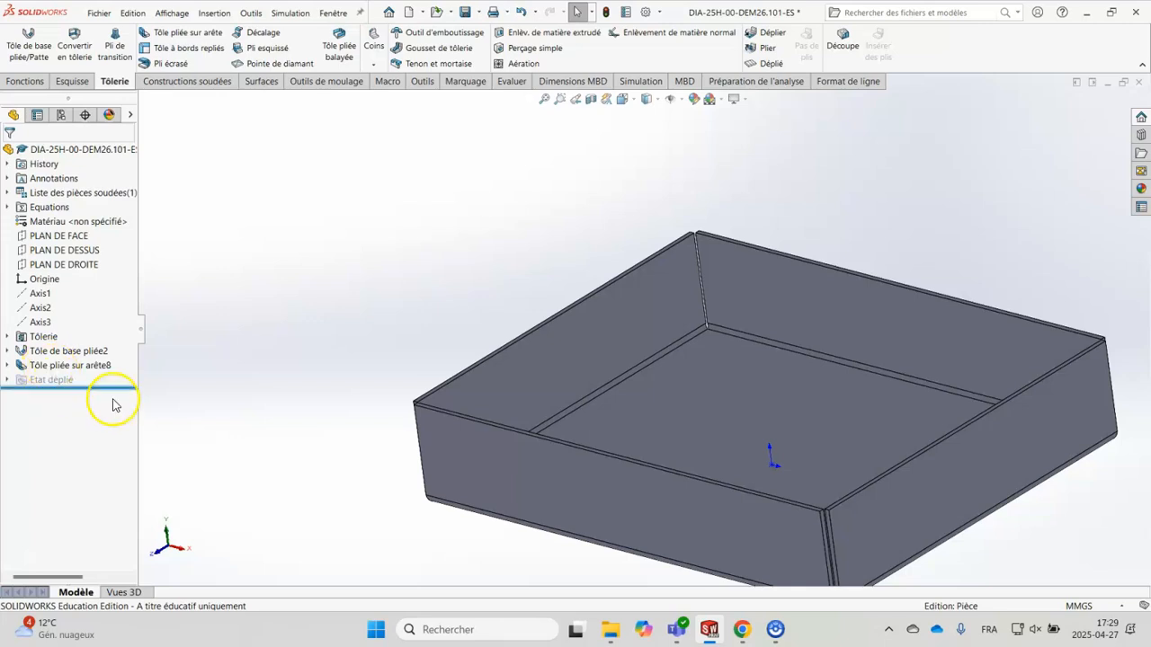
click(376, 52)
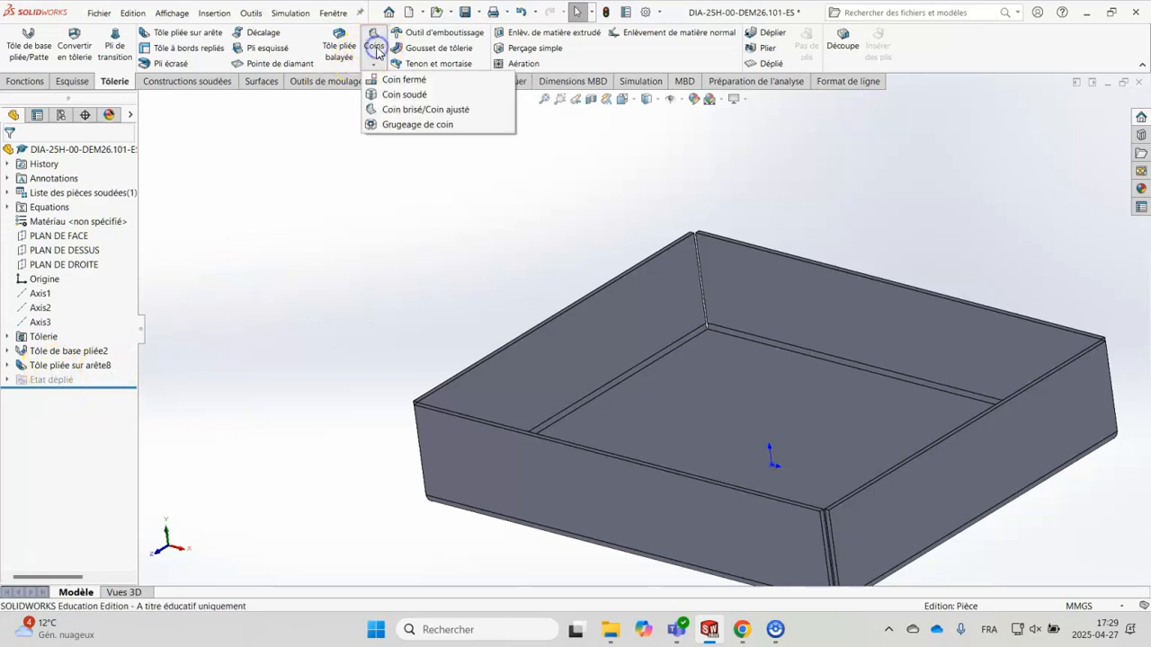
click(403, 127)
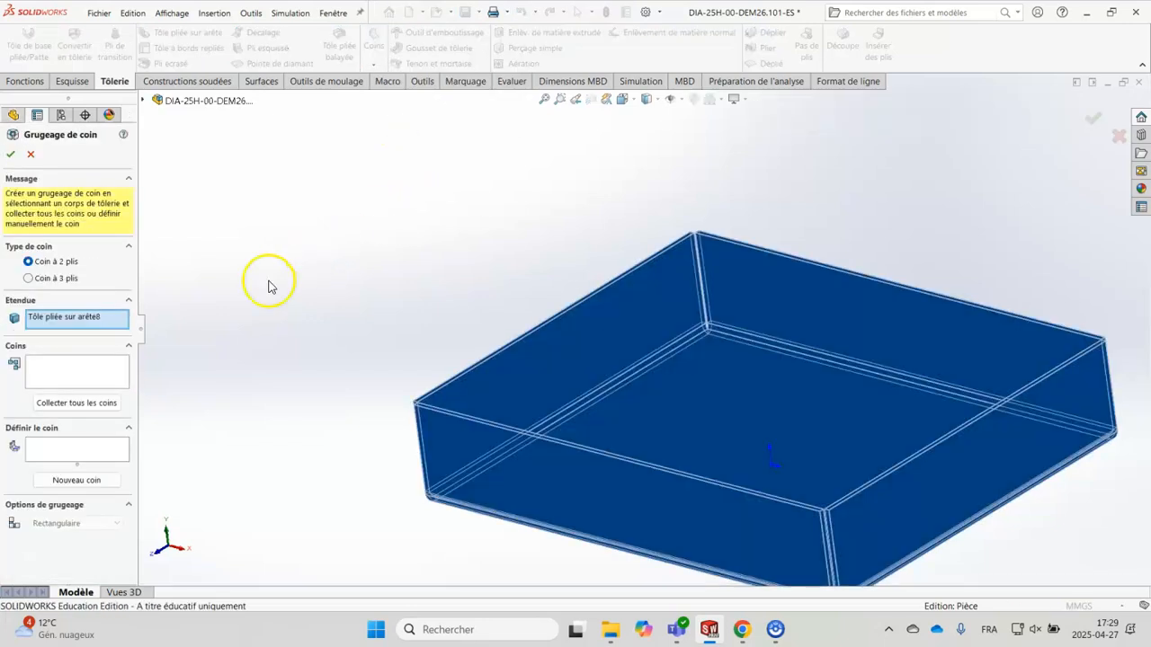
click(82, 405)
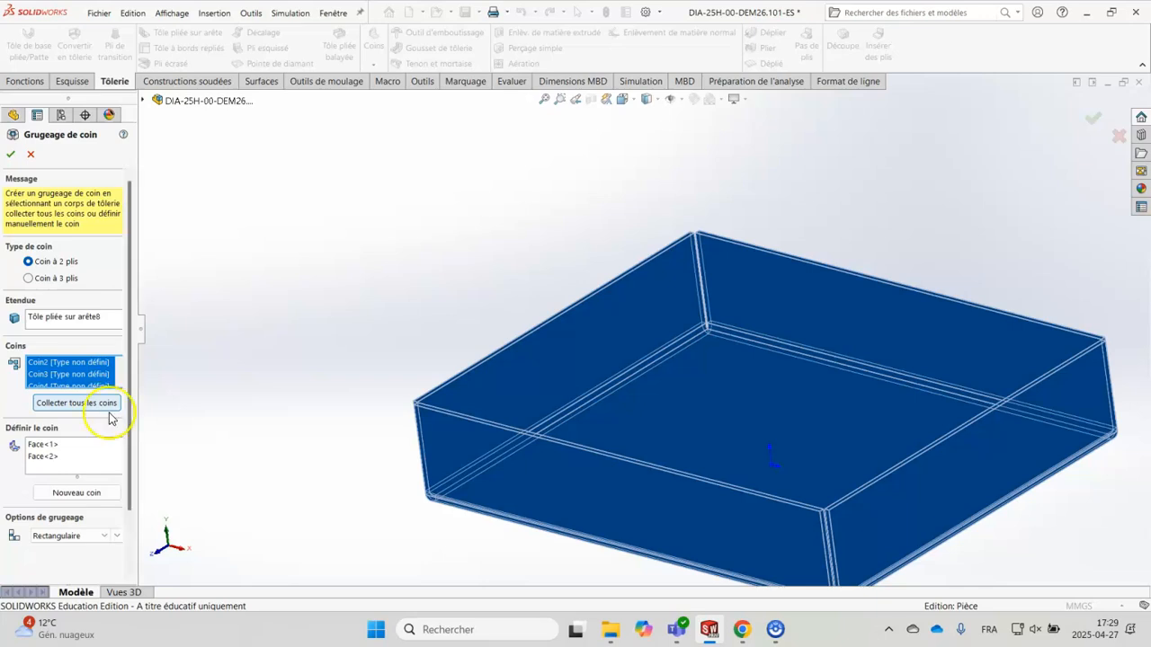
click(313, 399)
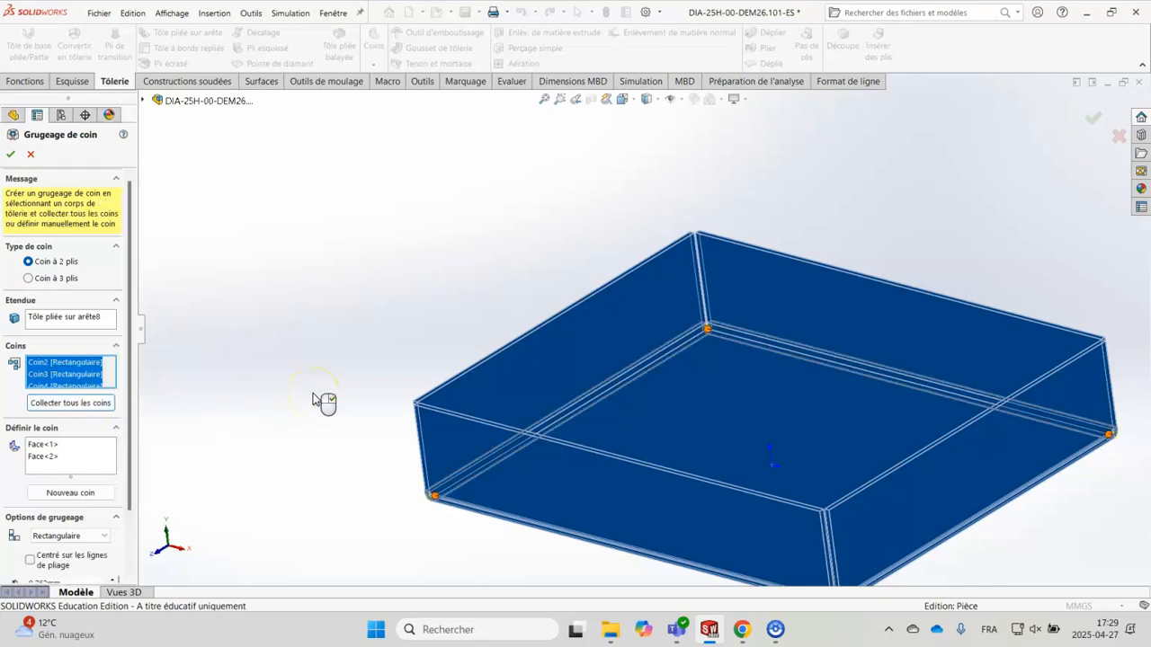
key(z)
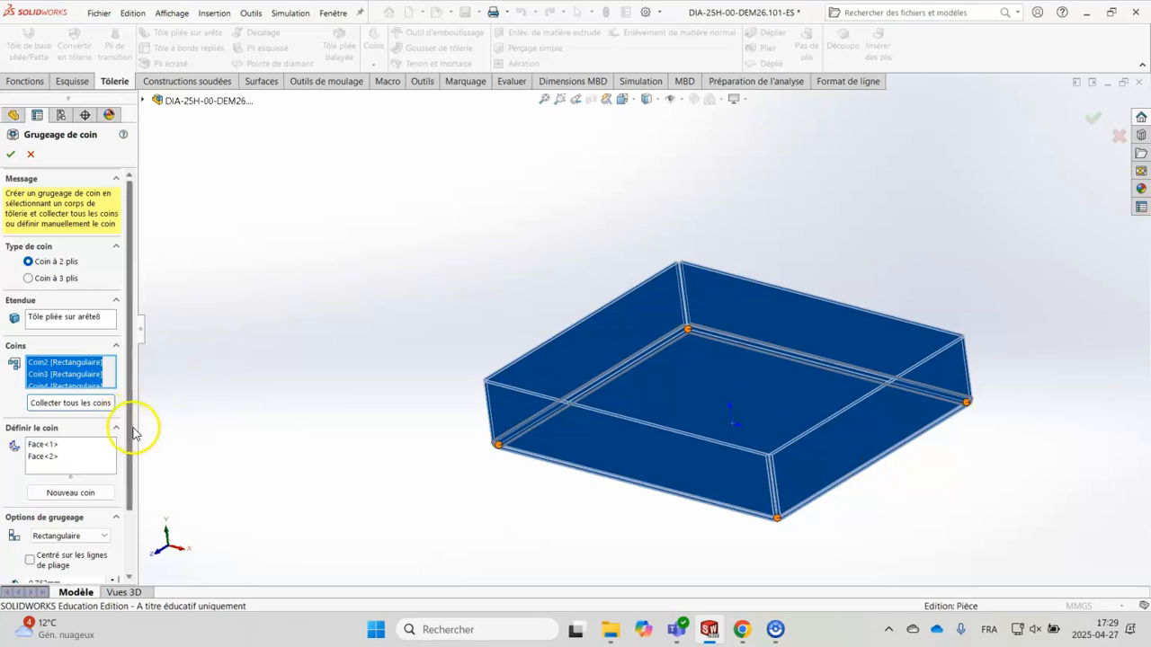
Set the relief type of the collected corners to Circular with a 2 mm radius and accept the corner relief
drag(129, 435, 128, 493)
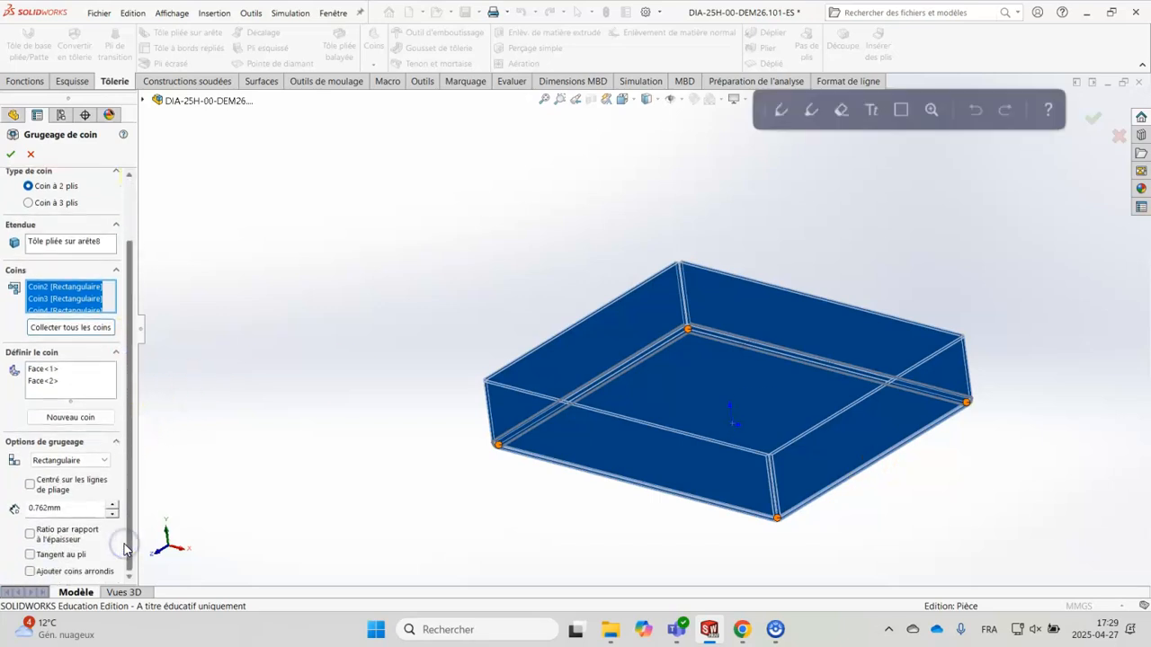
click(86, 460)
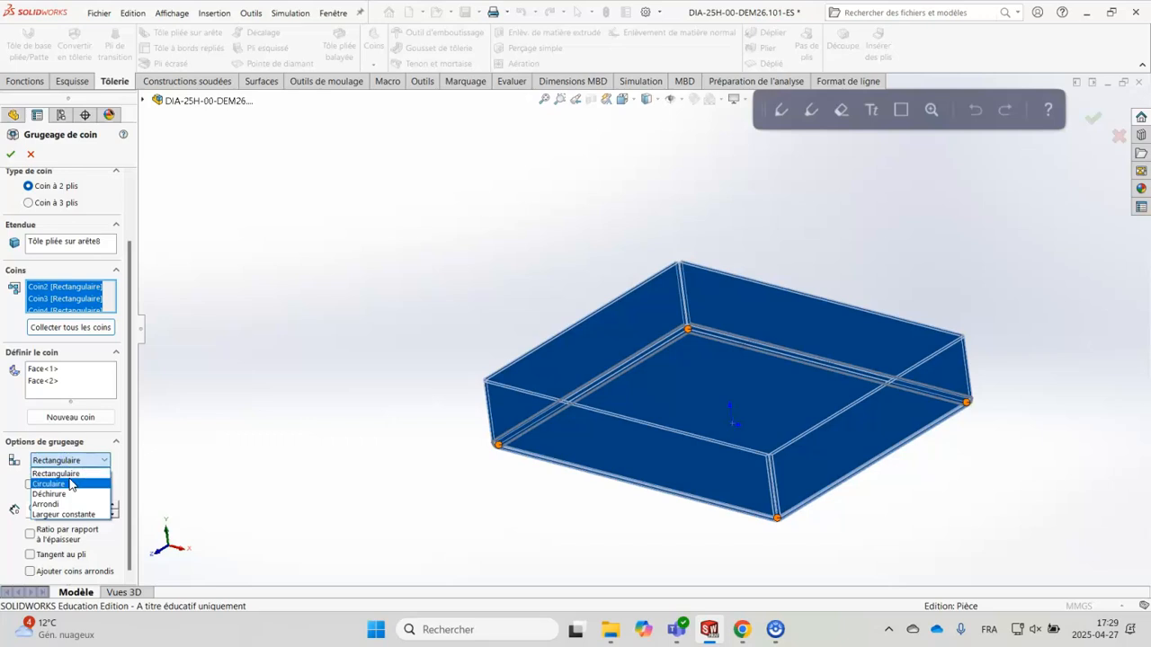
click(71, 485)
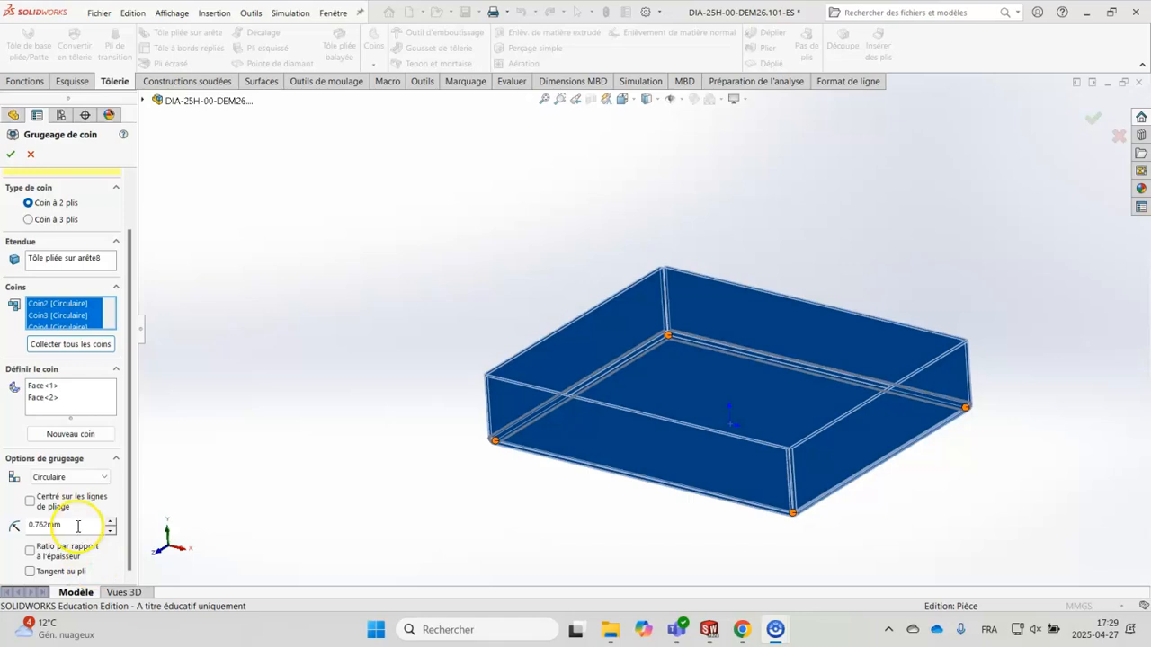
drag(76, 525, 12, 526)
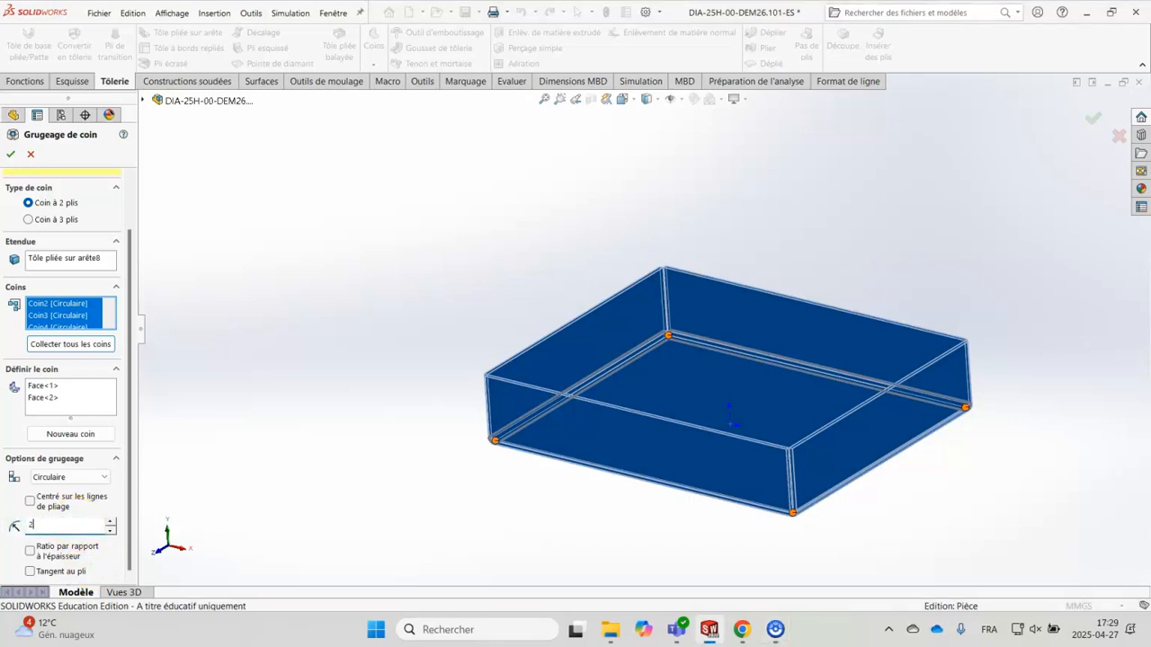
text(2)
key(Return)
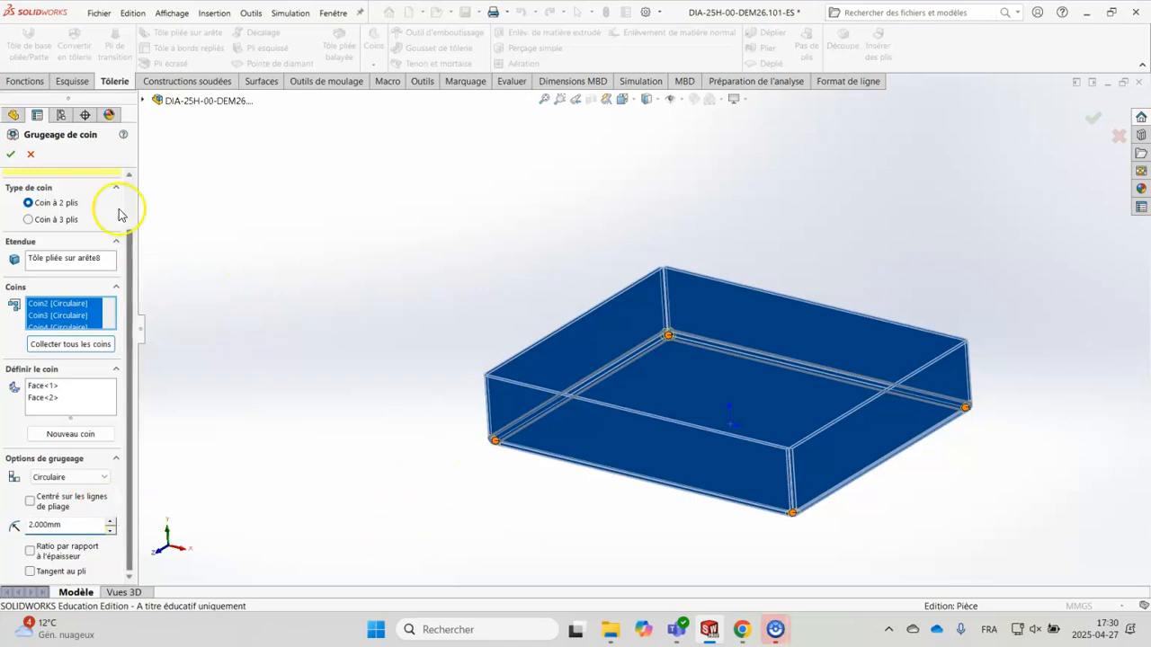
click(10, 155)
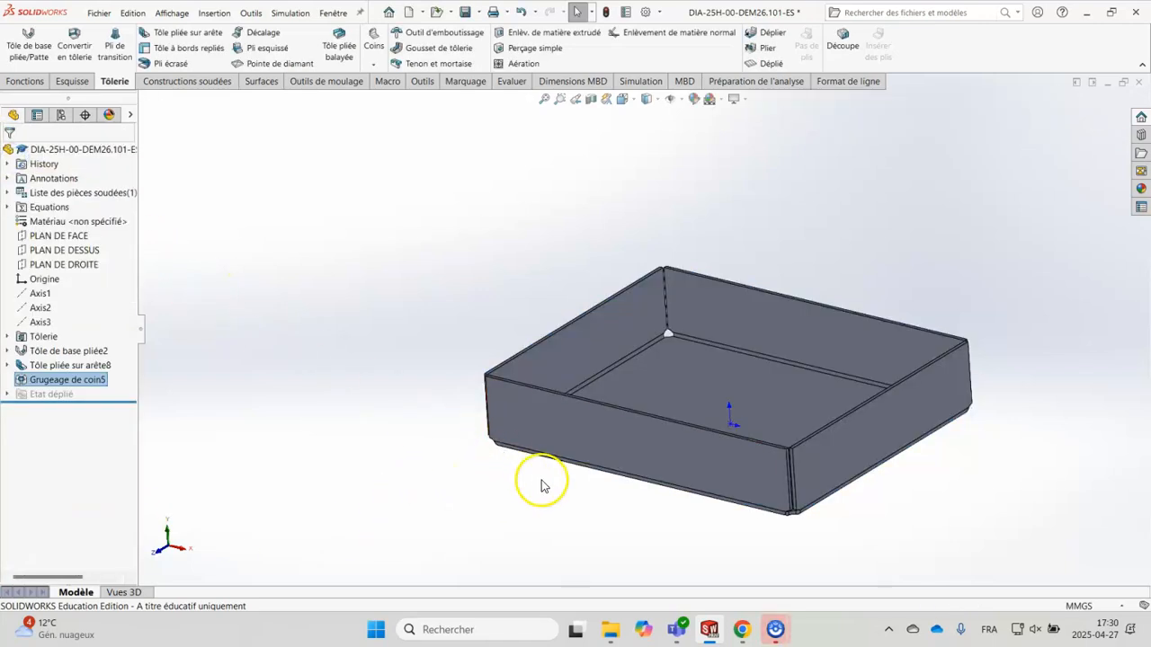
Examine the circular corner reliefs from the outside and underside of the folded tray
middle_drag(593, 518, 588, 324)
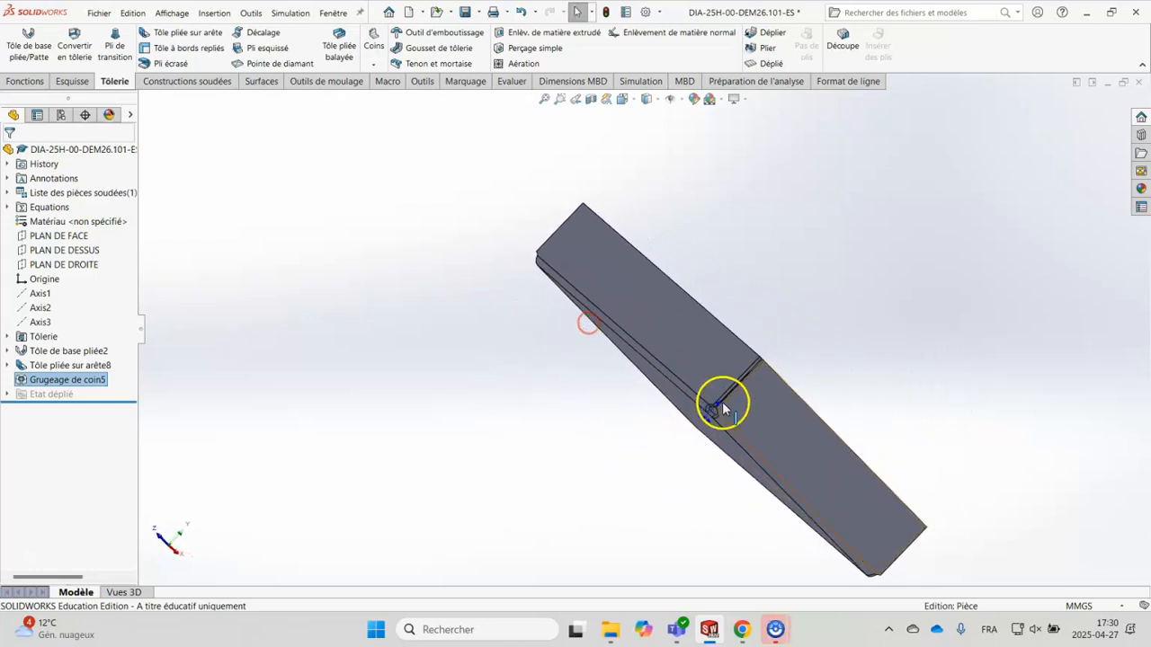
scroll(722, 404, down, 5)
middle_drag(716, 408, 621, 407)
scroll(609, 386, down, 3)
scroll(618, 404, up, 6)
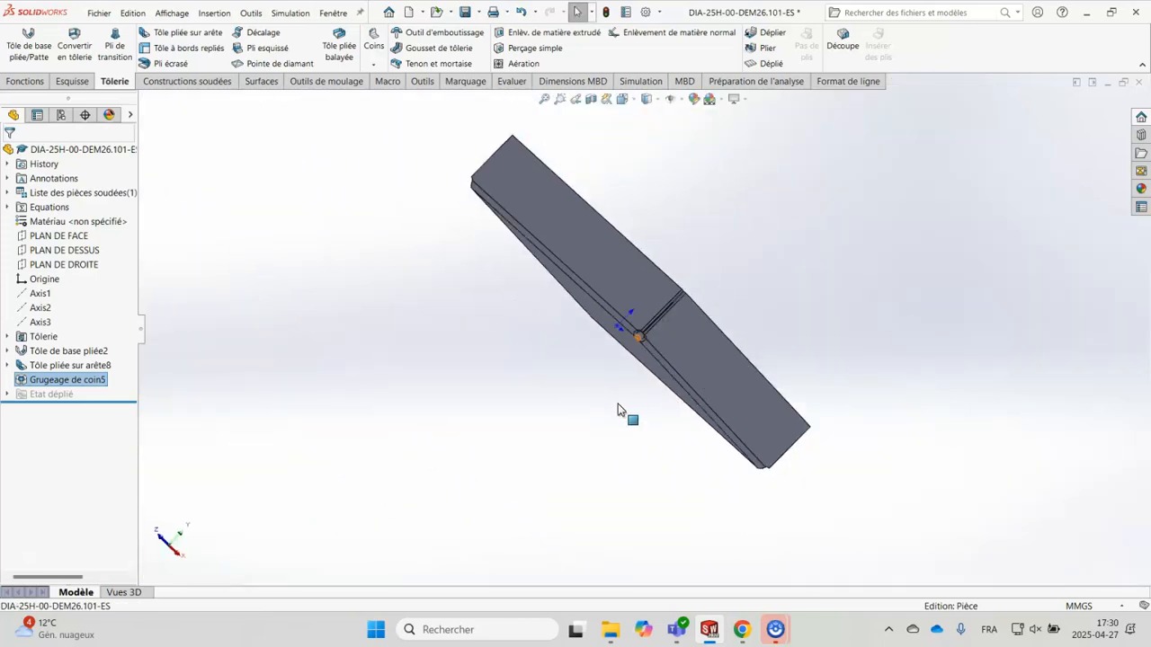
mouse_move(822, 503)
middle_down()
mouse_move(732, 390)
mouse_move(640, 381)
mouse_move(617, 323)
mouse_move(626, 375)
mouse_move(610, 339)
middle_up()
scroll(629, 368, down, 5)
scroll(559, 334, up, 3)
middle_drag(639, 244, 644, 275)
Flatten the tray to inspect the circular reliefs at its four corners, and fold it back
click(772, 62)
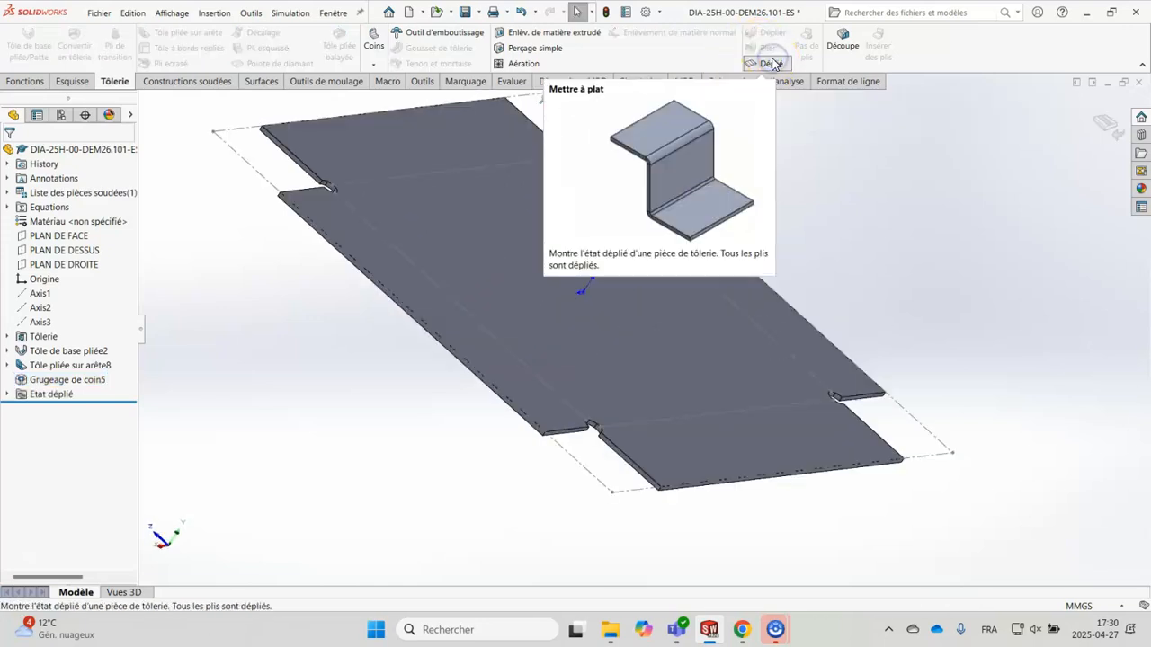
middle_drag(661, 338, 601, 462)
scroll(600, 462, up, 4)
scroll(649, 289, down, 4)
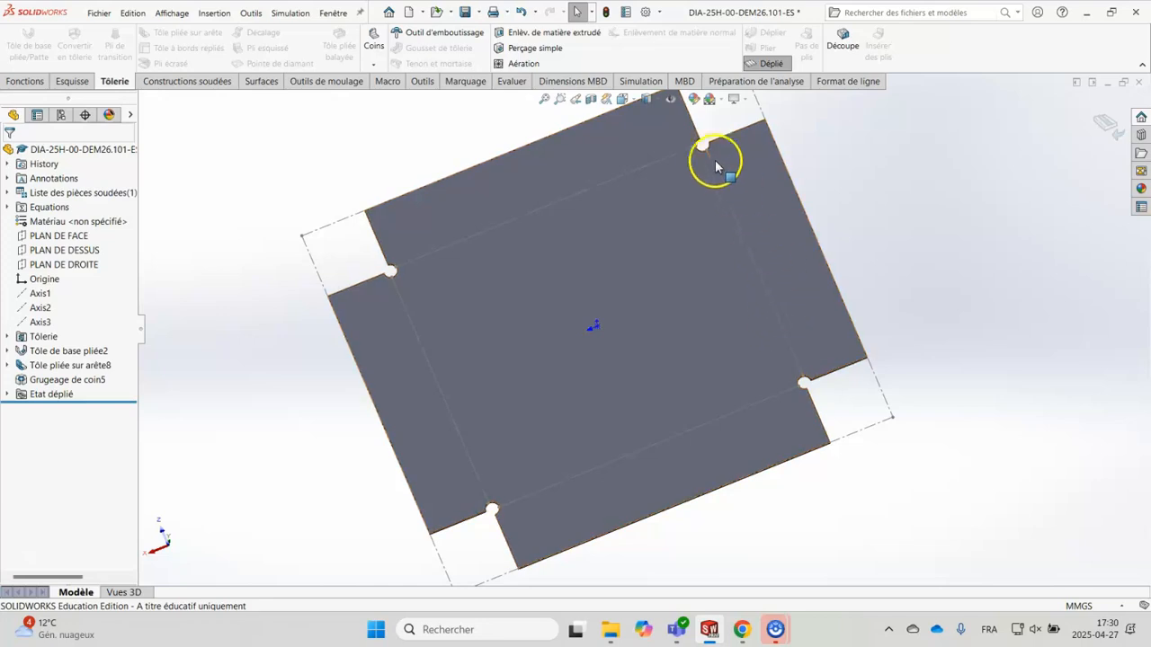
click(765, 63)
Start a Closed Corner at one tray corner, with one flange's end face to extend and the adjacent flange's end face as match
middle_drag(655, 491, 732, 341)
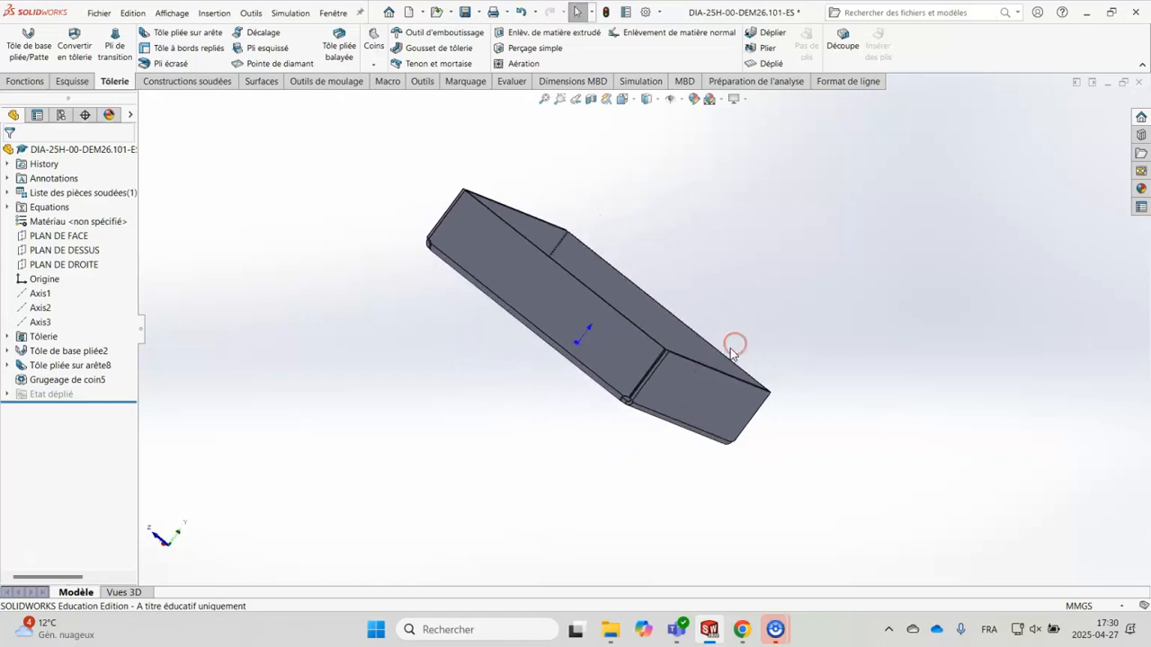
scroll(661, 404, down, 5)
scroll(656, 400, down, 3)
middle_drag(617, 341, 578, 416)
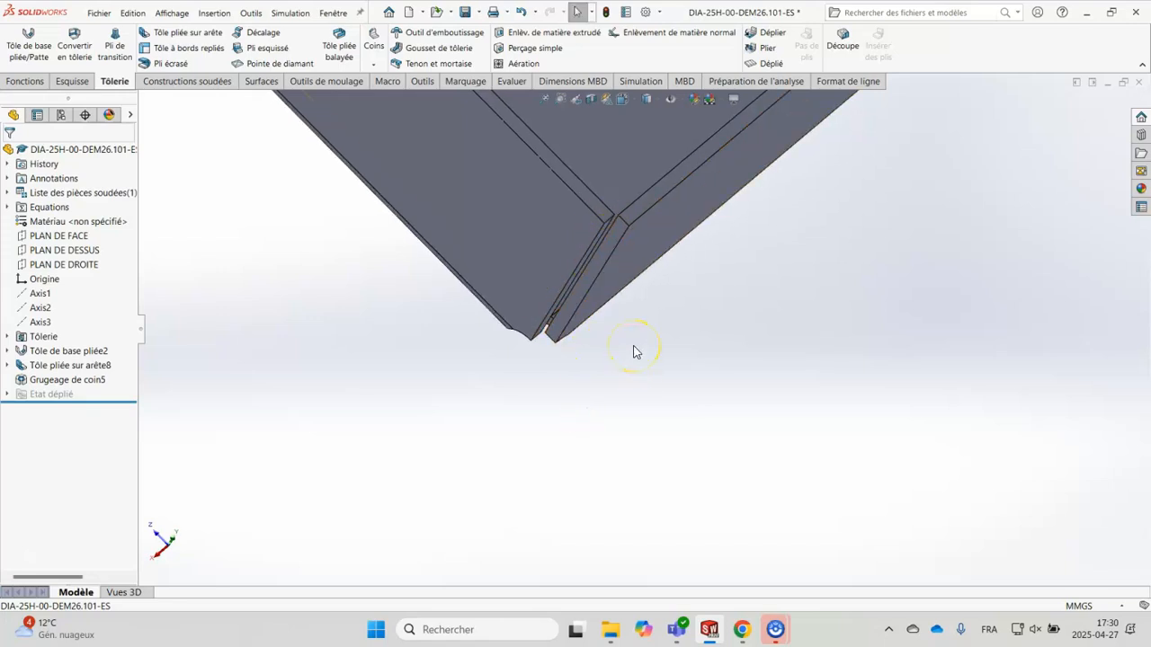
middle_drag(635, 313, 575, 260)
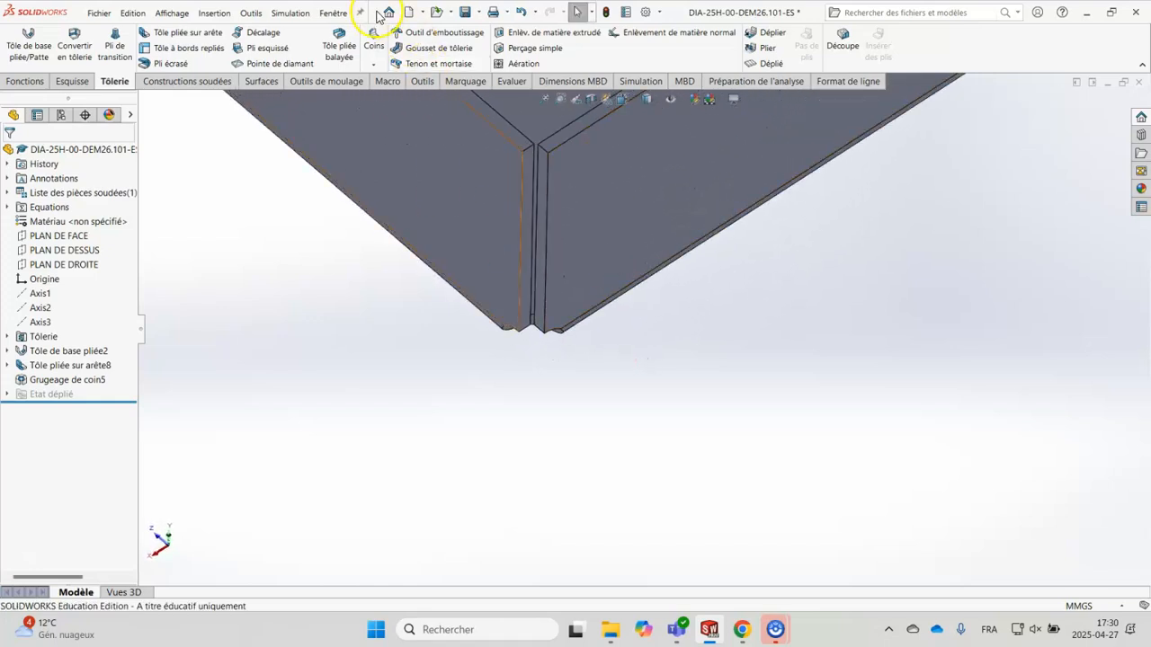
click(374, 50)
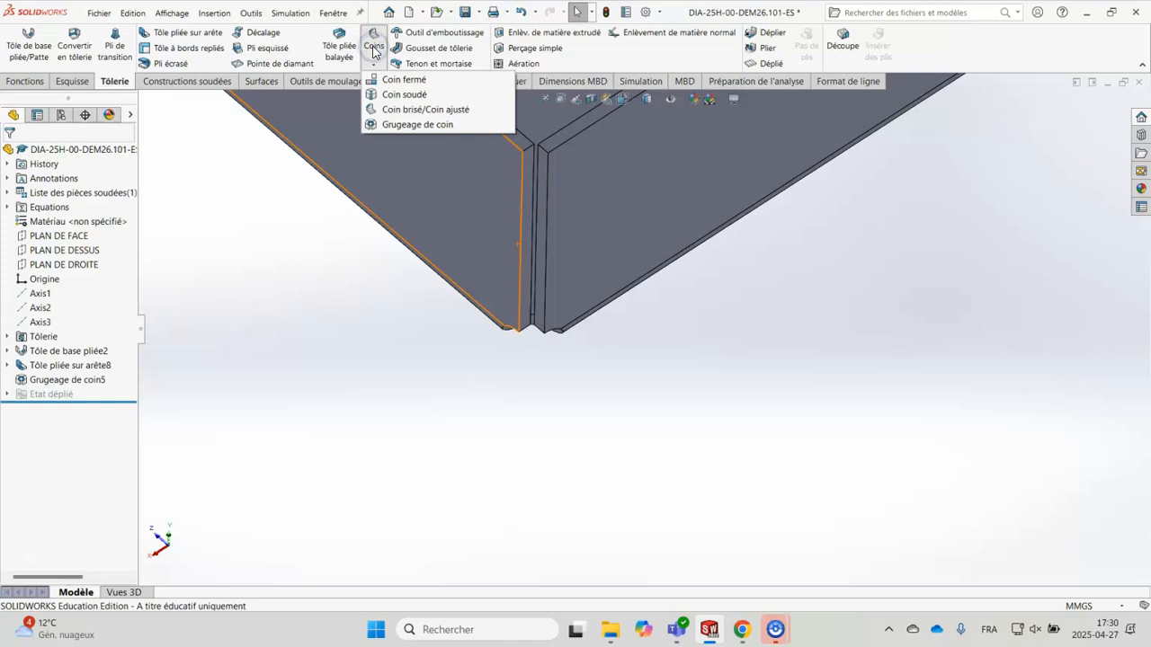
click(406, 84)
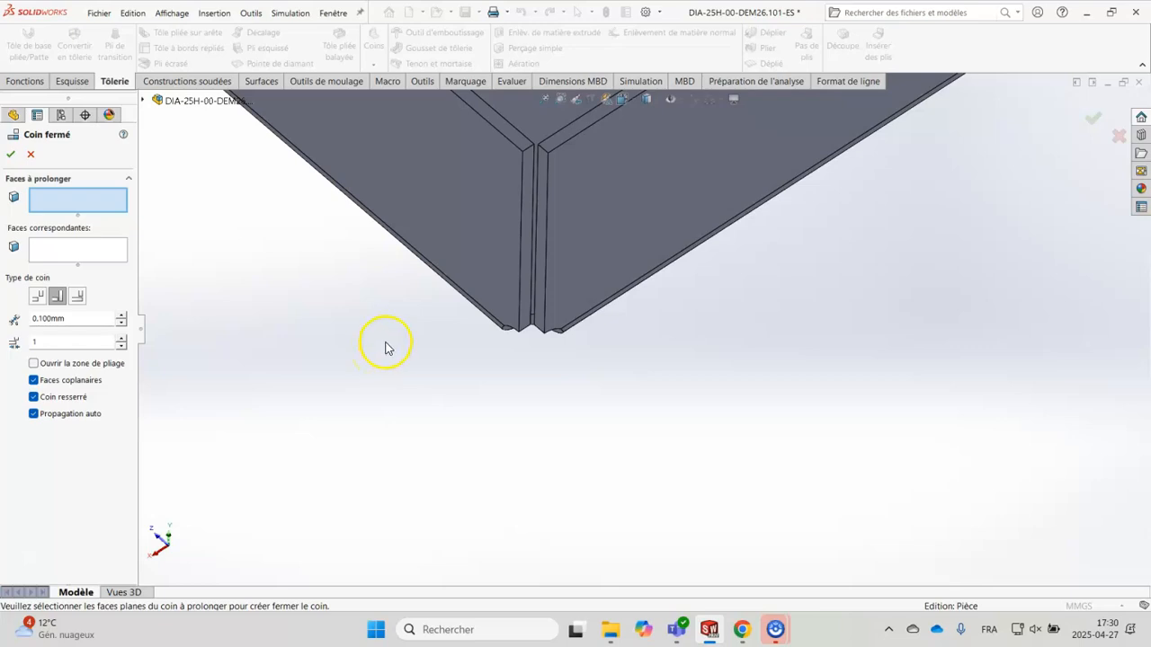
click(542, 229)
click(107, 254)
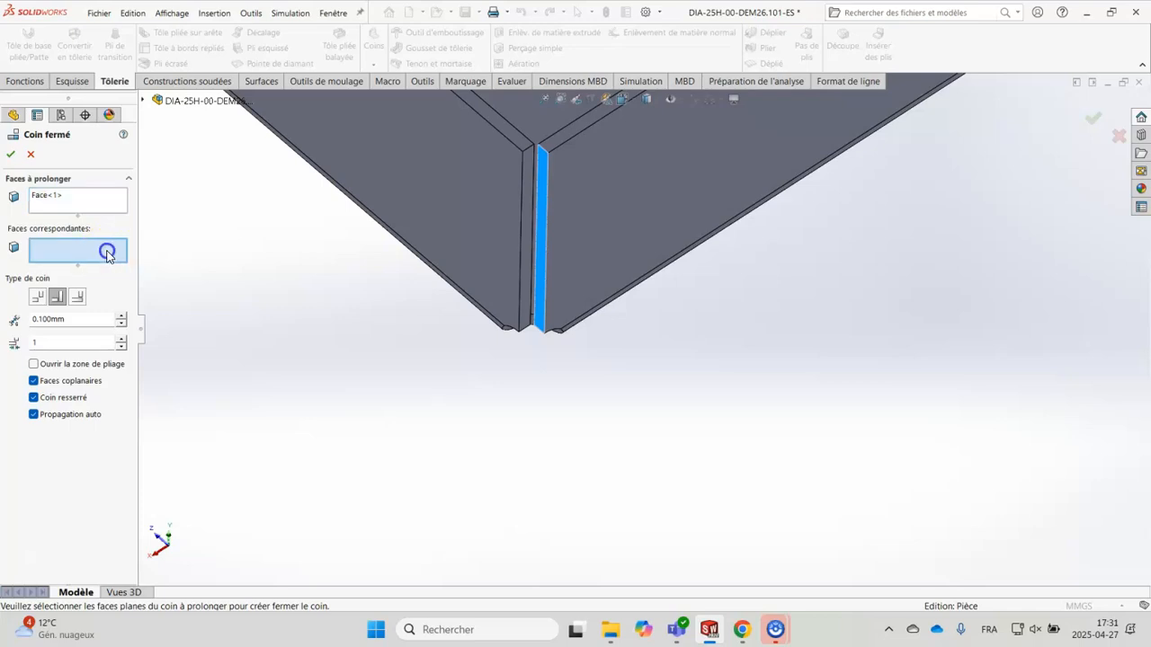
click(528, 266)
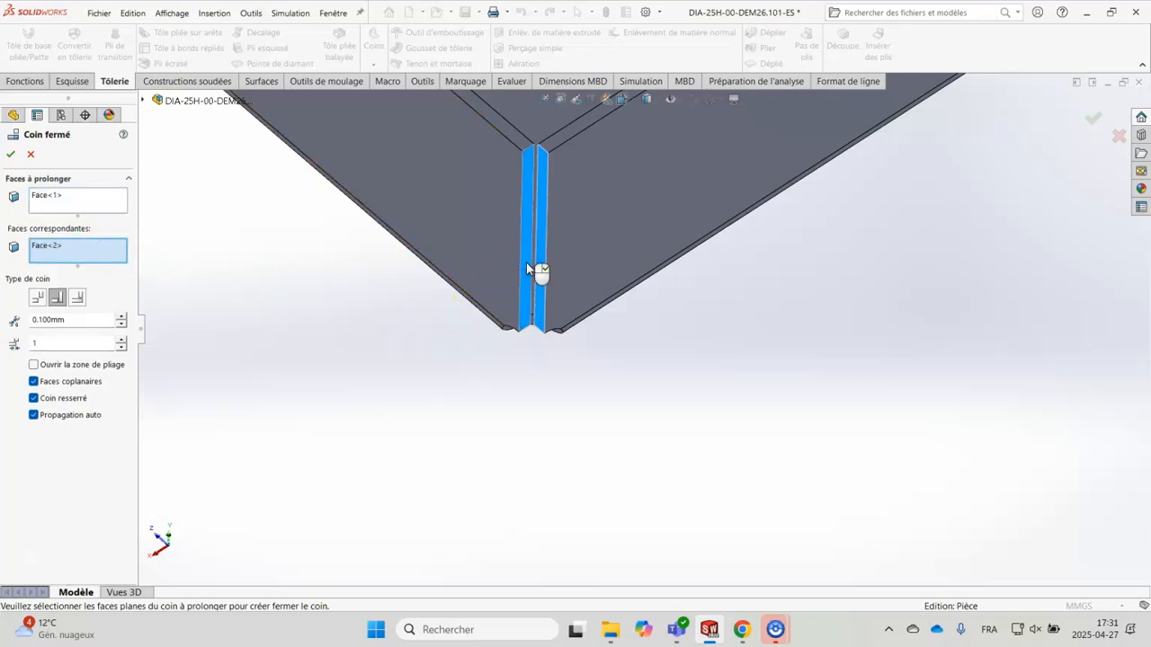
Check the two selected corner faces, compare the corner types, choose Overlap (Recouvrement), and accept the closed corner
scroll(540, 306, up, 6)
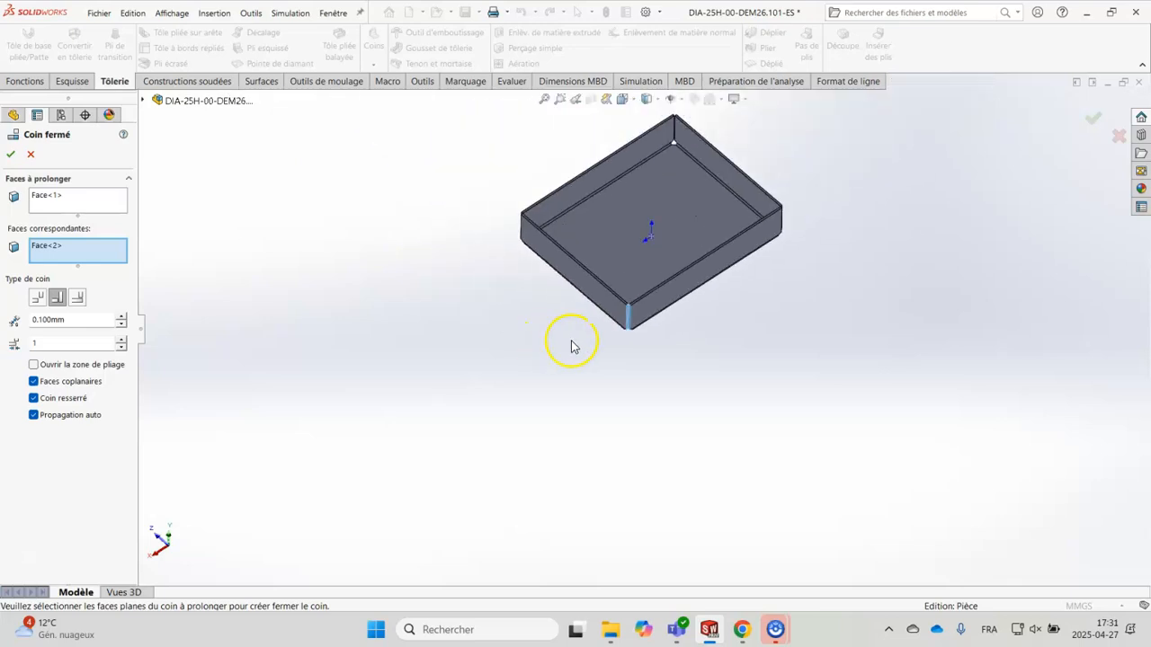
scroll(572, 347, down, 2)
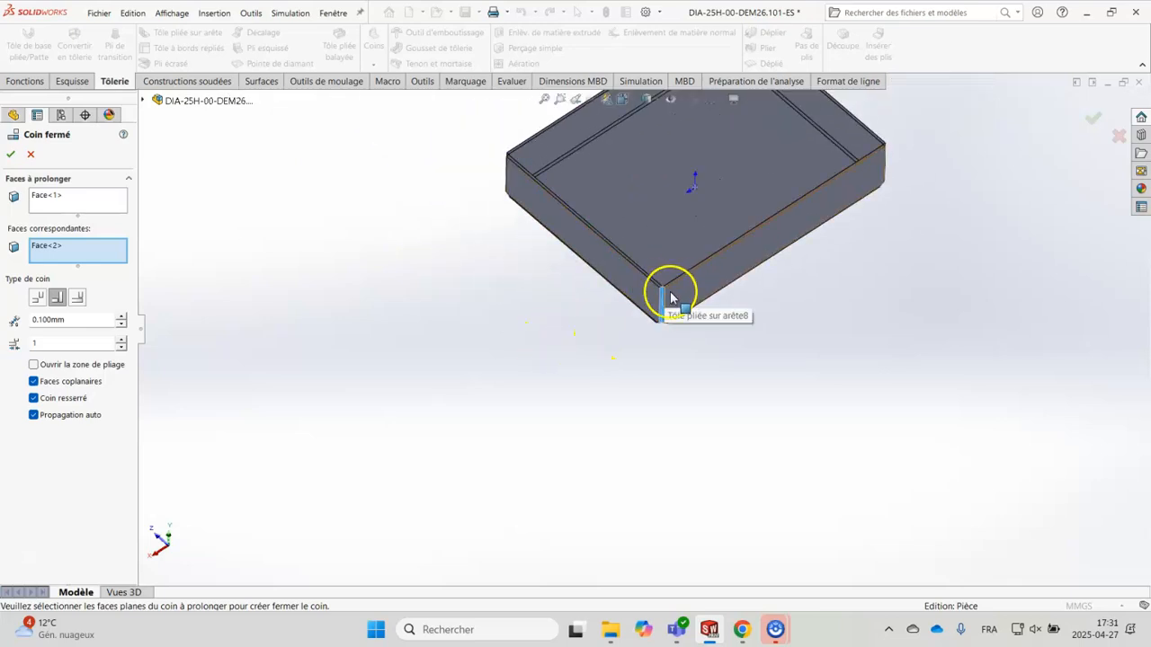
scroll(660, 301, down, 4)
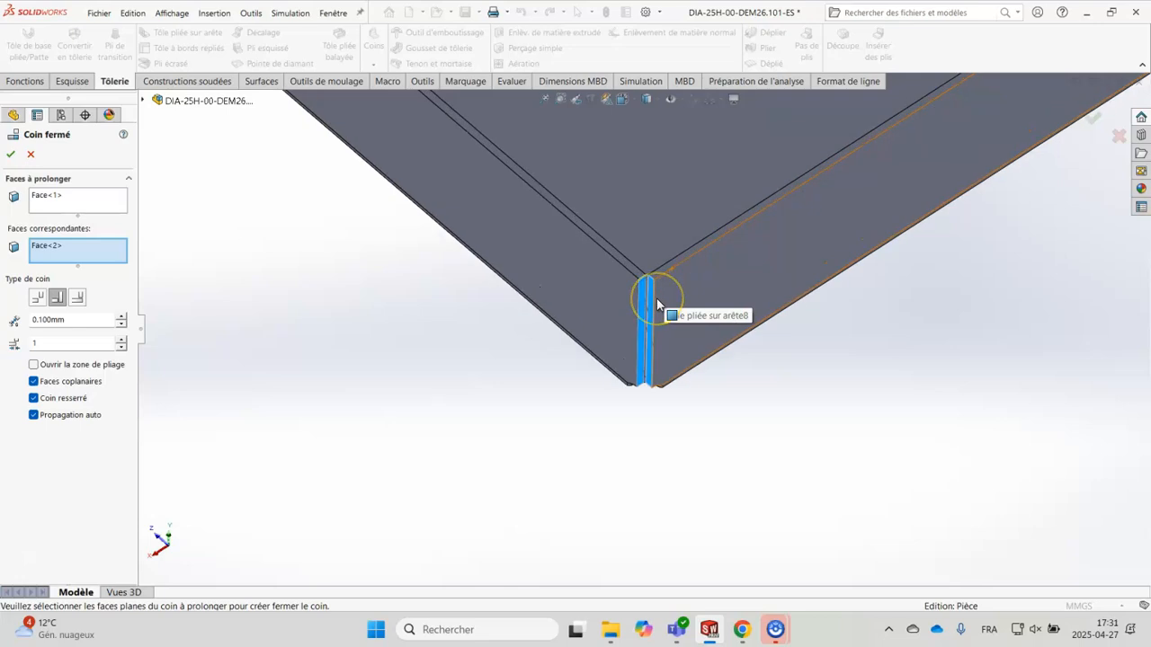
click(641, 304)
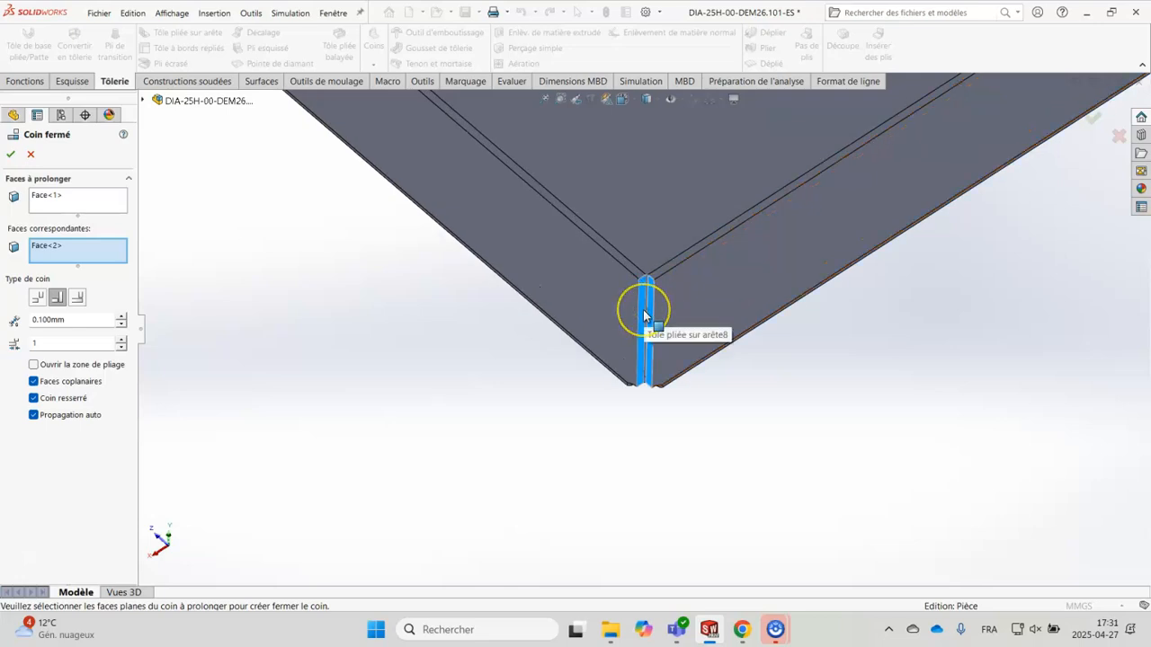
click(642, 312)
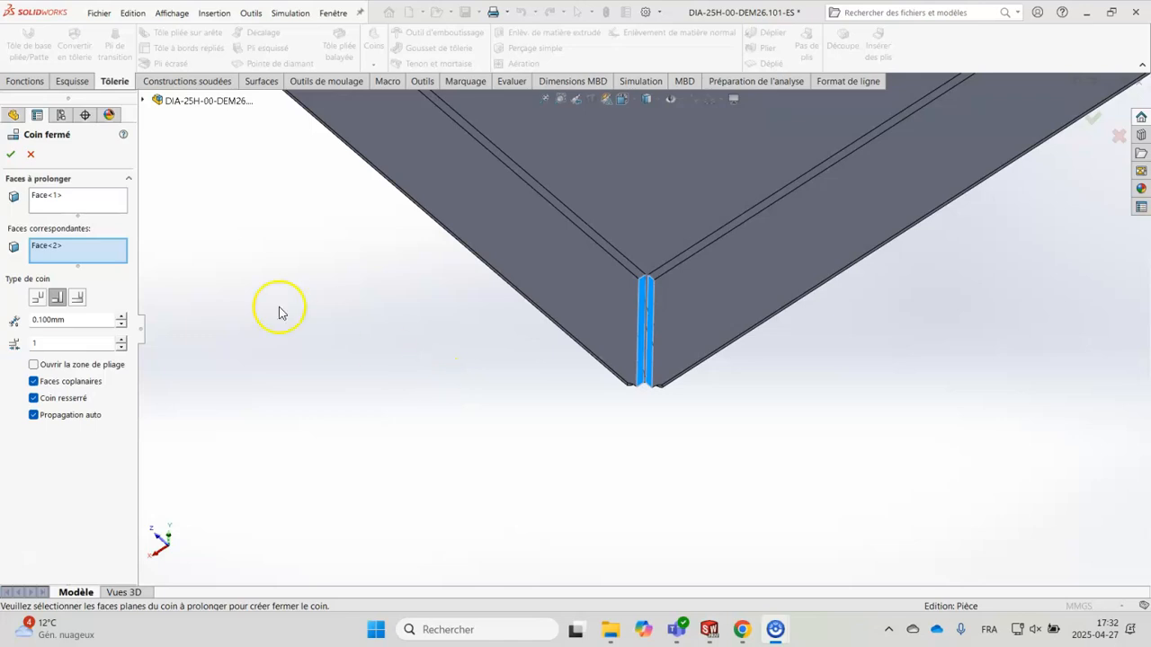
click(57, 300)
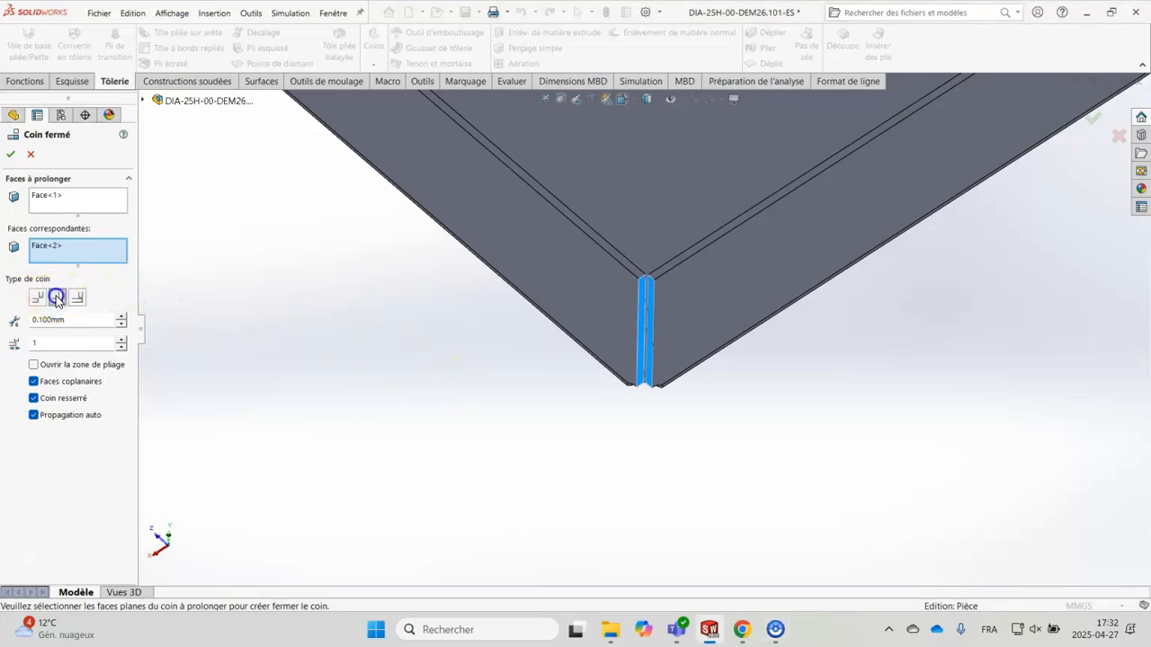
click(38, 298)
click(57, 299)
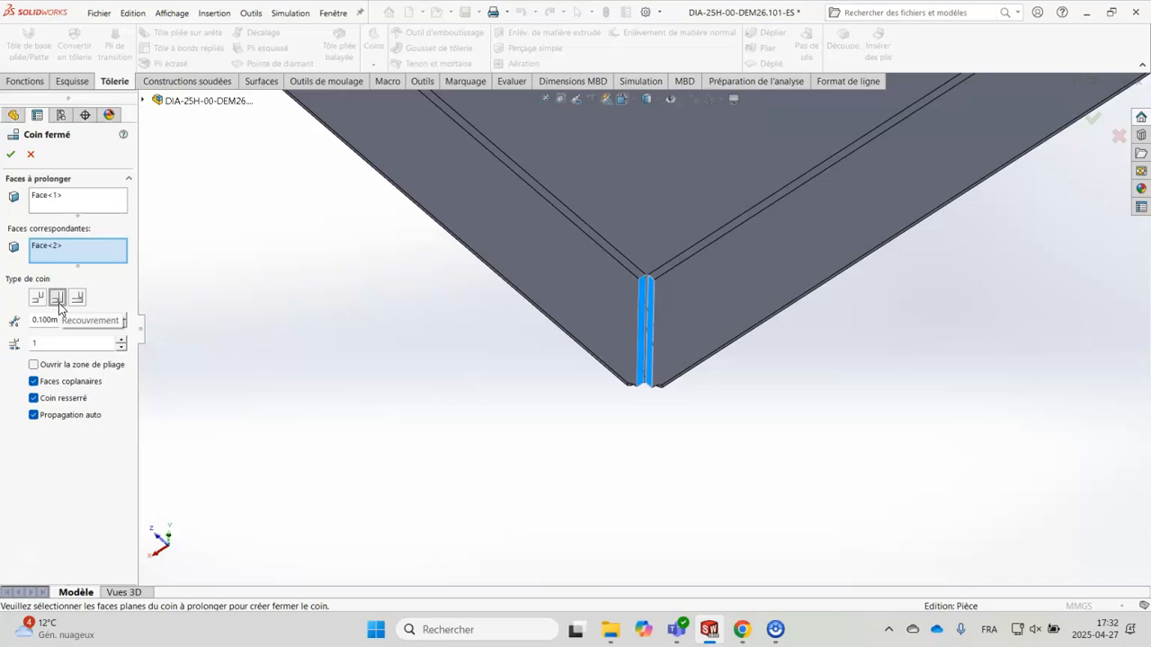
click(11, 155)
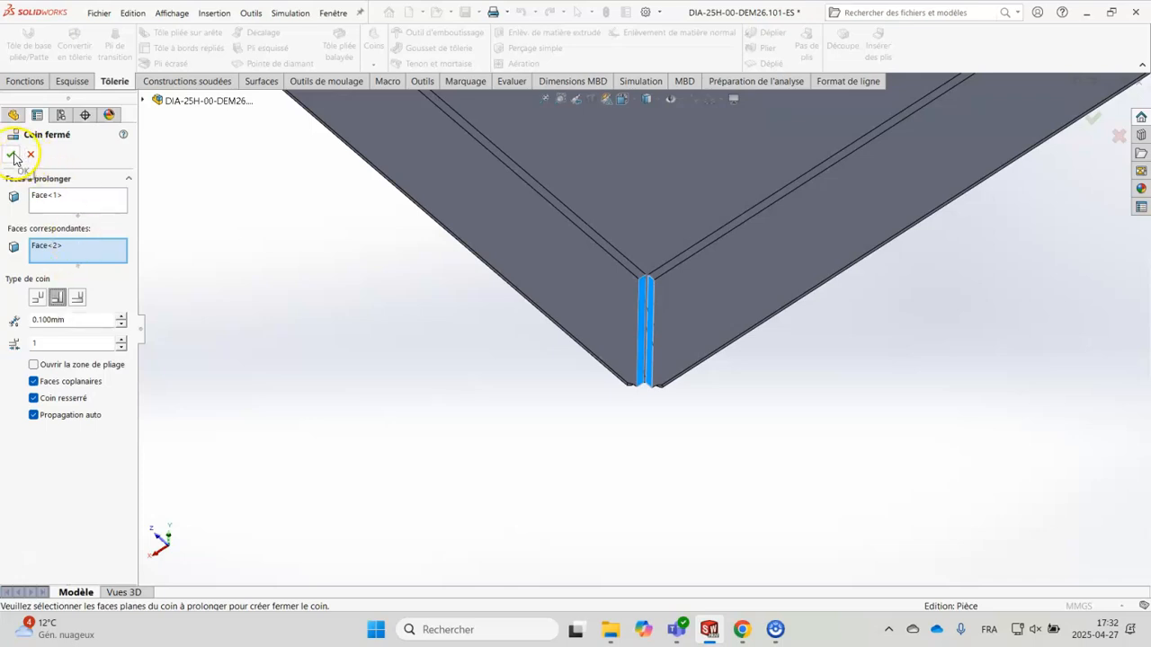
Examine how the flanges overlap at the closed corner, including the gap and the relief beneath it
middle_drag(642, 348, 651, 276)
scroll(648, 278, down, 4)
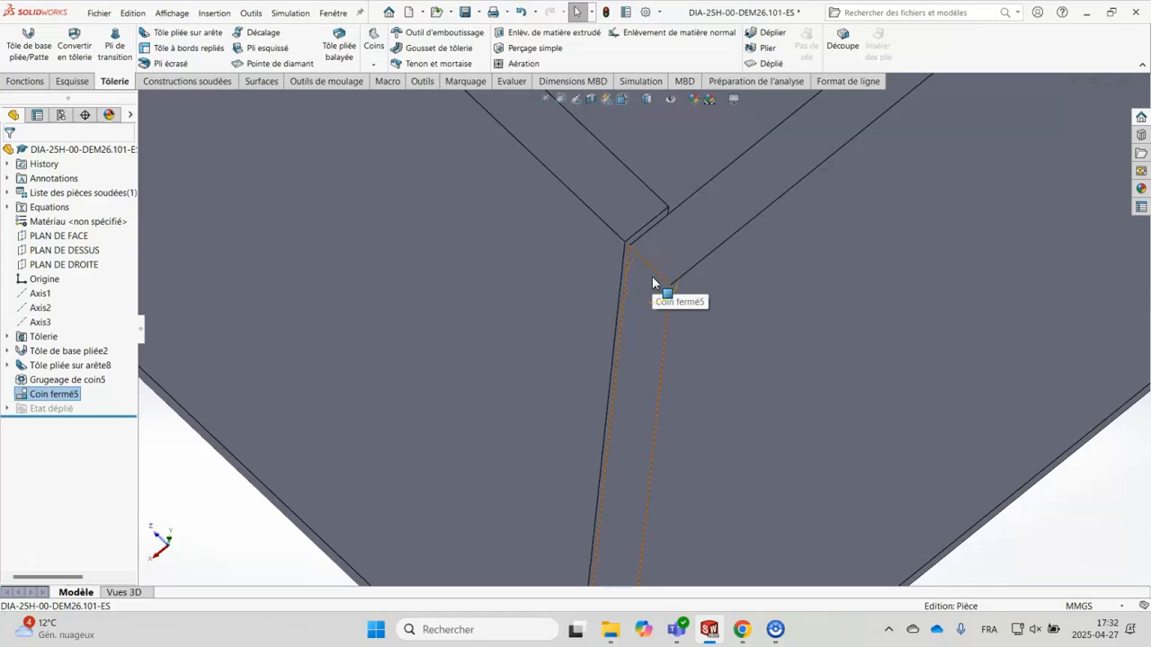
scroll(652, 276, up, 6)
middle_drag(653, 357, 647, 351)
scroll(646, 241, down, 6)
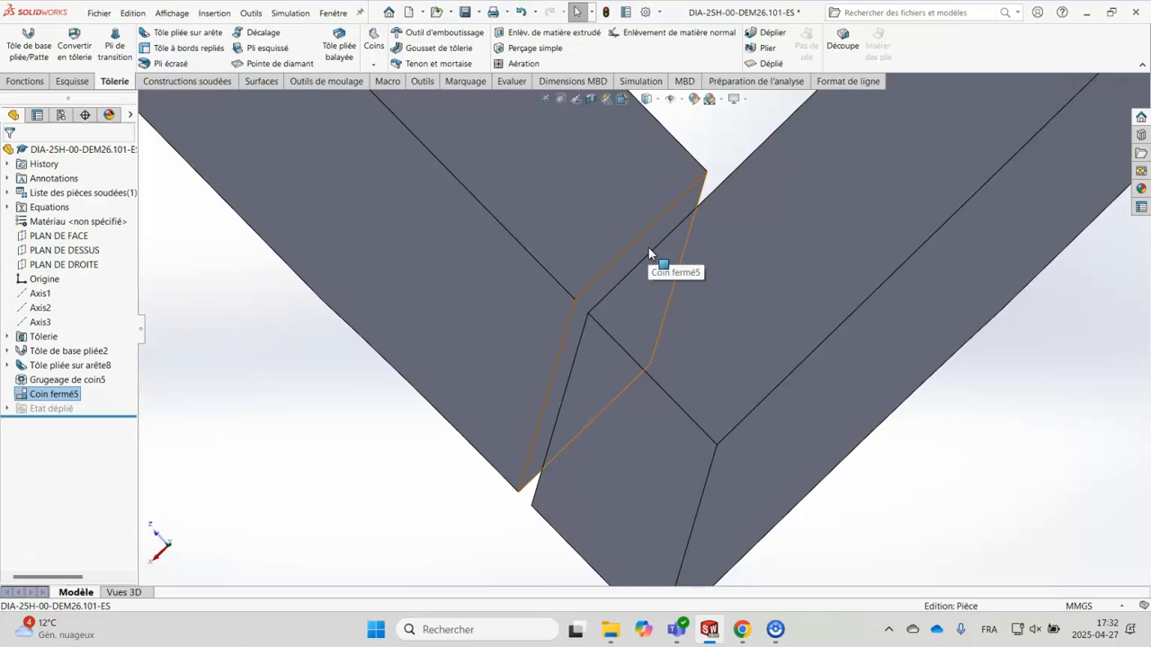
scroll(624, 333, up, 5)
middle_drag(594, 445, 693, 203)
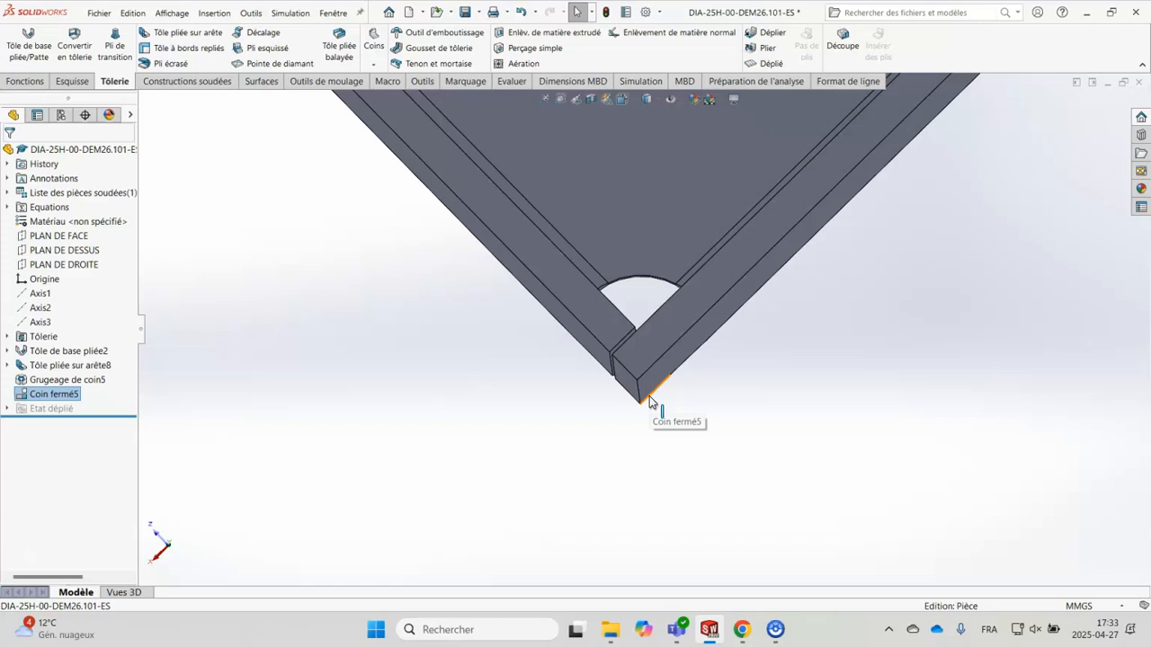
click(637, 444)
mouse_move(640, 460)
middle_down()
mouse_move(637, 476)
mouse_move(653, 444)
middle_up()
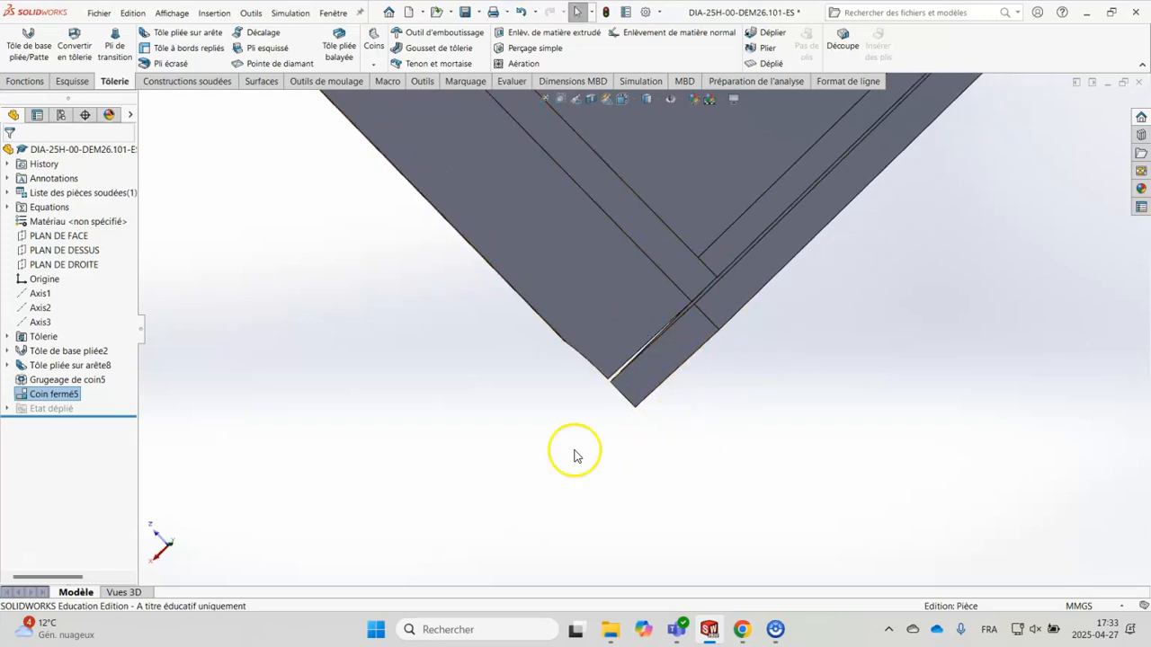
Examine the tray's corners from several angles, comparing the closed corner with the open ones and their reliefs
middle_drag(523, 401, 526, 406)
scroll(526, 405, up, 10)
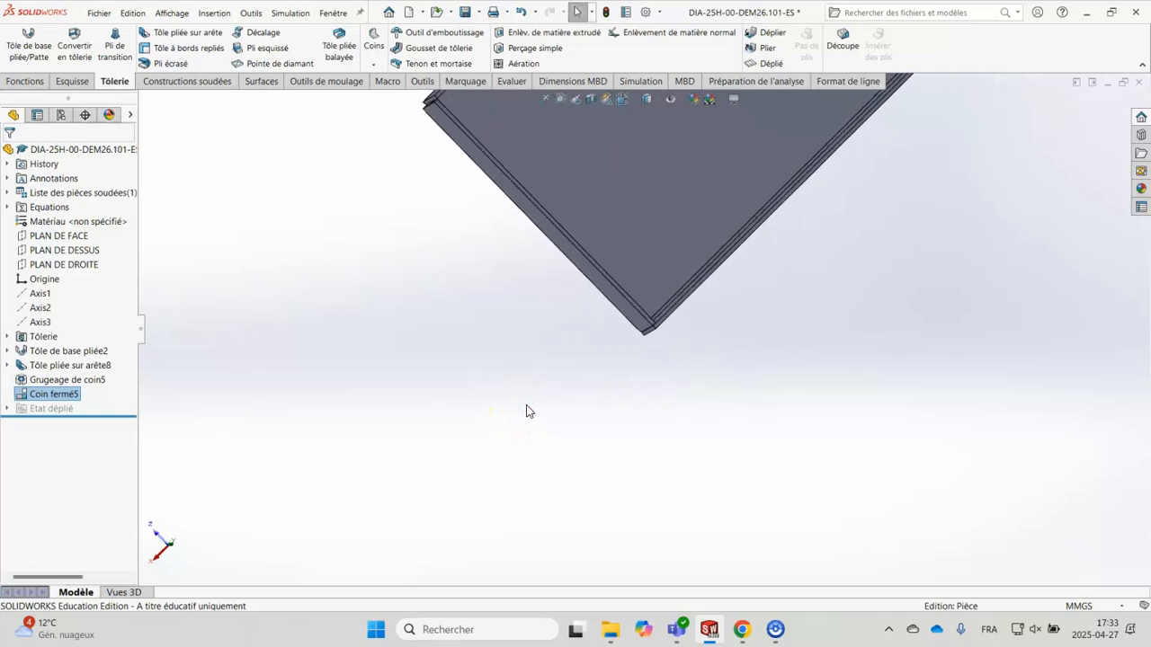
scroll(526, 405, up, 1)
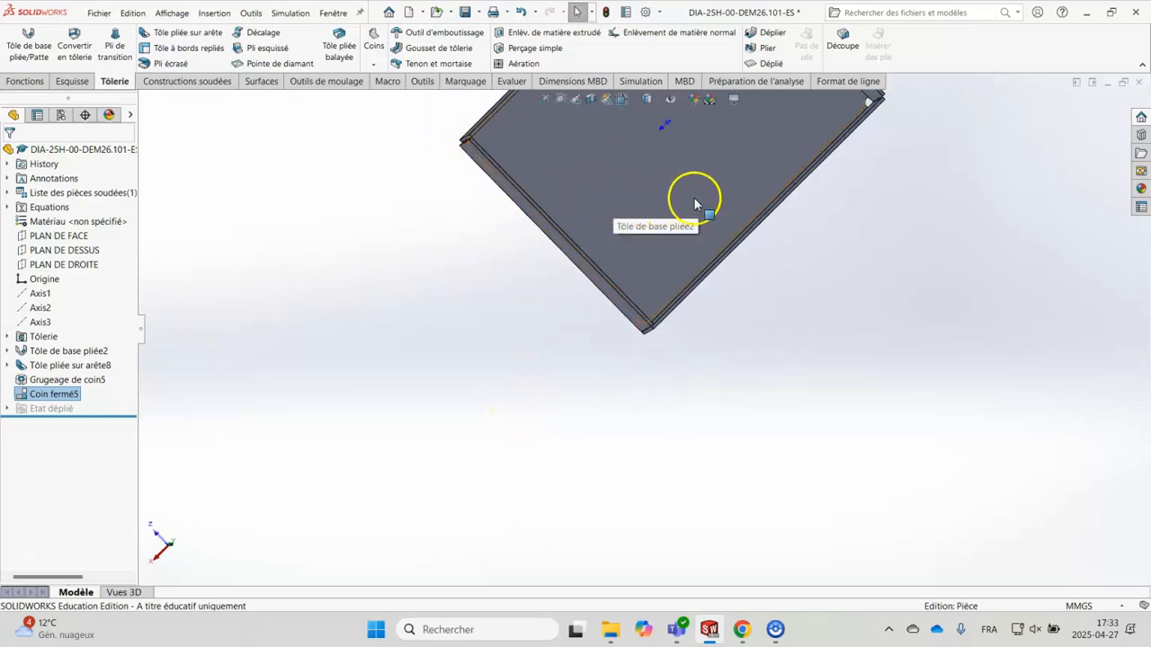
scroll(694, 199, up, 4)
scroll(695, 199, down, 3)
scroll(563, 506, down, 1)
middle_drag(562, 506, 571, 404)
scroll(568, 399, down, 4)
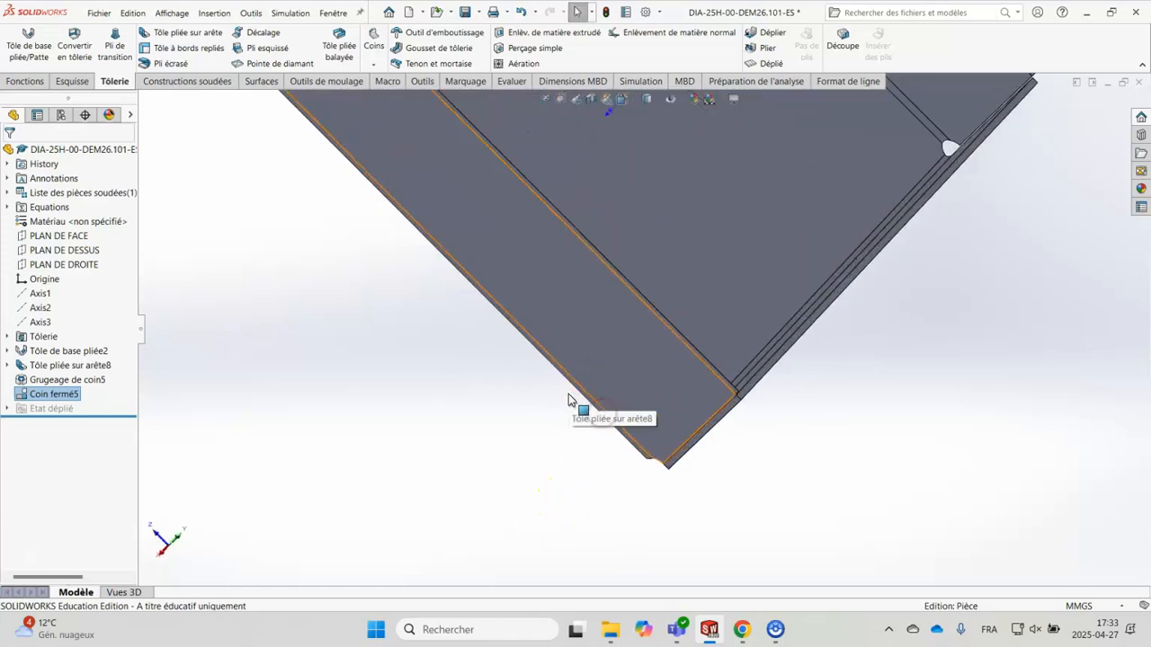
scroll(568, 399, down, 2)
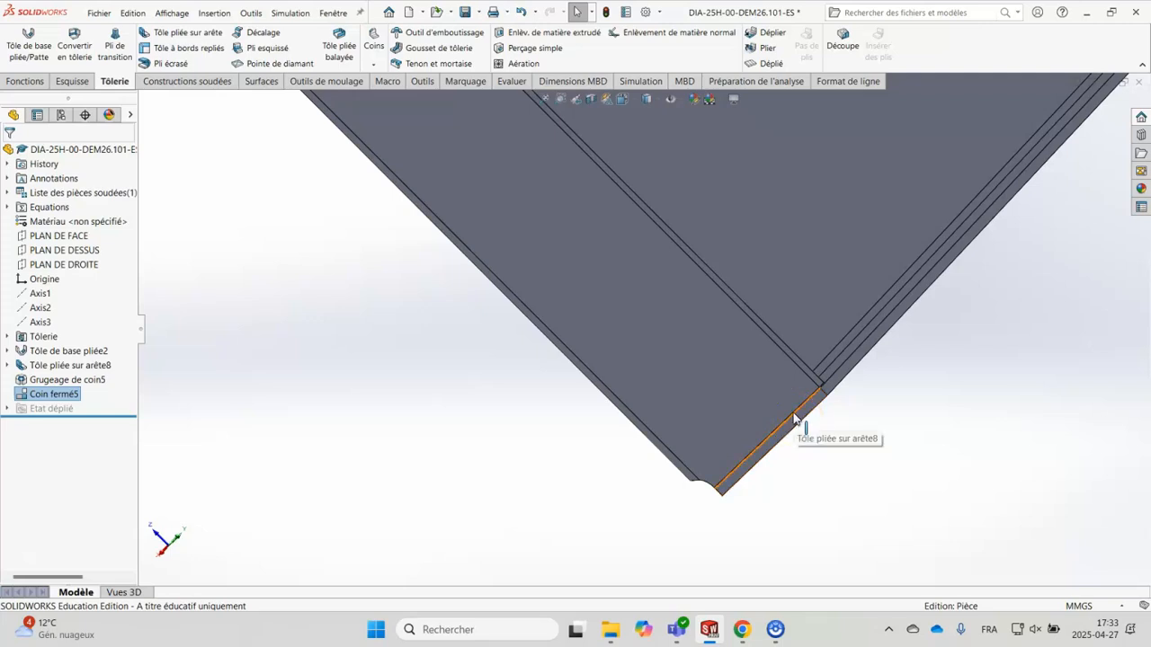
Open the existing closed corner feature (Coin fermé5) for editing
click(411, 451)
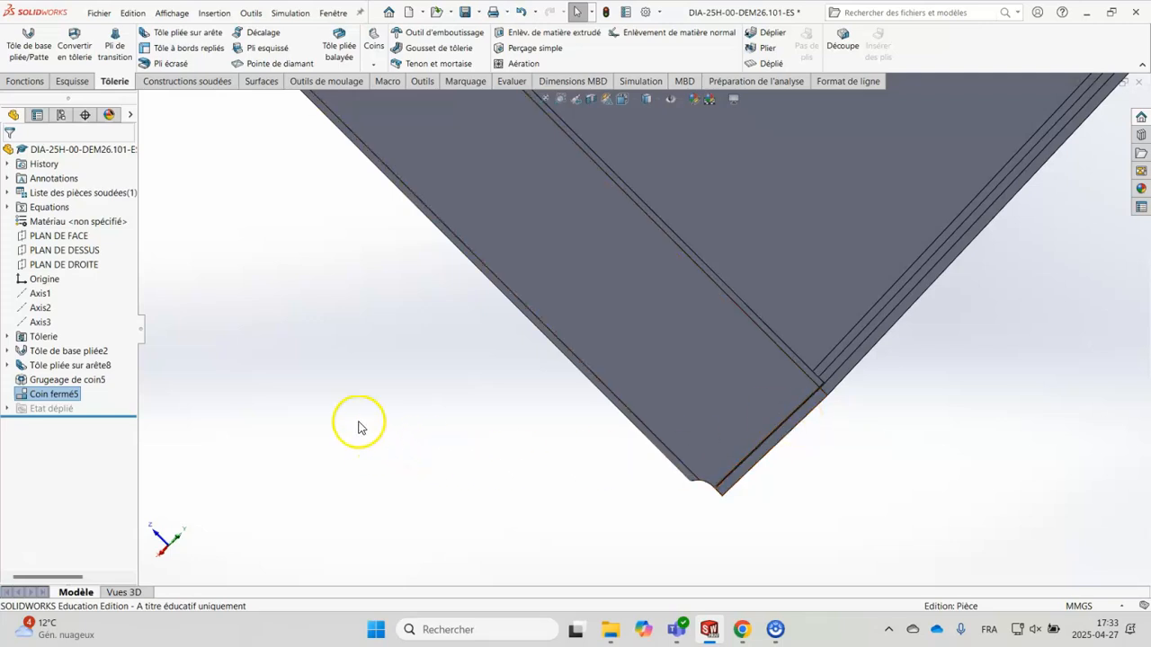
right_click(69, 394)
click(77, 348)
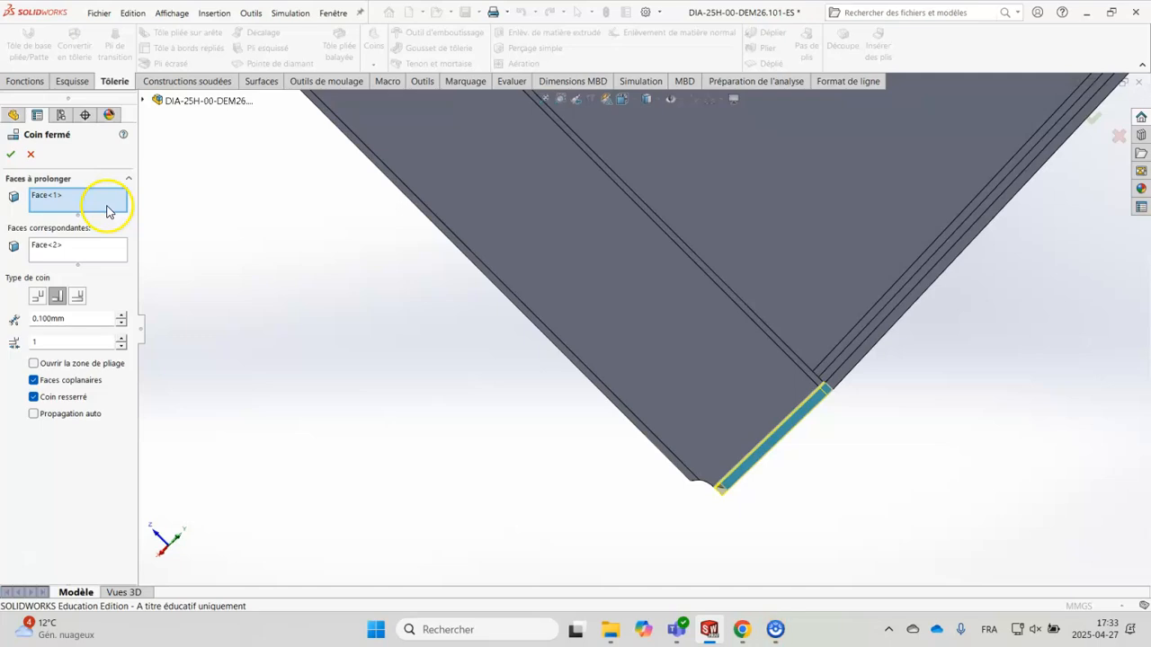
Add the flange end faces at the three other tray corners to the faces to extend
scroll(580, 449, up, 5)
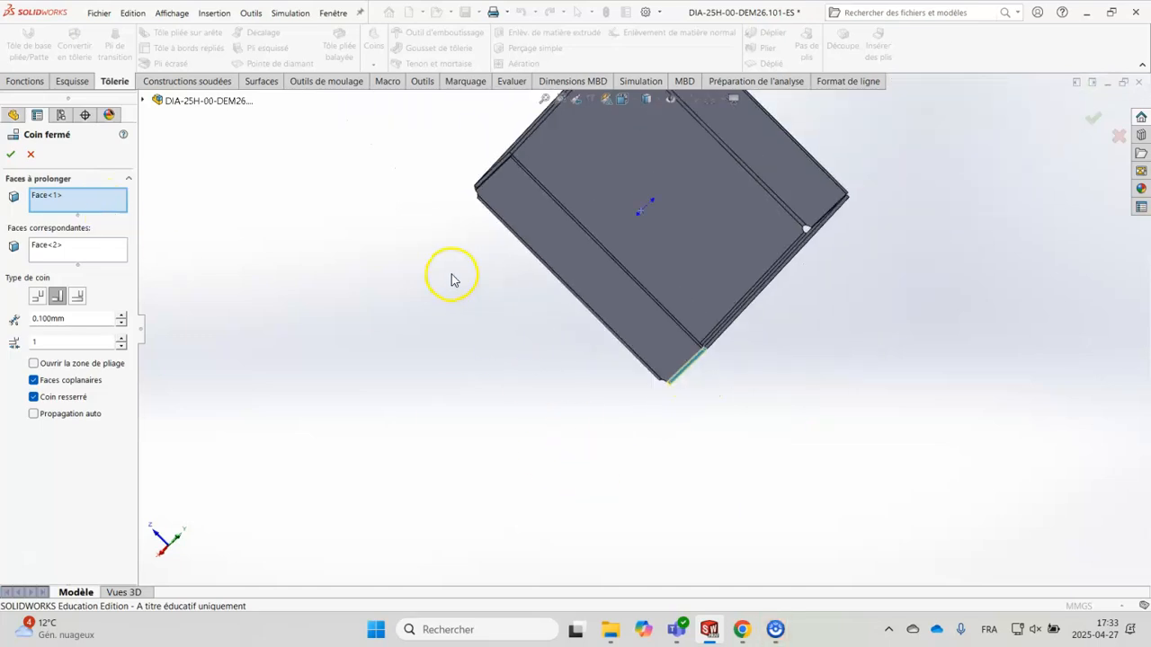
scroll(494, 175, down, 5)
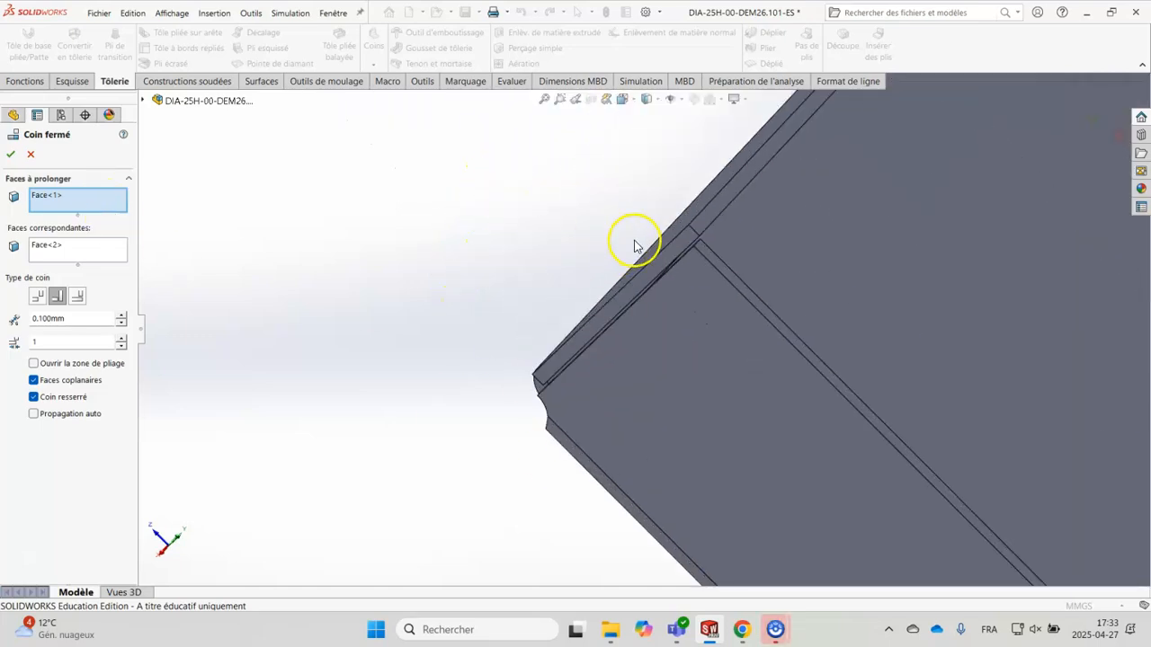
click(681, 245)
scroll(580, 233, up, 5)
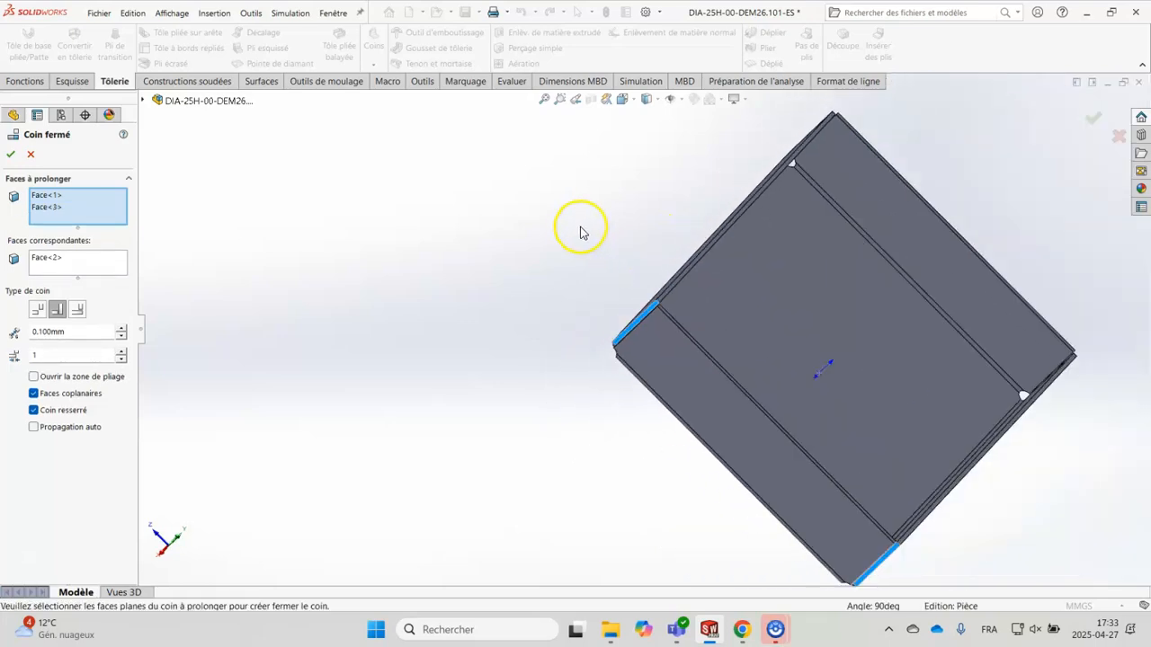
scroll(580, 233, up, 2)
middle_drag(868, 198, 701, 386)
scroll(763, 224, down, 5)
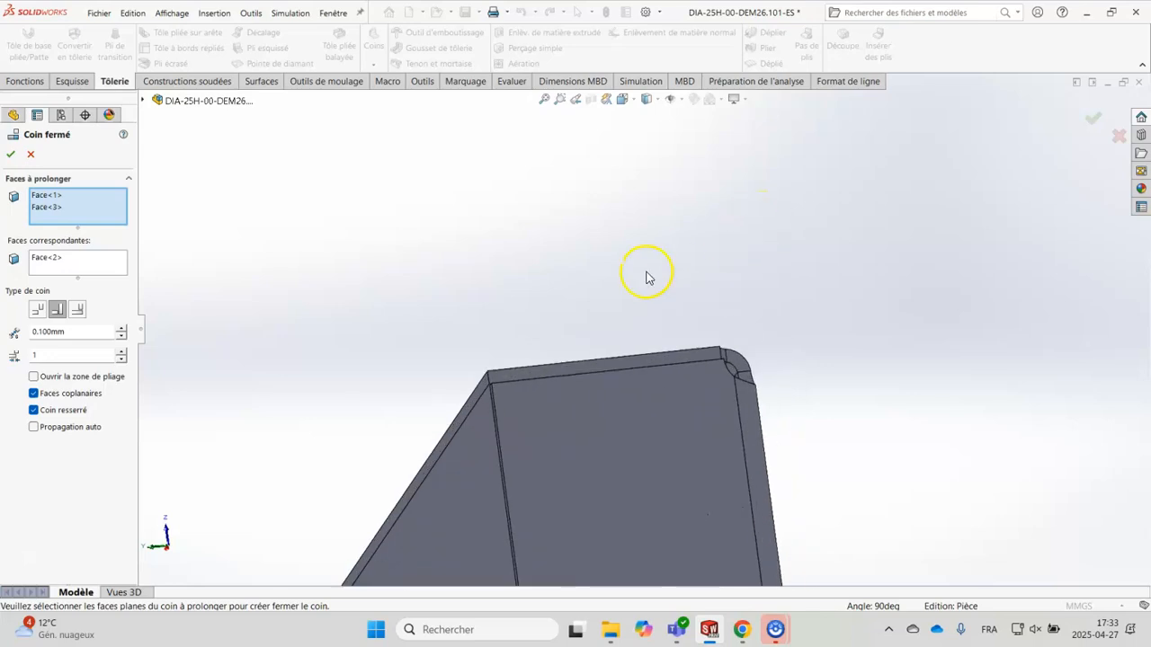
click(594, 366)
middle_drag(596, 367, 656, 462)
scroll(627, 361, down, 4)
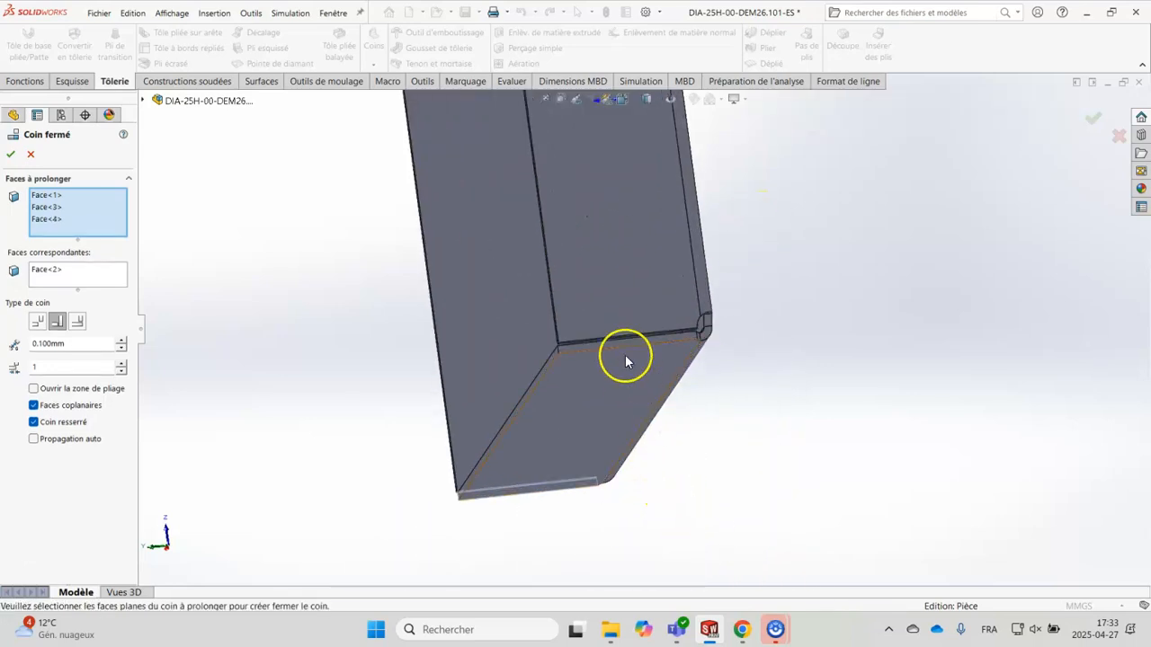
click(607, 346)
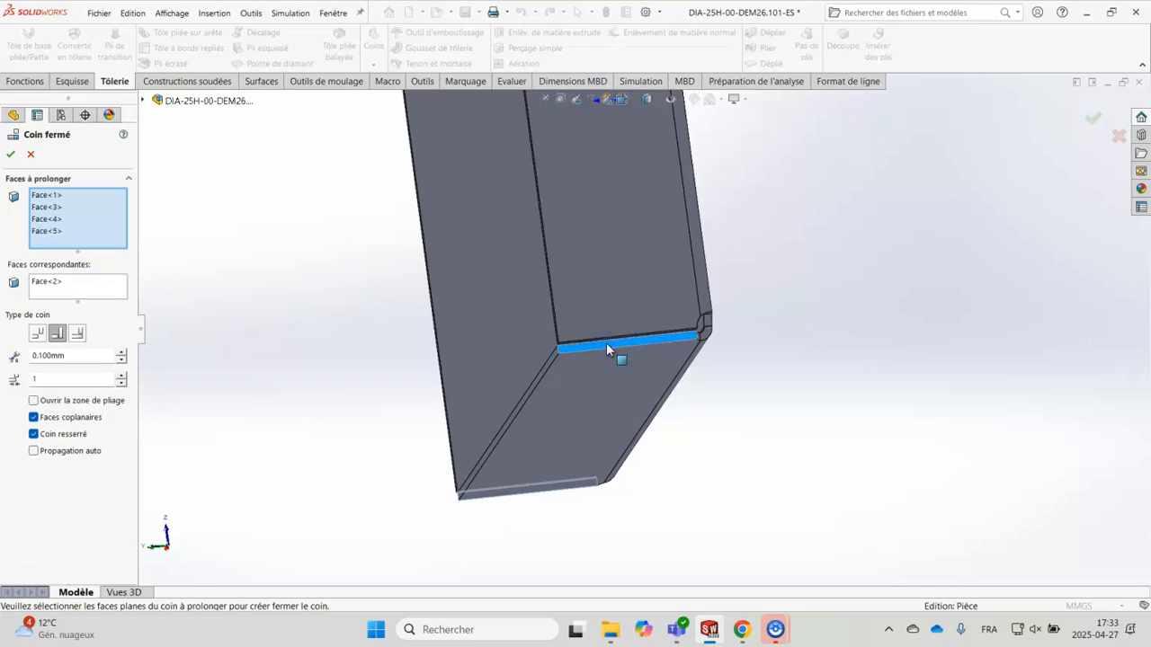
Add the adjacent flange end faces at the three other corners to the matching faces
click(105, 289)
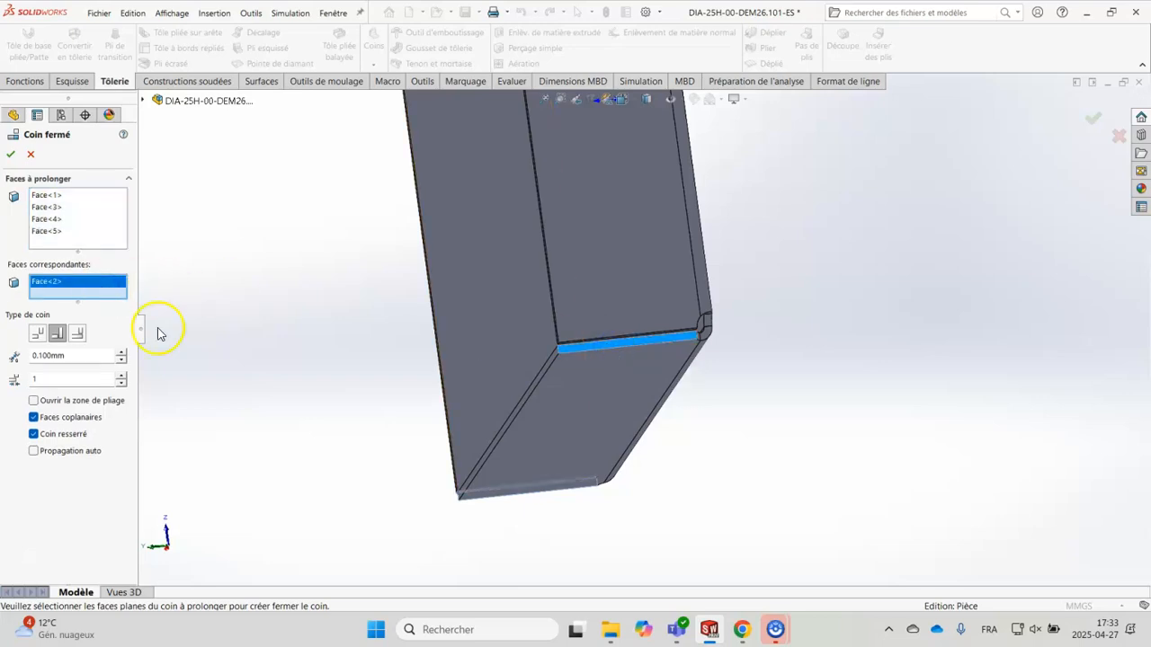
middle_drag(662, 462, 681, 419)
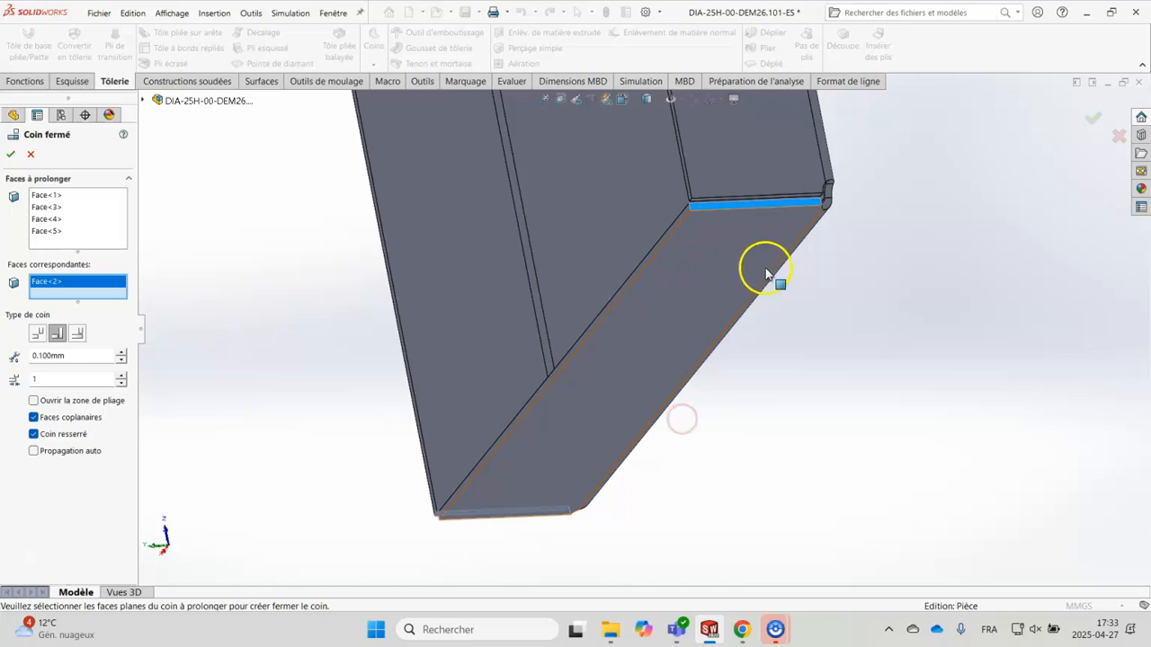
scroll(765, 272, down, 5)
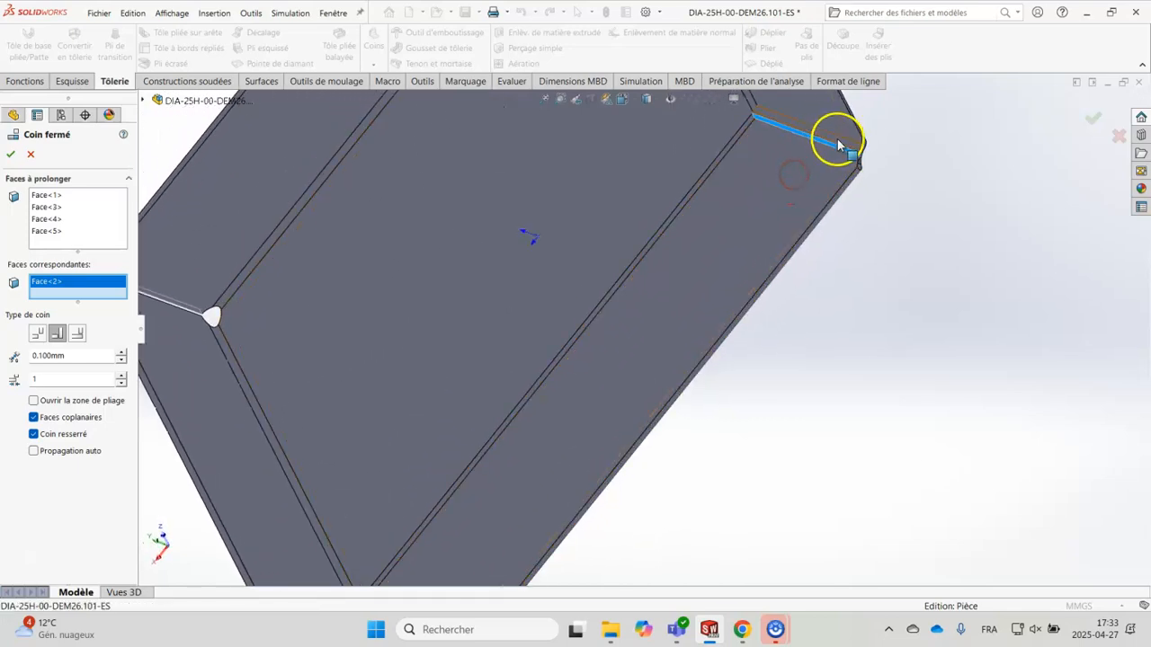
click(838, 144)
scroll(647, 544, up, 5)
mouse_move(452, 364)
middle_down()
mouse_move(416, 326)
mouse_move(537, 509)
middle_up()
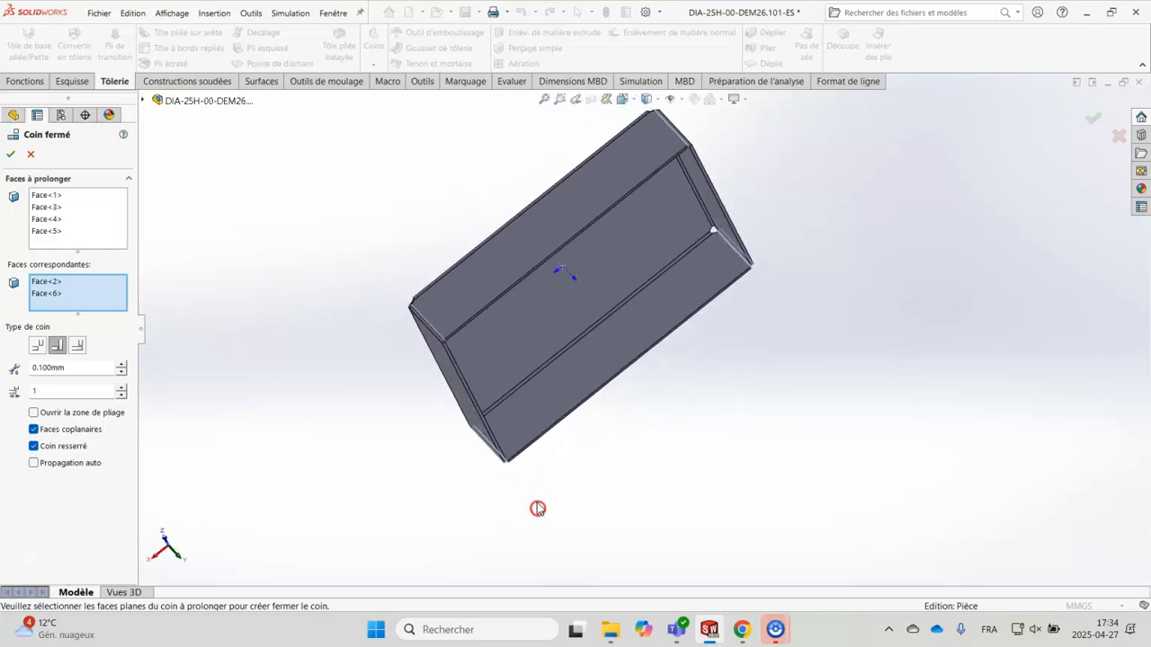
scroll(431, 347, down, 3)
scroll(493, 251, down, 3)
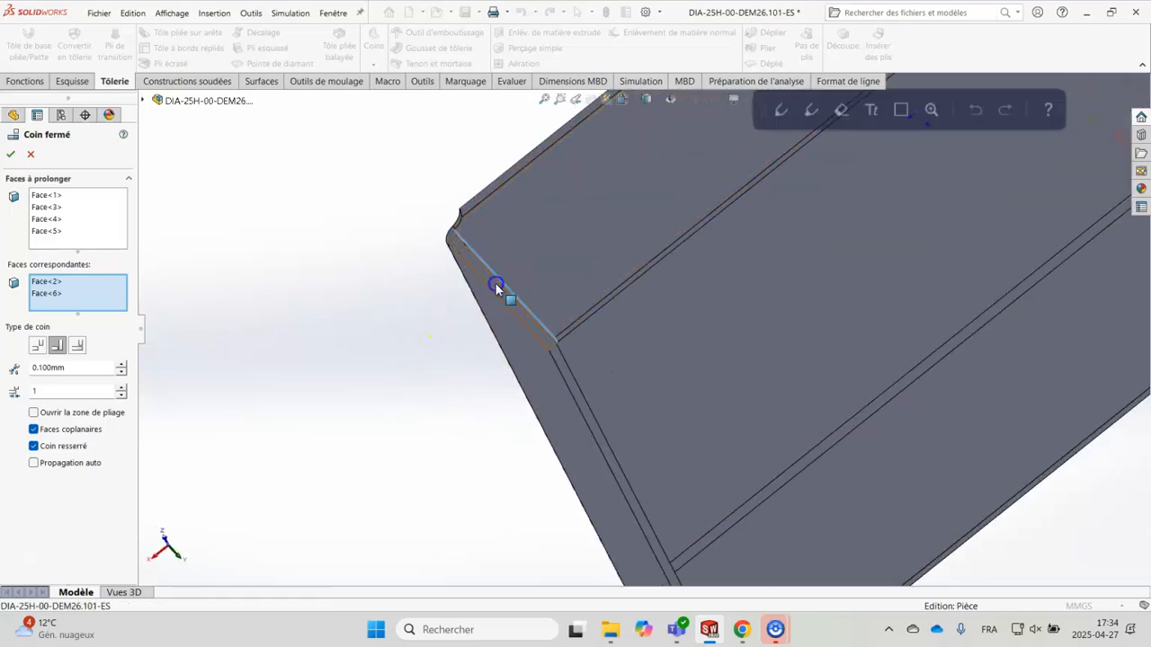
click(496, 288)
scroll(639, 315, up, 5)
scroll(828, 158, down, 4)
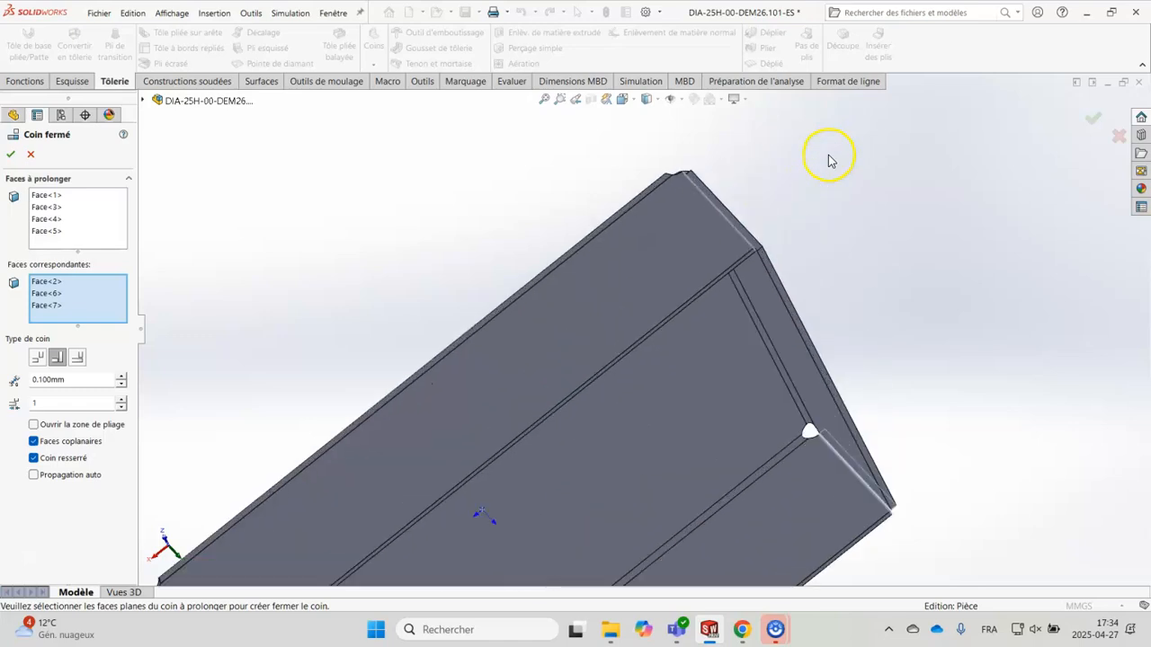
scroll(829, 160, down, 2)
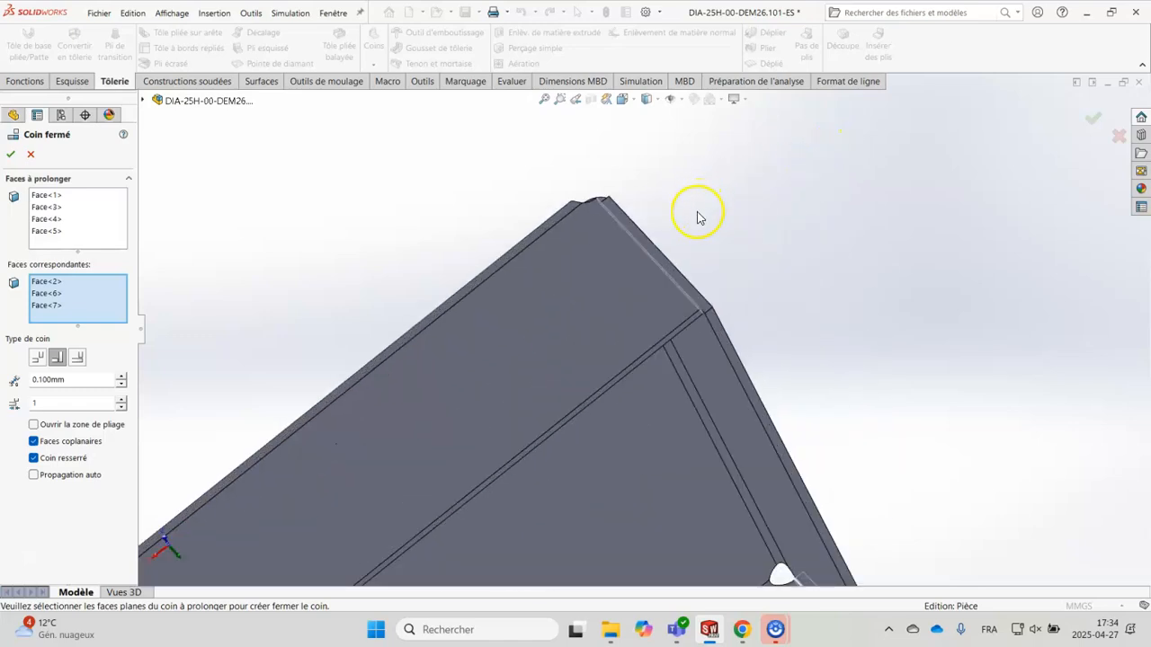
click(692, 294)
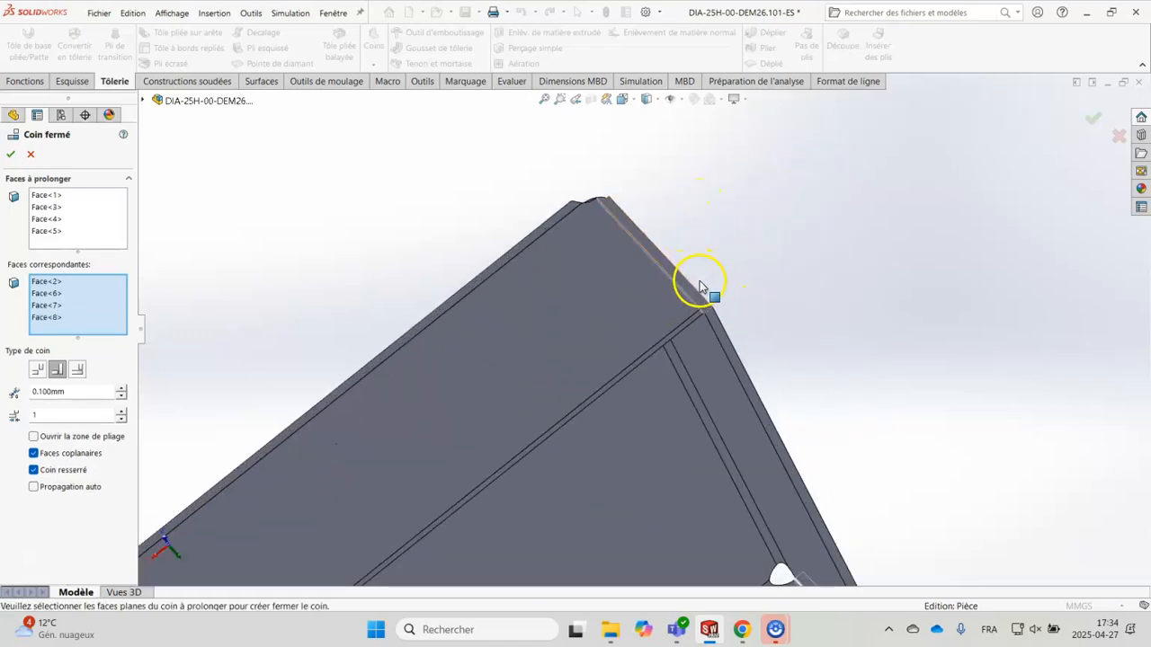
Check the last selected corner and try to accept the closed corner with all four face pairs
middle_drag(702, 287, 689, 301)
click(759, 239)
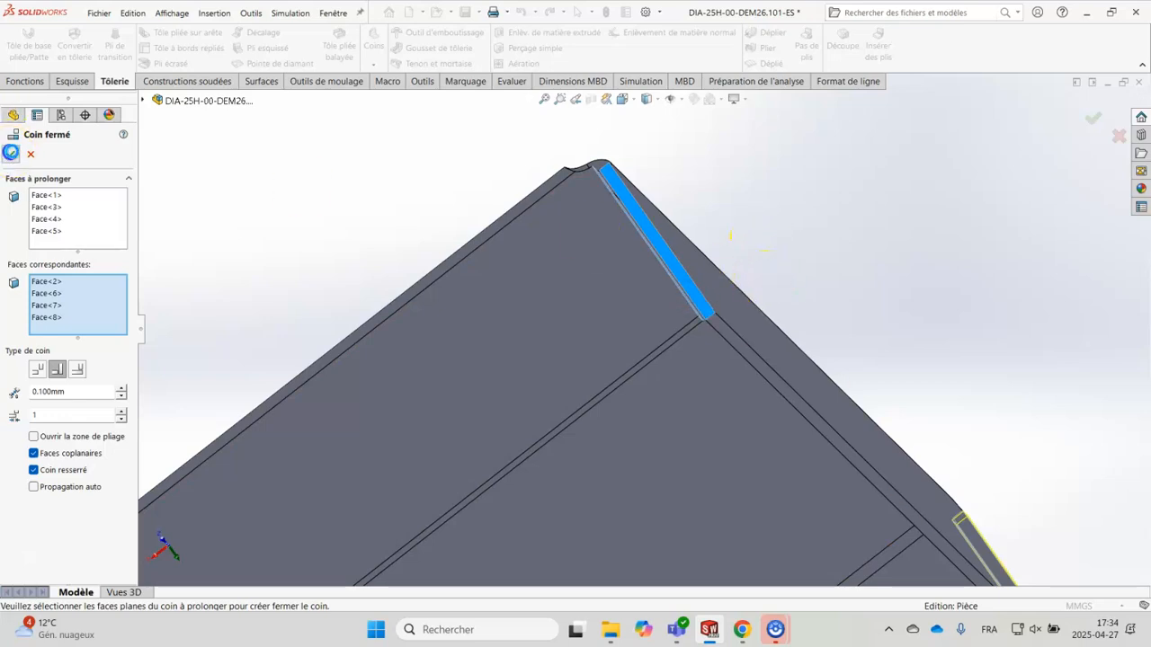
click(517, 249)
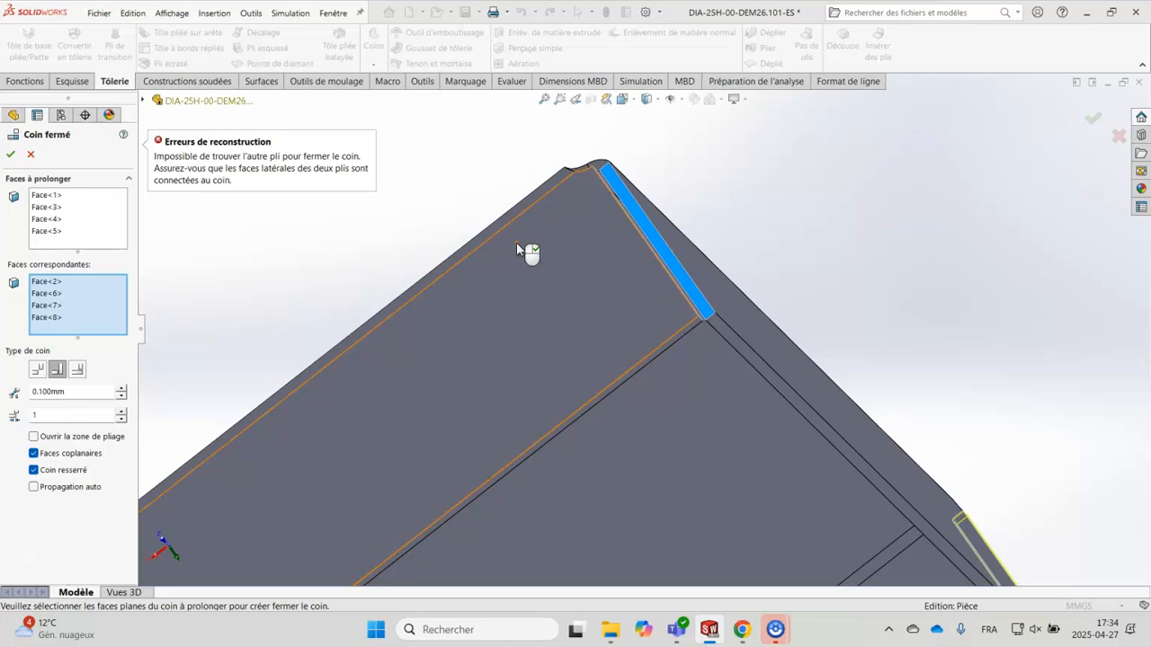
click(10, 154)
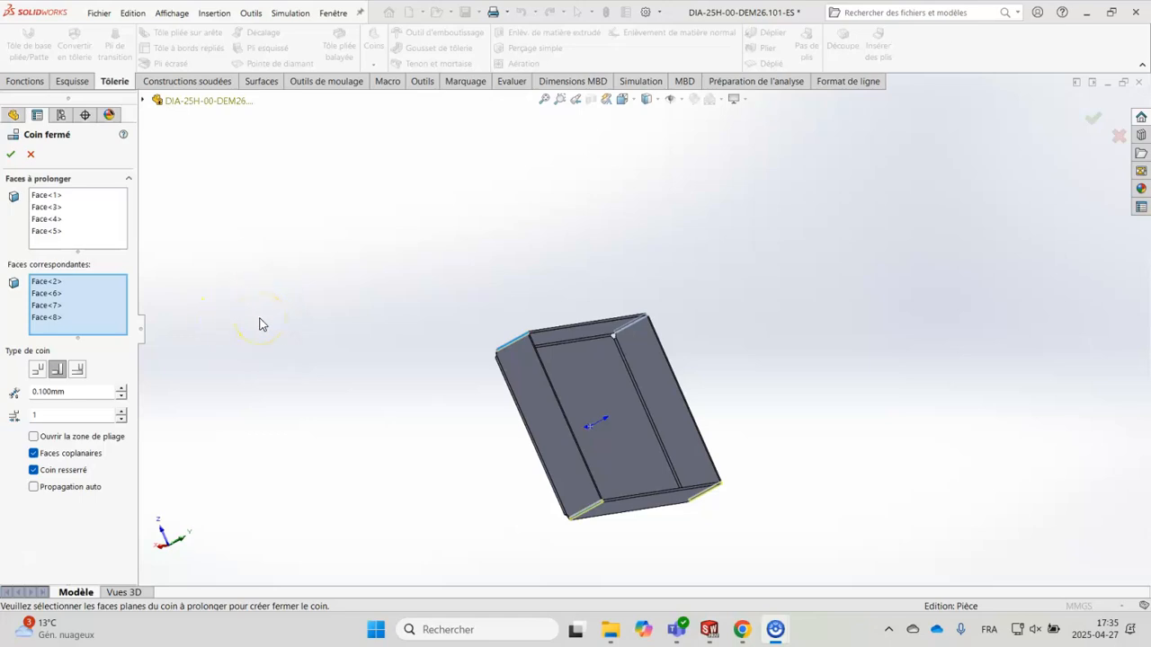
Clear all selections from both the faces to extend and the matching faces
right_click(79, 310)
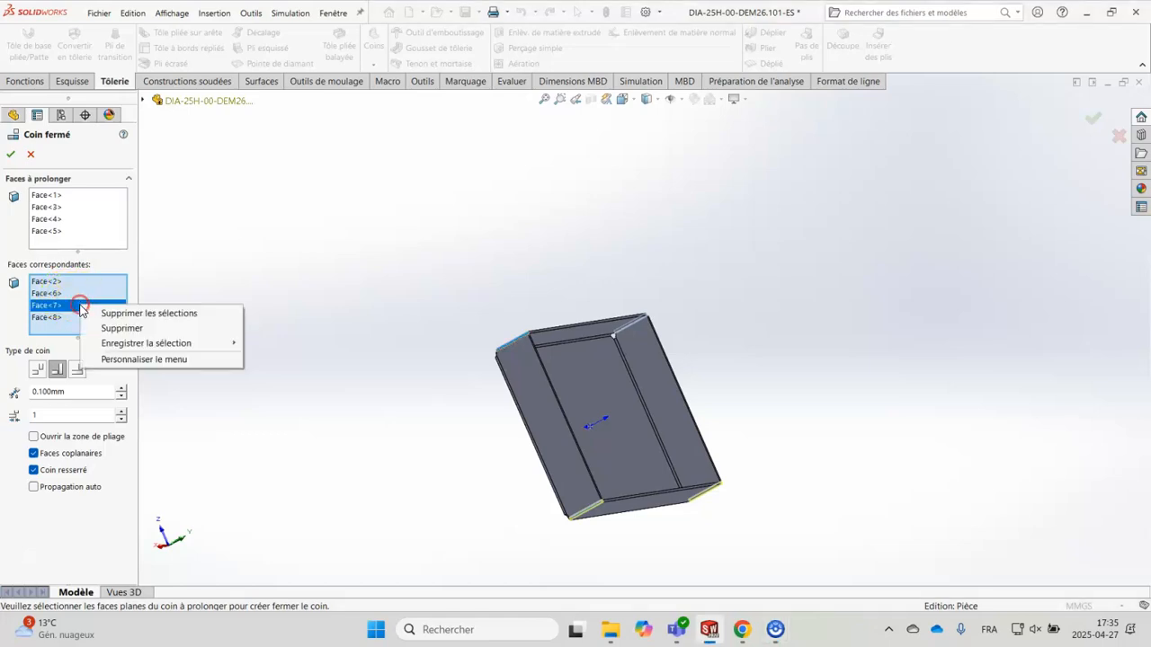
click(130, 313)
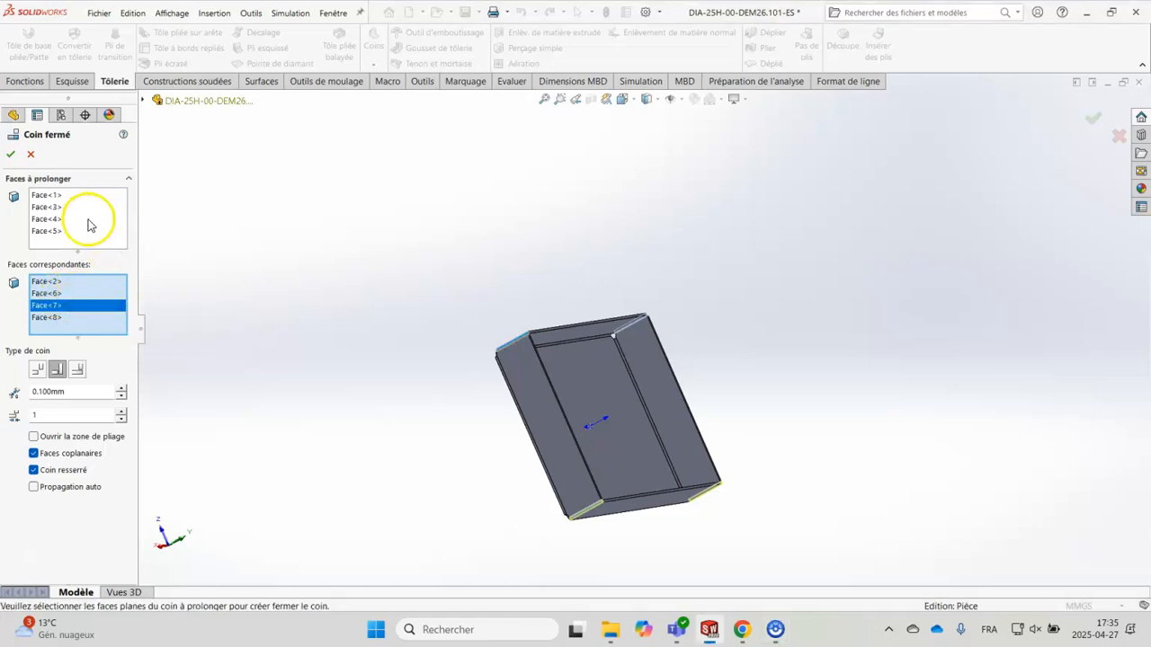
right_click(63, 285)
click(70, 286)
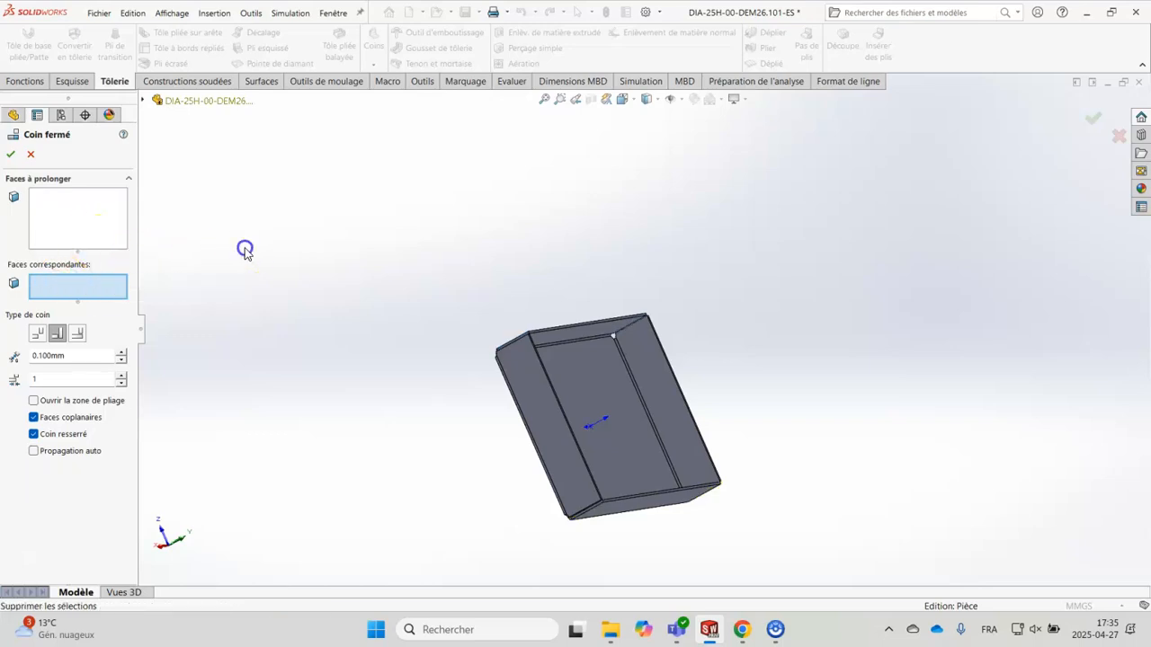
Select one flange end face to extend at the isometric view's front corner and the adjacent flange's end face as match
click(82, 207)
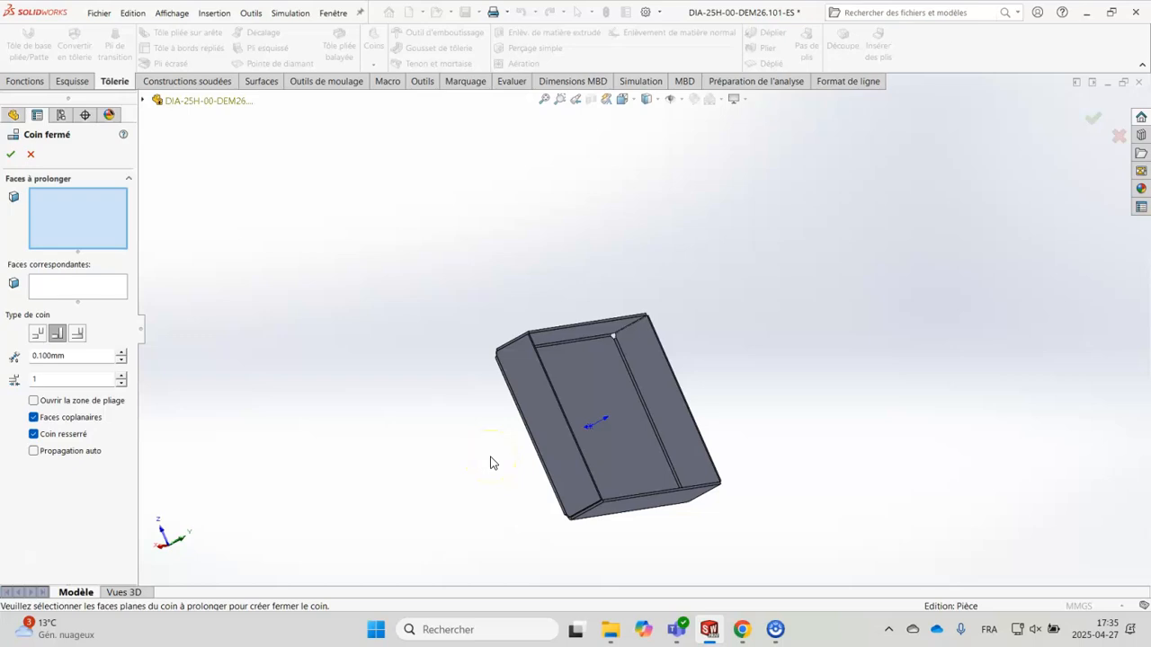
key(ctrl+7)
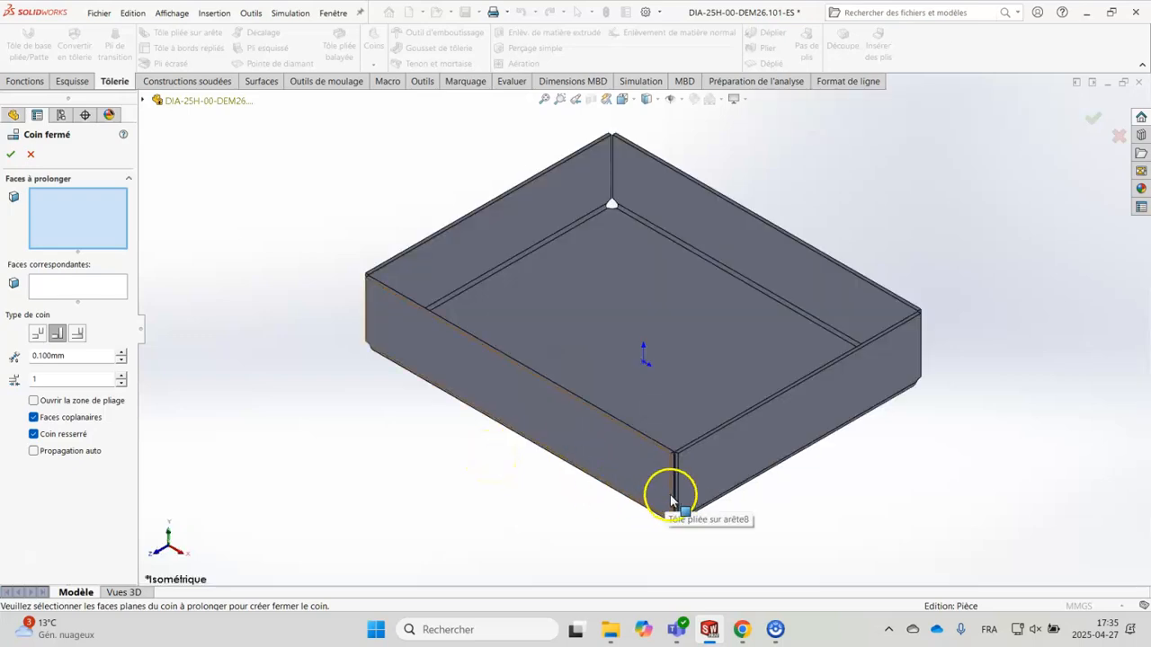
scroll(673, 493, down, 5)
scroll(674, 495, down, 2)
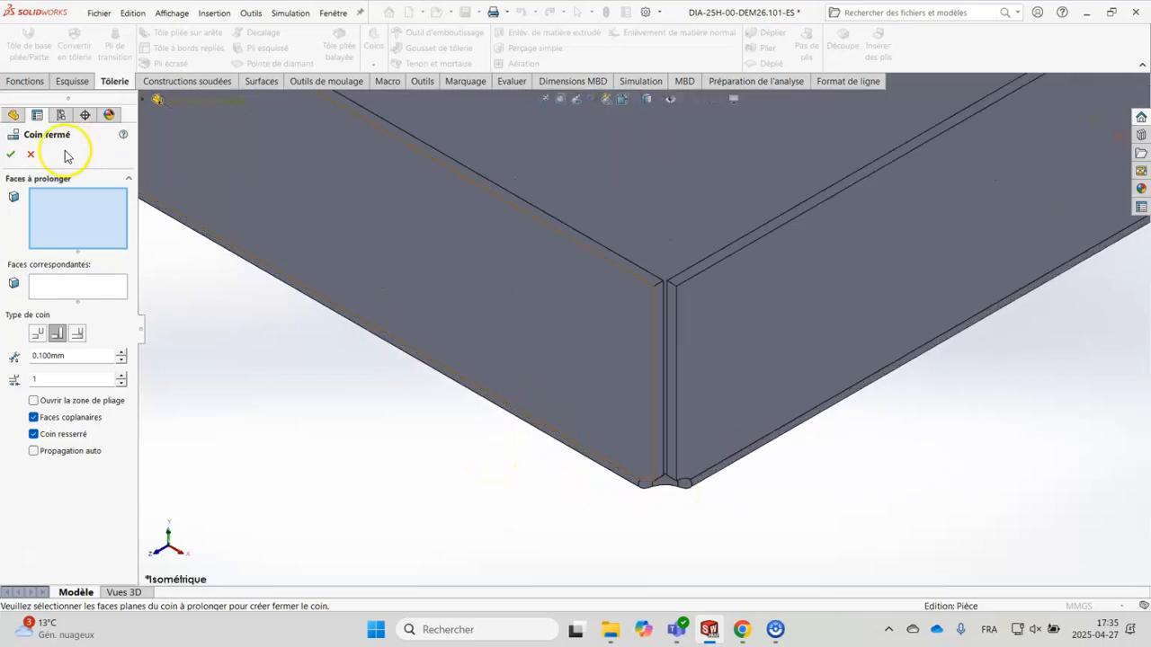
click(674, 368)
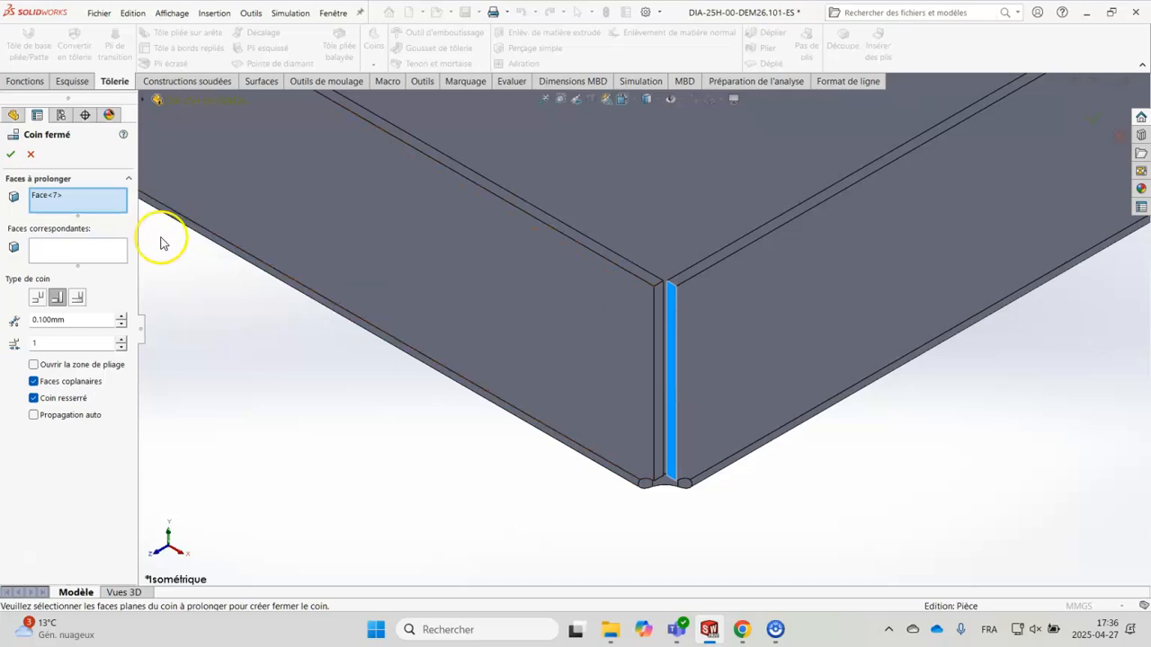
click(79, 250)
click(663, 379)
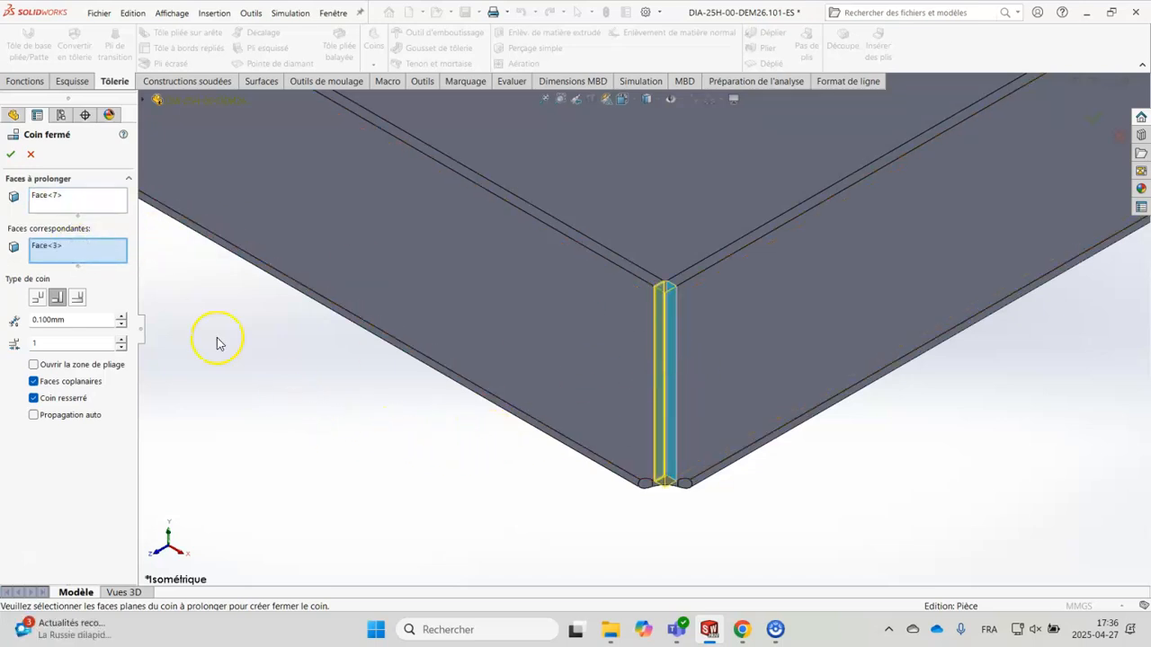
Add one flange end face at a second tray corner to the faces to extend
middle_drag(235, 310, 340, 381)
scroll(337, 355, up, 5)
scroll(476, 196, down, 7)
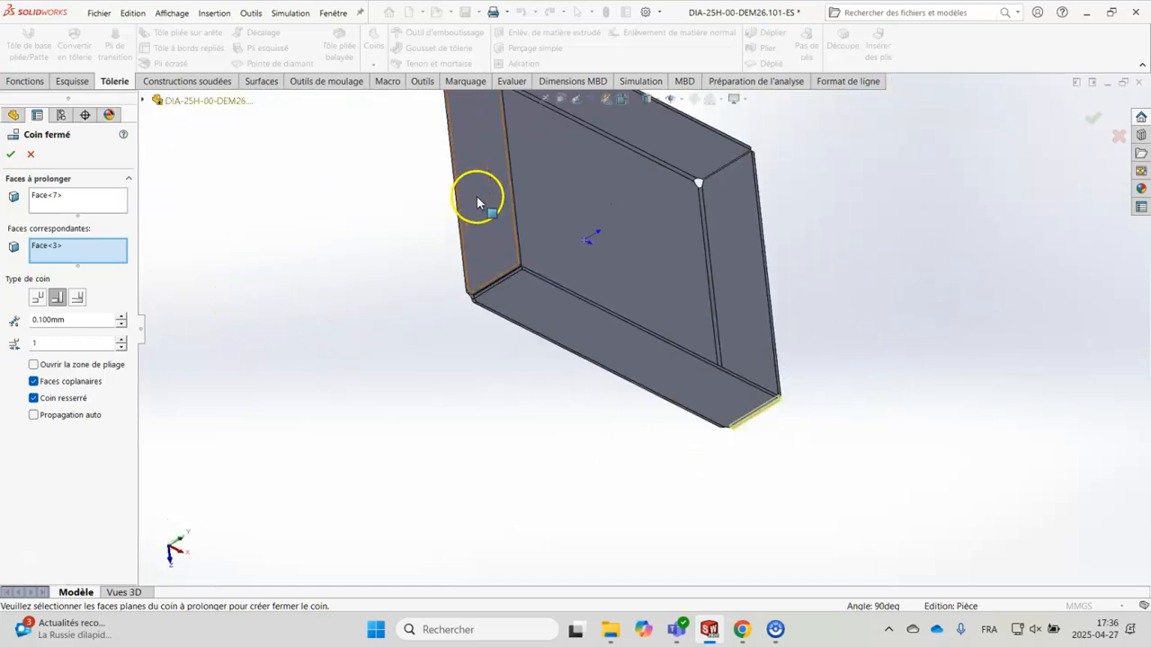
scroll(590, 372, down, 2)
scroll(593, 368, down, 2)
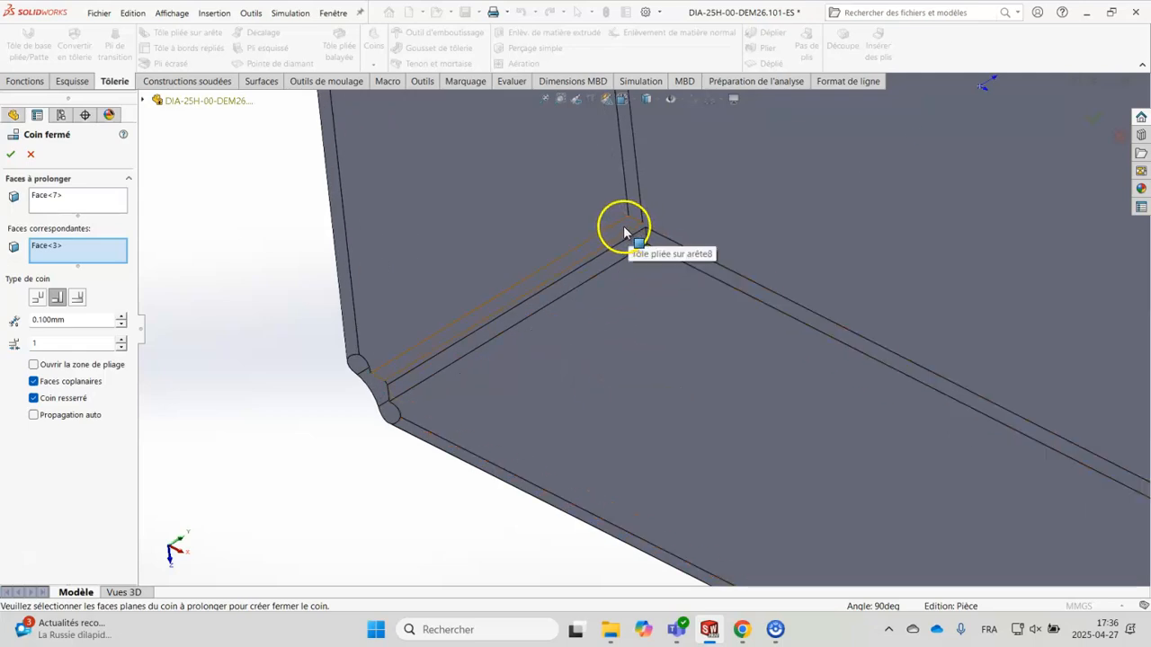
click(55, 201)
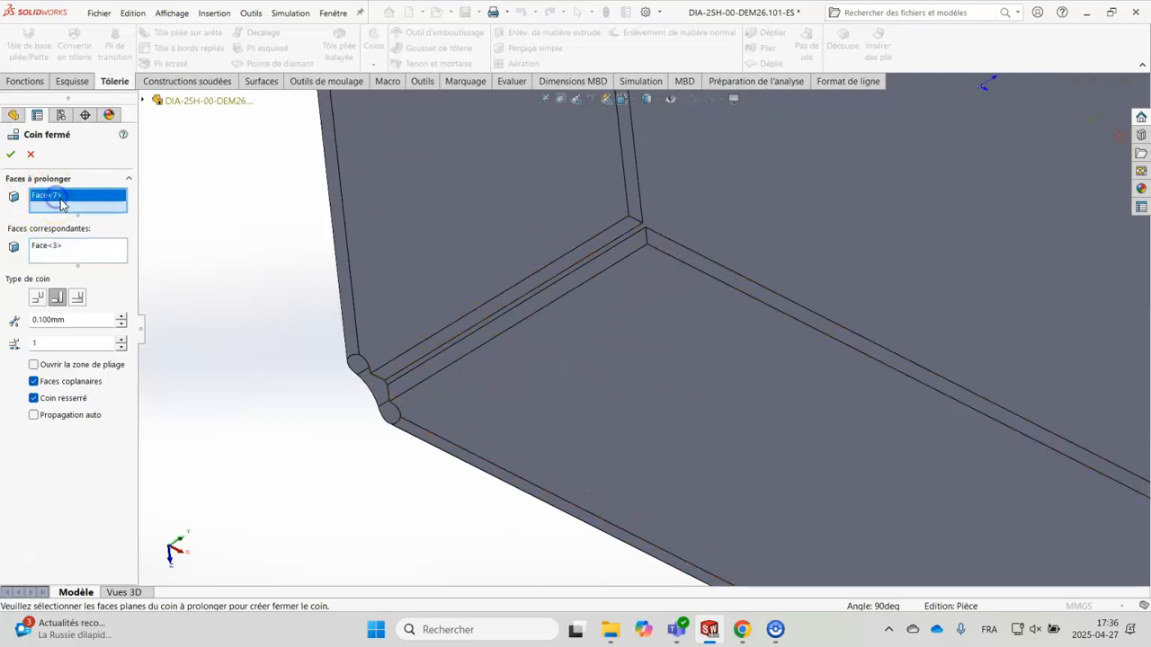
click(614, 238)
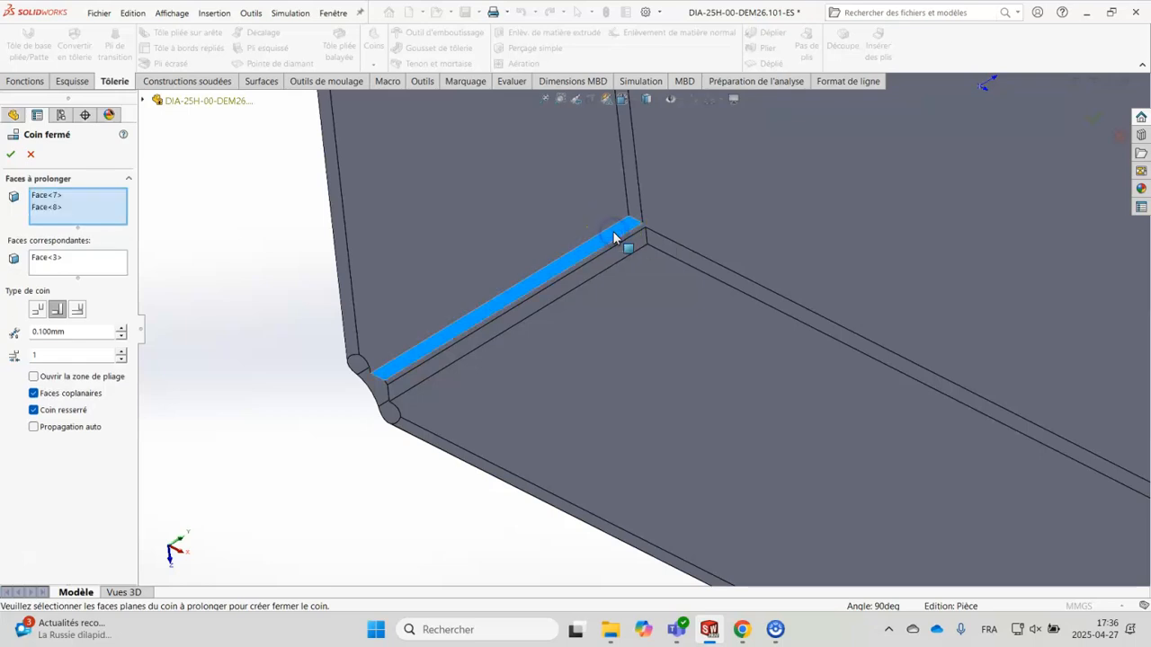
Assign the adjacent flange's end face at the second corner to the matching faces, keeping it out of the faces to extend
click(624, 252)
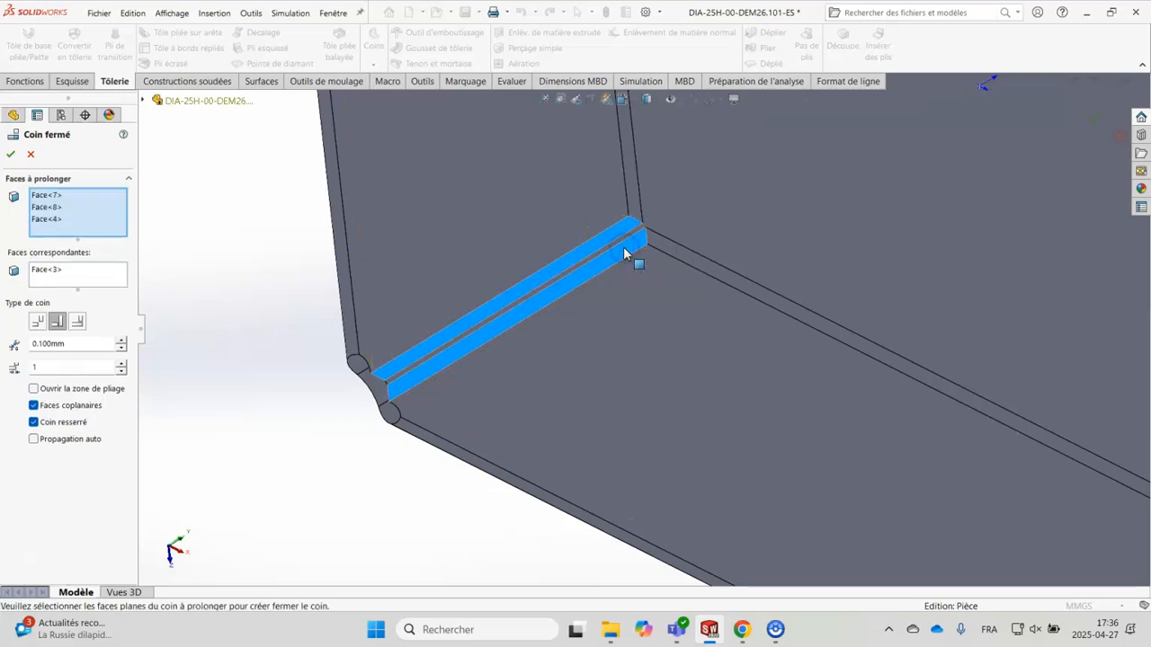
click(259, 216)
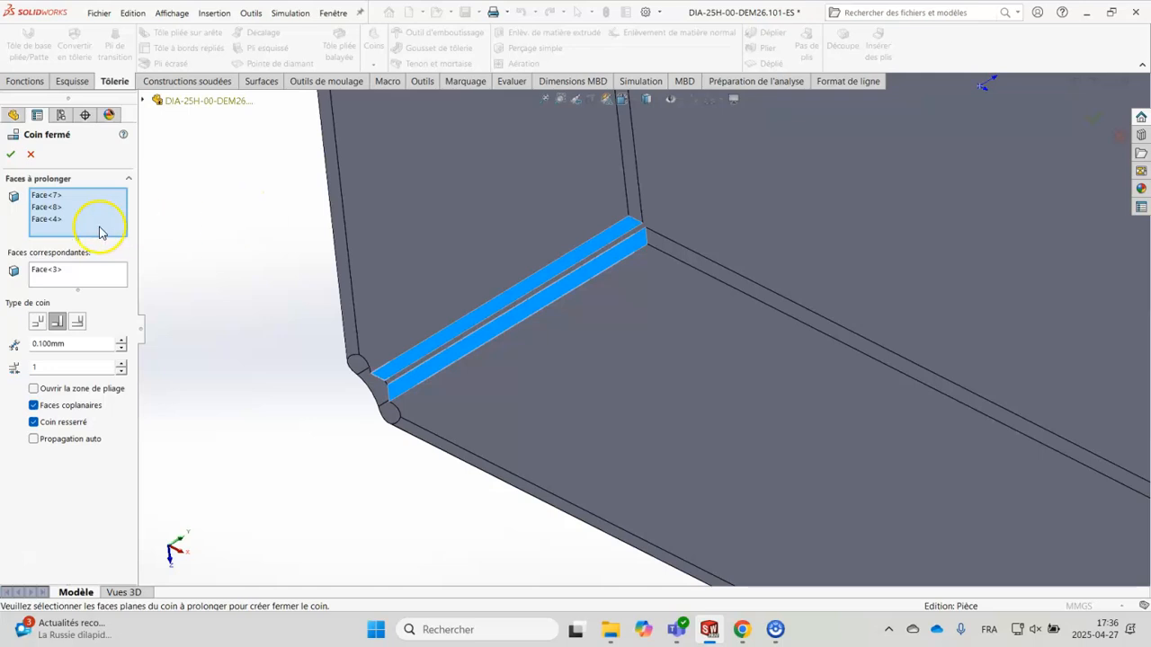
click(626, 253)
click(45, 193)
click(74, 268)
click(585, 278)
click(584, 281)
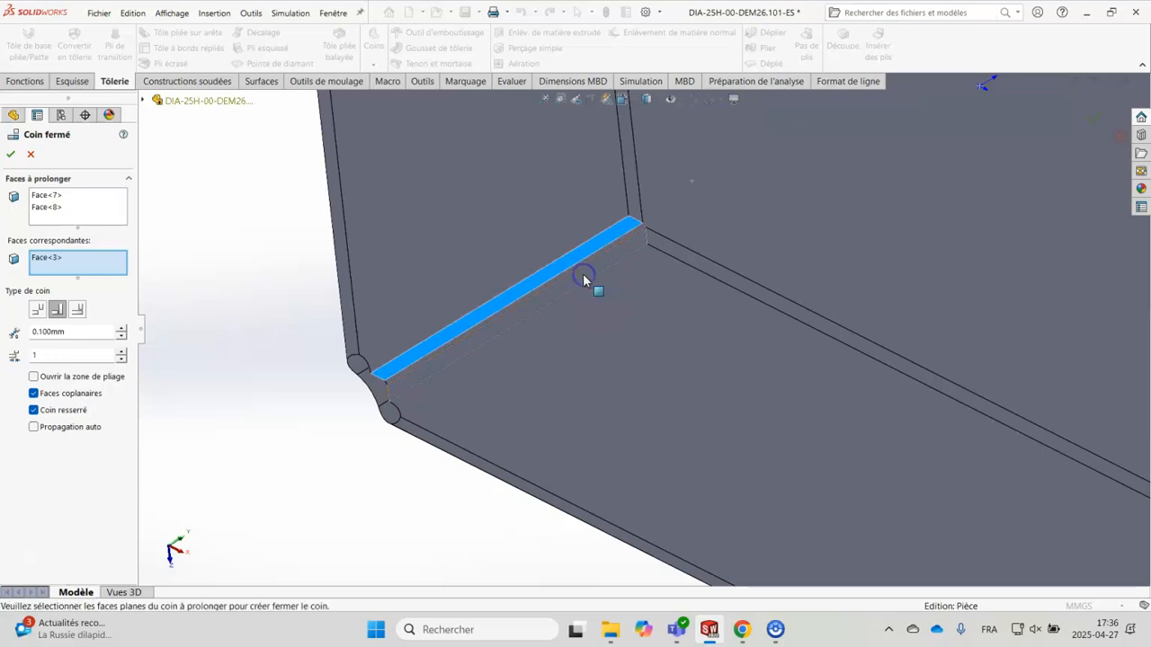
Add one flange end face at the third corner to the faces to extend and its adjacent end face to the matching faces
scroll(627, 355, up, 5)
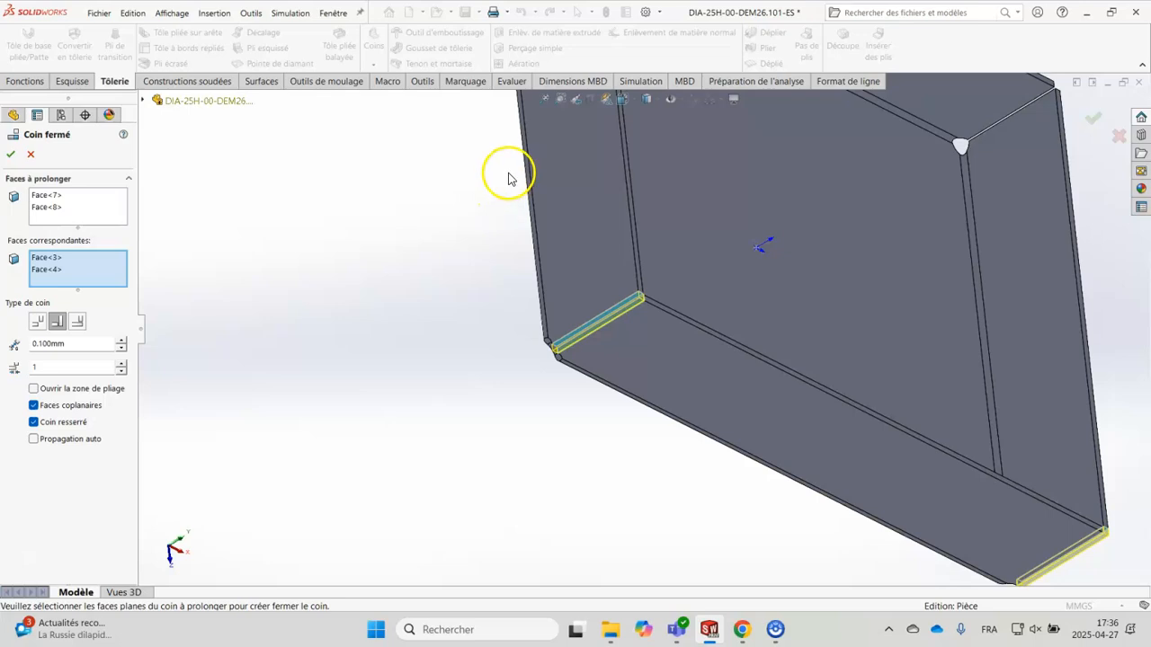
middle_drag(804, 249, 825, 447)
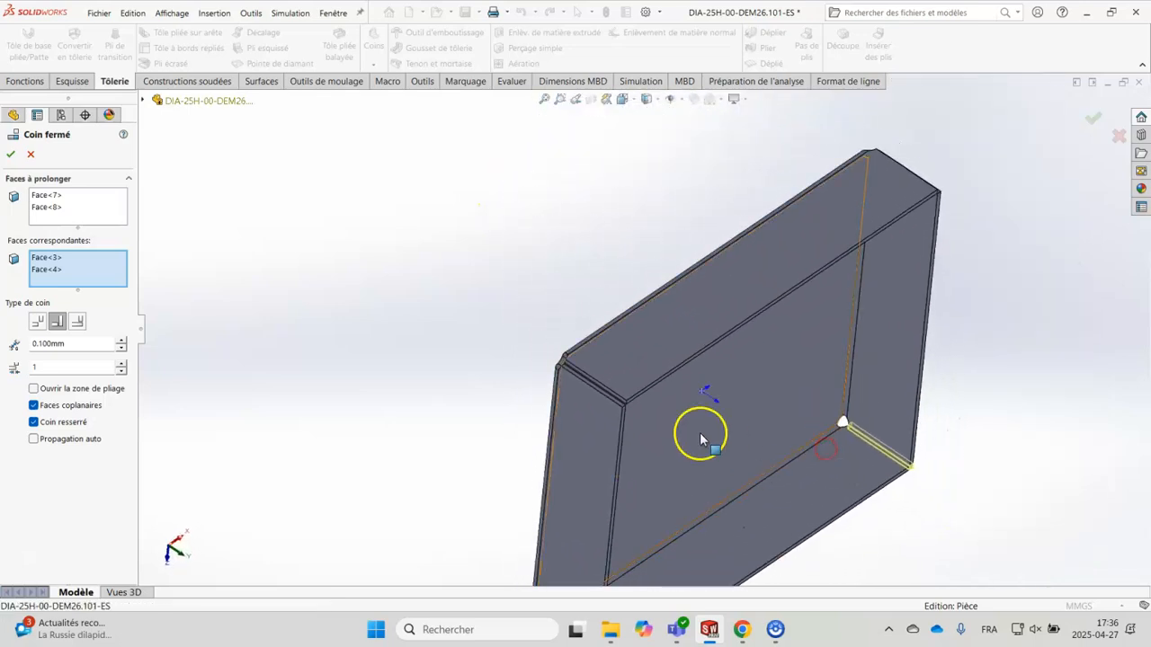
scroll(697, 399, down, 1)
scroll(697, 399, up, 2)
scroll(656, 369, down, 2)
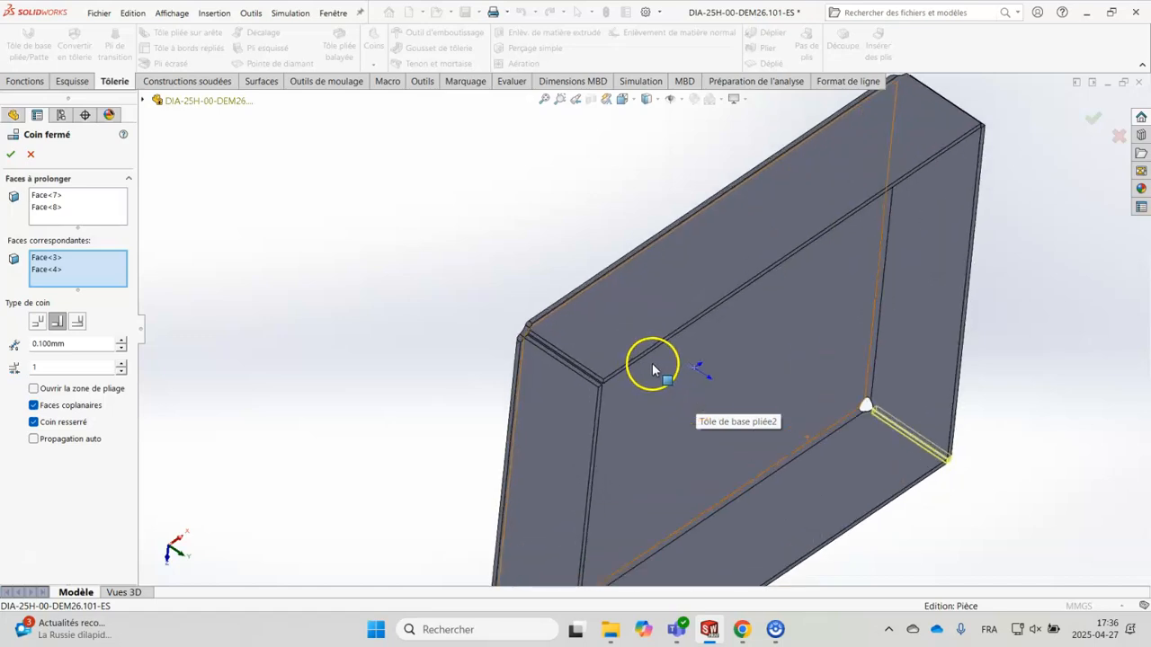
scroll(558, 336, down, 5)
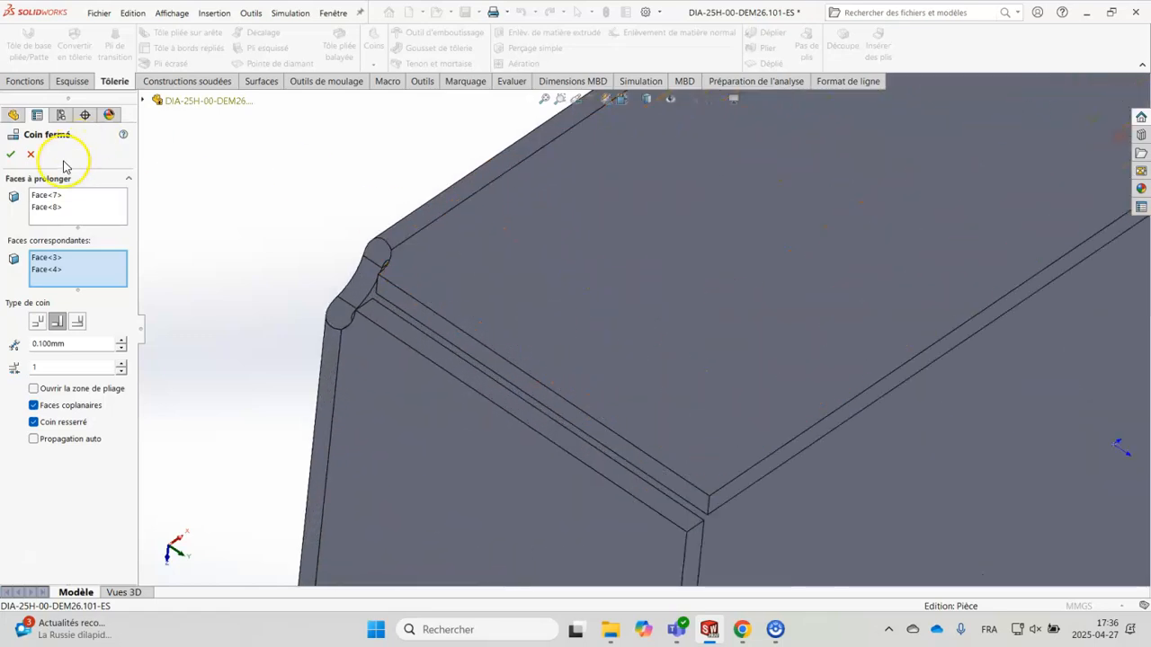
click(94, 212)
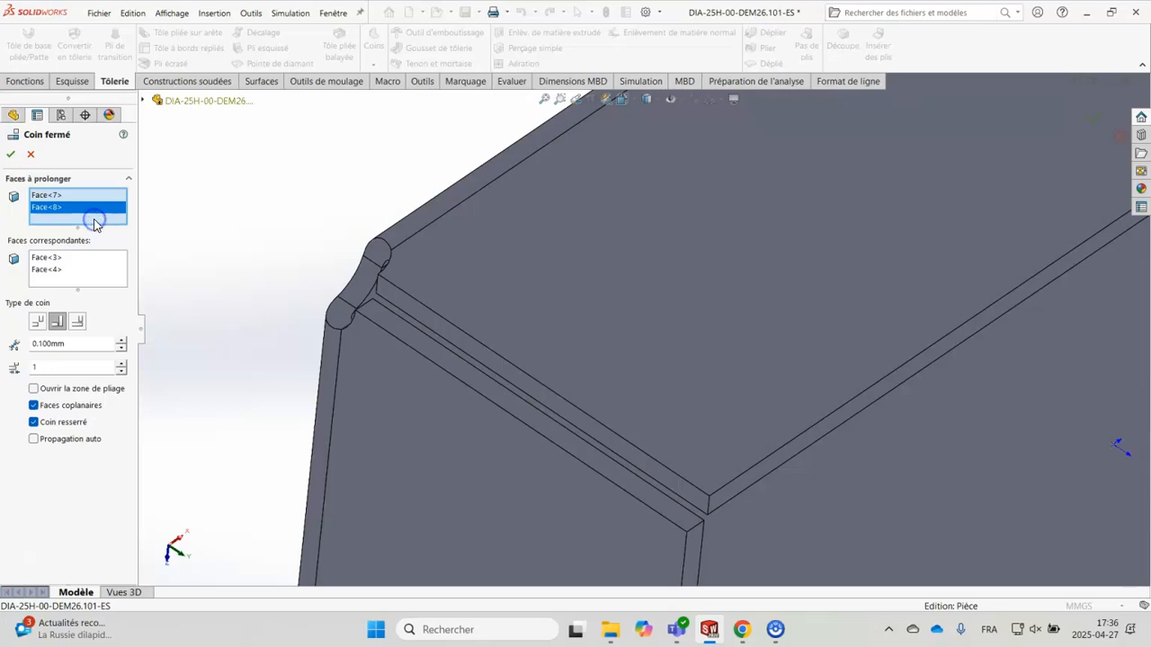
click(514, 385)
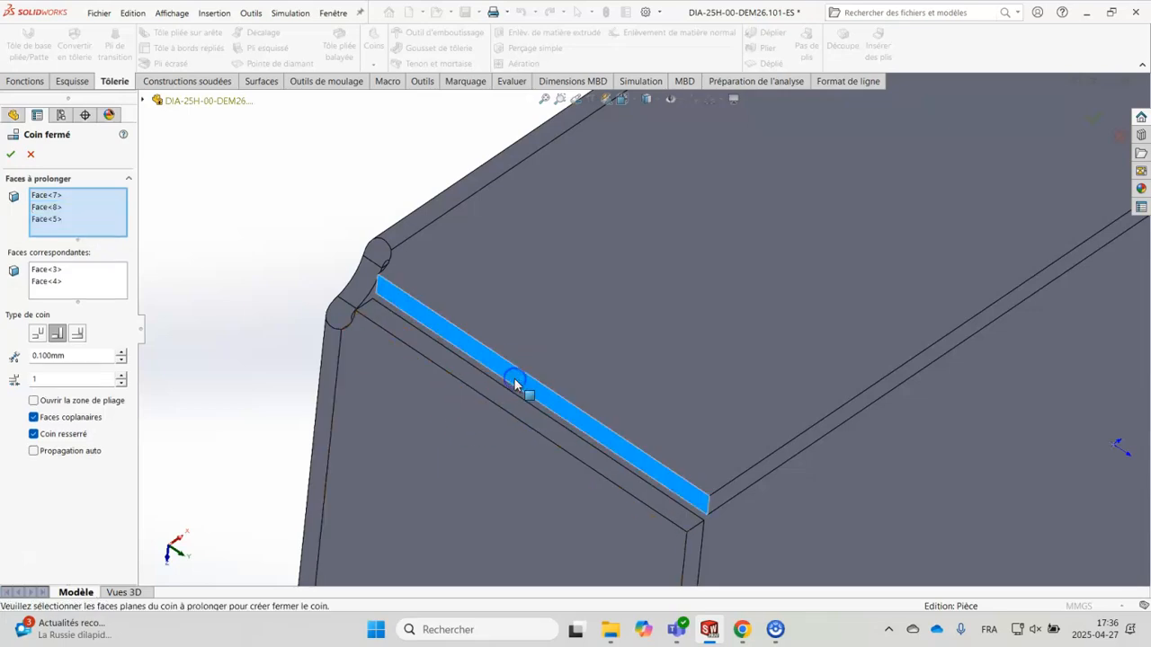
click(99, 290)
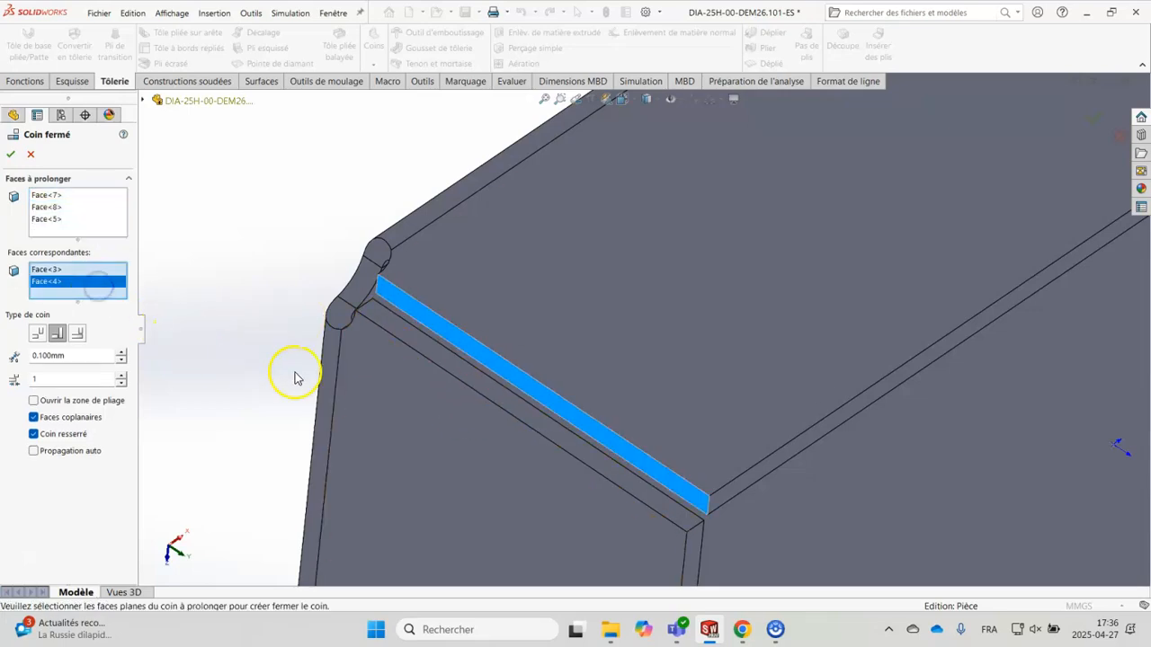
click(513, 401)
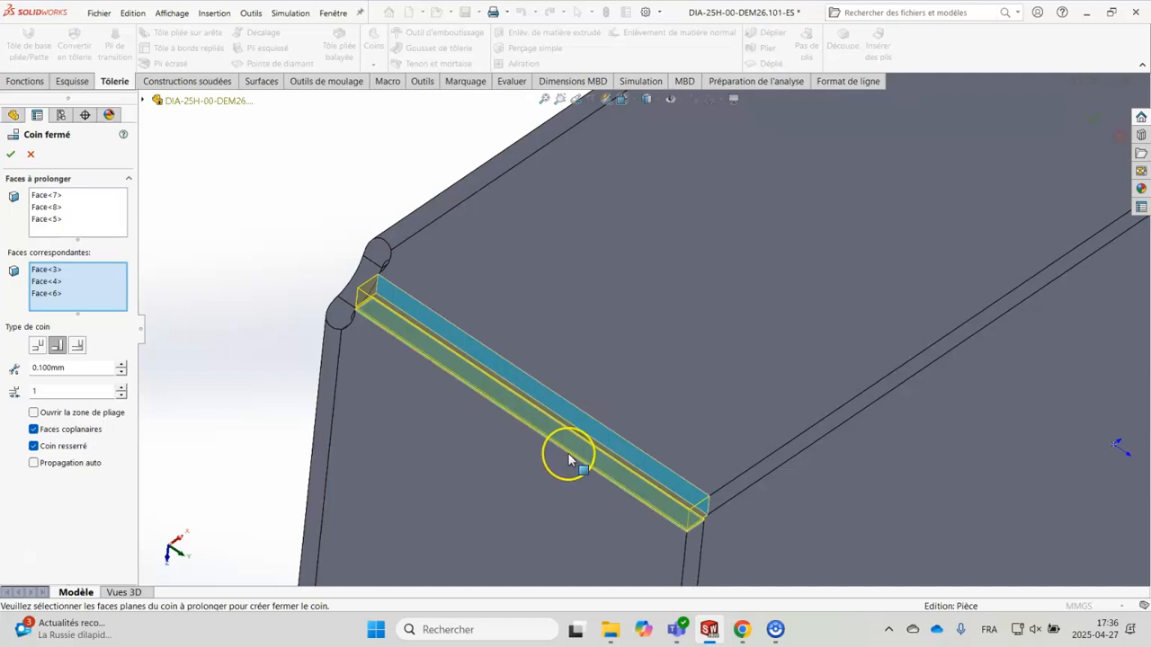
Add the fourth corner's pair of flange end faces as extending and matching faces, and accept the closed corner with a 0.100 mm gap
scroll(569, 459, up, 5)
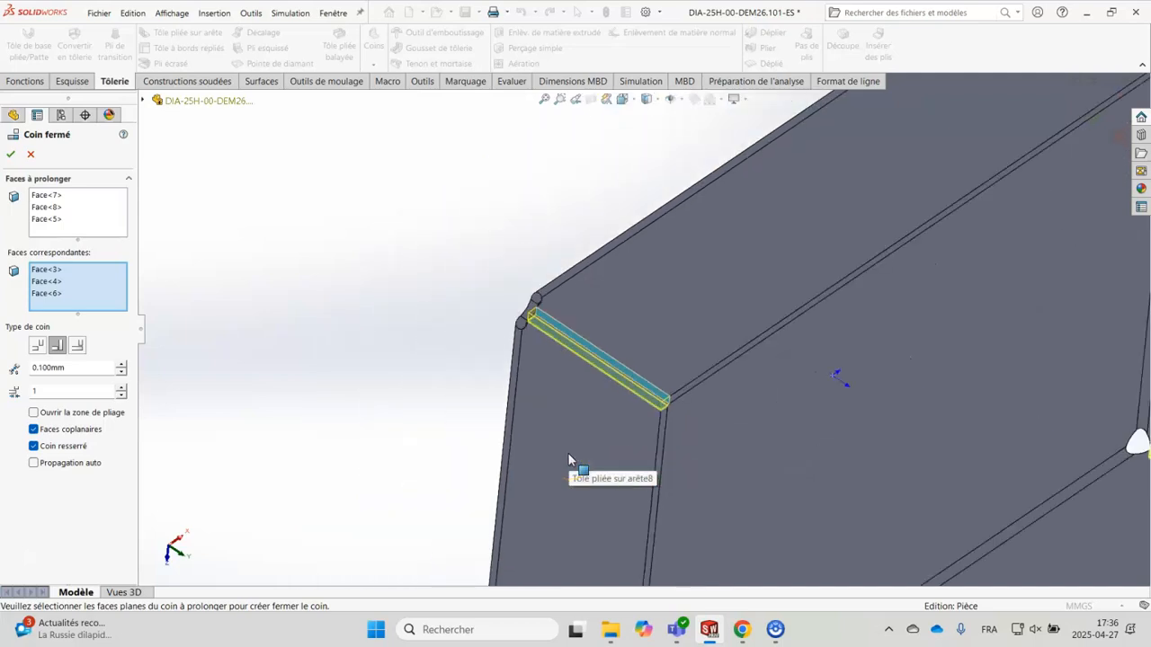
click(721, 441)
middle_drag(945, 311, 942, 377)
scroll(1027, 231, down, 5)
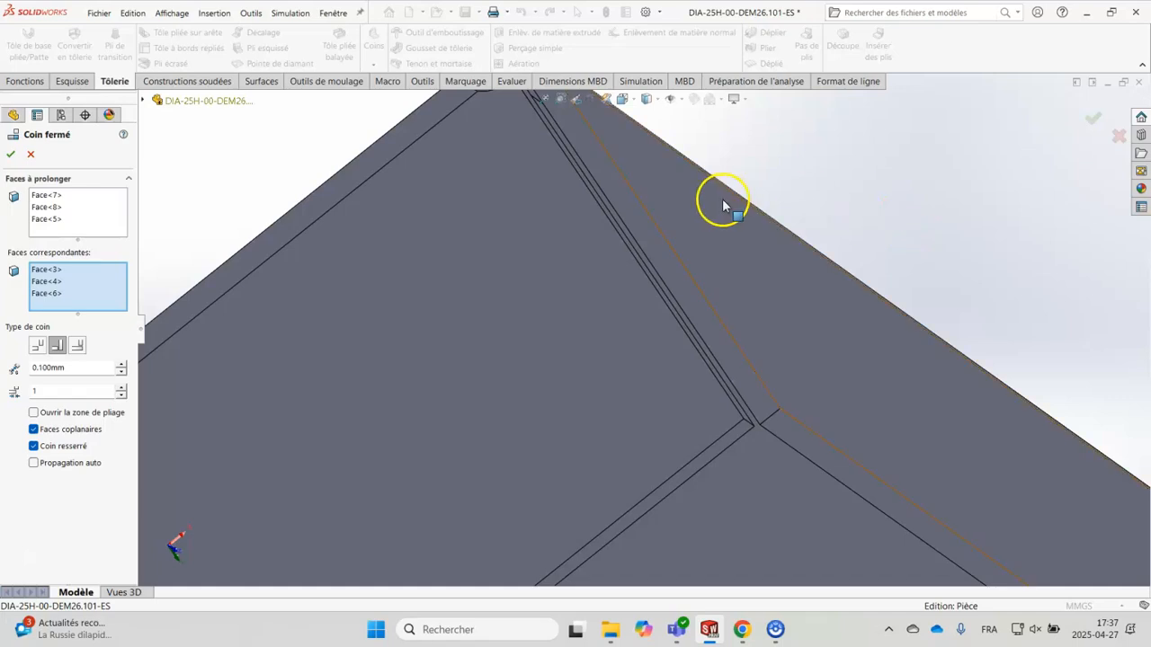
click(108, 235)
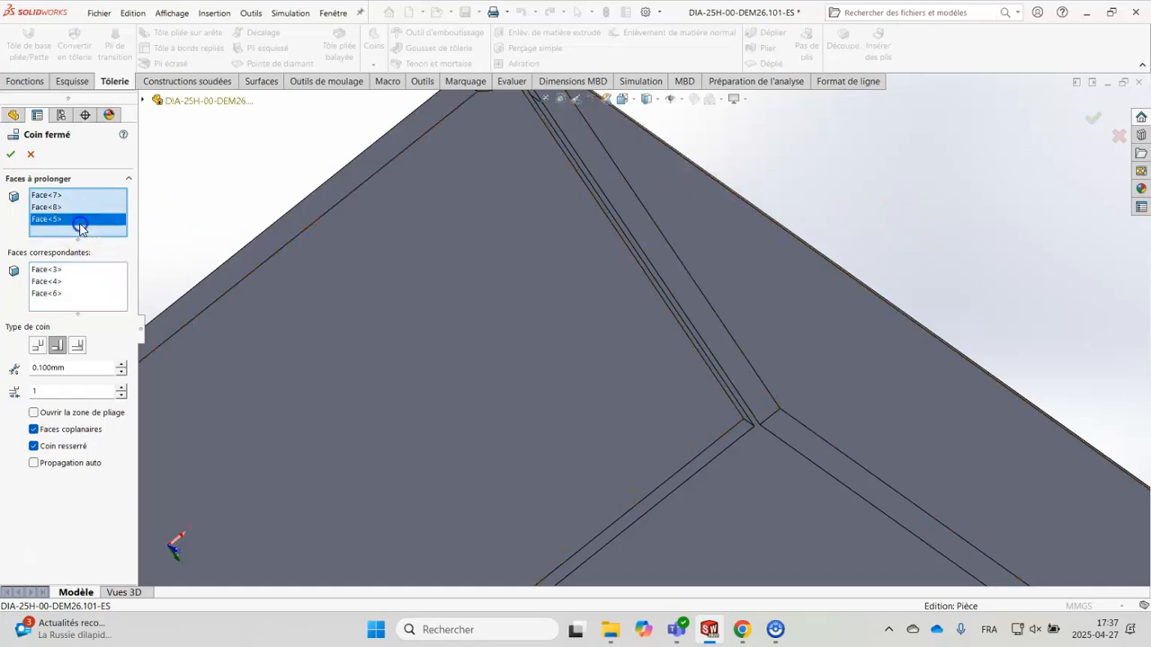
click(630, 199)
middle_drag(639, 221, 611, 262)
click(95, 306)
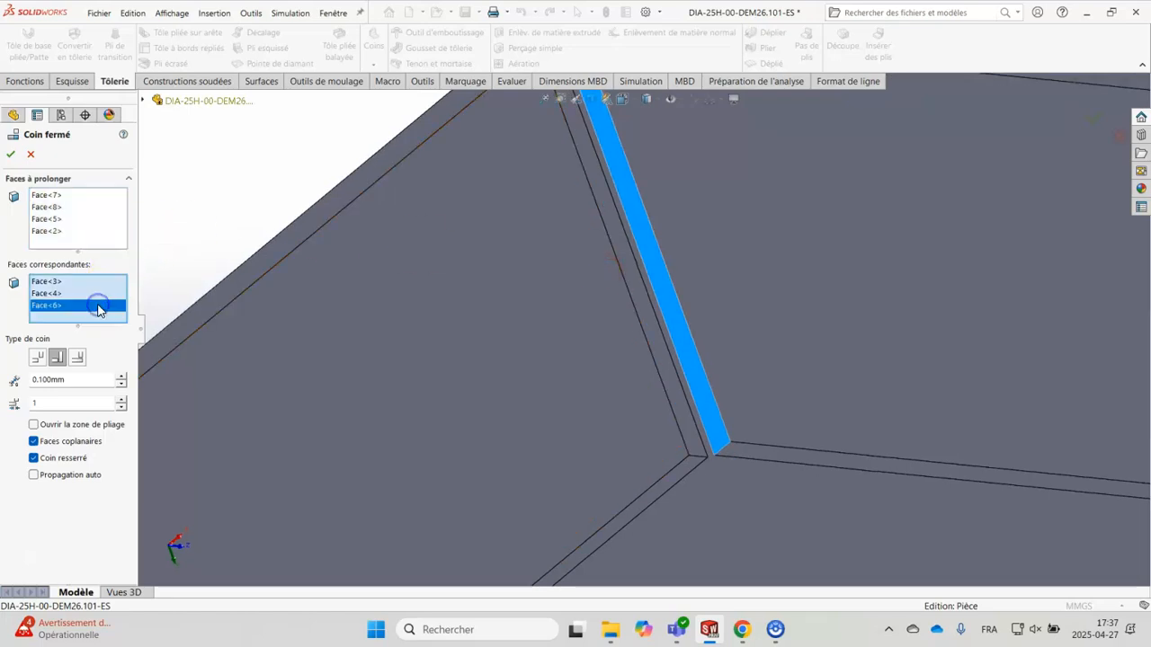
click(667, 385)
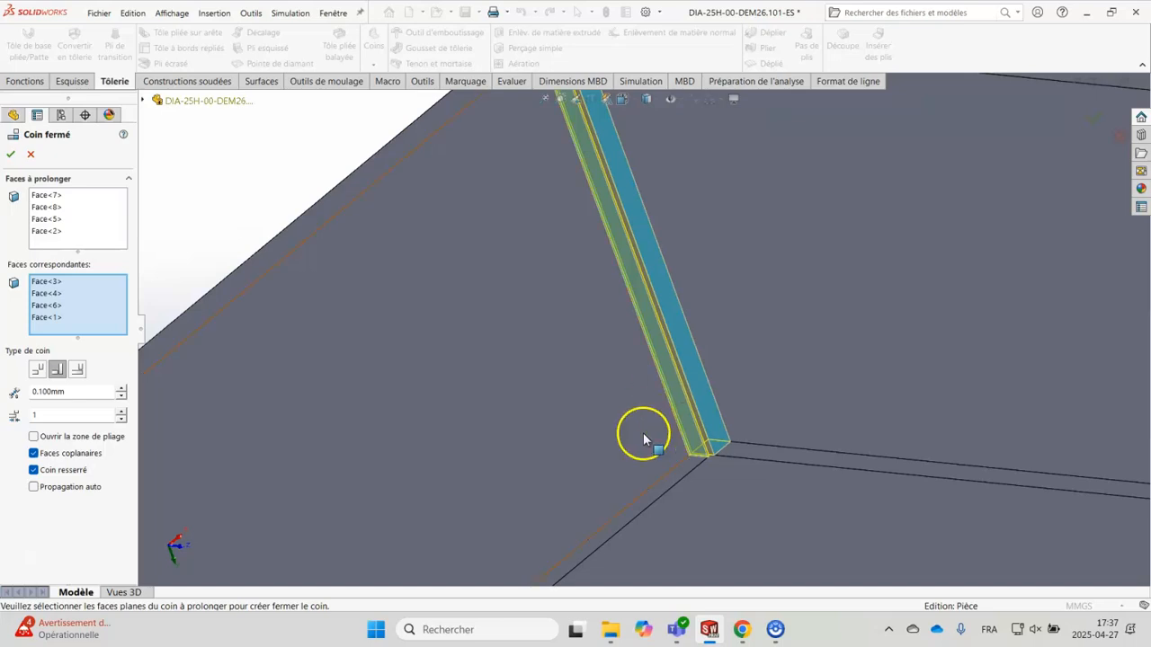
click(10, 155)
Examine the closed flange corners and circular reliefs at each corner of the tray from the underside
scroll(656, 503, up, 5)
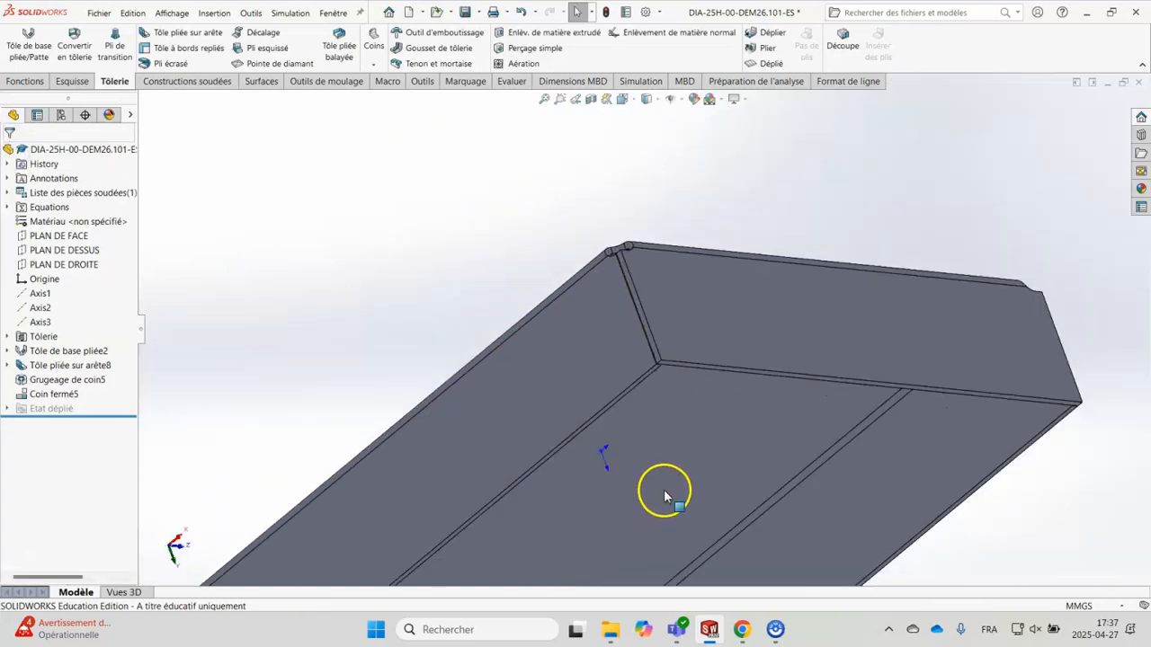
scroll(924, 436, down, 5)
scroll(578, 308, up, 5)
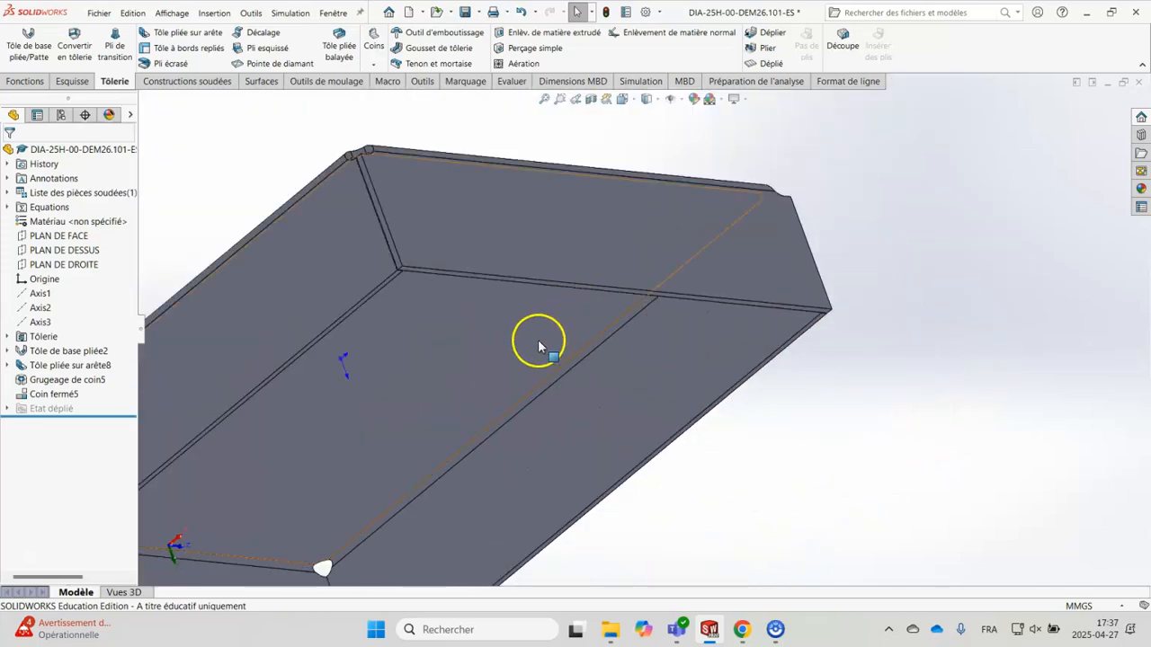
scroll(538, 346, down, 5)
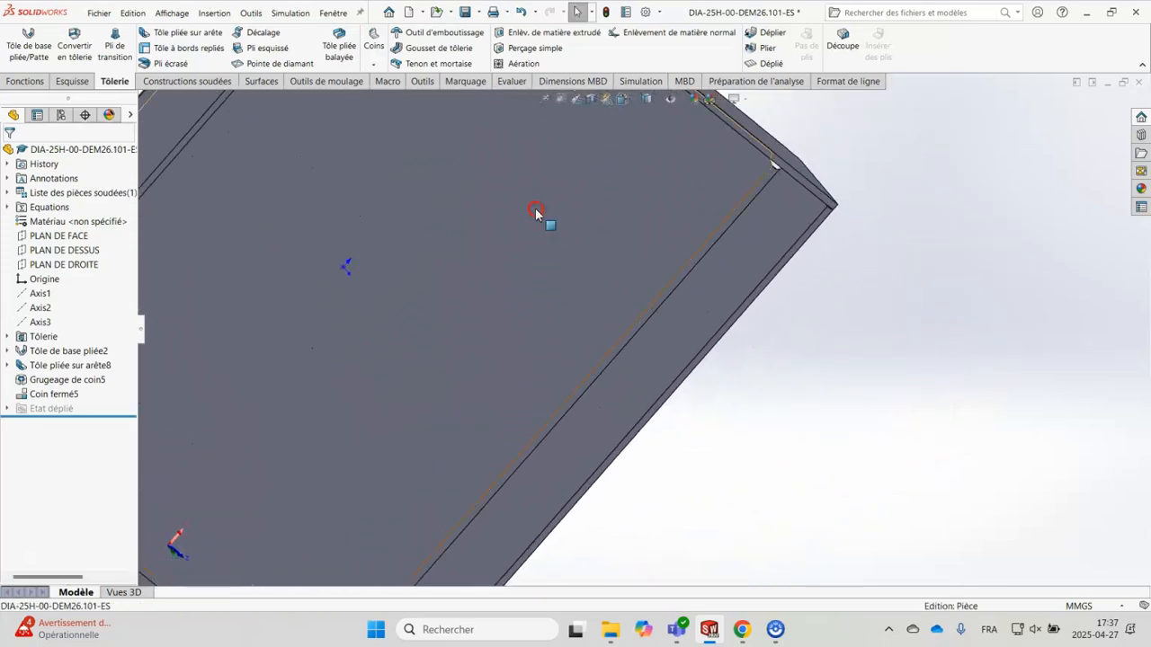
scroll(851, 207, down, 7)
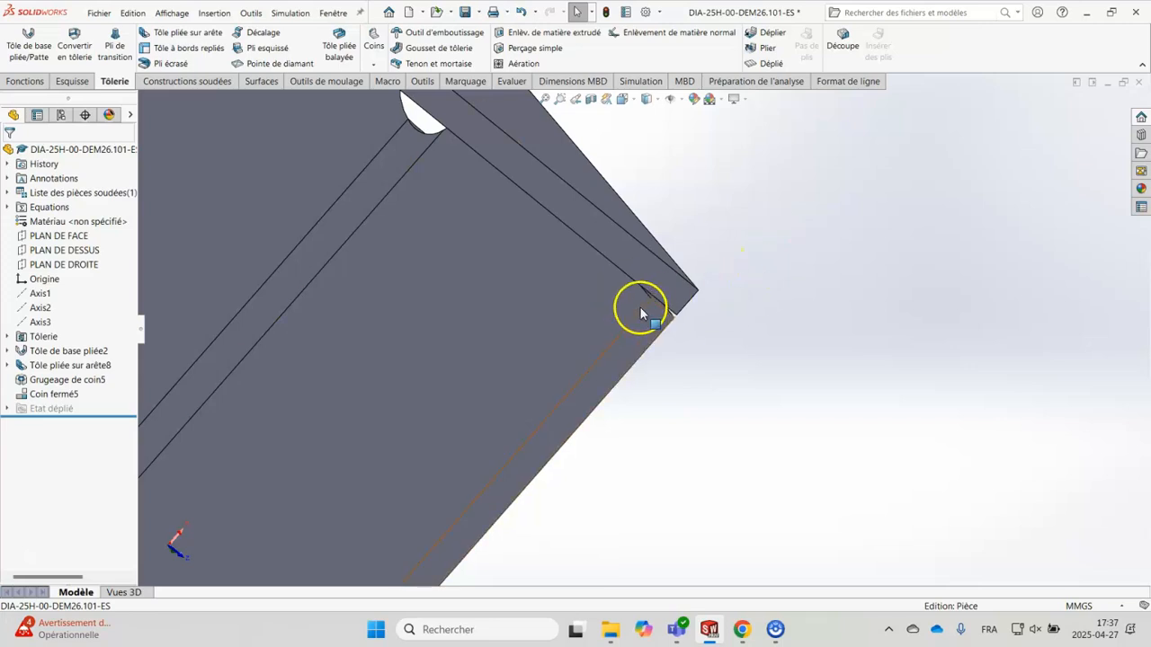
scroll(694, 303, up, 6)
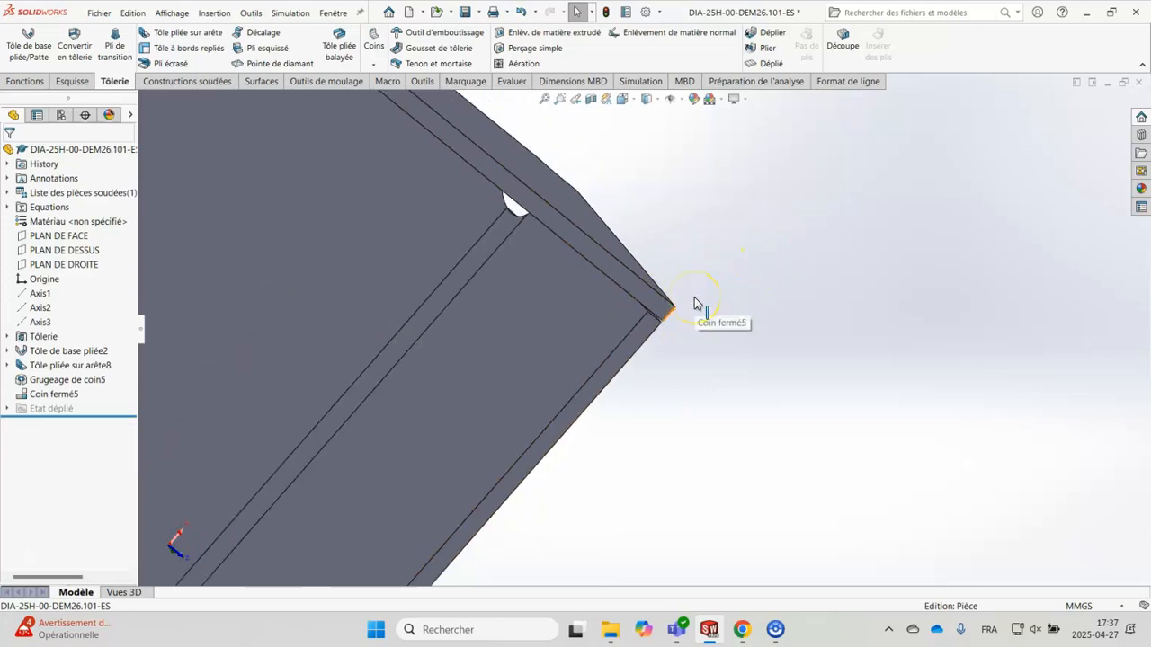
scroll(446, 154, down, 6)
scroll(449, 162, down, 3)
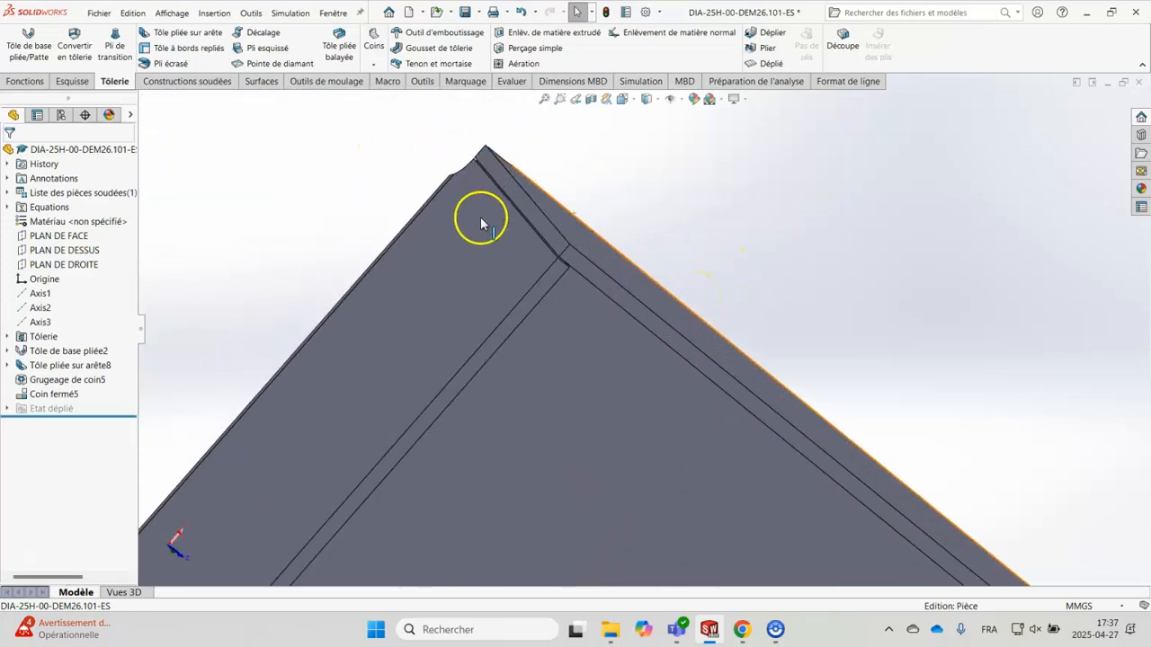
scroll(575, 261, down, 5)
scroll(592, 334, up, 5)
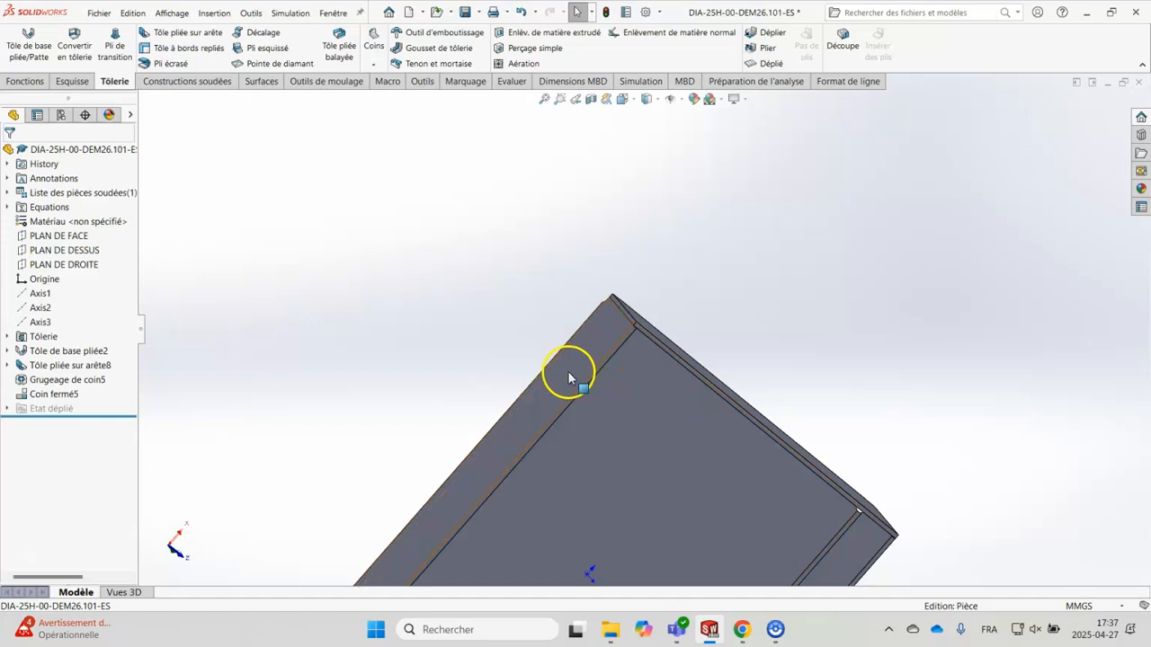
scroll(709, 506, up, 5)
scroll(642, 436, down, 8)
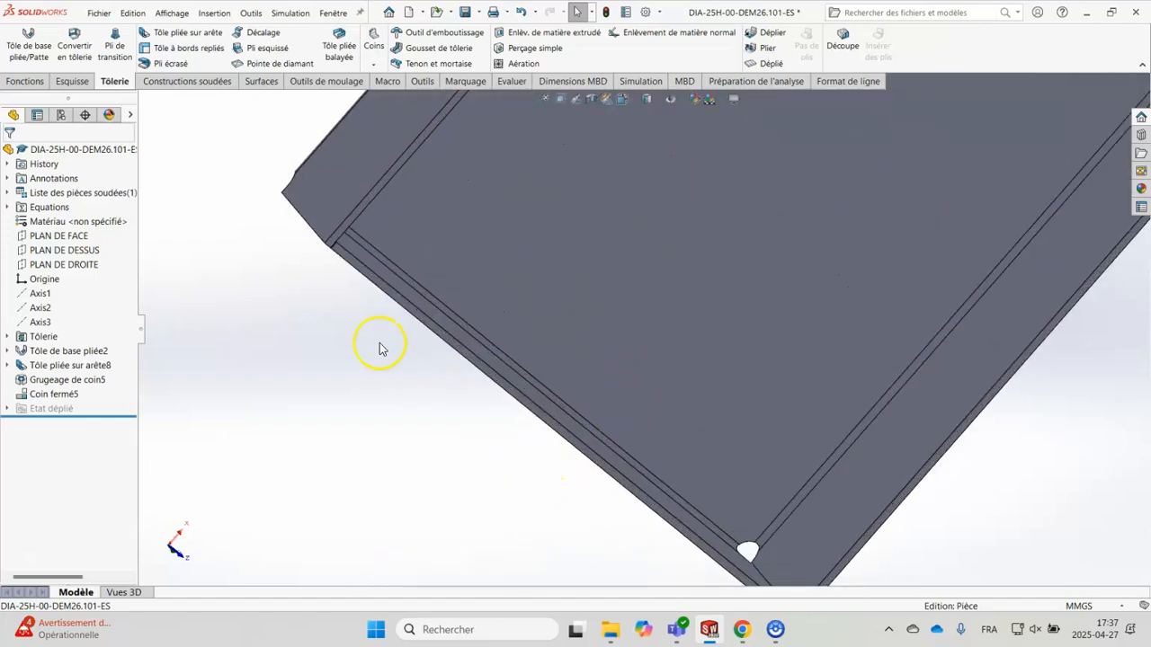
scroll(444, 273, up, 6)
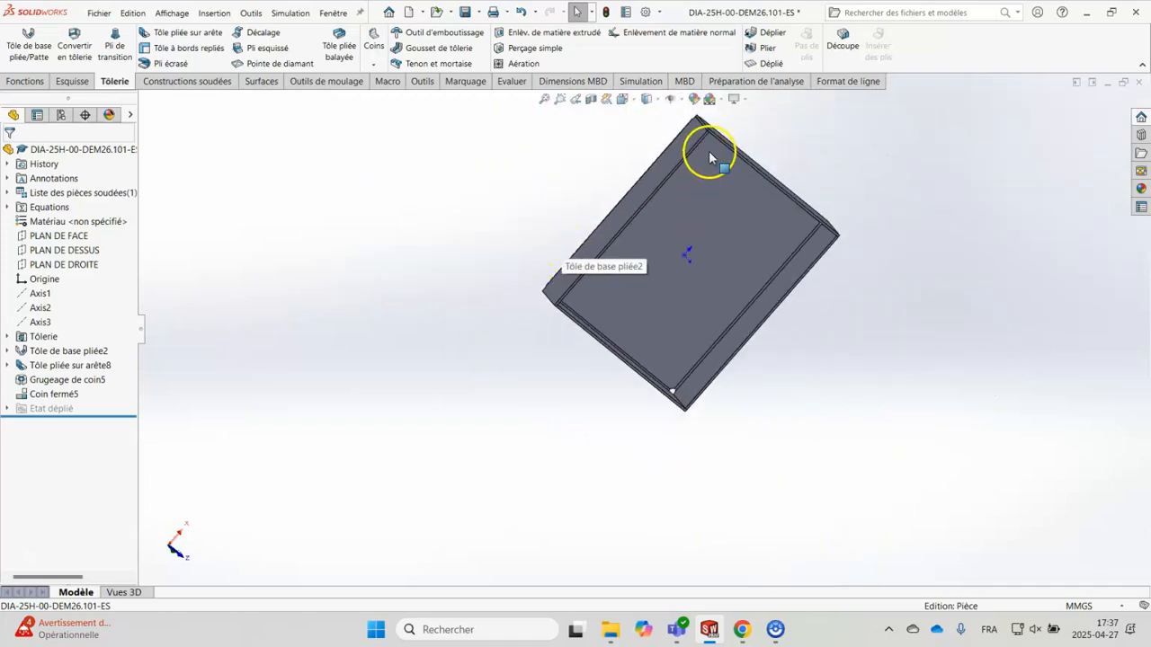
scroll(709, 158, down, 5)
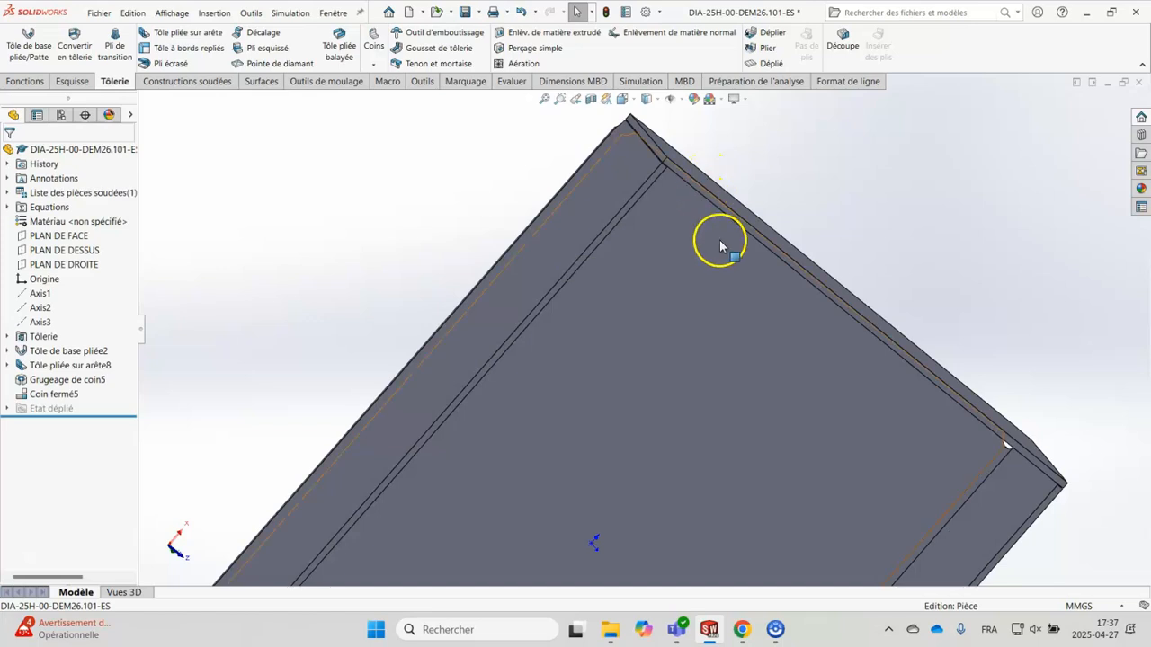
scroll(876, 482, up, 4)
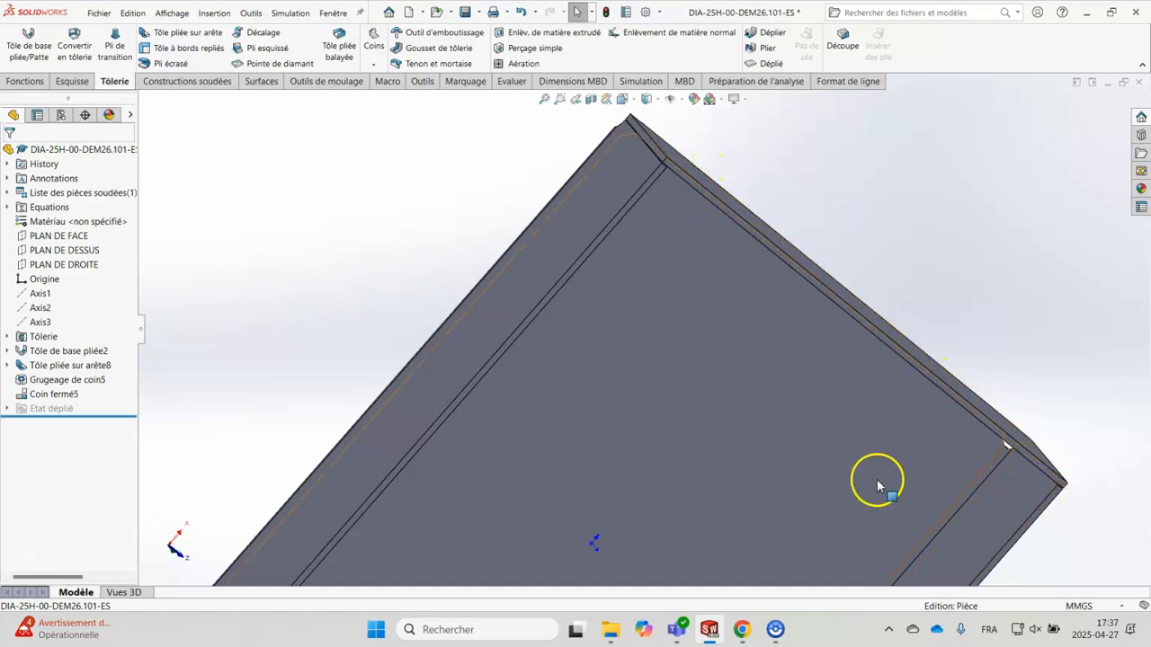
scroll(651, 536, down, 1)
scroll(608, 494, down, 4)
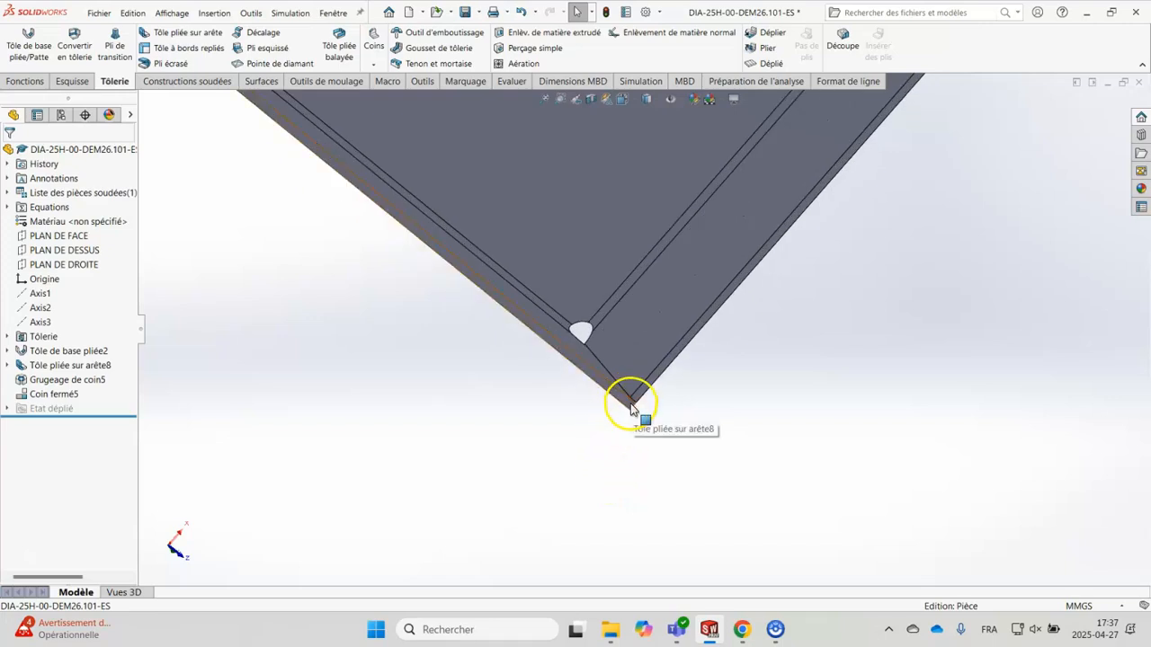
scroll(629, 405, up, 4)
scroll(795, 176, down, 4)
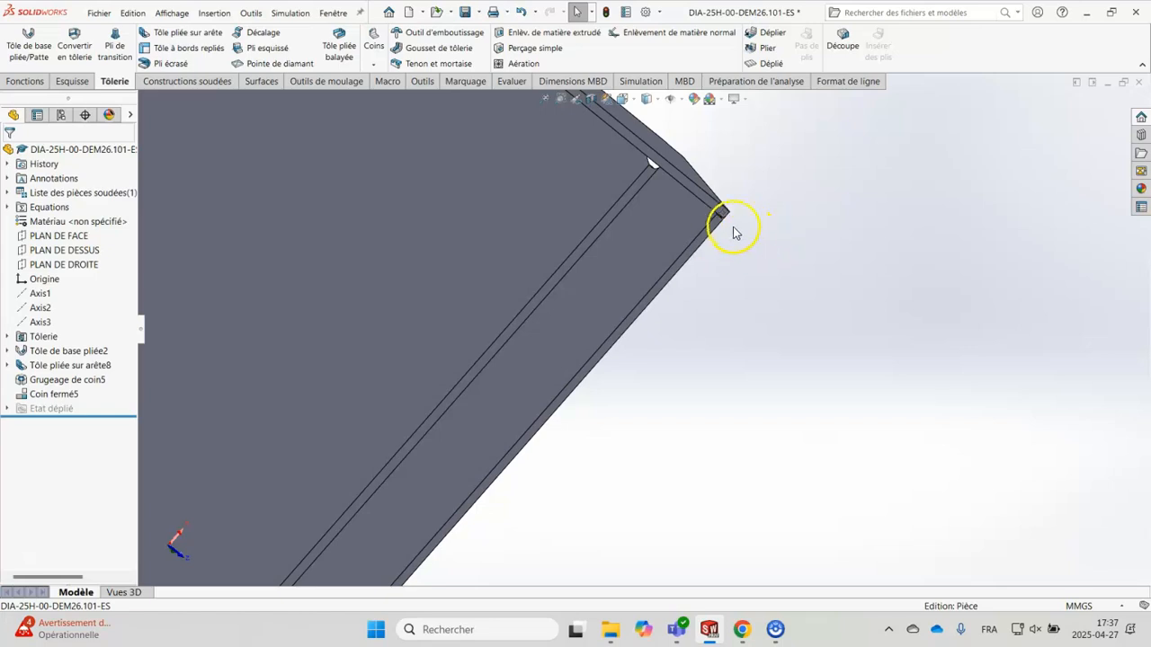
scroll(740, 232, up, 4)
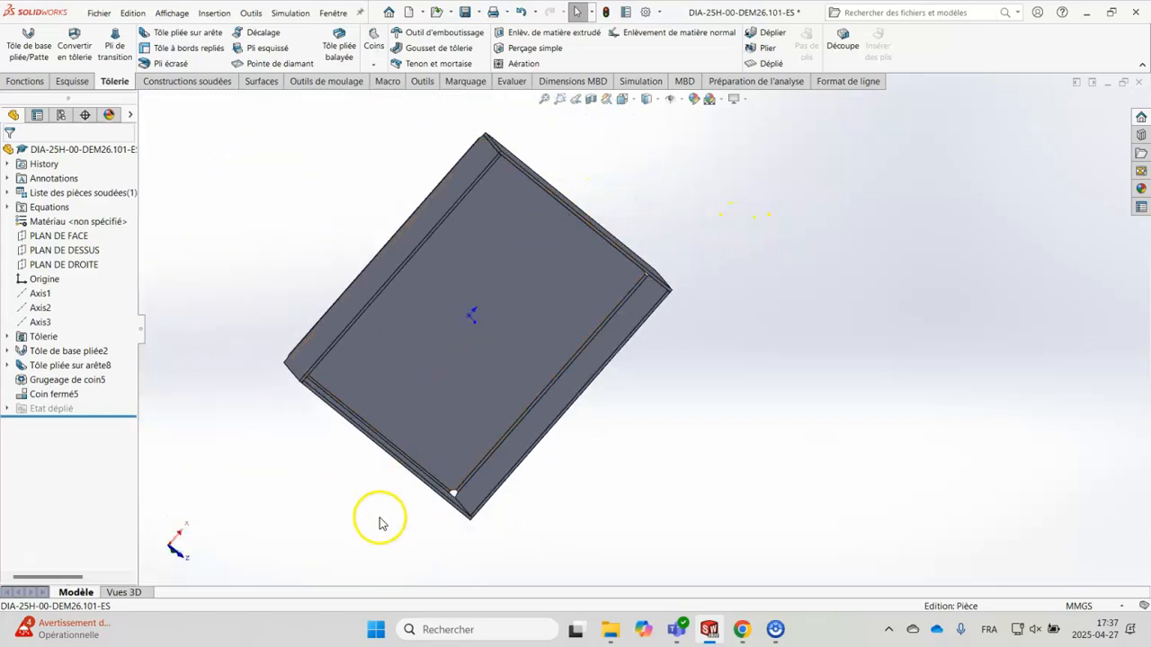
scroll(425, 485, down, 2)
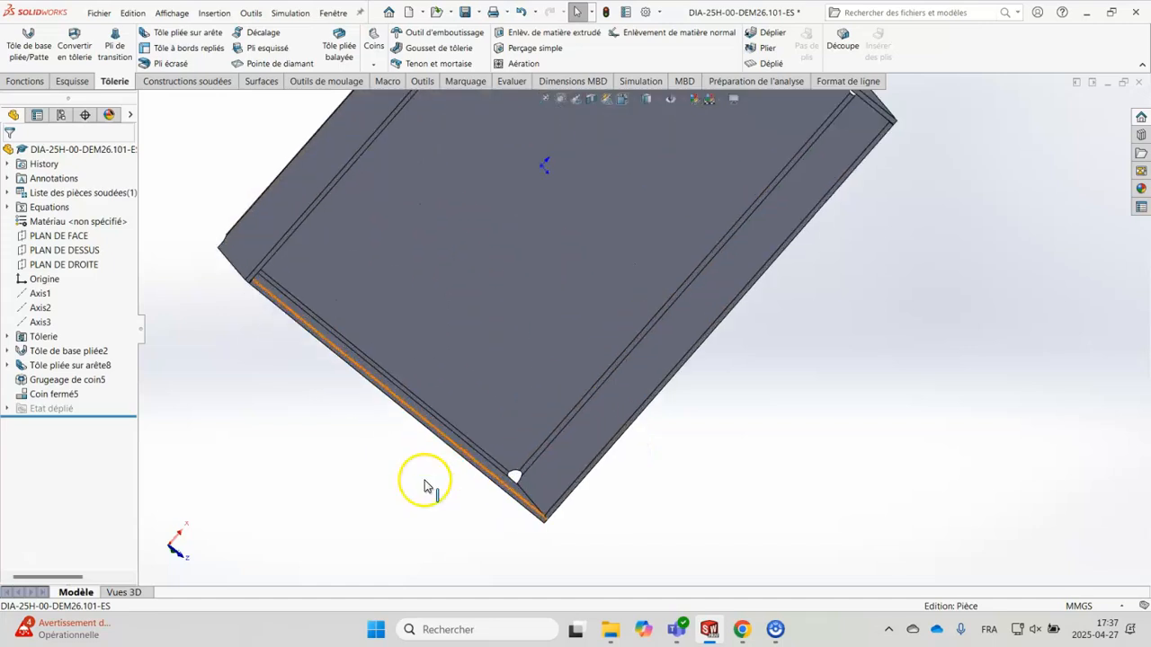
Compare how the flanges overlap at the individual closed corners of the tray and check whether all corners close in the same direction
scroll(428, 486, down, 2)
scroll(548, 526, down, 2)
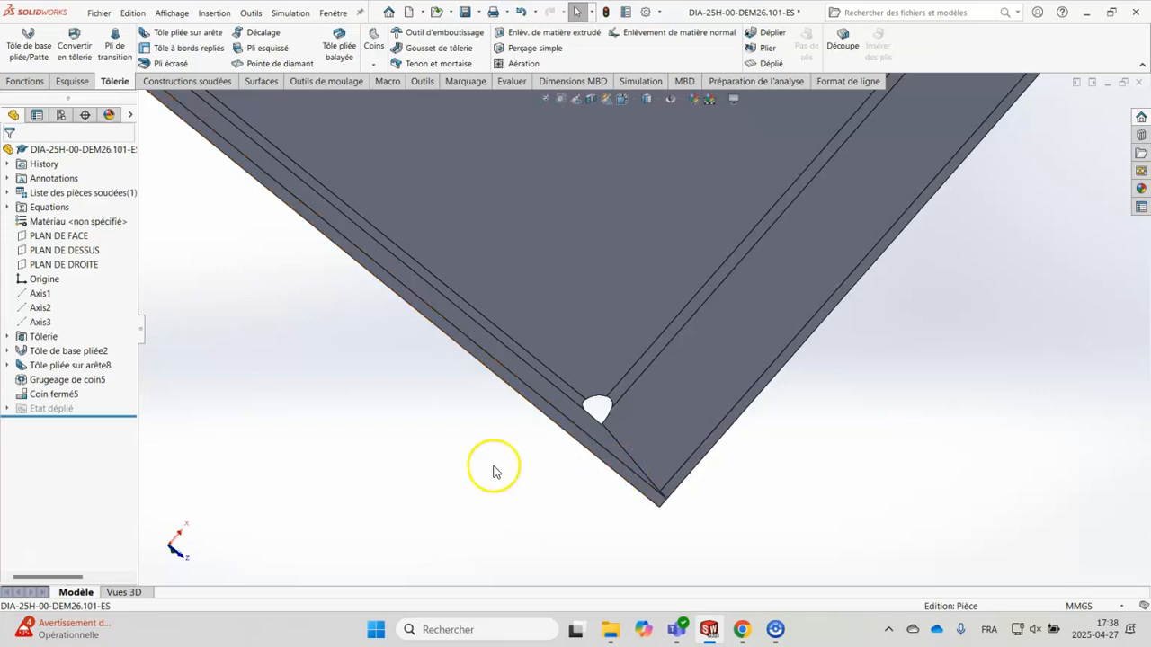
scroll(493, 468, up, 3)
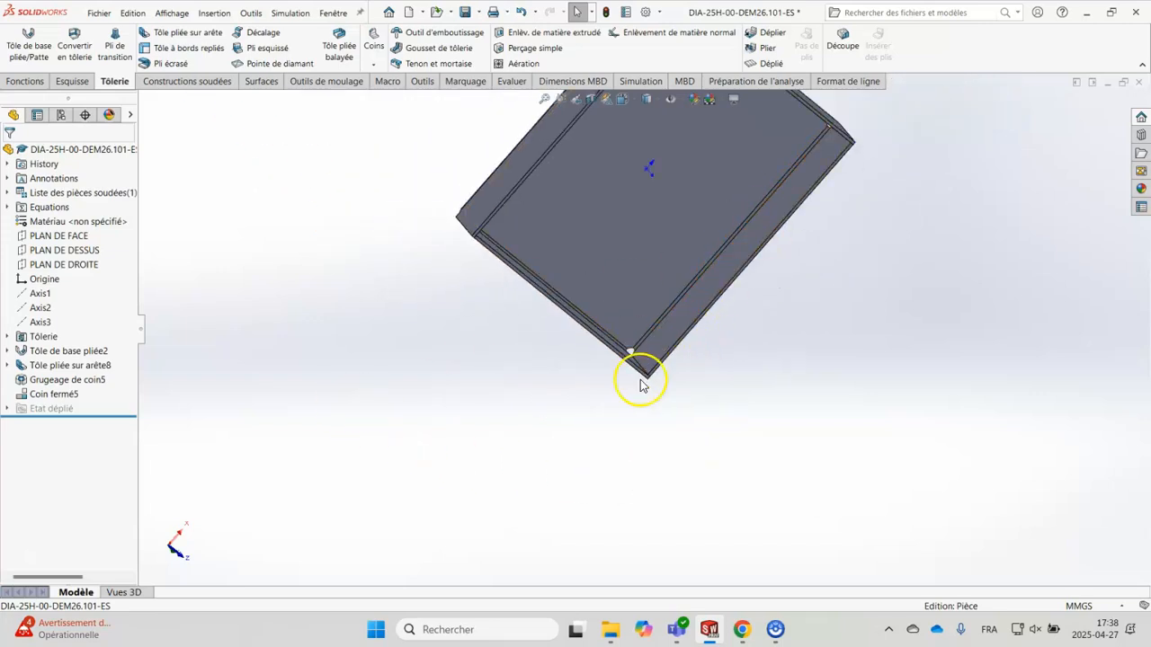
scroll(505, 268, down, 3)
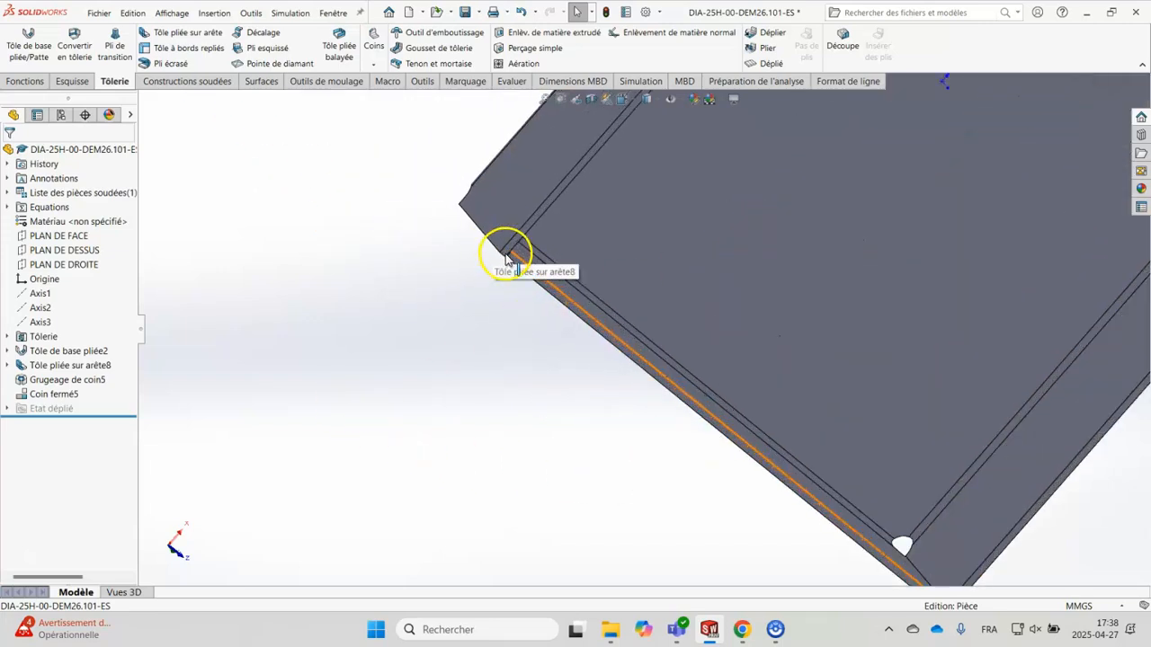
scroll(505, 258, down, 2)
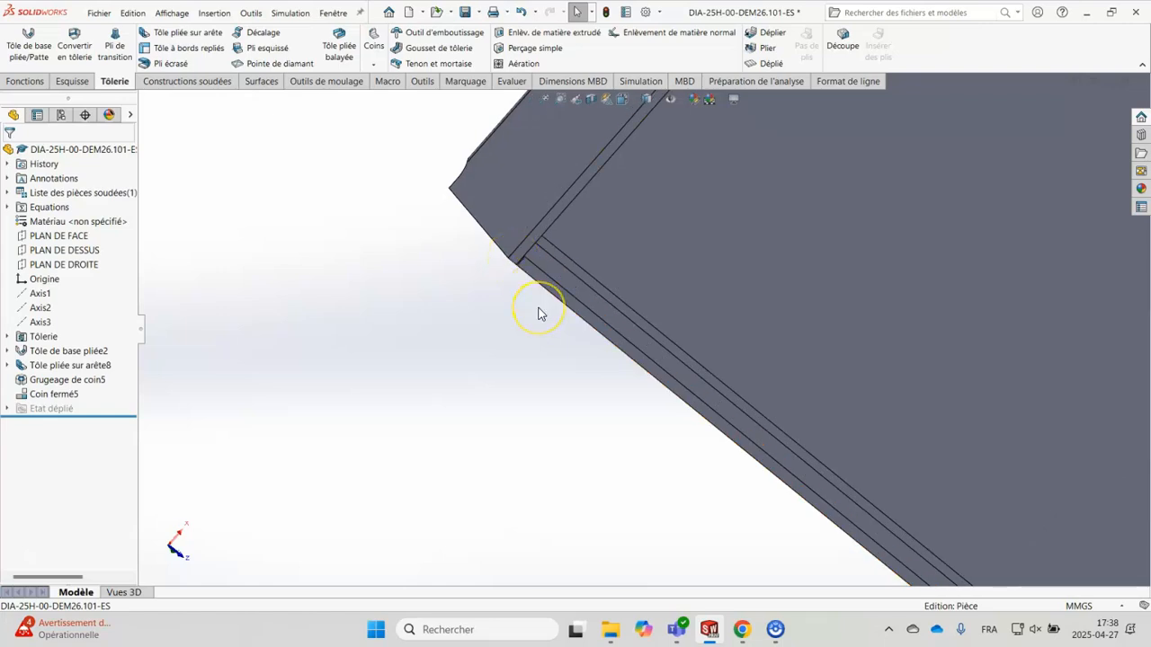
scroll(540, 313, up, 5)
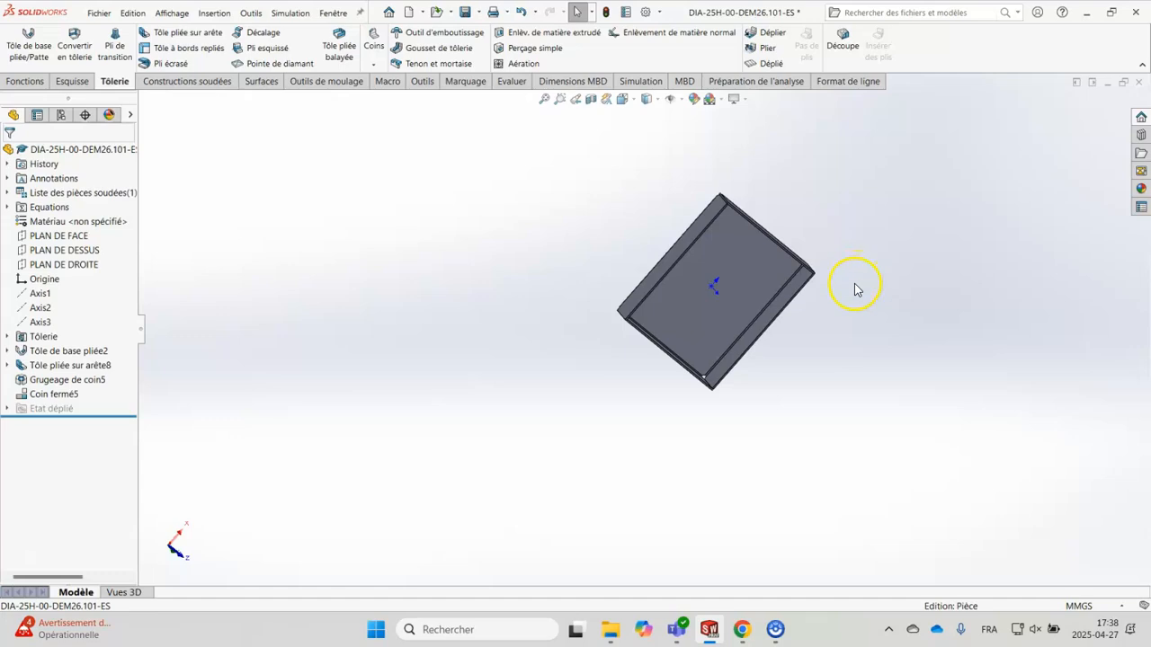
scroll(856, 294, down, 3)
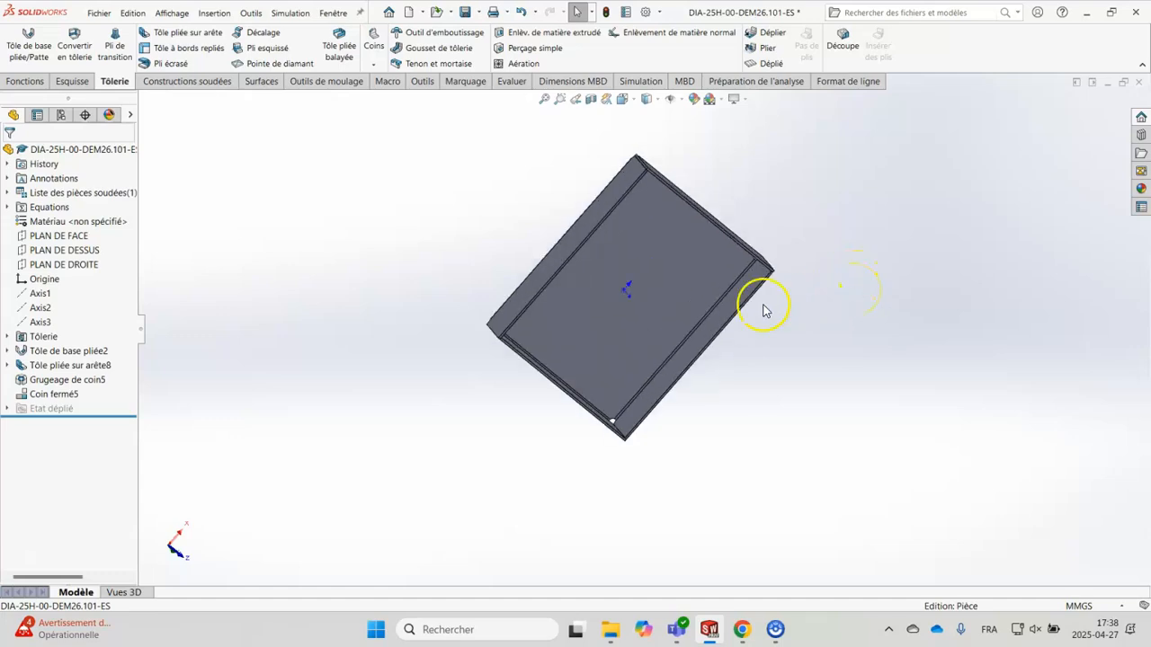
scroll(522, 337, down, 3)
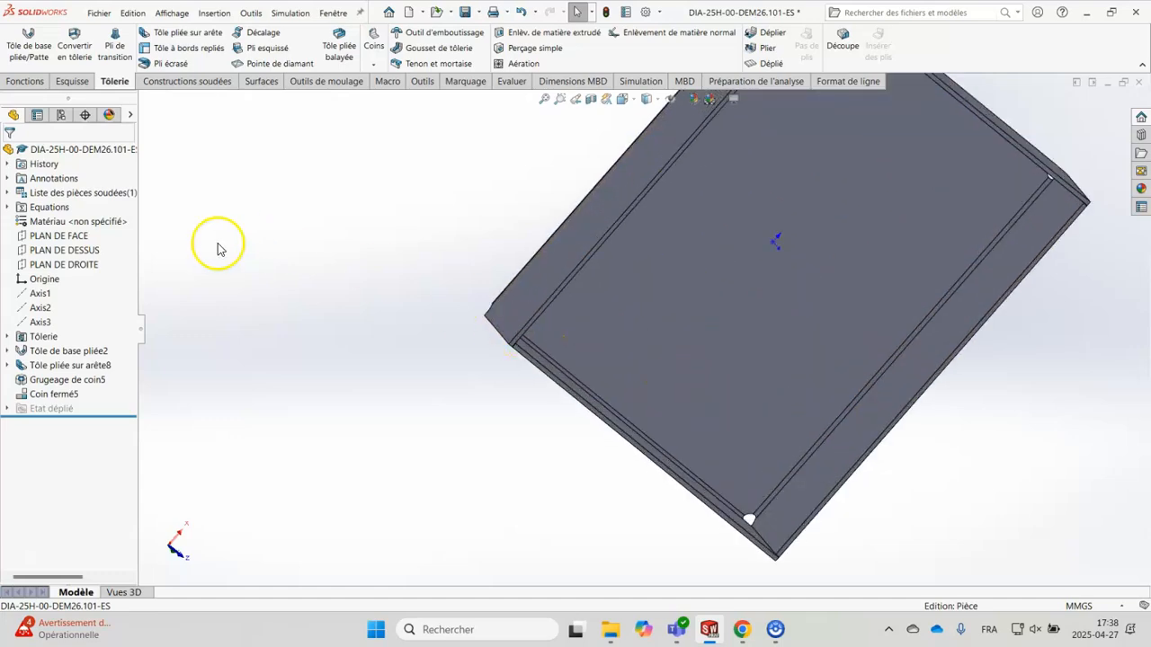
Edit the closed corner feature and remove one corner's flange end faces from both the faces to extend and the matching faces
click(52, 401)
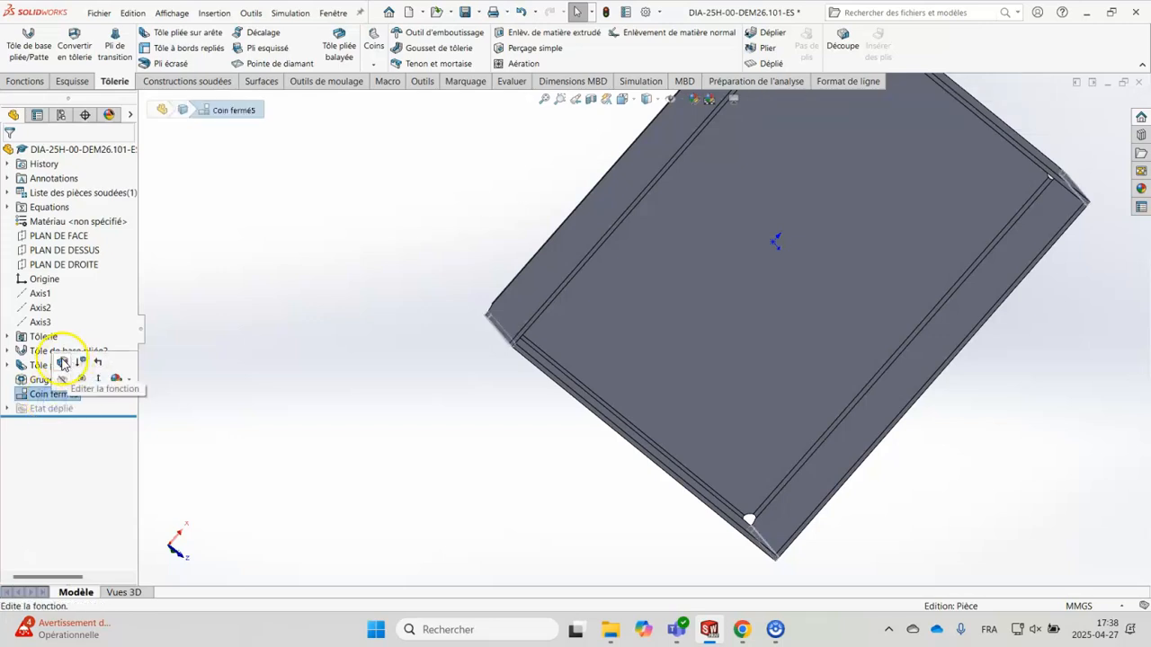
click(63, 367)
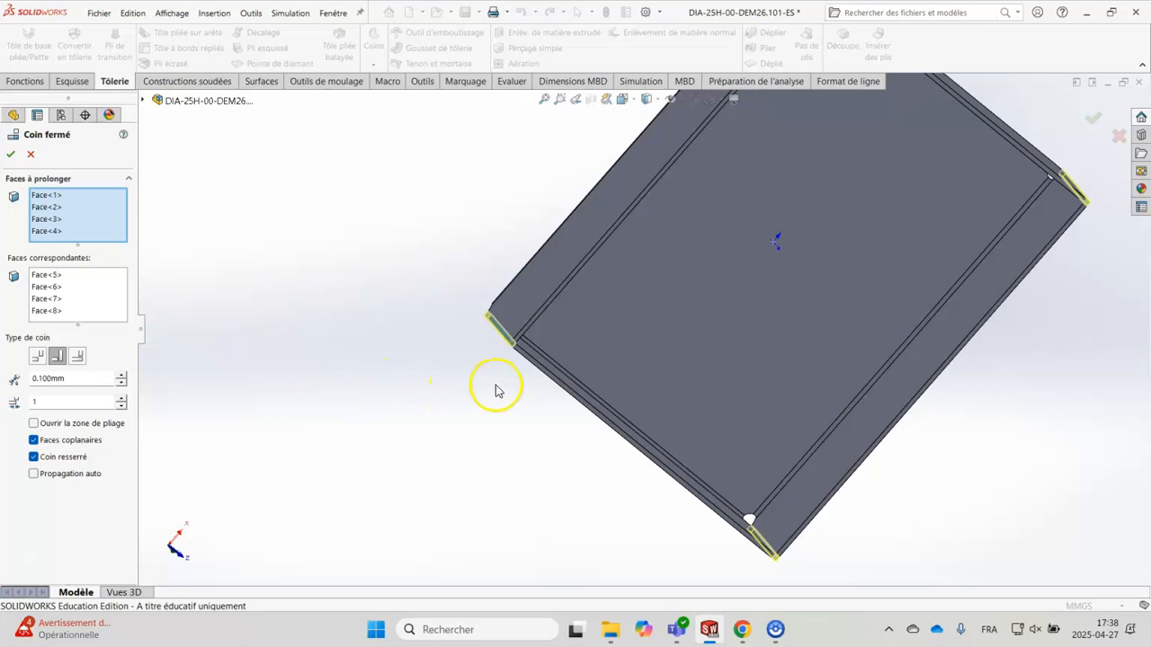
scroll(519, 379, down, 3)
scroll(541, 320, down, 1)
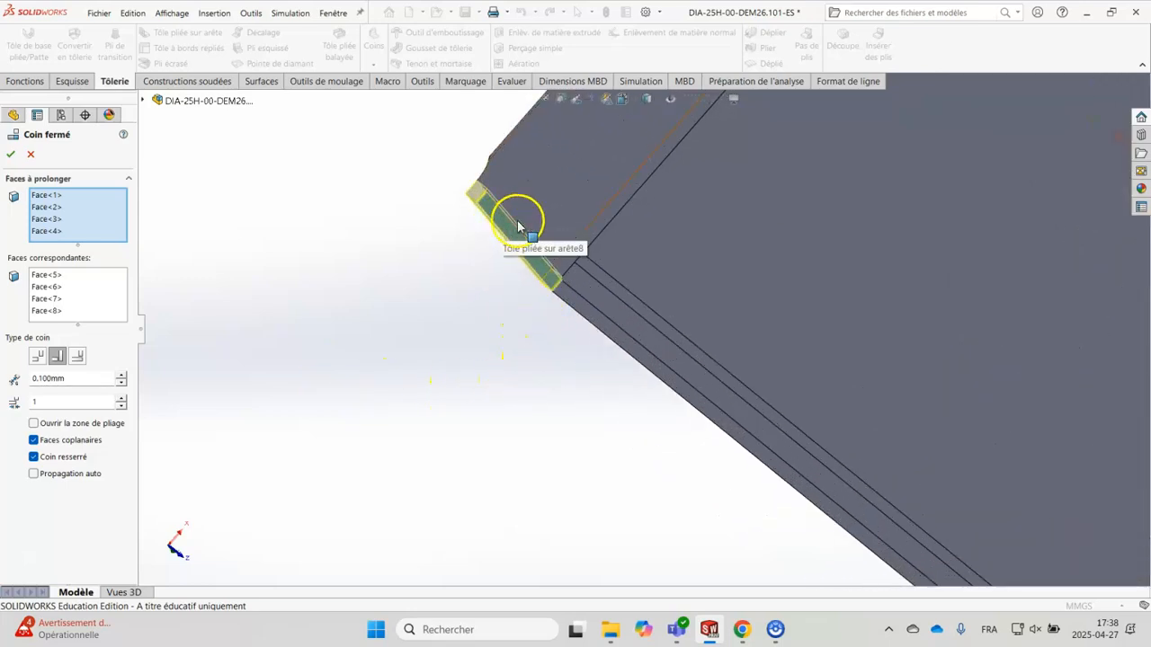
middle_drag(500, 331, 517, 276)
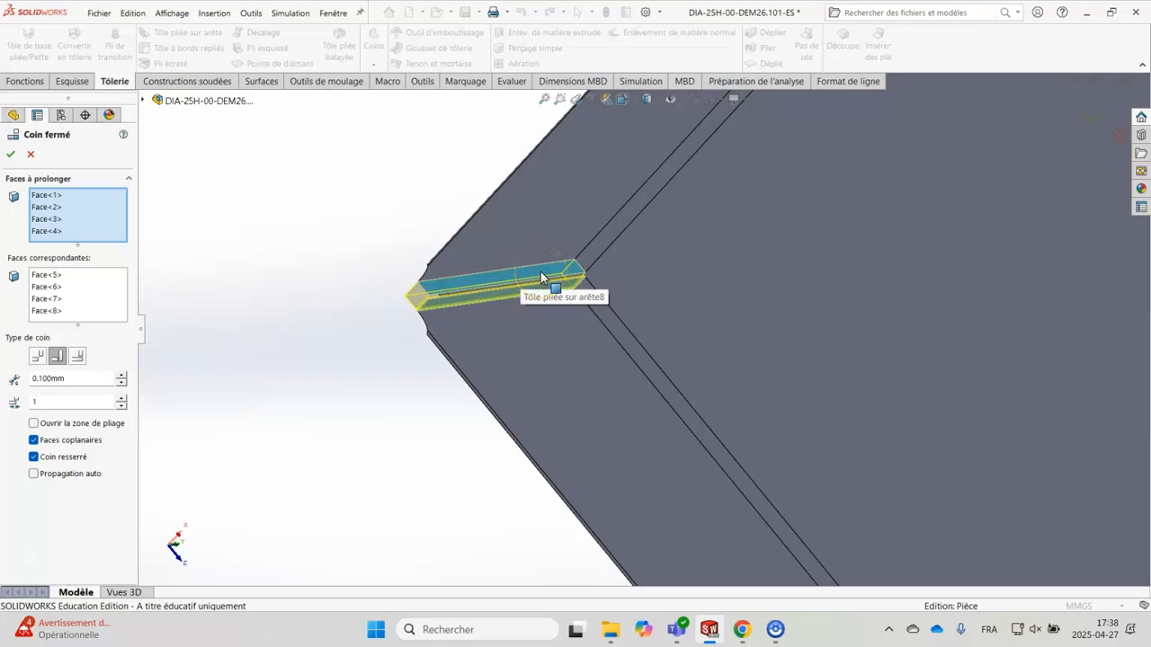
click(103, 256)
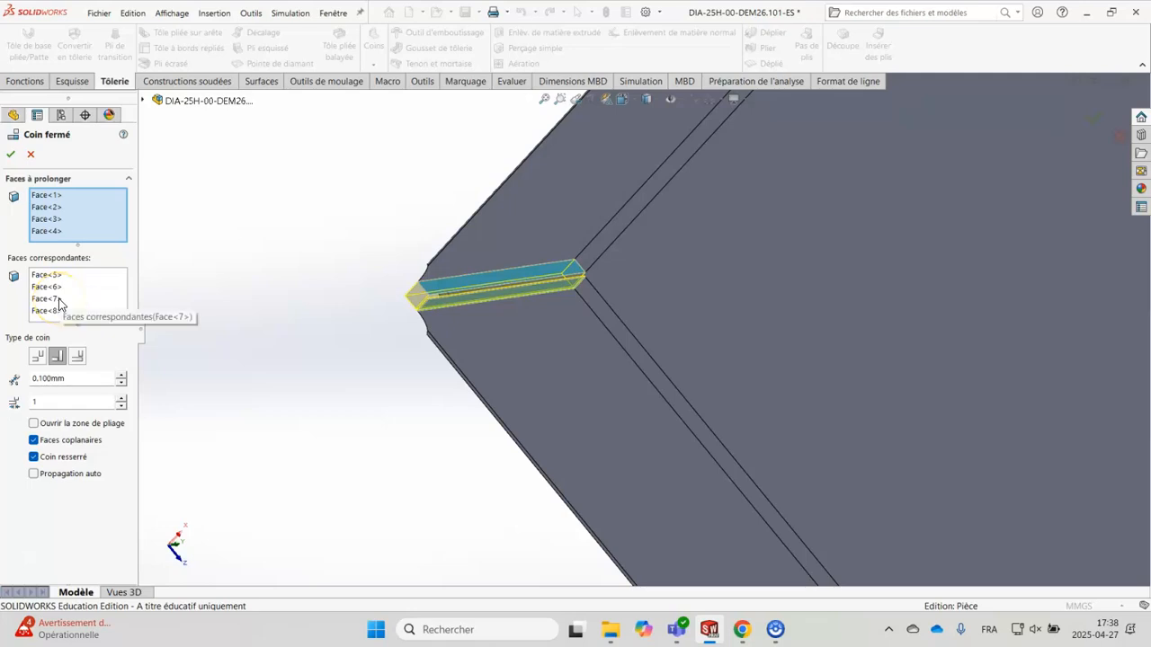
click(406, 286)
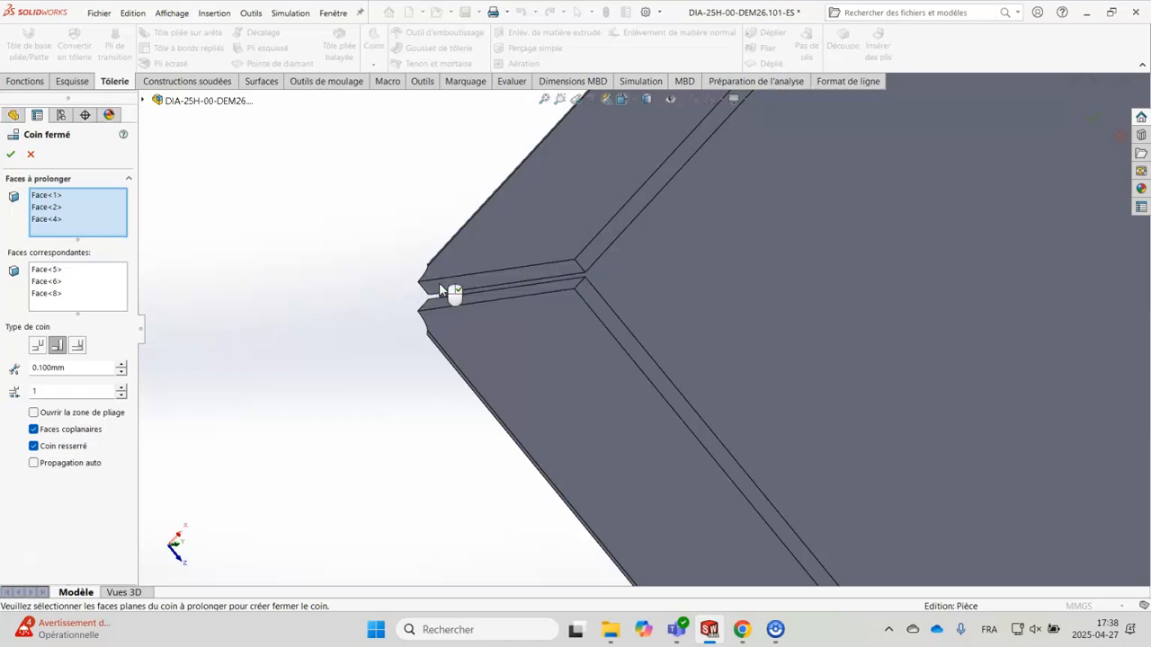
click(441, 289)
Examine the previewed extension direction at the other three corners of the tray while the closed corner feature is being edited
middle_drag(412, 296, 882, 263)
scroll(637, 186, down, 2)
scroll(891, 399, down, 4)
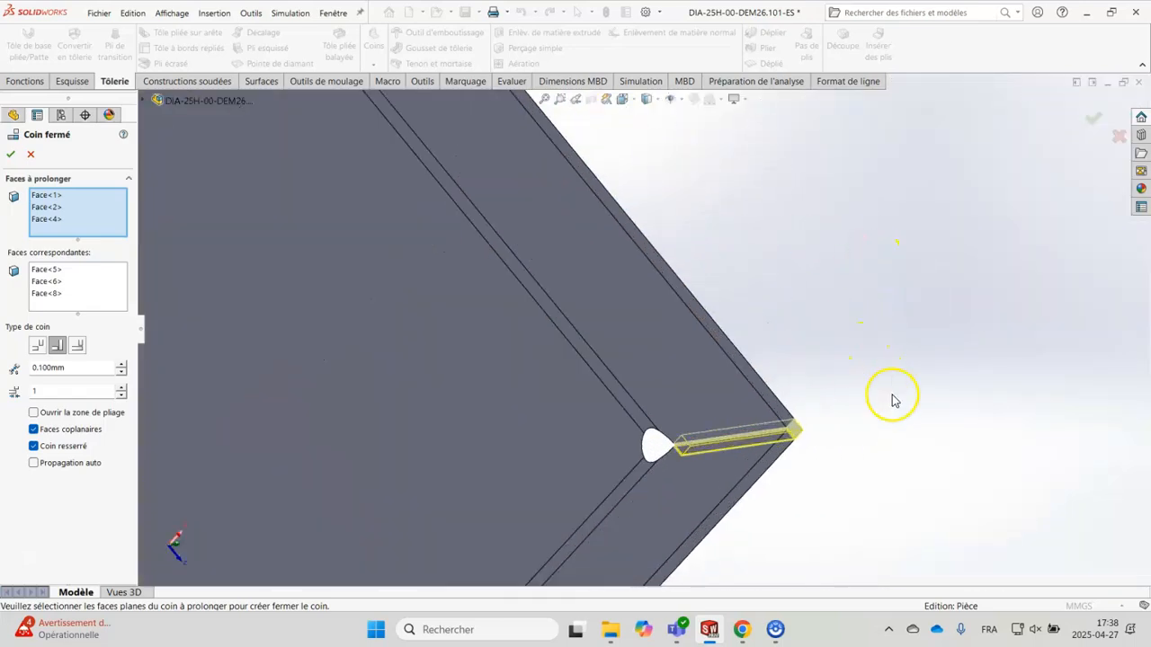
scroll(495, 398, up, 5)
scroll(342, 386, down, 3)
scroll(488, 496, up, 2)
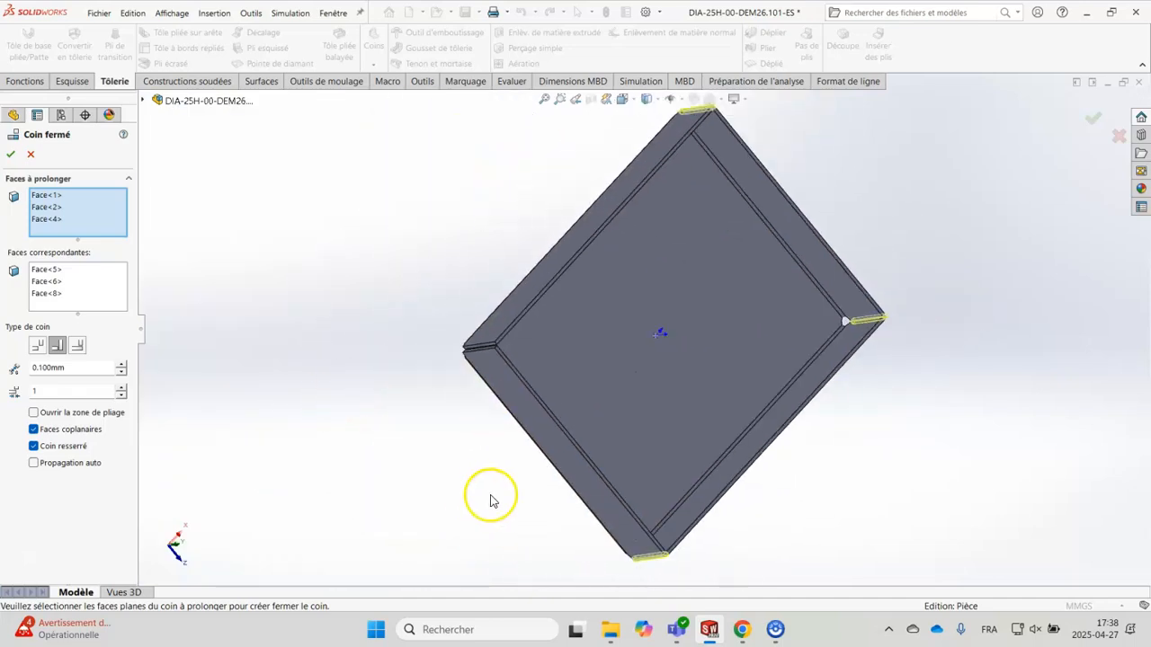
scroll(665, 510, down, 3)
scroll(666, 508, down, 5)
scroll(616, 420, down, 4)
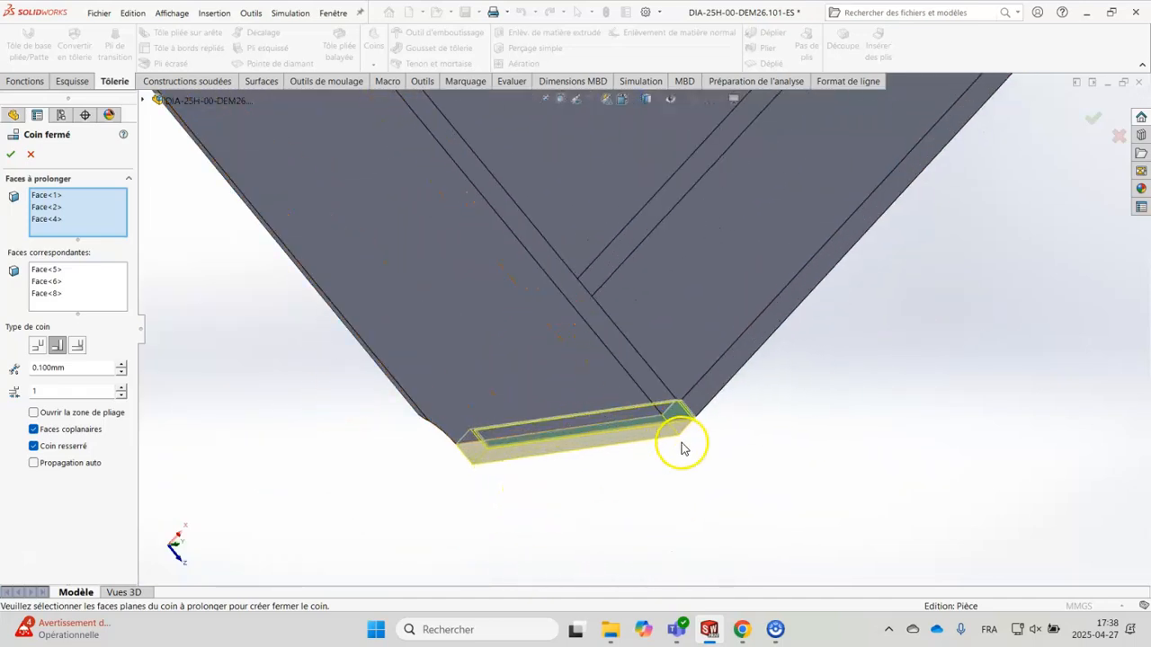
scroll(354, 283, up, 5)
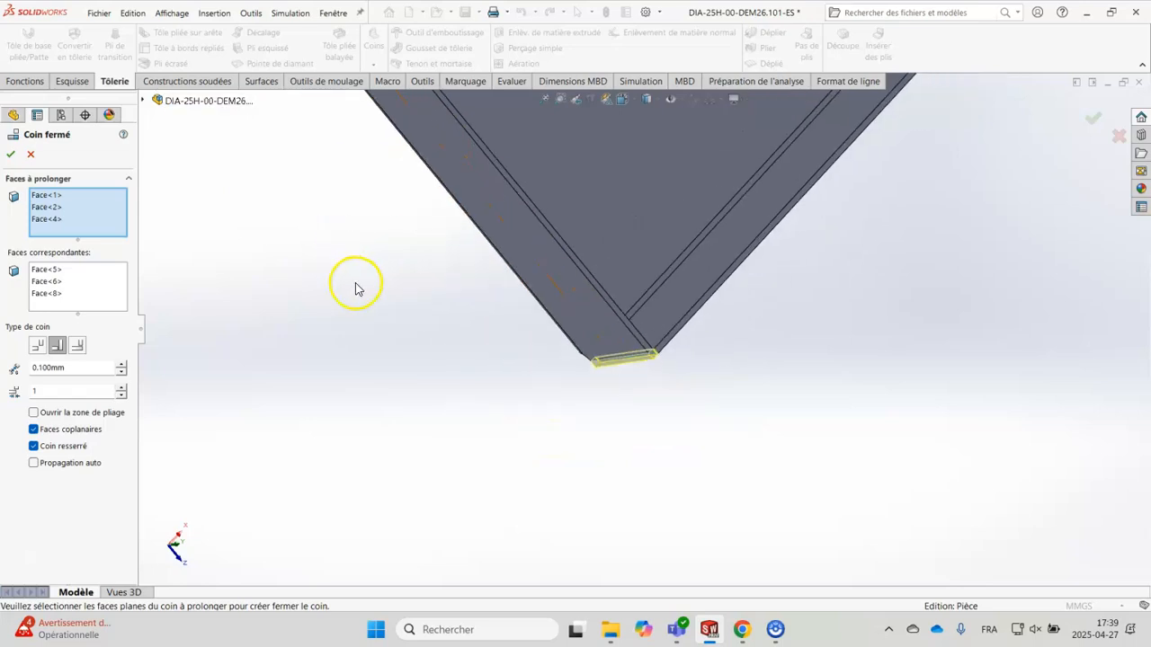
scroll(470, 180, down, 6)
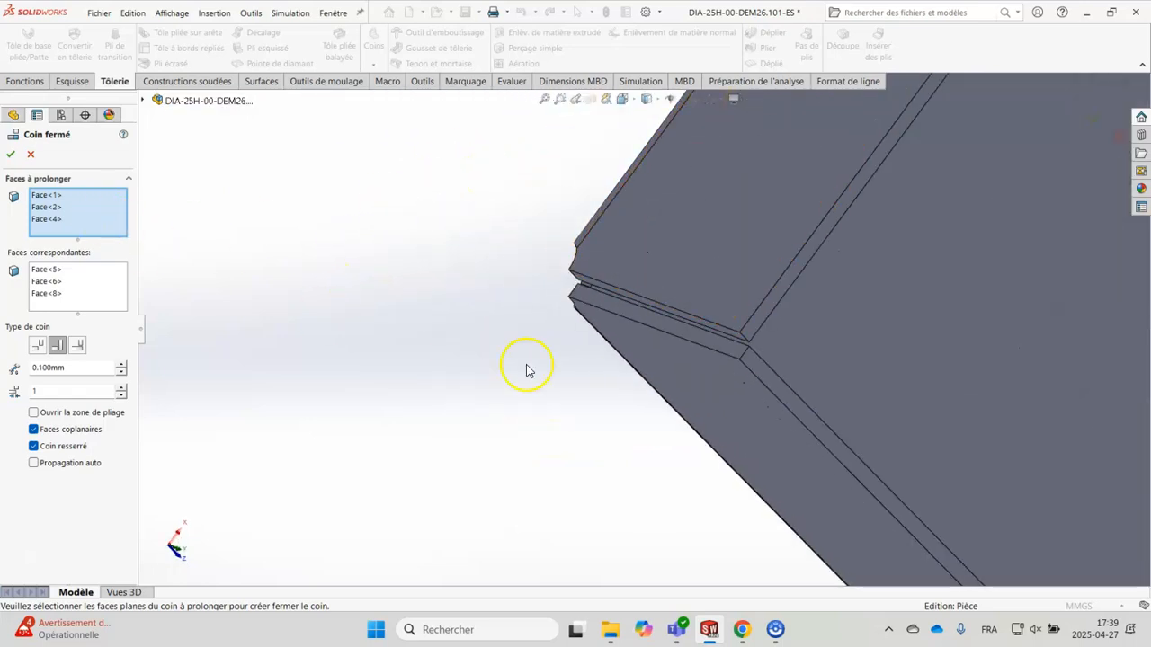
Reassign the open corner's end faces with extending and matching roles swapped, and accept the closed corner with a 0.100 mm gap
click(634, 317)
middle_drag(561, 426, 557, 368)
click(69, 307)
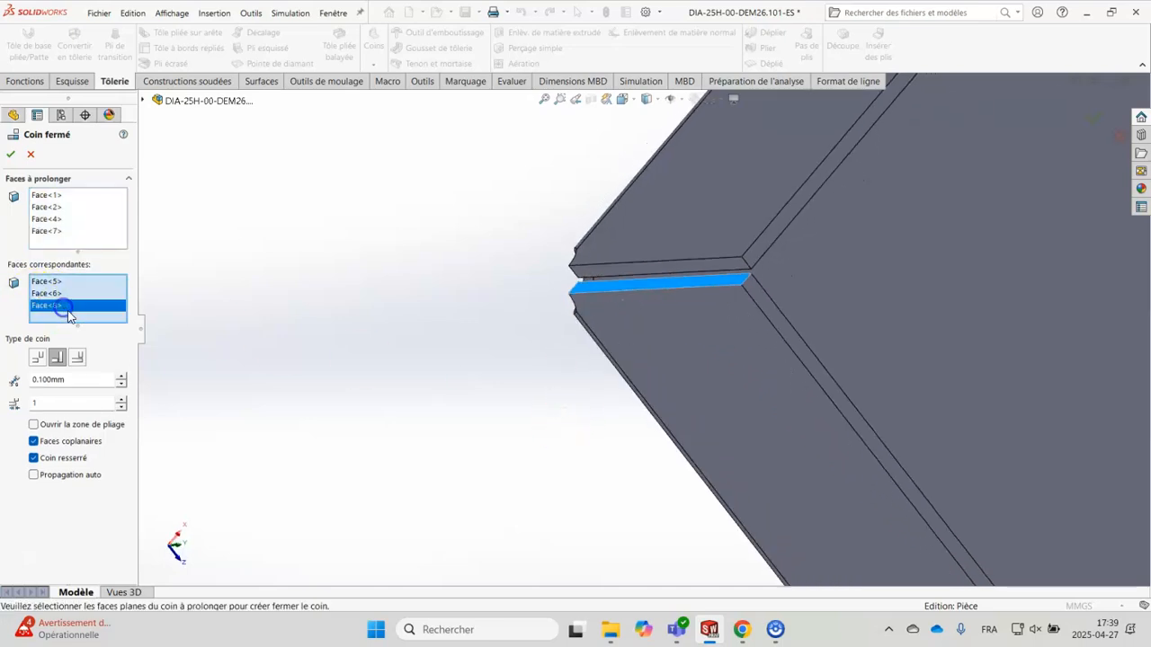
click(585, 264)
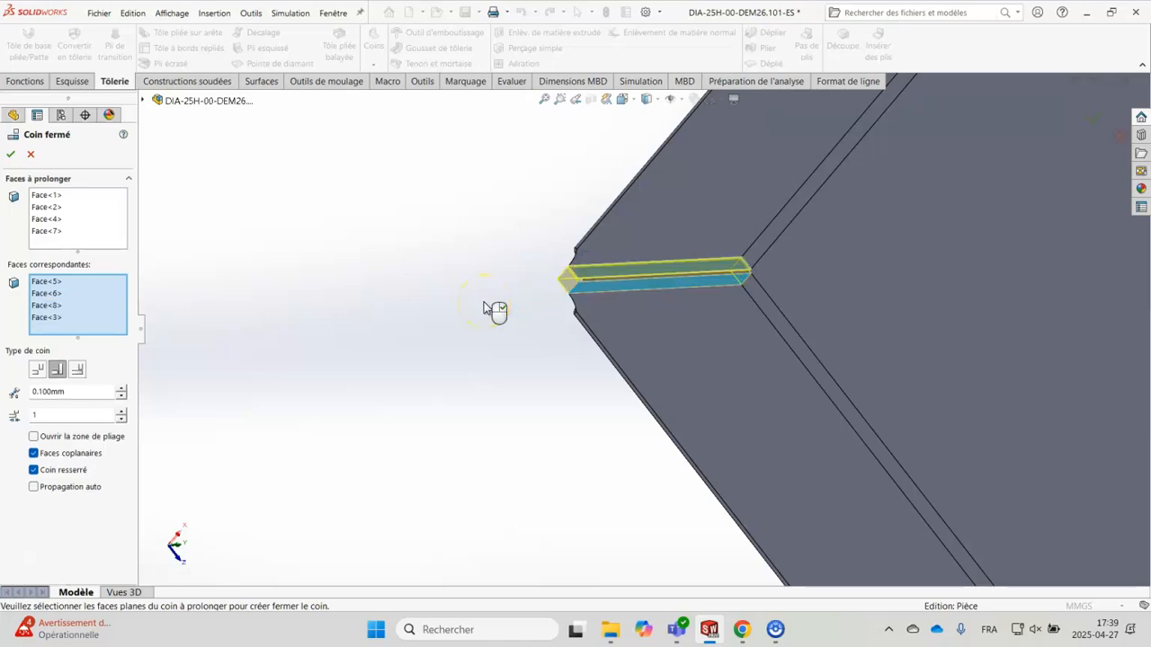
click(11, 157)
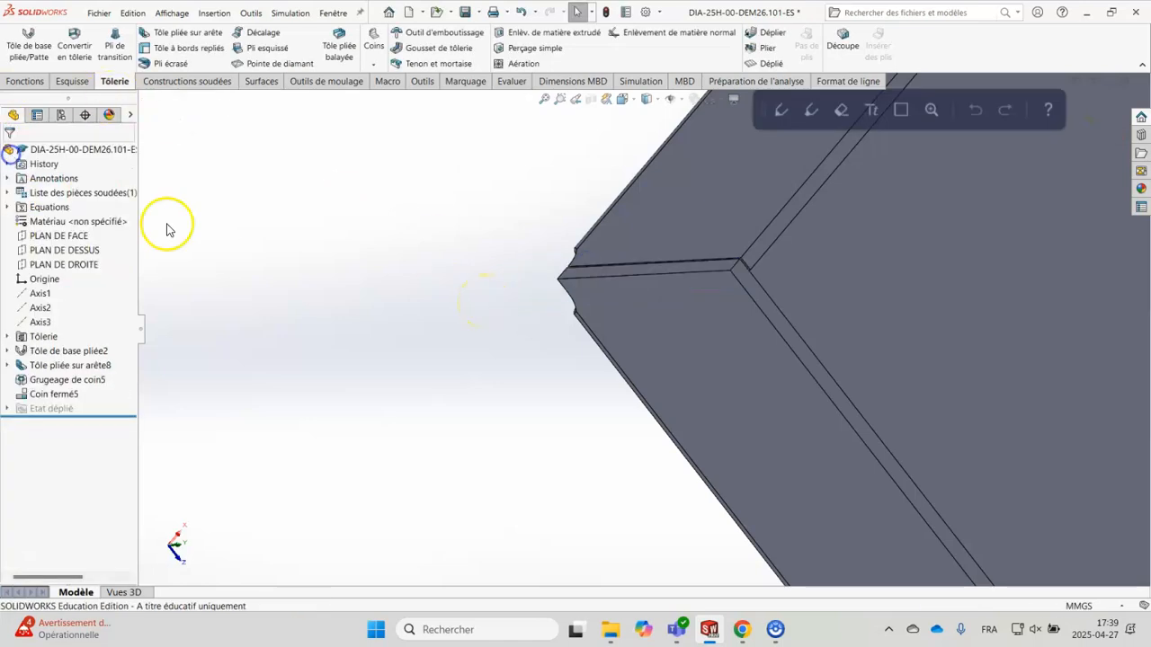
Save the part, and review its custom file properties and accept them
middle_drag(560, 432, 824, 537)
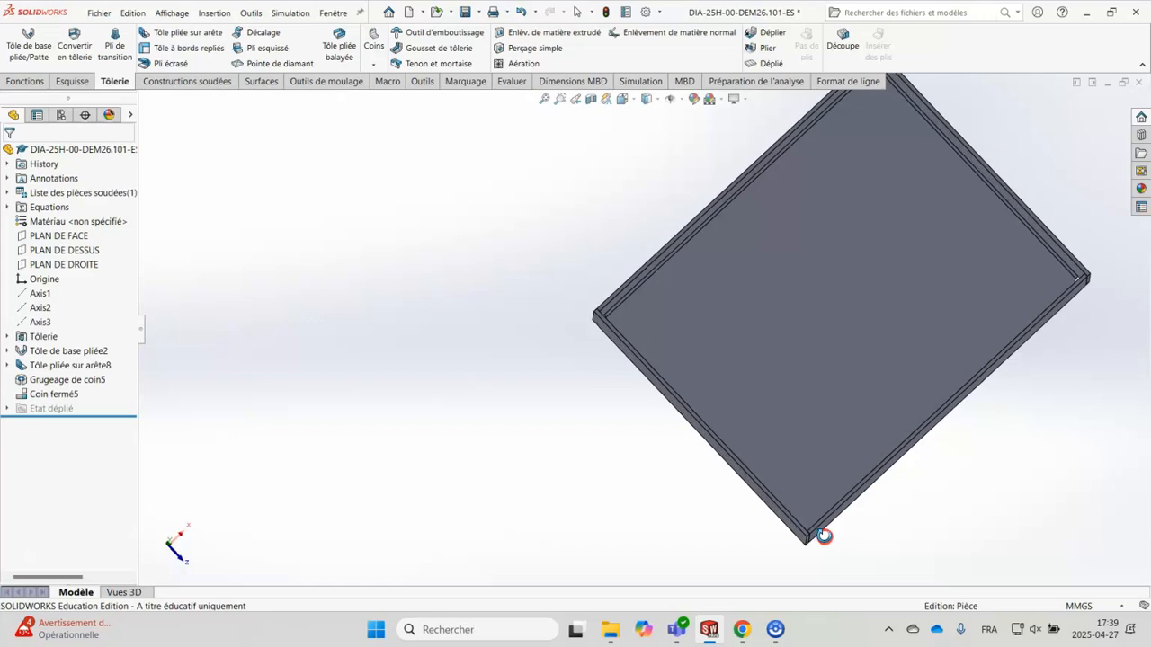
scroll(955, 433, up, 3)
middle_drag(848, 464, 807, 330)
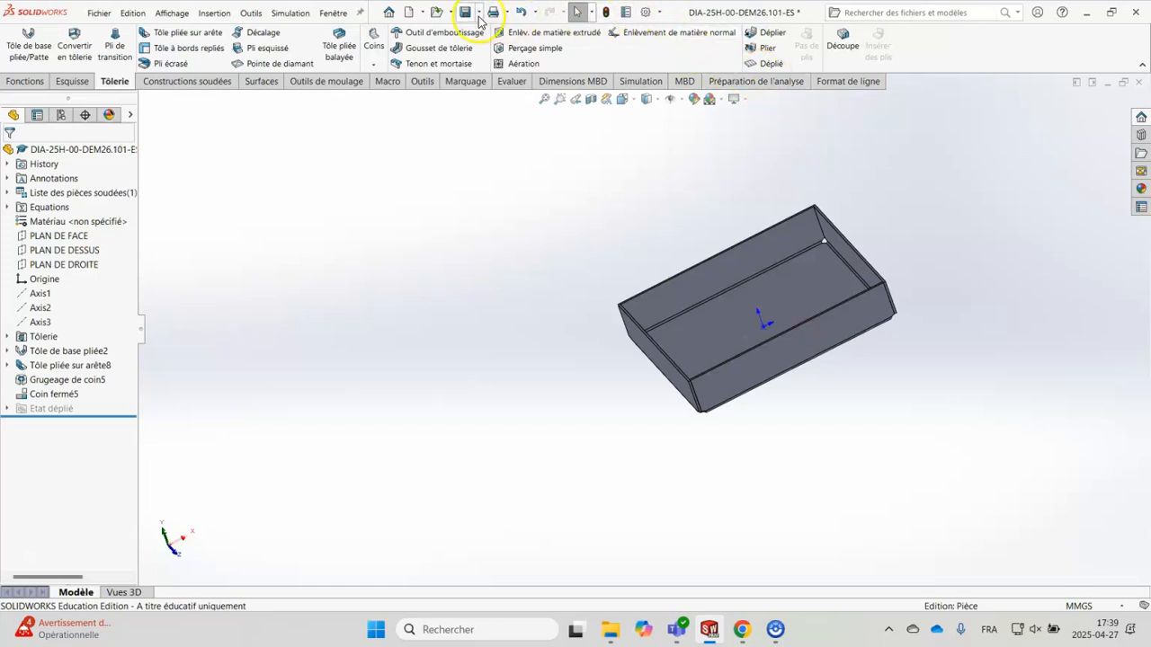
click(467, 13)
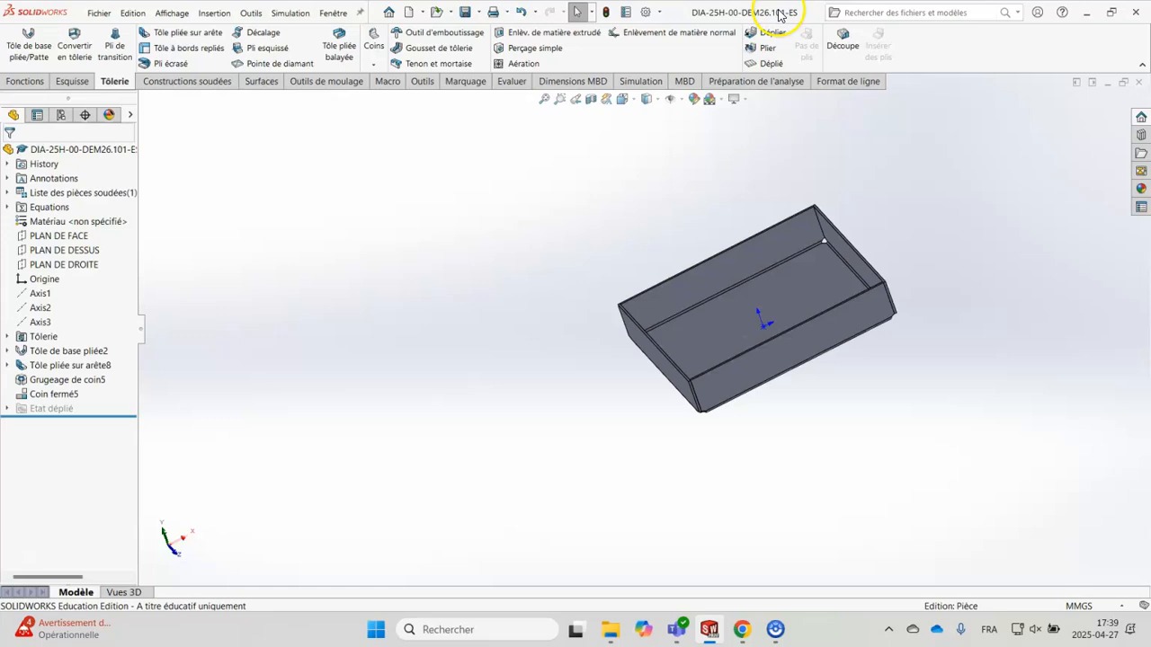
click(626, 12)
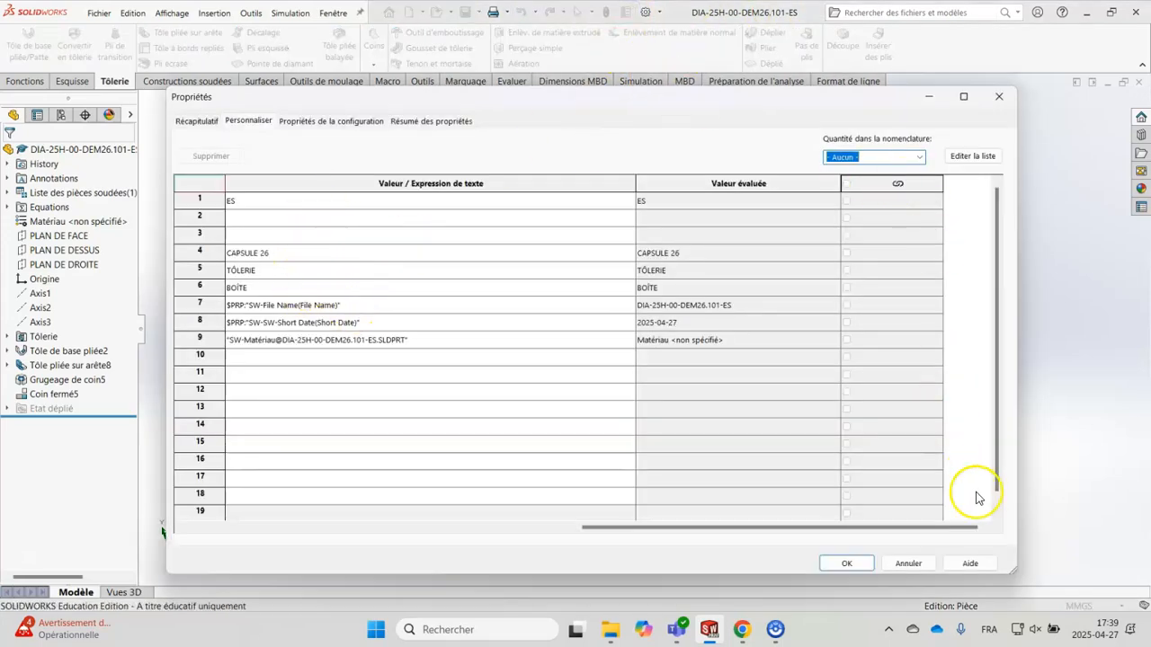
click(846, 563)
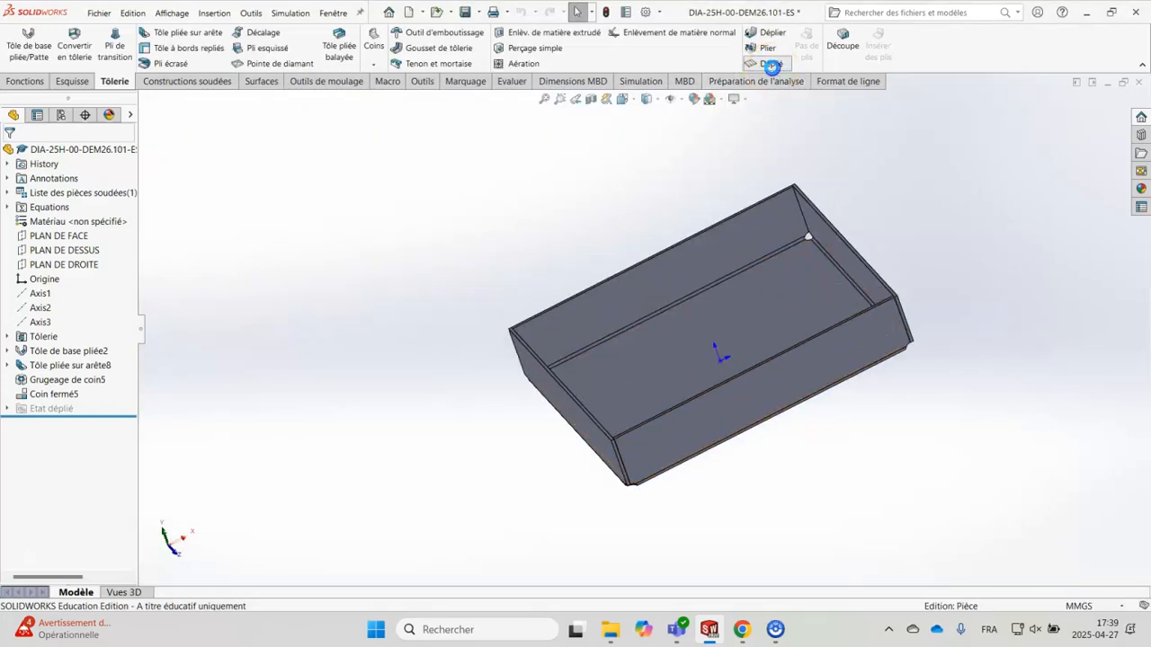
Flatten the tray to inspect its flat pattern, and return it to the folded state
click(771, 64)
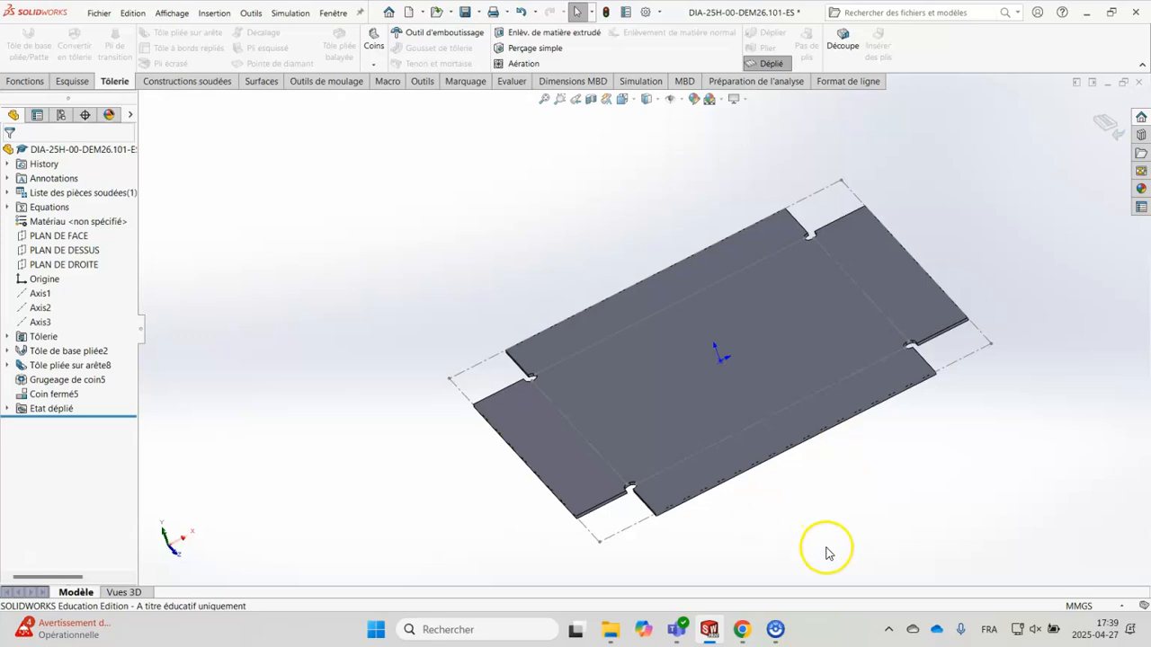
middle_drag(629, 494, 649, 421)
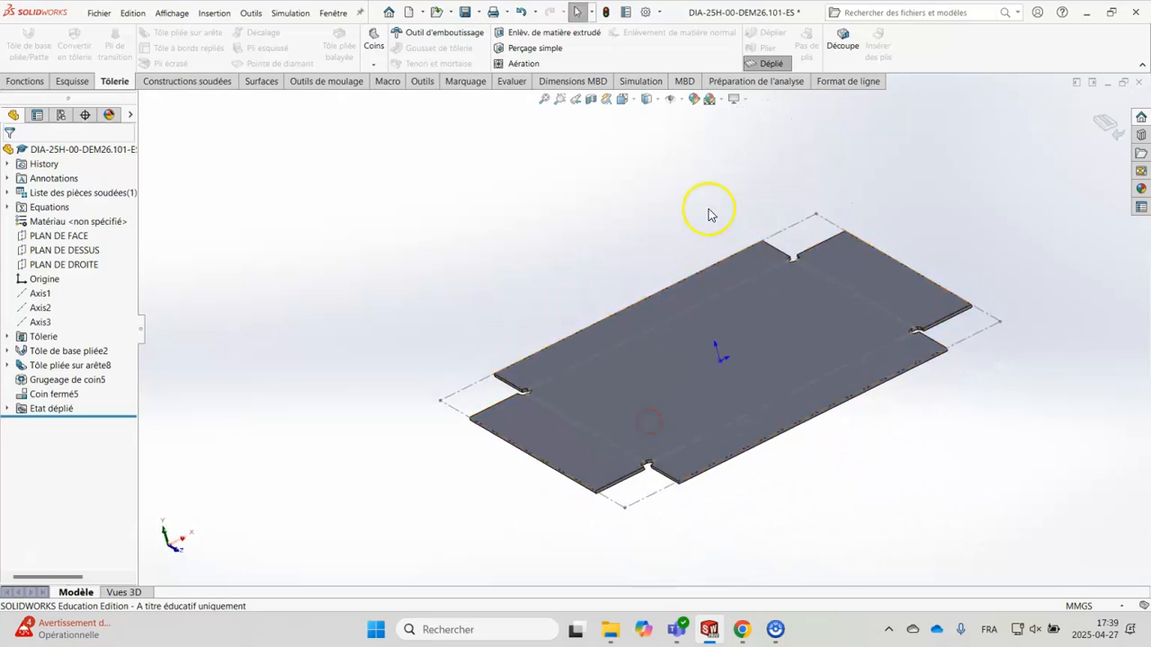
click(775, 63)
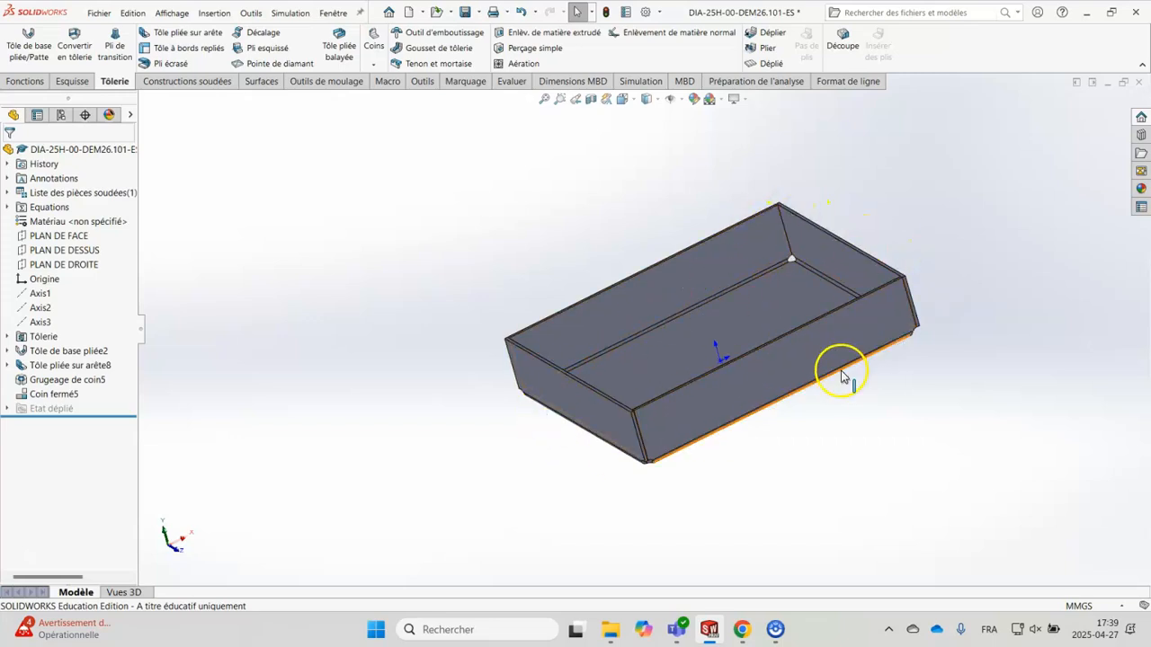
Start an edge flange on the wall's upright end edge at one corner, pointing inward along the adjacent wall with a 30 mm length
scroll(686, 416, down, 5)
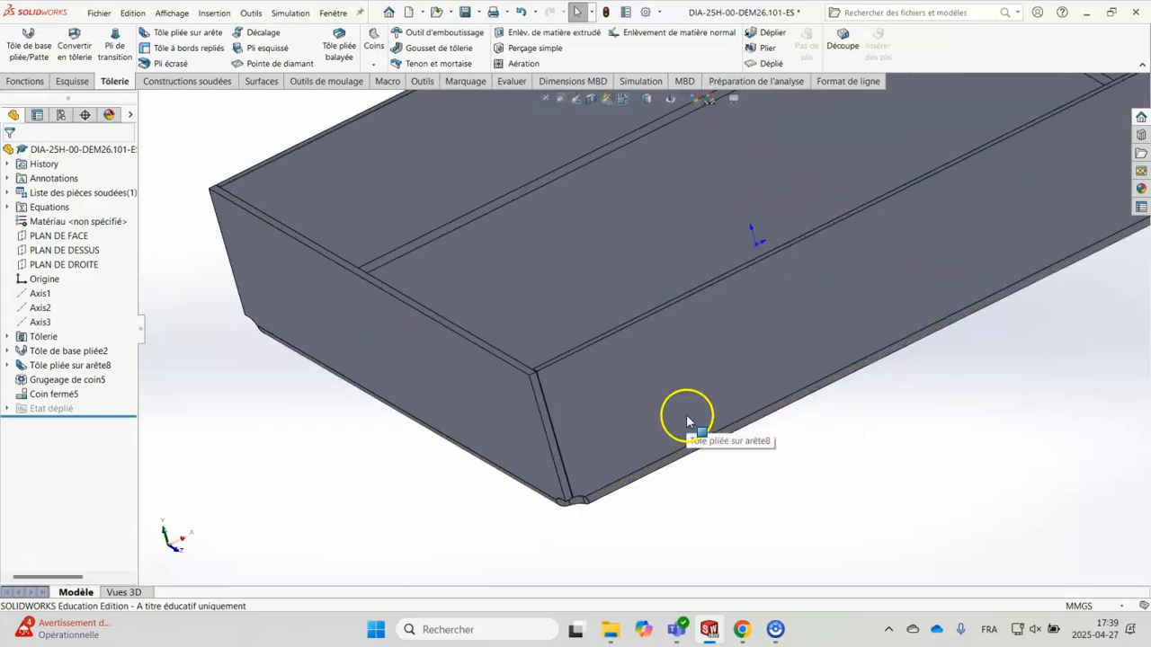
mouse_move(604, 307)
middle_down()
mouse_move(596, 275)
mouse_move(588, 334)
mouse_move(601, 426)
mouse_move(670, 420)
middle_up()
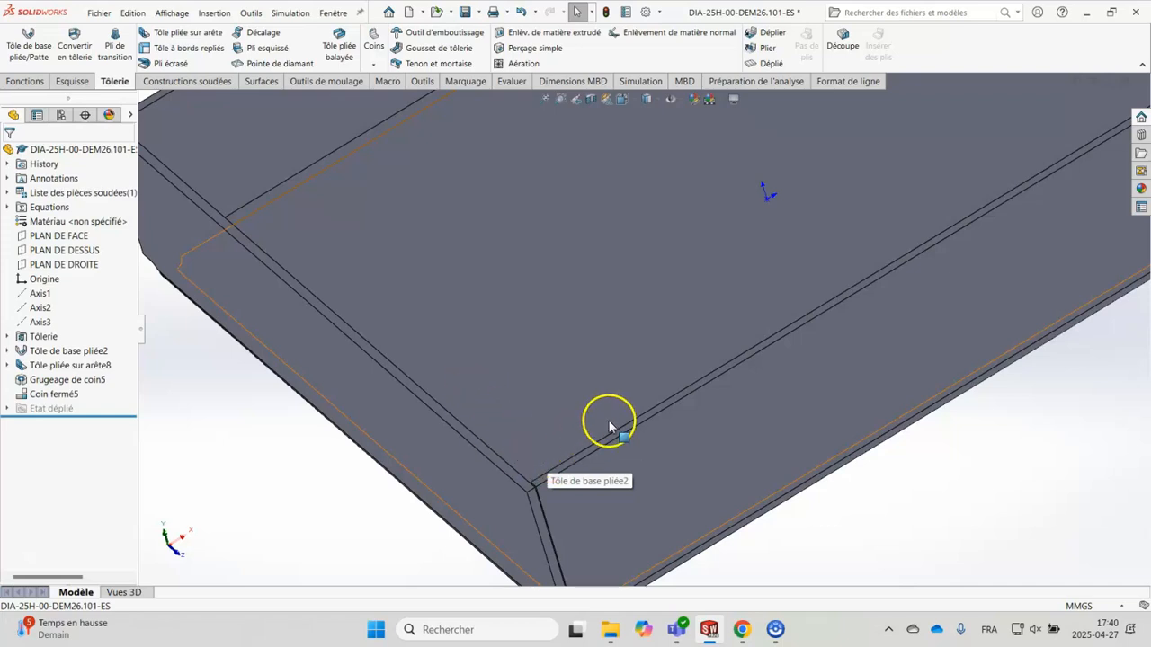
scroll(827, 430, up, 5)
scroll(941, 267, down, 6)
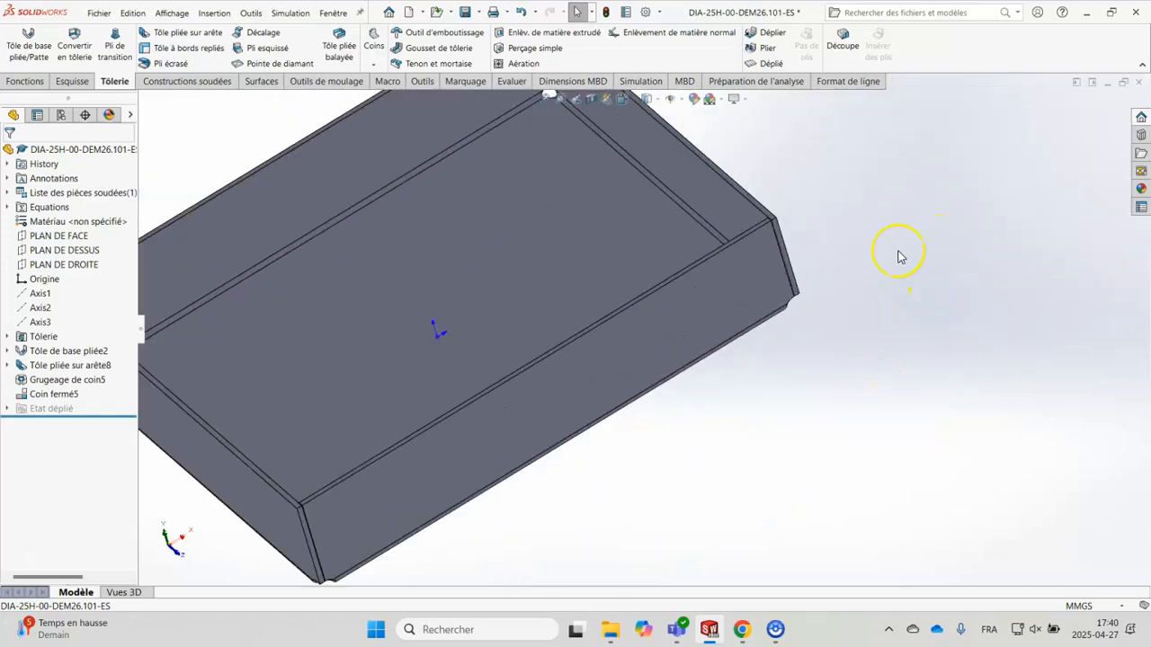
mouse_move(781, 244)
middle_down()
mouse_move(774, 300)
mouse_move(752, 187)
mouse_move(765, 231)
middle_up()
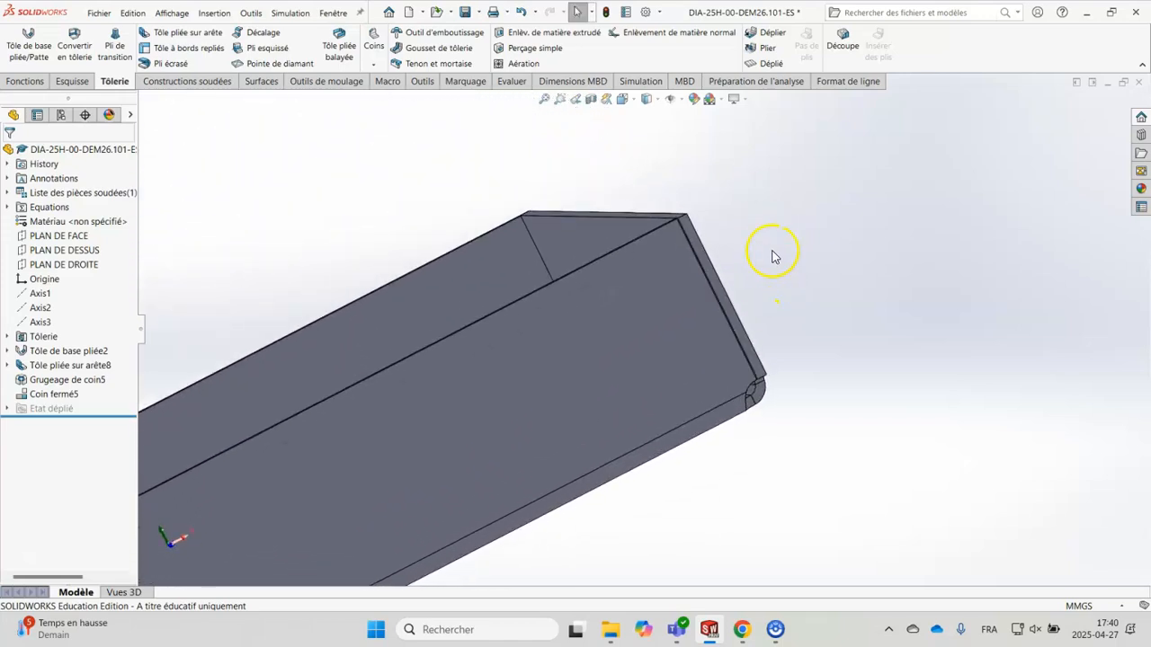
mouse_move(778, 268)
middle_down()
mouse_move(761, 257)
mouse_move(778, 290)
middle_up()
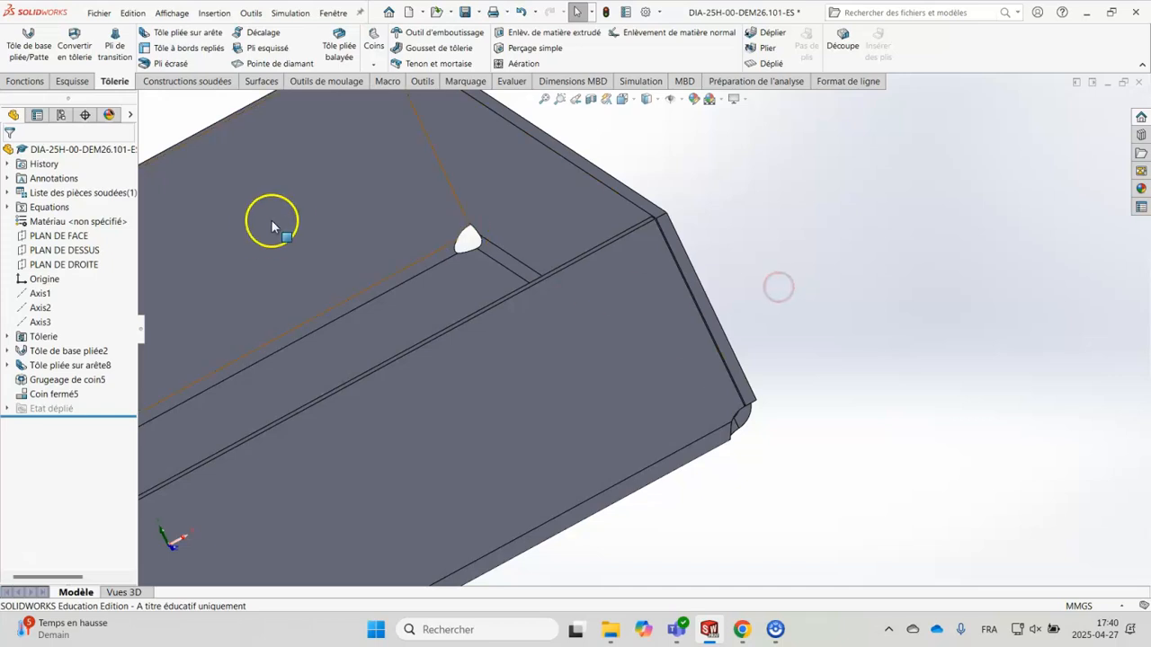
click(194, 36)
scroll(676, 269, down, 1)
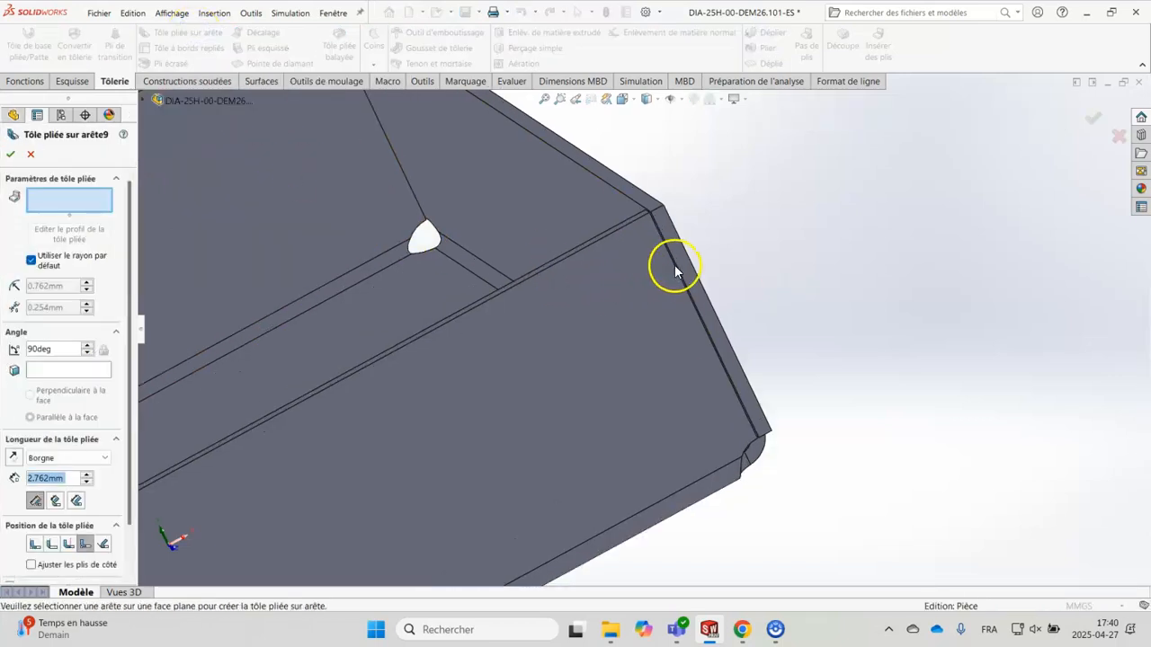
scroll(676, 270, down, 4)
click(613, 272)
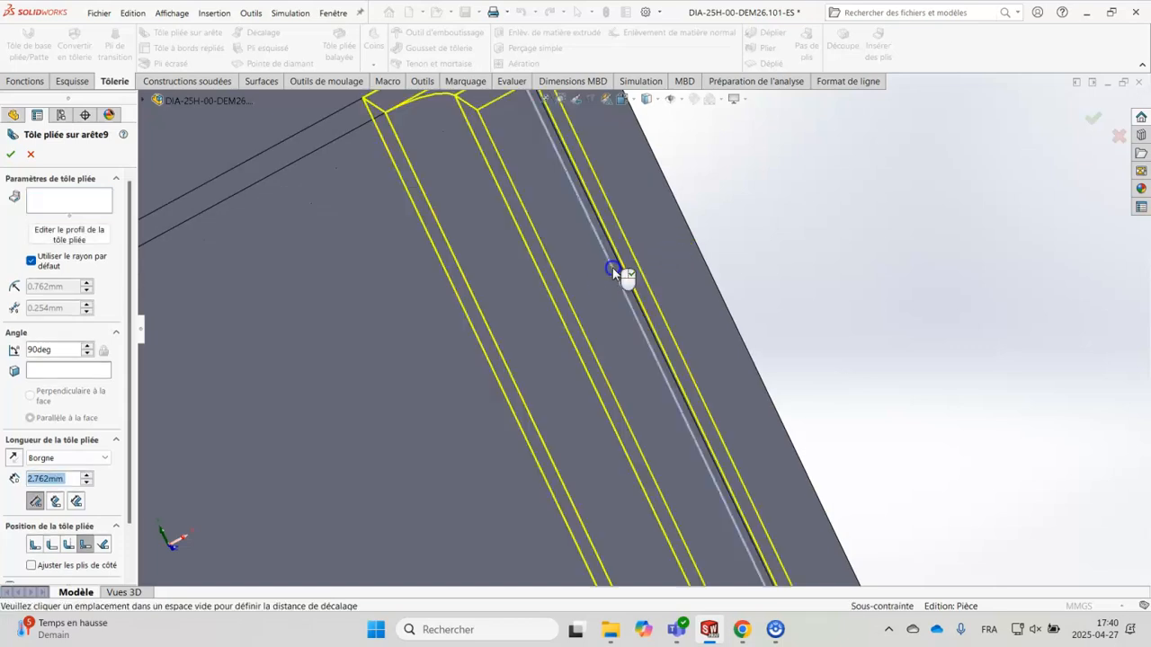
scroll(617, 277, up, 5)
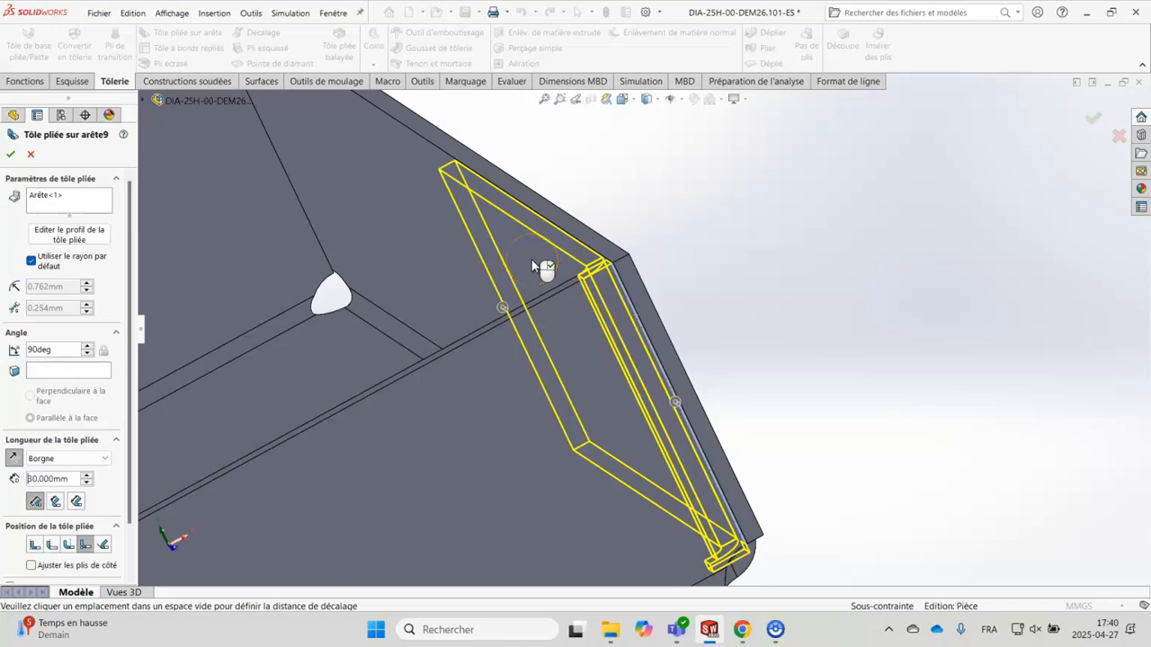
click(533, 266)
middle_drag(803, 279, 804, 364)
click(53, 209)
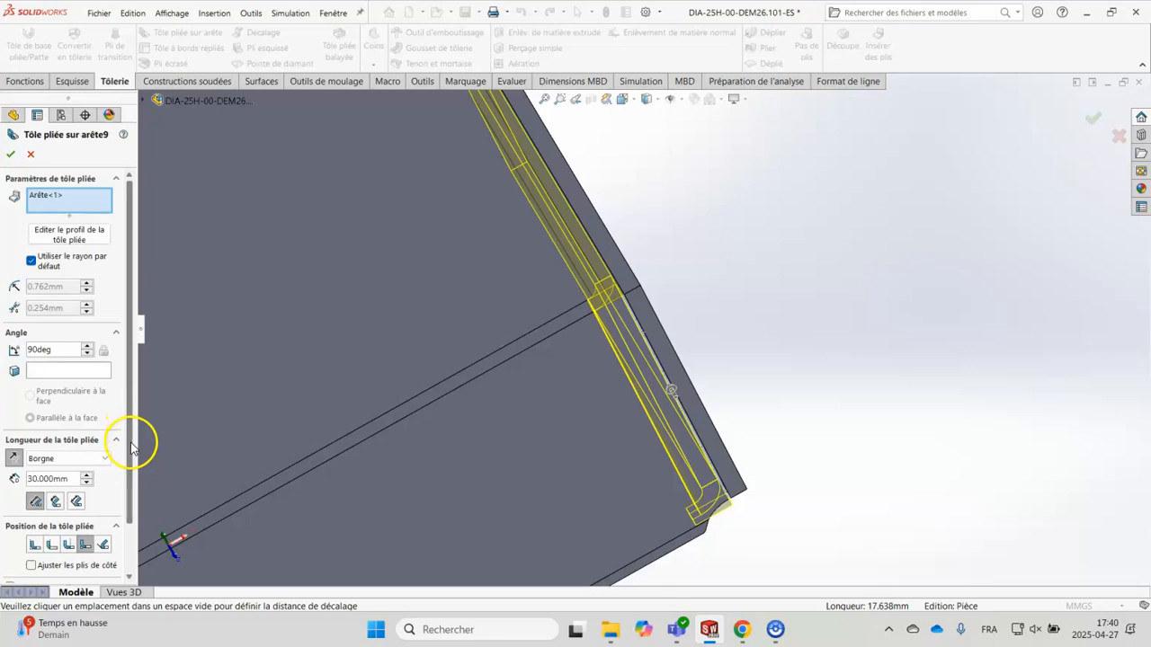
Try lengths of 20 mm and 10 mm for the corner flange
scroll(129, 442, down, 2)
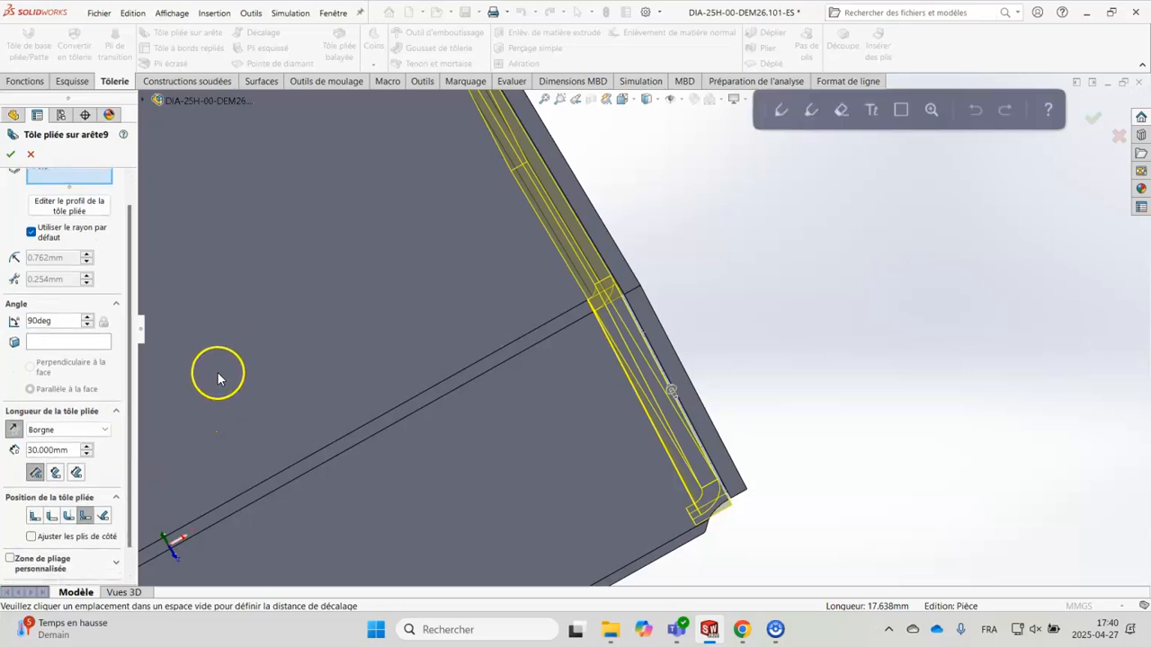
scroll(218, 378, down, 1)
scroll(550, 238, up, 4)
middle_drag(555, 247, 598, 275)
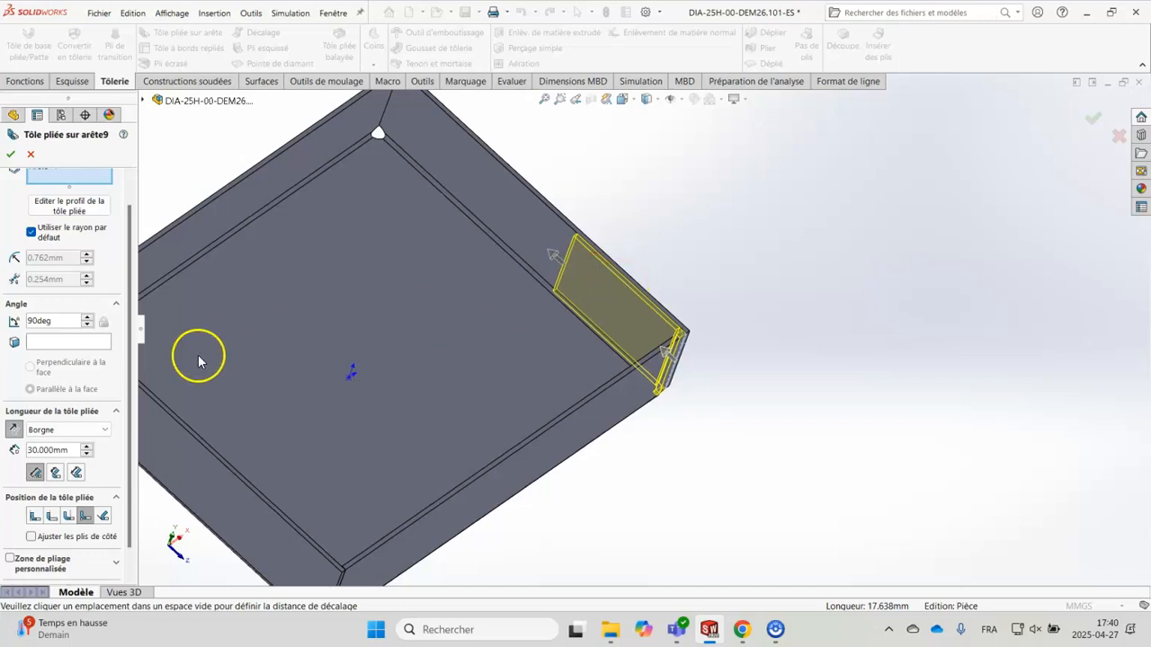
double_click(63, 451)
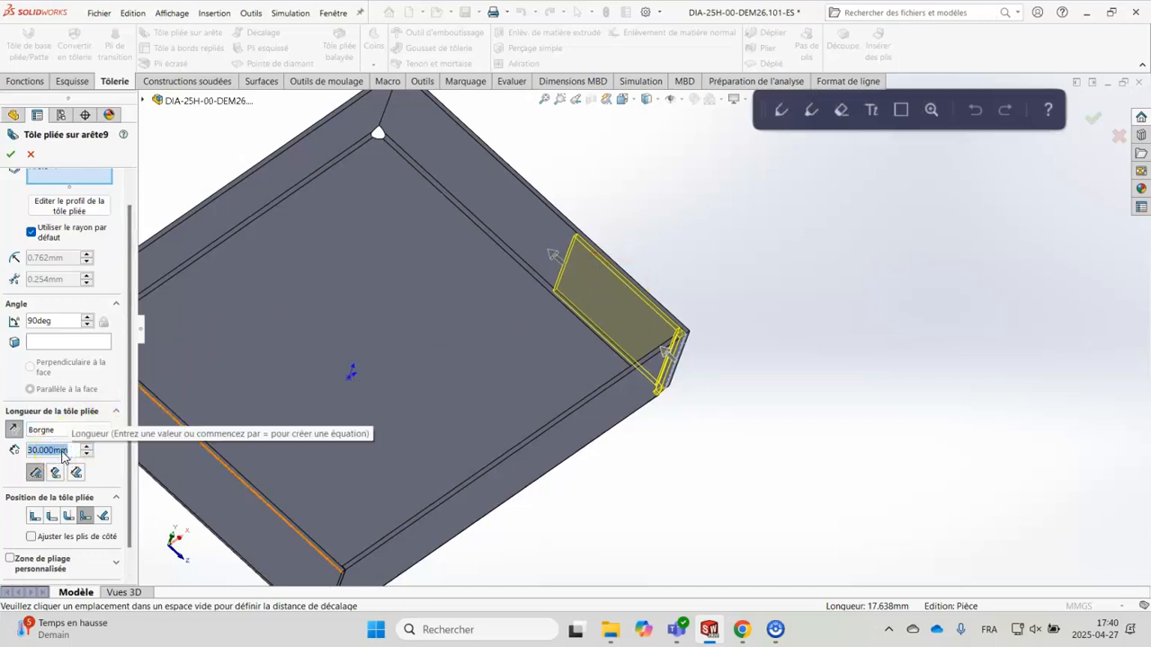
text(20)
key(Return)
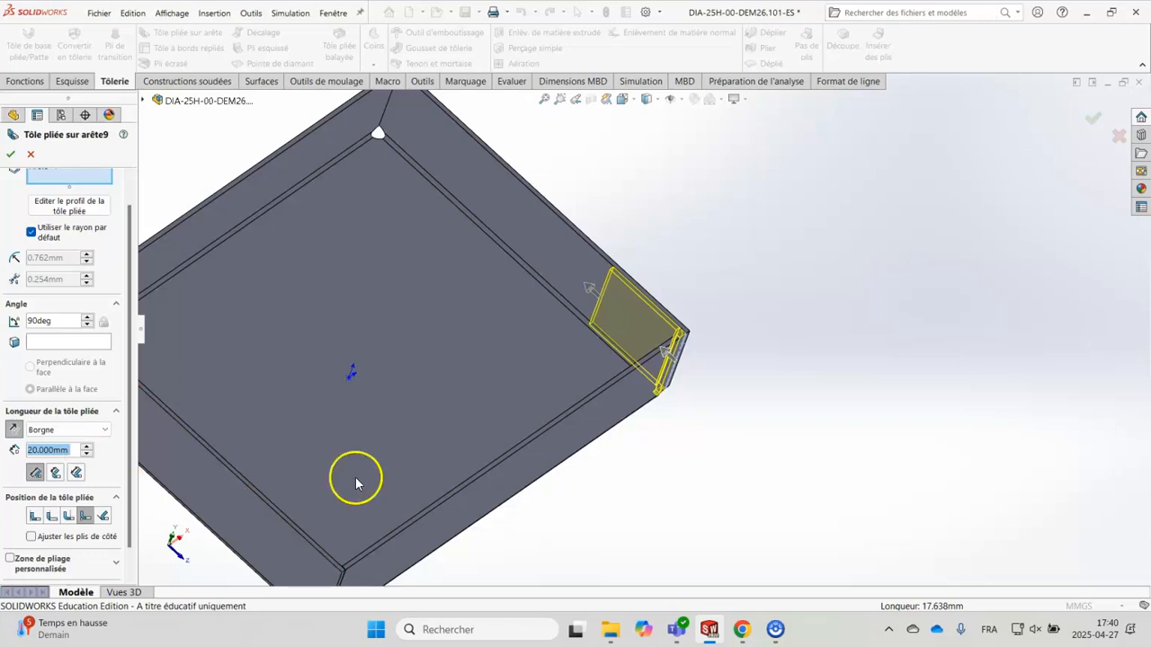
middle_drag(701, 491, 758, 455)
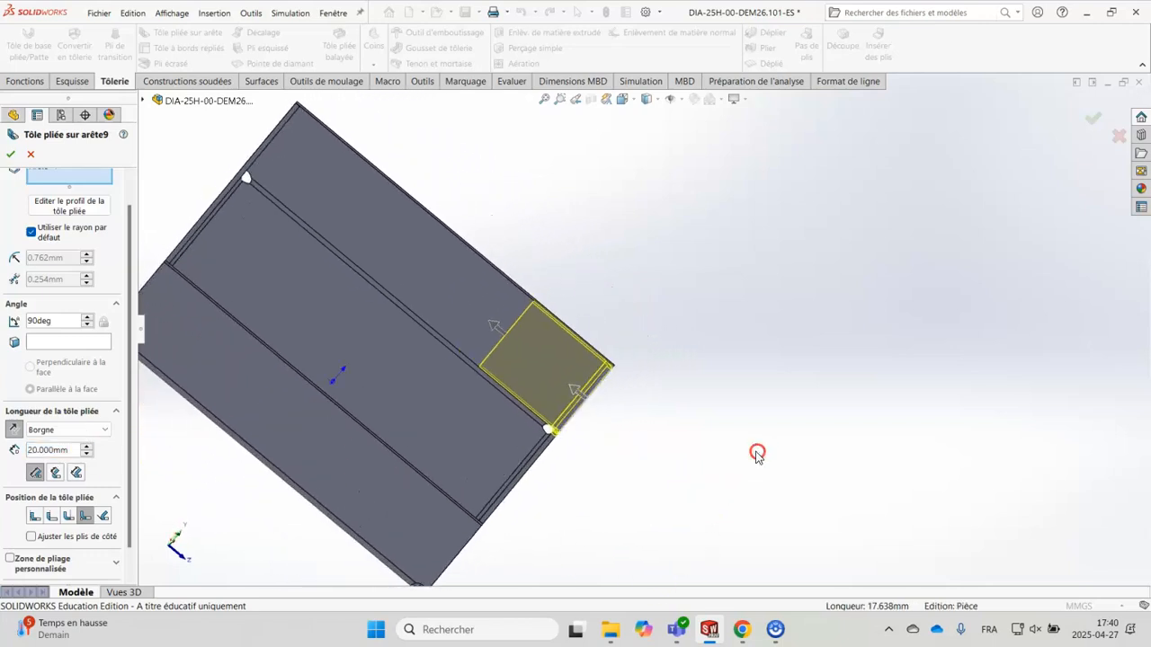
double_click(65, 452)
text(10)
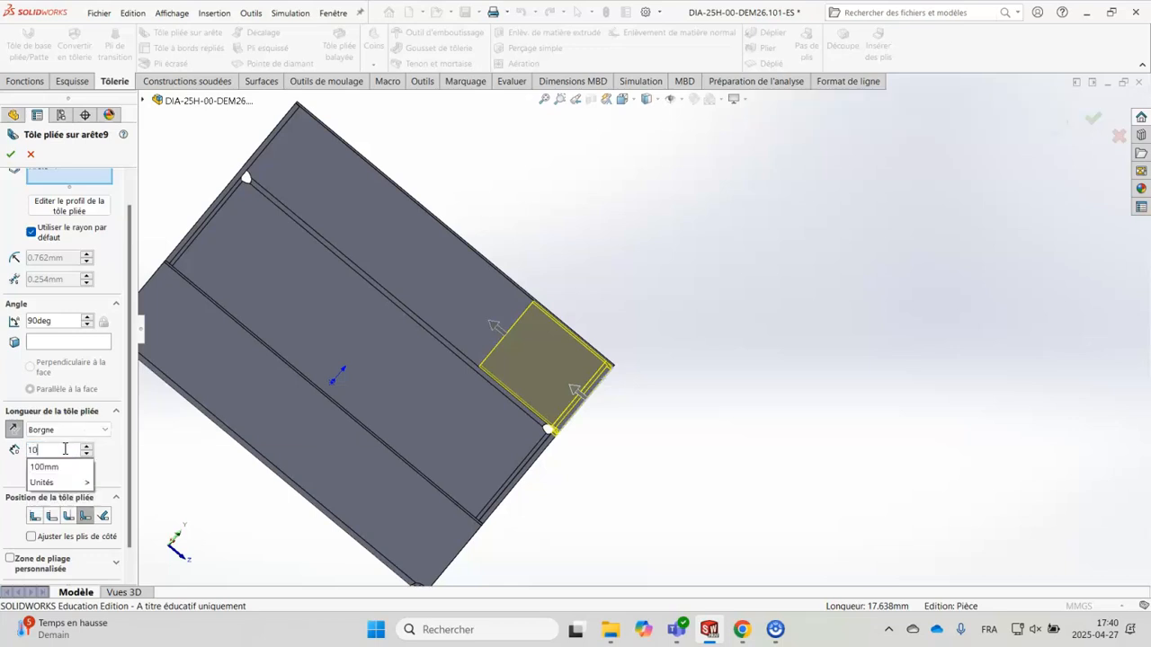
key(Return)
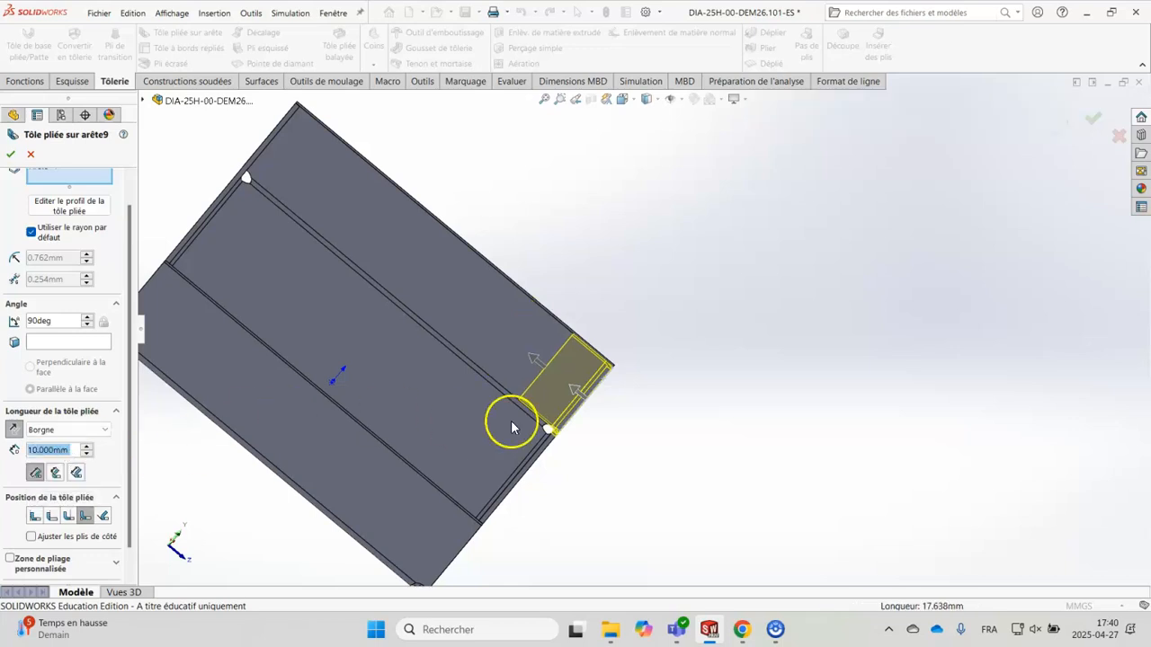
Set the corner flange's length to 15 mm and review its preview and remaining options
text(15)
key(Return)
middle_drag(681, 347, 625, 382)
scroll(703, 301, down, 3)
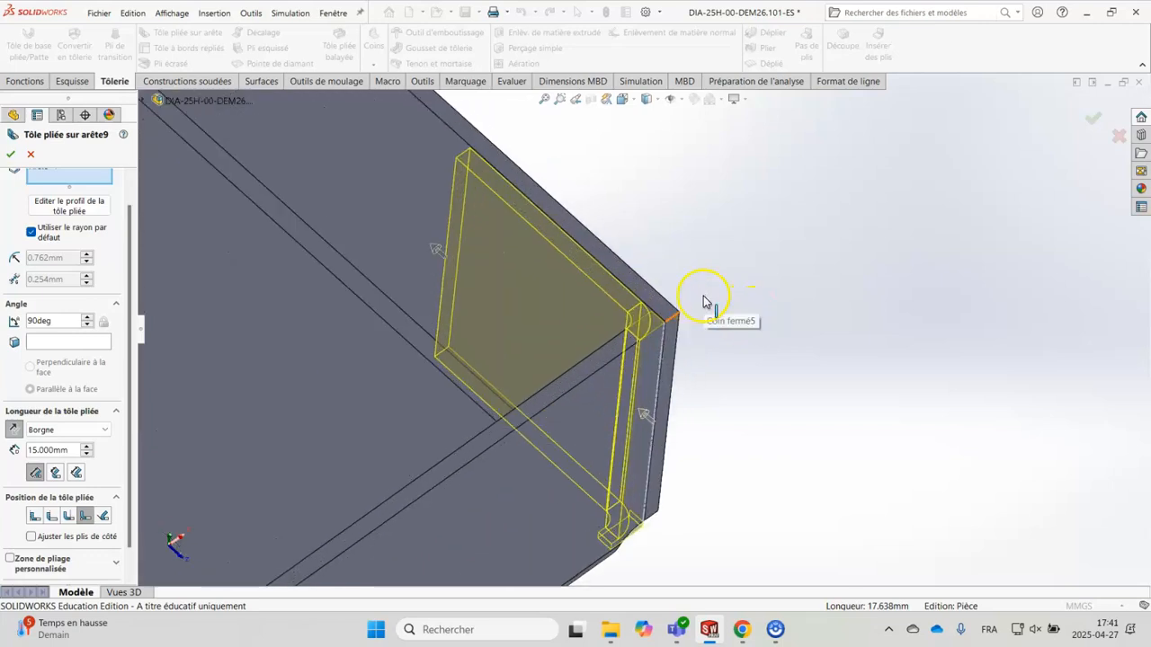
middle_drag(712, 324, 699, 385)
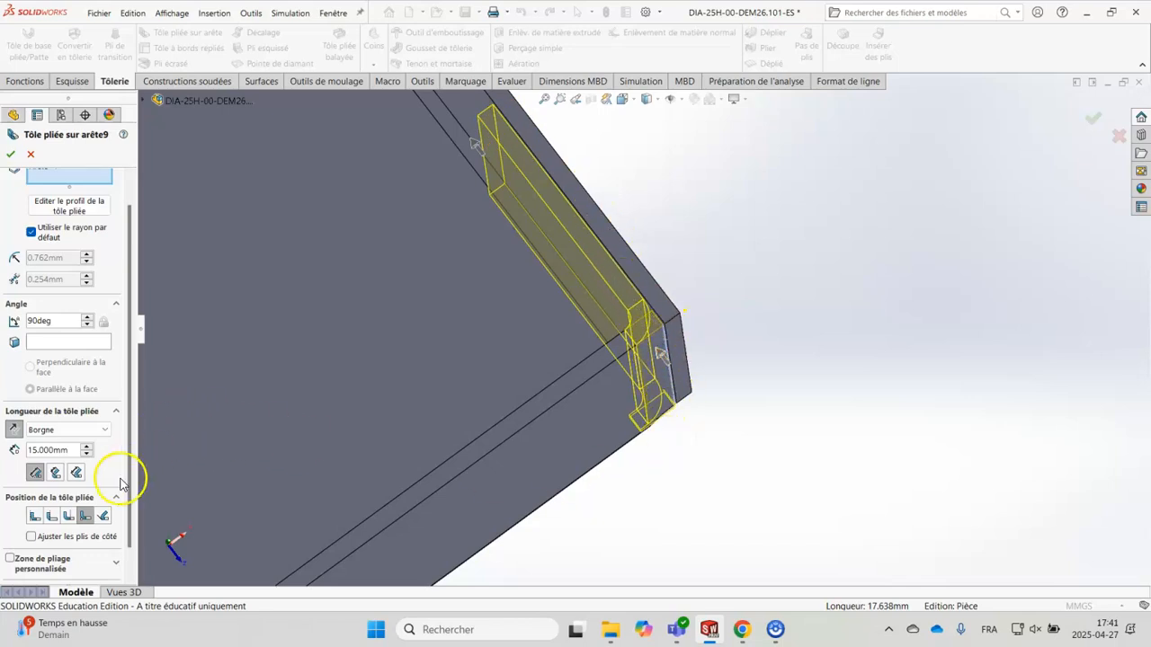
drag(130, 469, 124, 522)
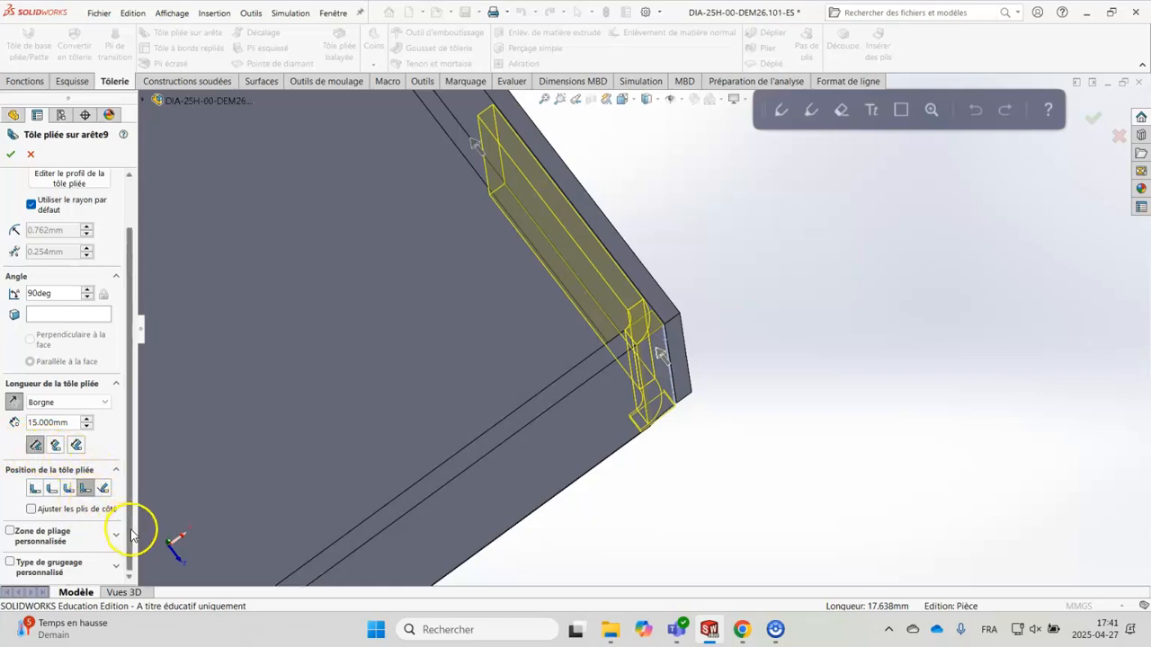
mouse_move(727, 512)
middle_down()
mouse_move(814, 388)
mouse_move(783, 423)
middle_up()
scroll(732, 449, up, 2)
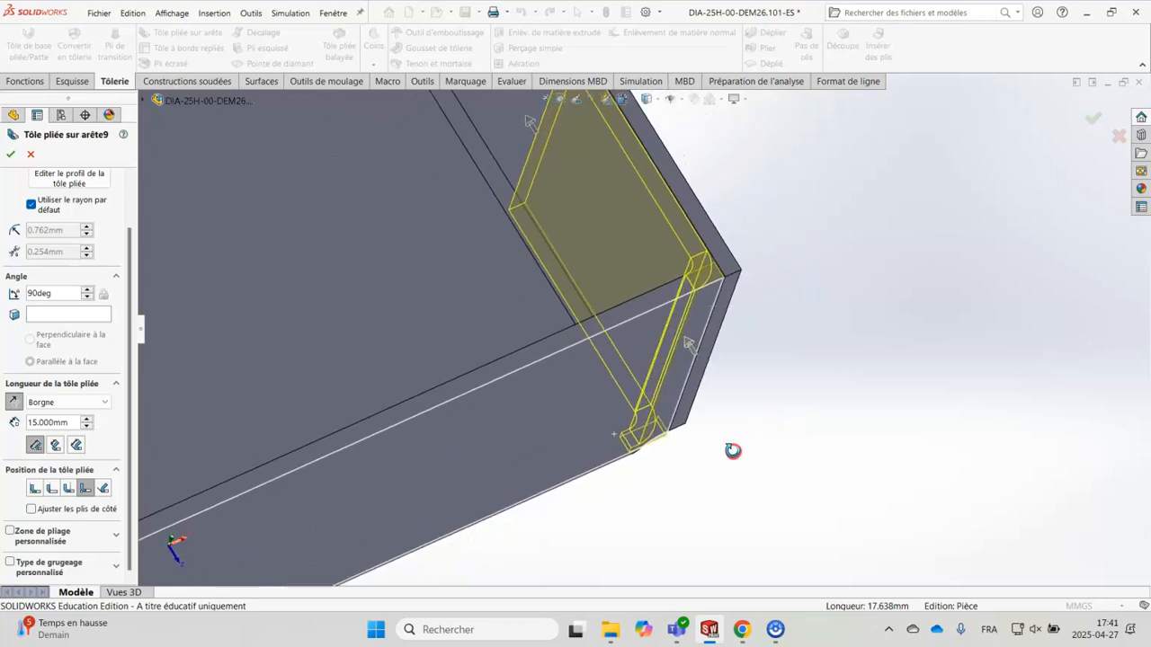
Add the upright wall edge at the other end of the same long wall to the edge flange feature
scroll(729, 464, up, 4)
click(495, 490)
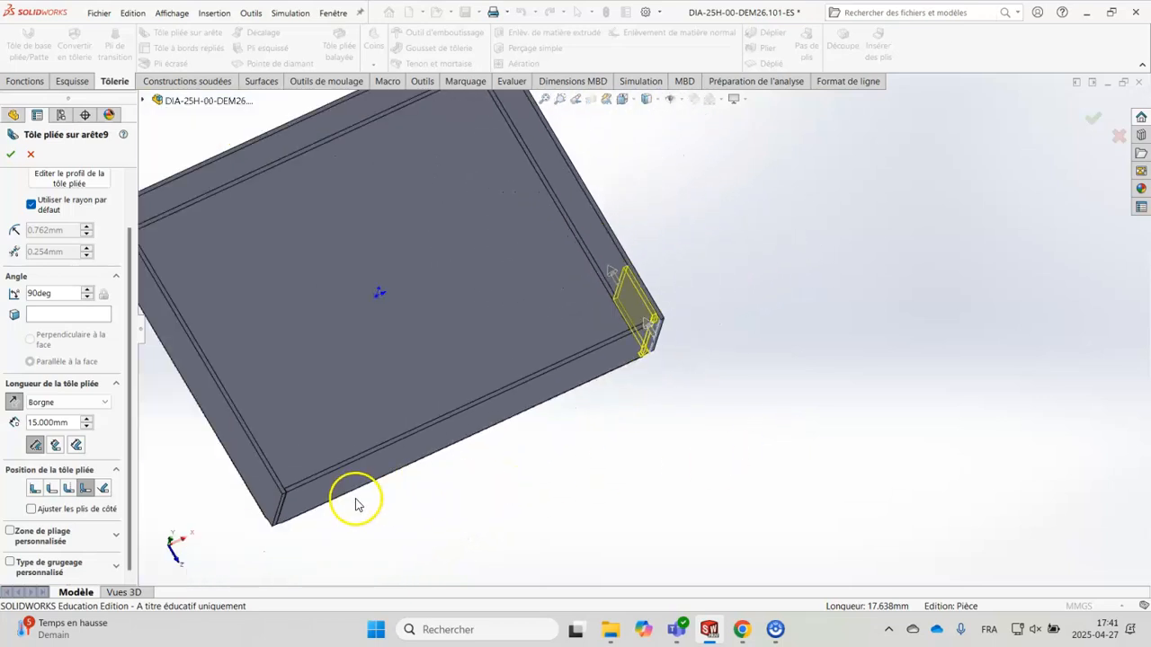
scroll(288, 514, down, 5)
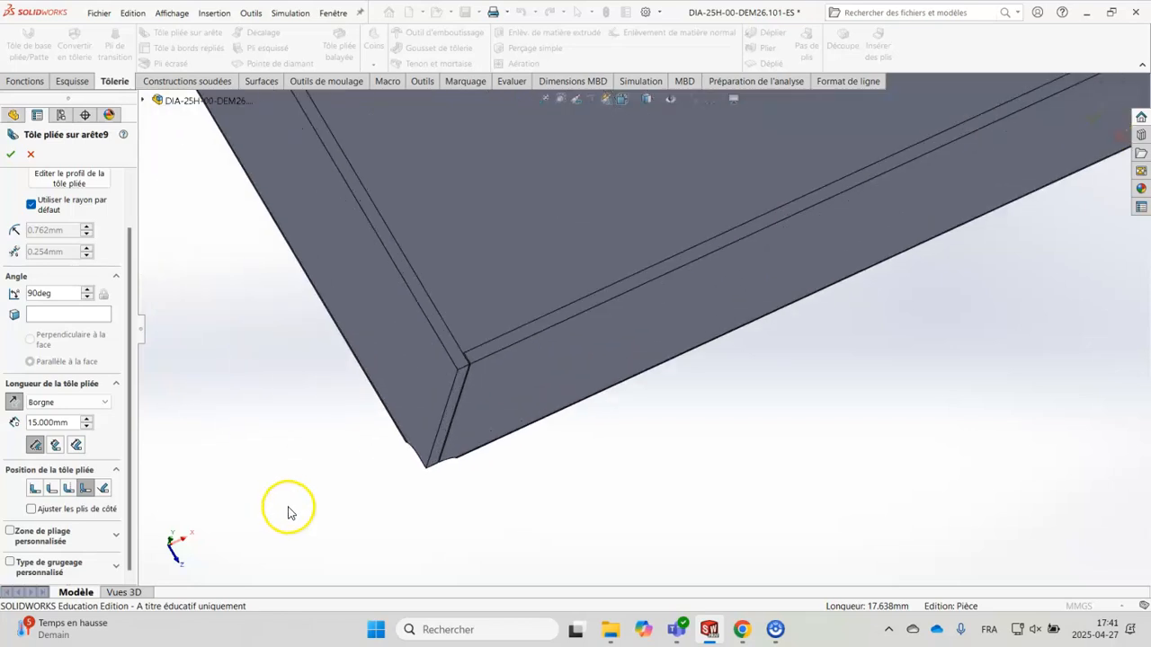
click(457, 421)
scroll(324, 376, up, 6)
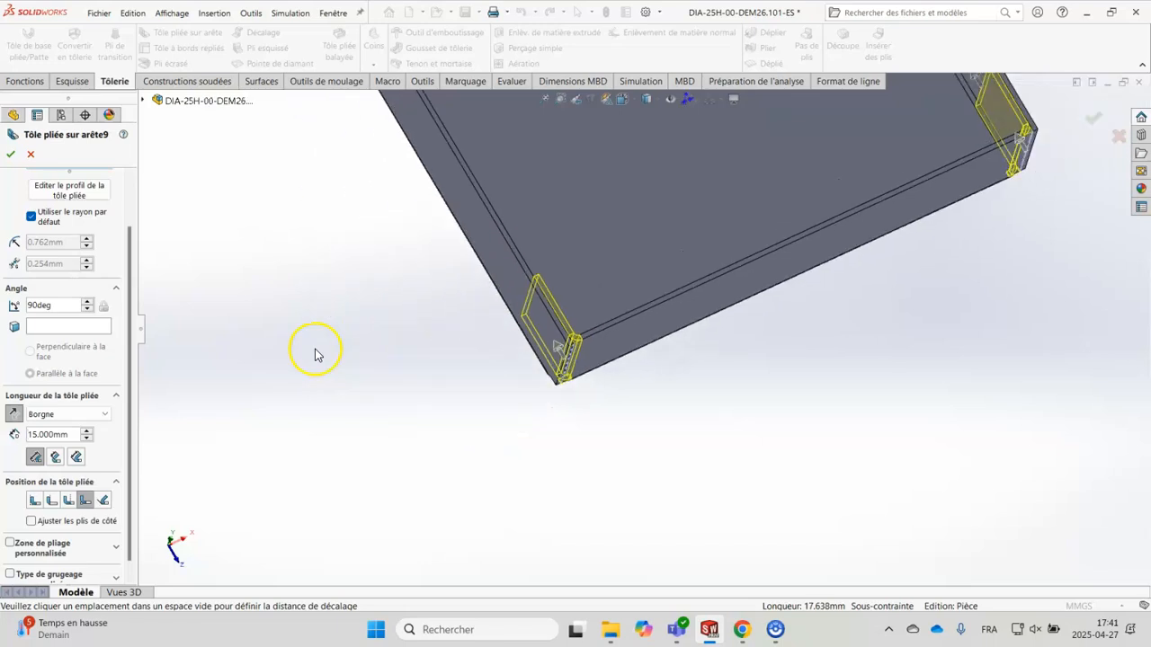
Add the wall's end edge beside the gap at the third corner to the edge flange feature
middle_drag(425, 244, 434, 311)
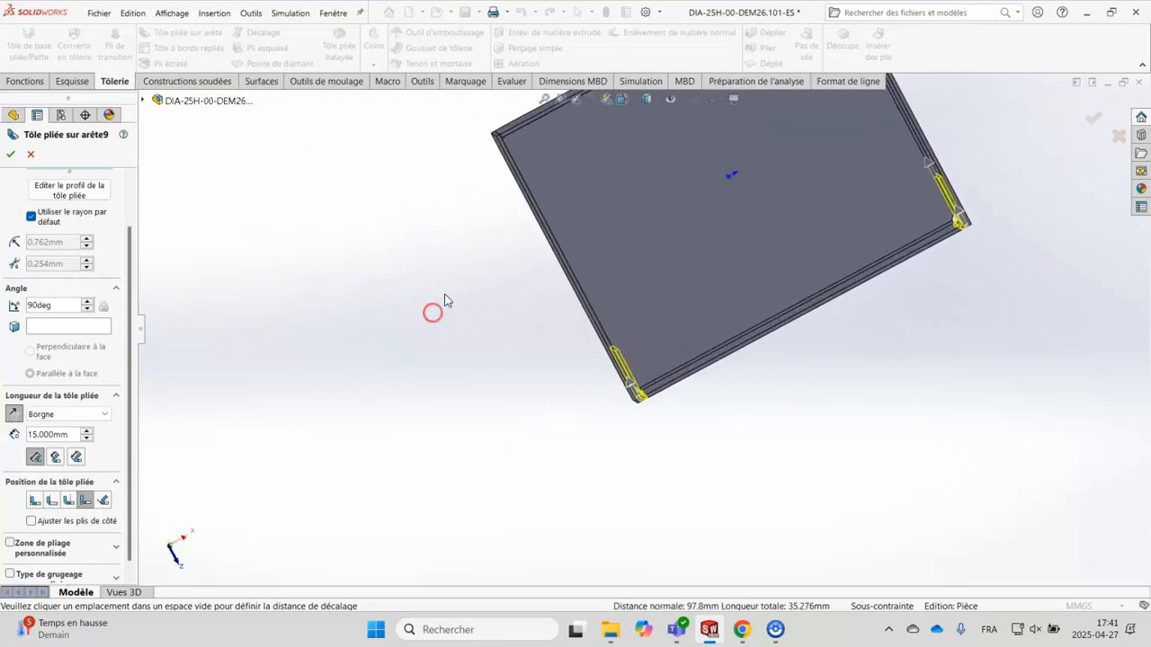
scroll(529, 170, down, 5)
middle_drag(529, 168, 476, 182)
click(471, 216)
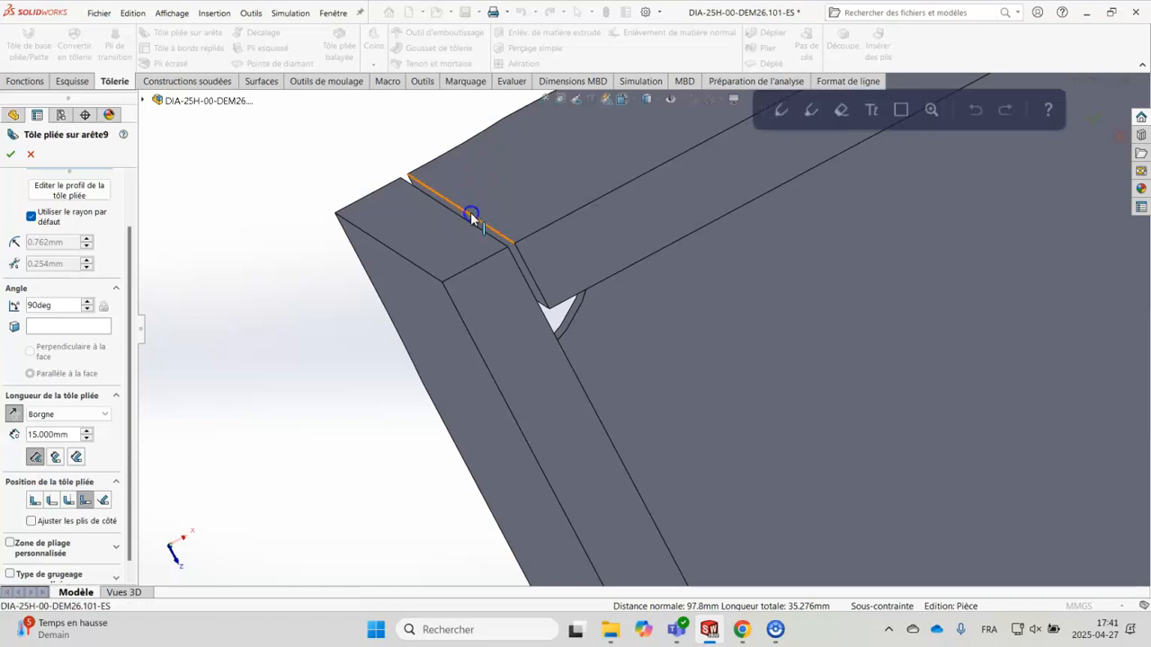
scroll(707, 300, up, 5)
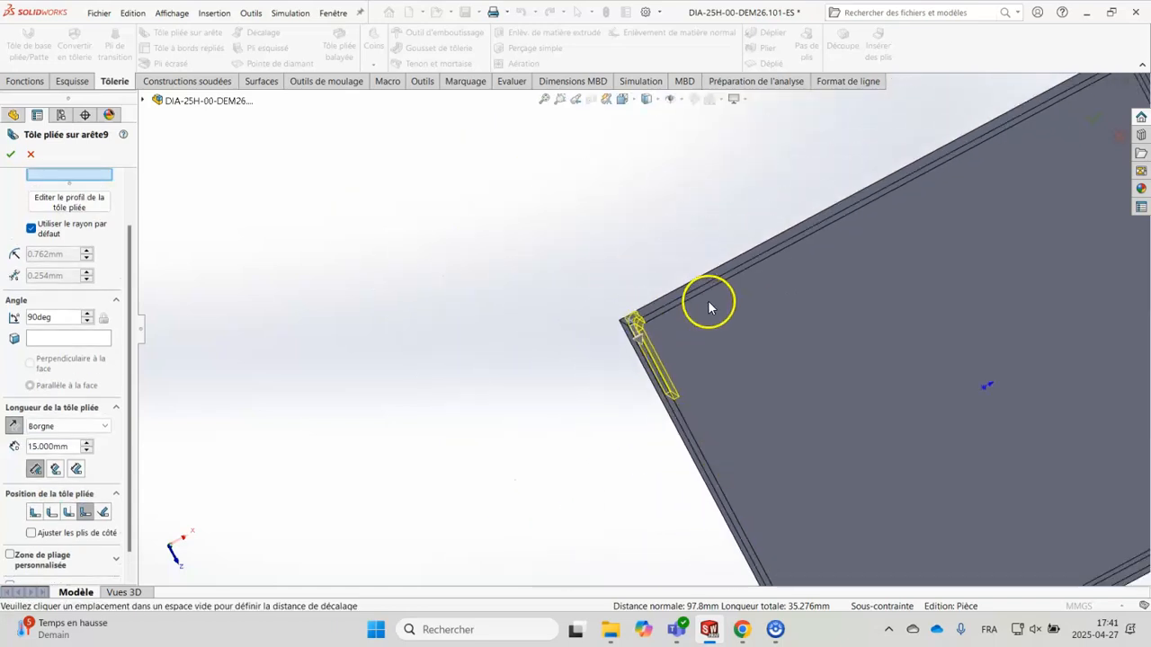
Add the matching upright wall edge at the fourth corner and accept the edge flanges at all four corners
scroll(1010, 210, up, 3)
scroll(896, 240, down, 3)
scroll(701, 306, down, 2)
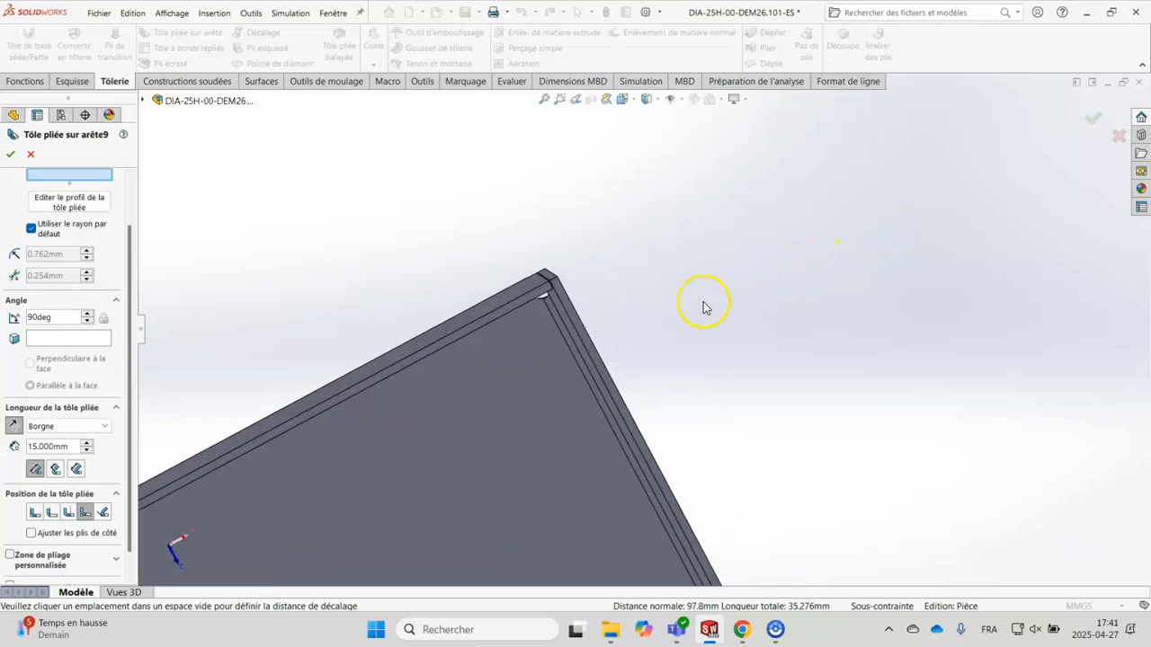
scroll(546, 286, down, 4)
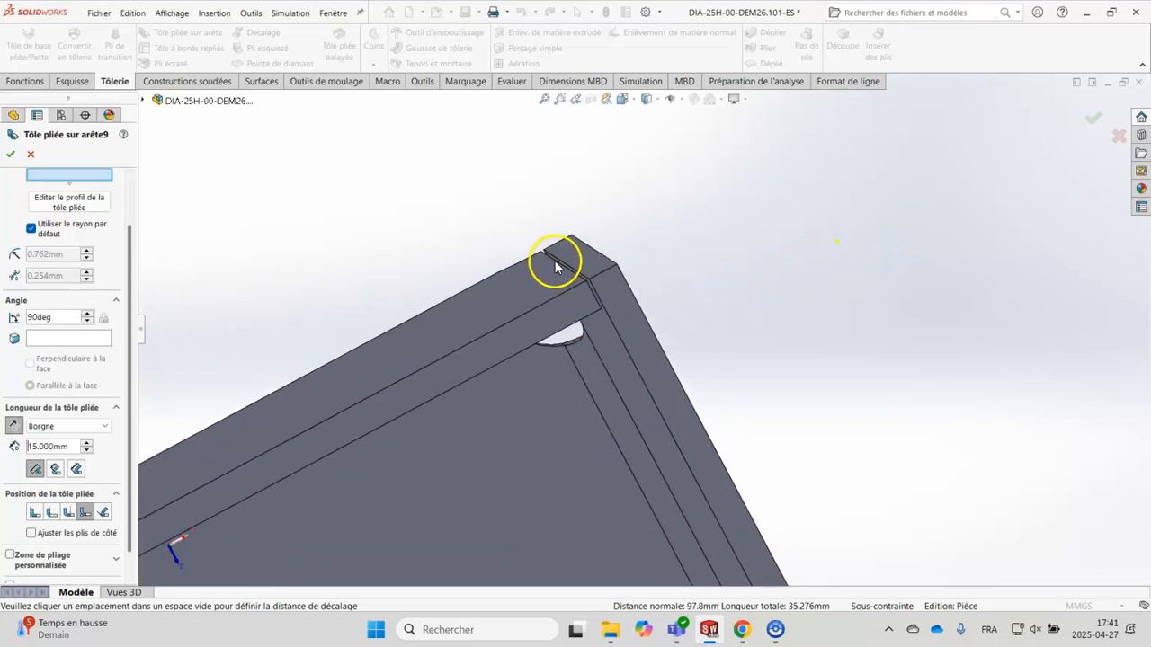
scroll(566, 274, down, 3)
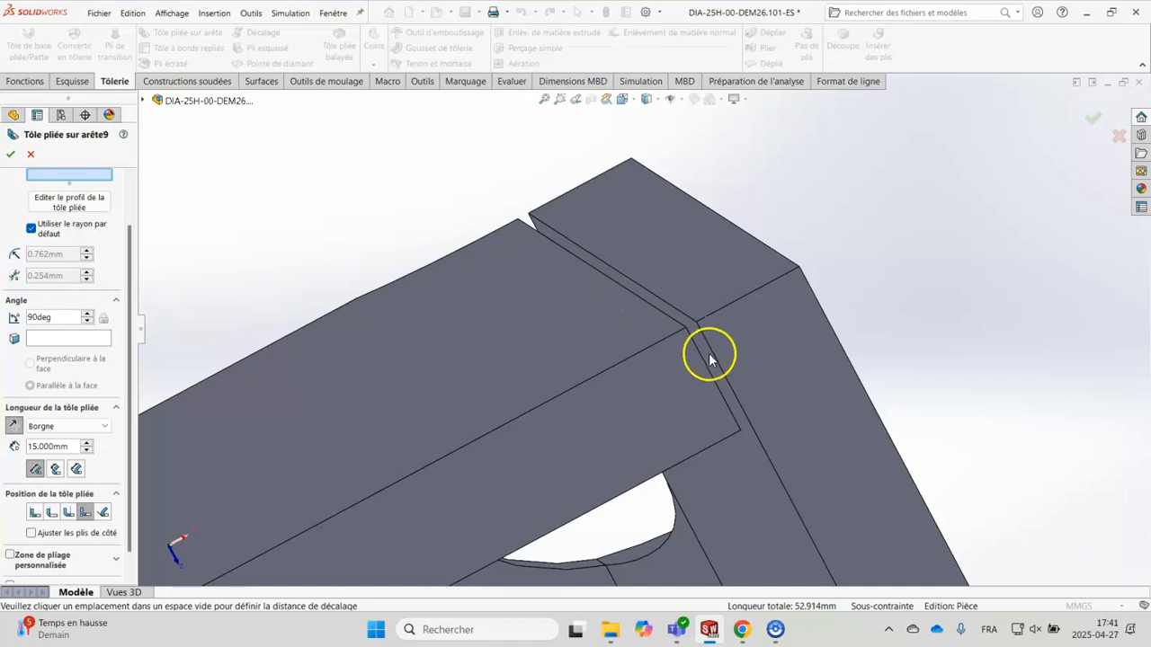
middle_drag(650, 398, 657, 283)
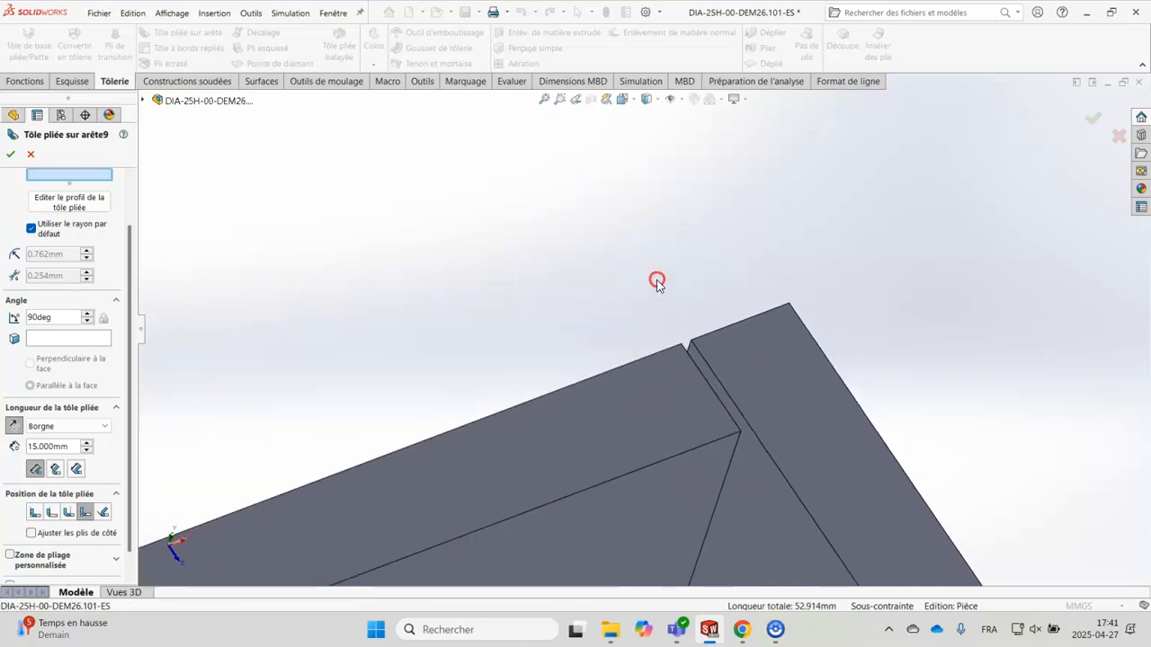
click(730, 464)
scroll(731, 484, up, 10)
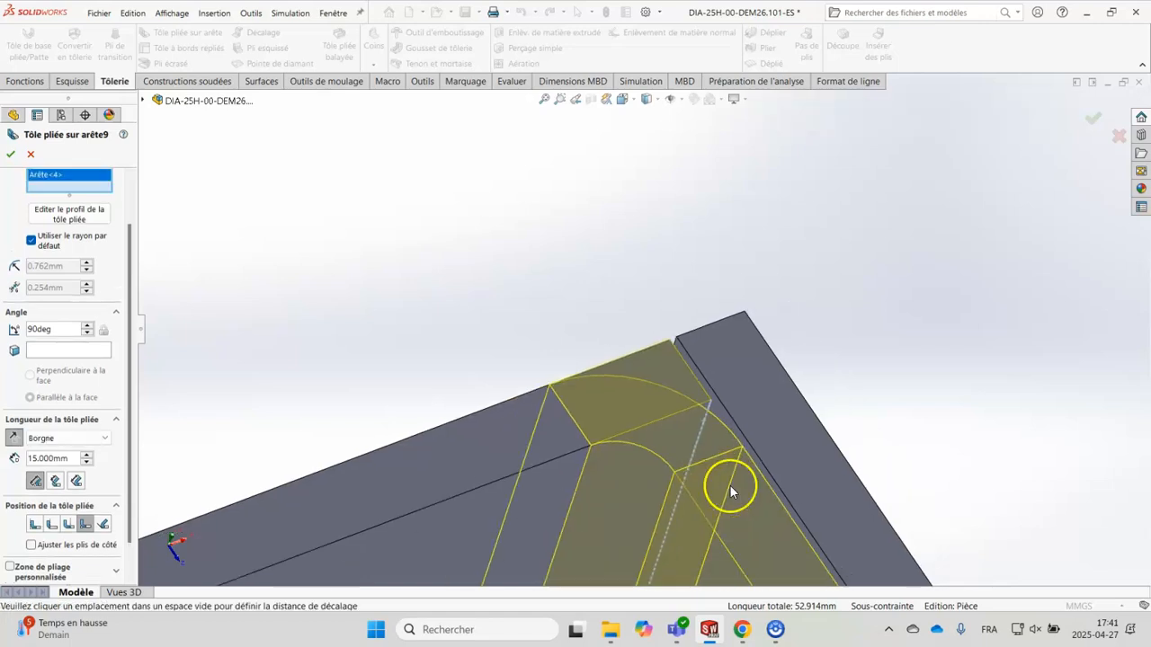
scroll(733, 481, up, 5)
middle_drag(765, 470, 632, 319)
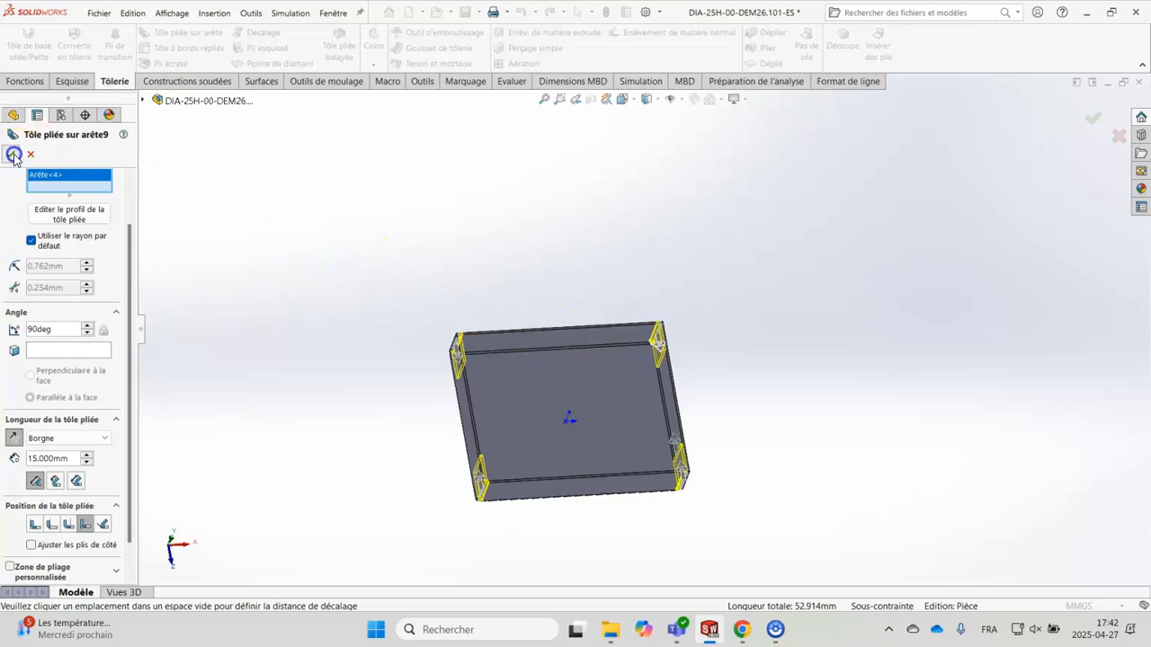
click(13, 155)
Inspect the new corner flanges in the folded tray and flatten the part to display its flat pattern
middle_drag(796, 372, 739, 325)
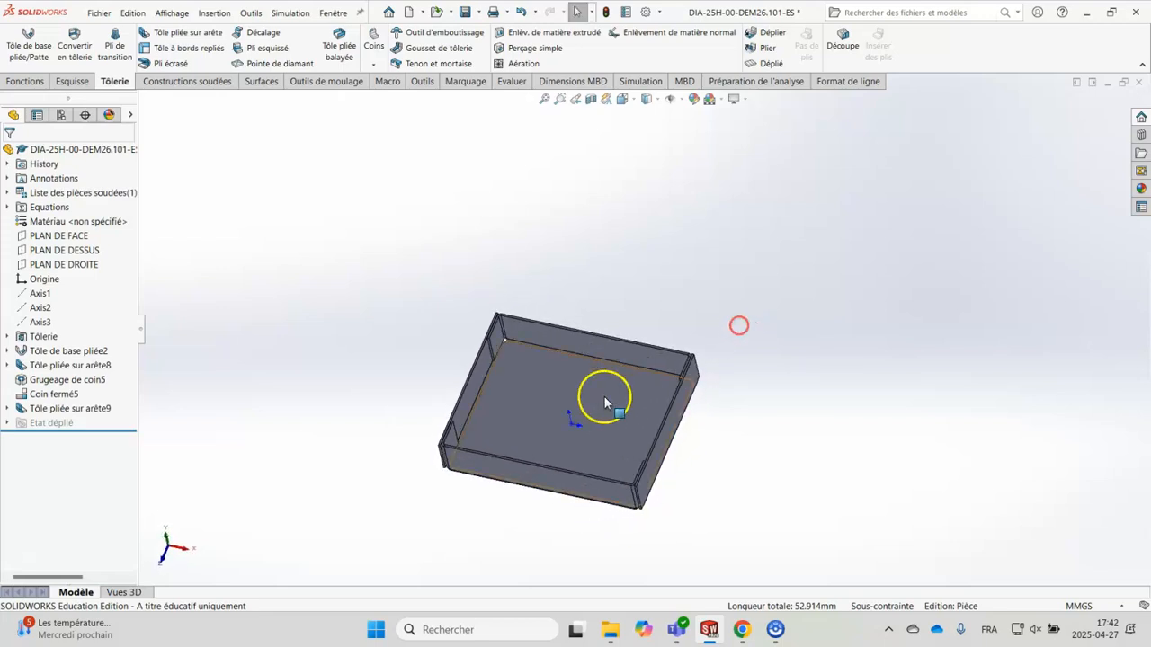
scroll(605, 402, down, 5)
middle_drag(541, 330, 564, 344)
scroll(565, 350, up, 5)
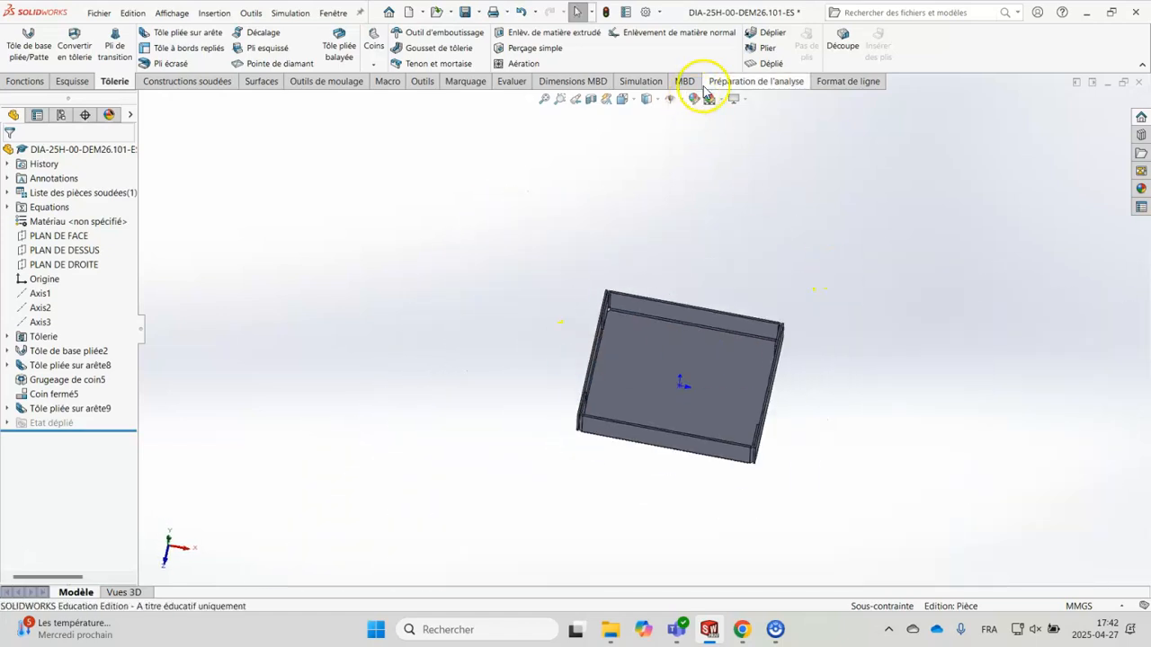
click(773, 62)
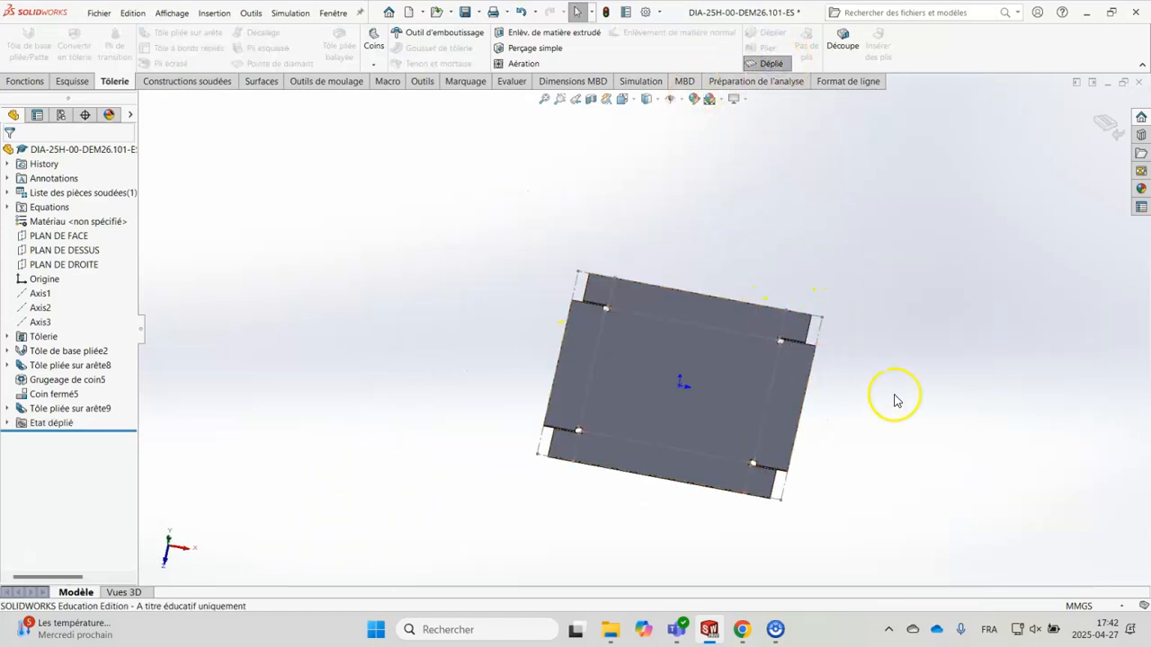
Examine a corner relief in the flat pattern and fold the tray back up
scroll(608, 309, down, 5)
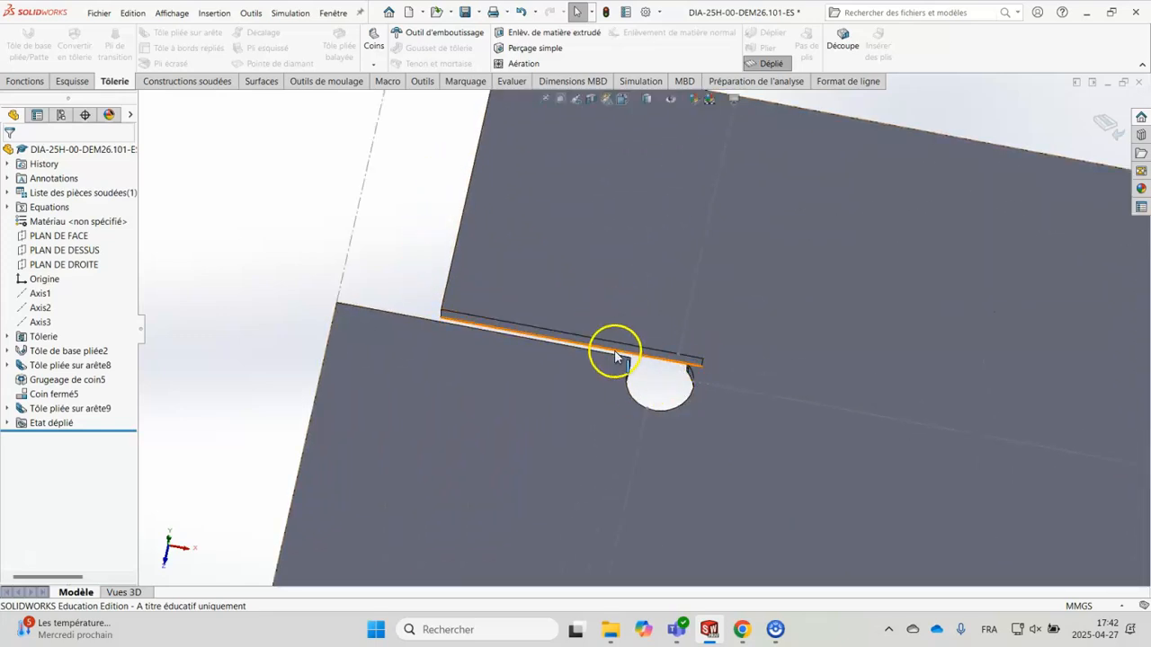
scroll(689, 348, up, 10)
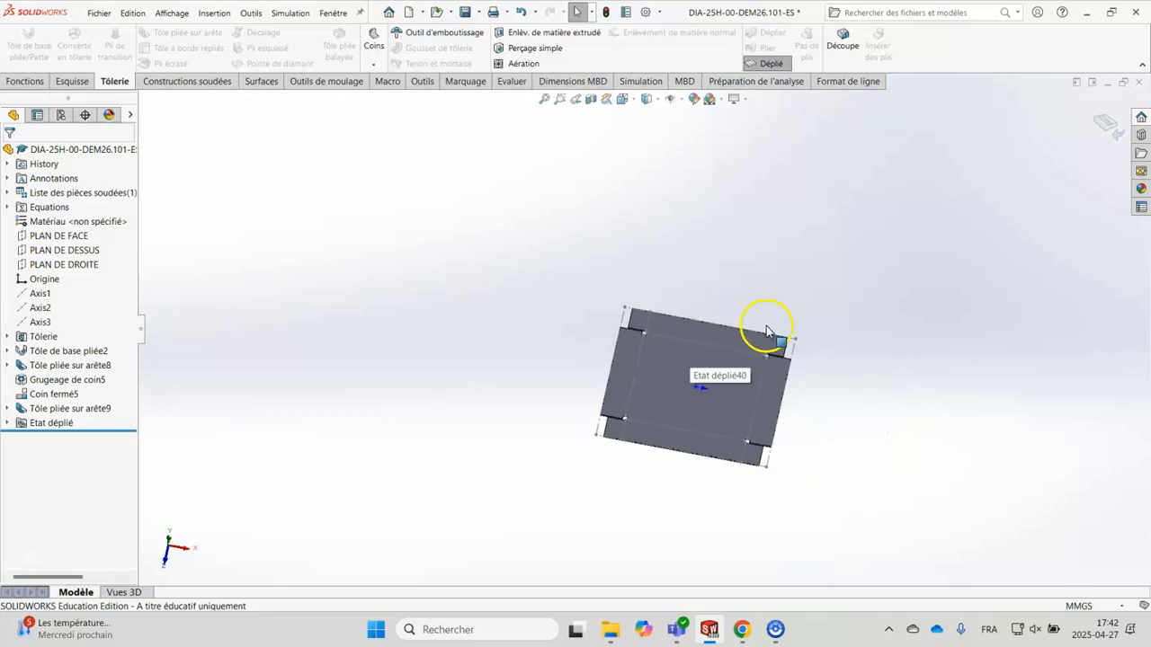
click(771, 63)
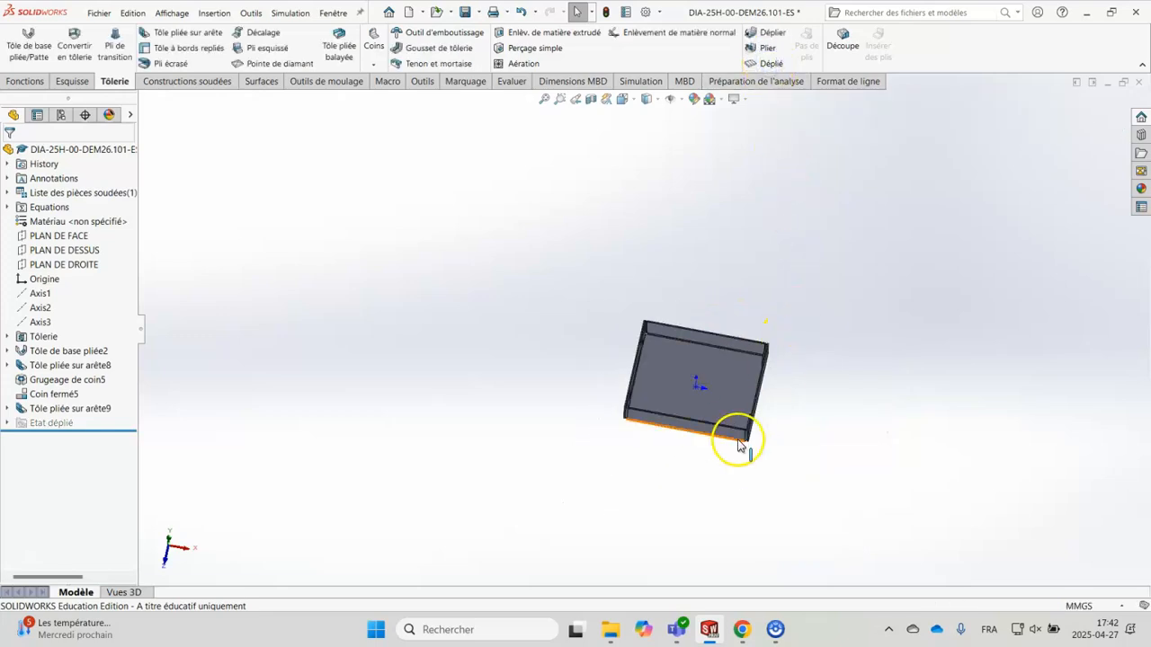
Inspect the folded tray's closed corners and corner tabs from inside, underneath and the sides
scroll(737, 442, down, 5)
scroll(580, 165, down, 3)
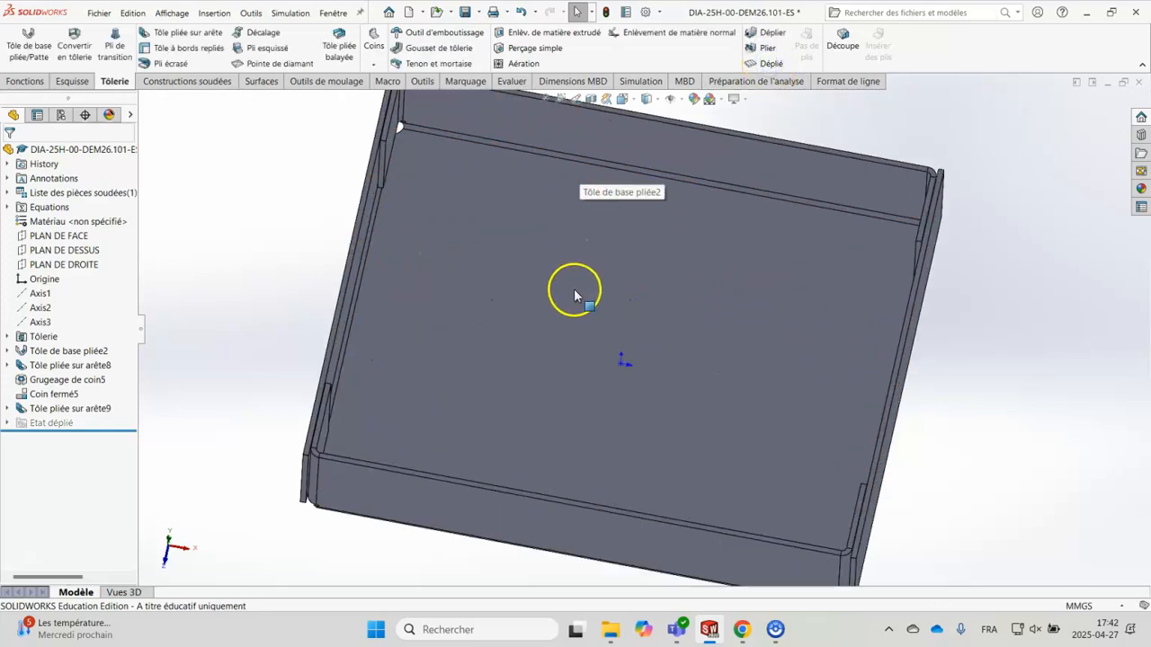
scroll(574, 291, up, 3)
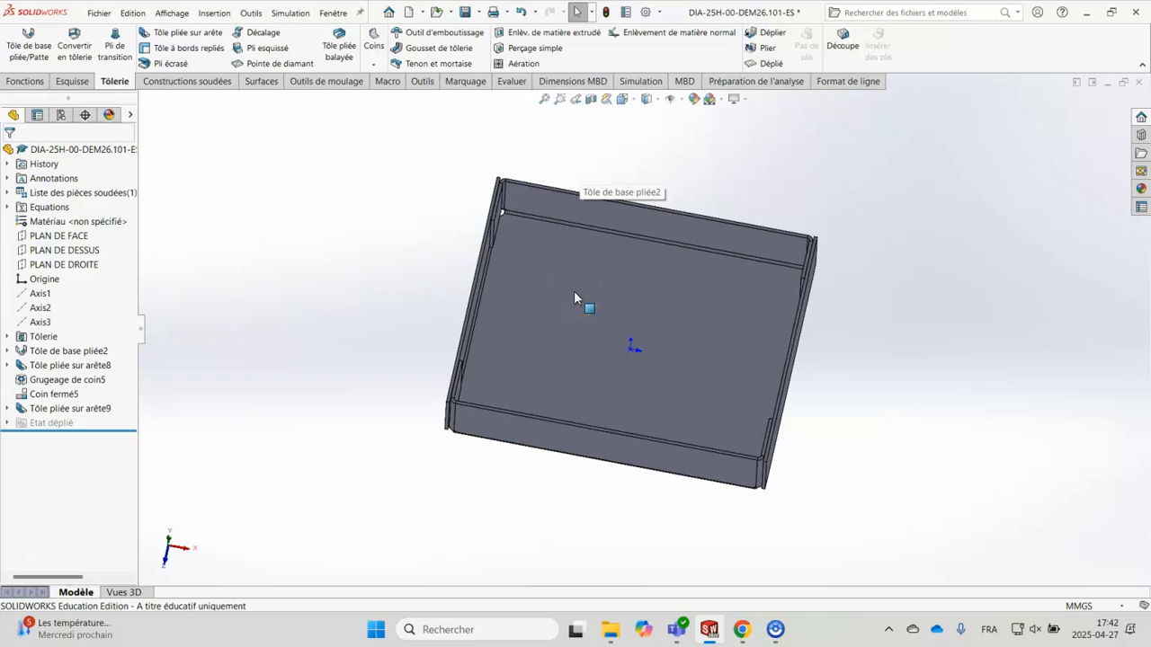
middle_drag(580, 301, 551, 227)
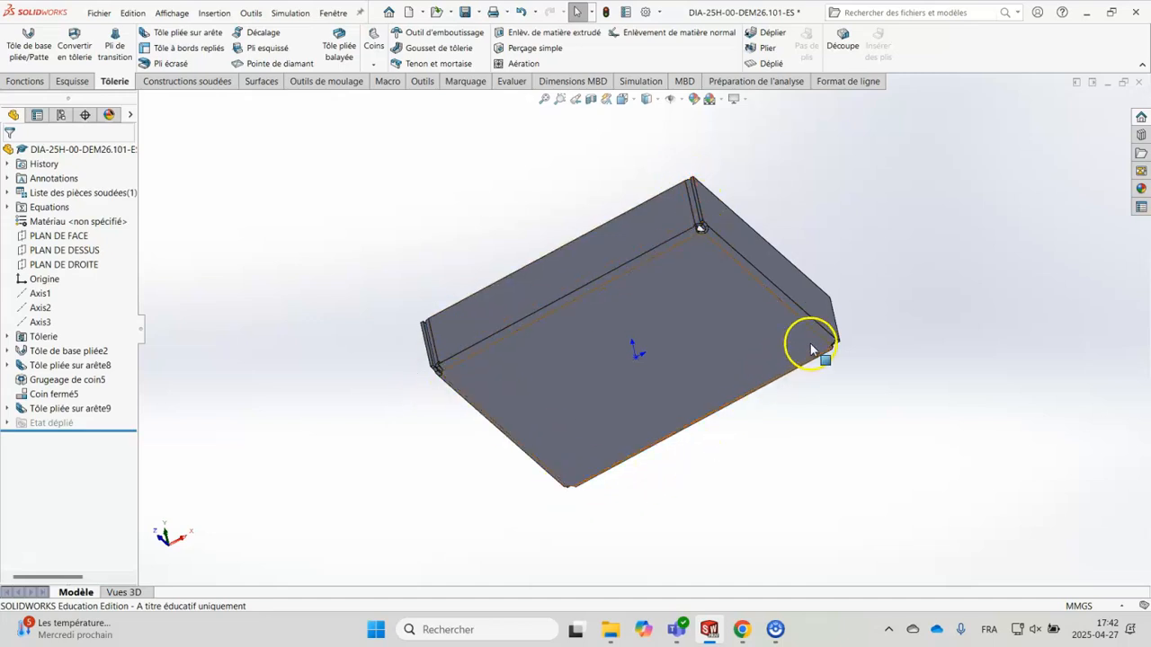
middle_drag(880, 207, 1007, 424)
middle_drag(878, 306, 891, 331)
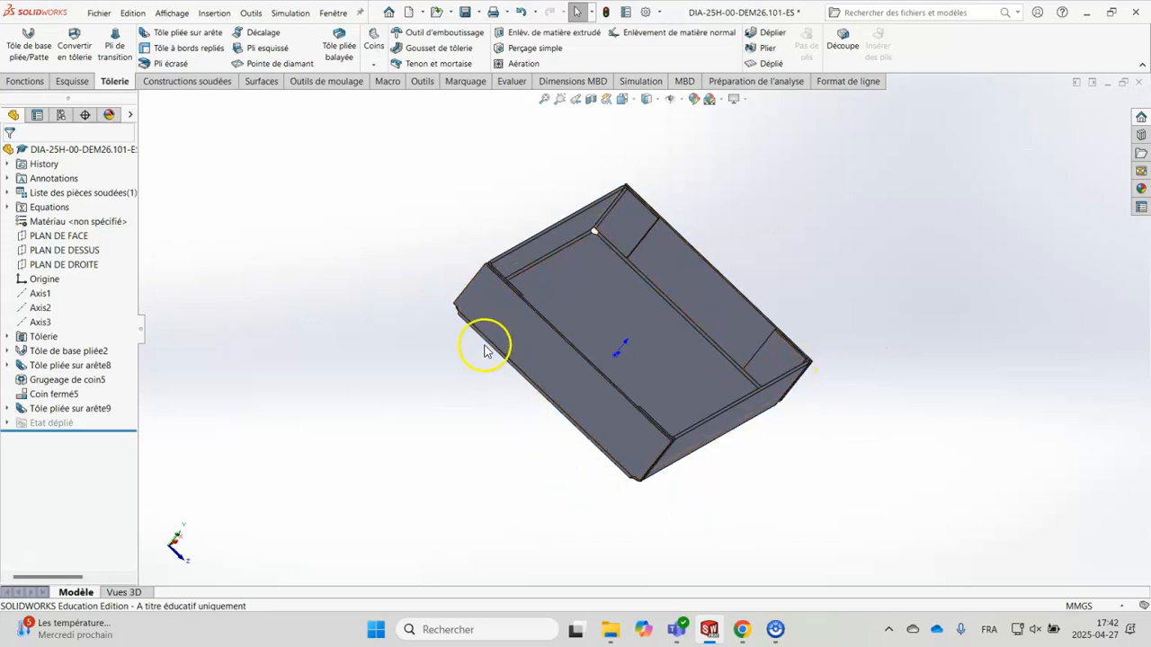
middle_drag(430, 364, 451, 376)
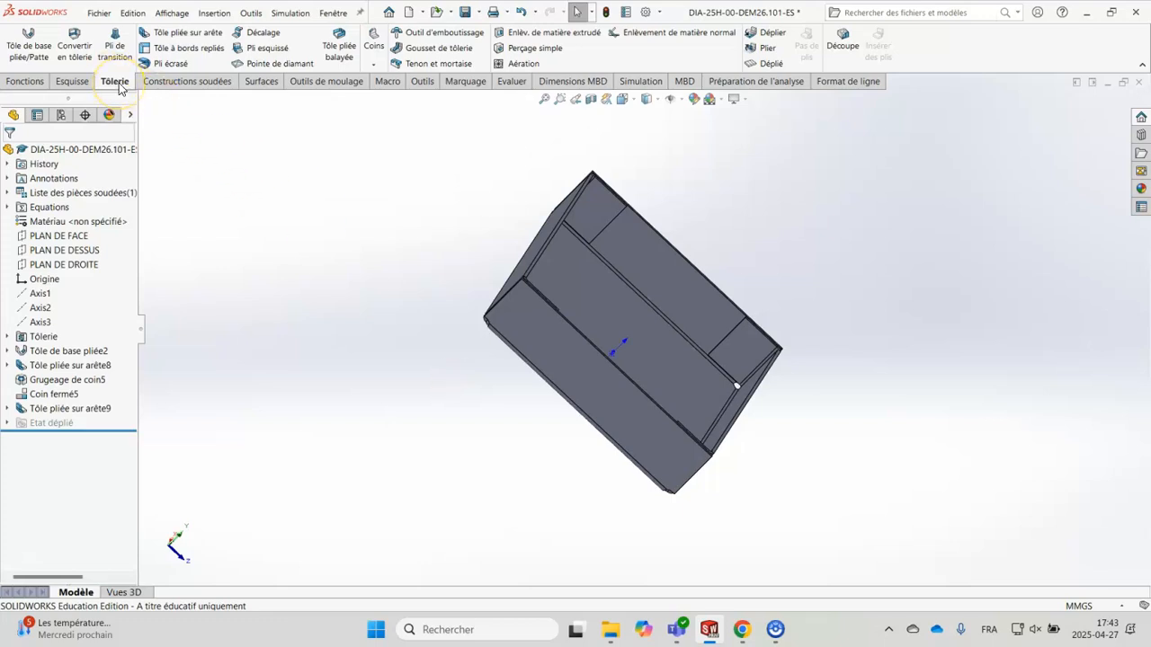
Set up a Hole Wizard feature as a plain Ansi Metric drill-size hole, Ø5.0, with the through-all end condition
click(26, 82)
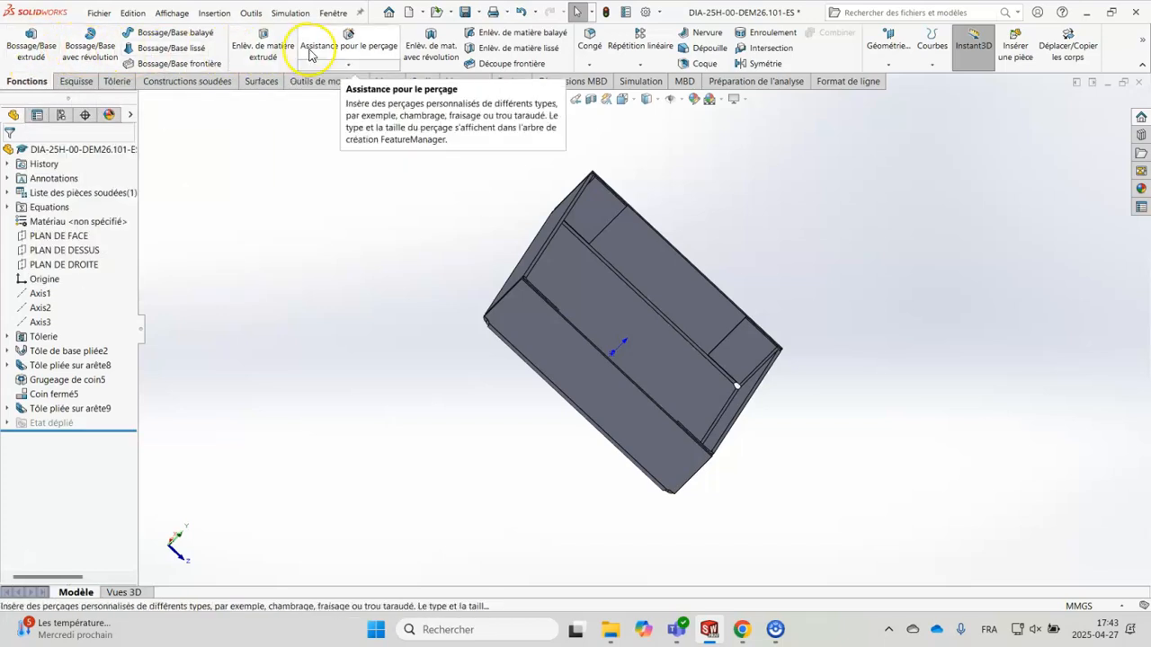
mouse_move(885, 376)
middle_down()
mouse_move(890, 329)
mouse_move(853, 387)
mouse_move(755, 396)
mouse_move(886, 388)
mouse_move(888, 363)
middle_up()
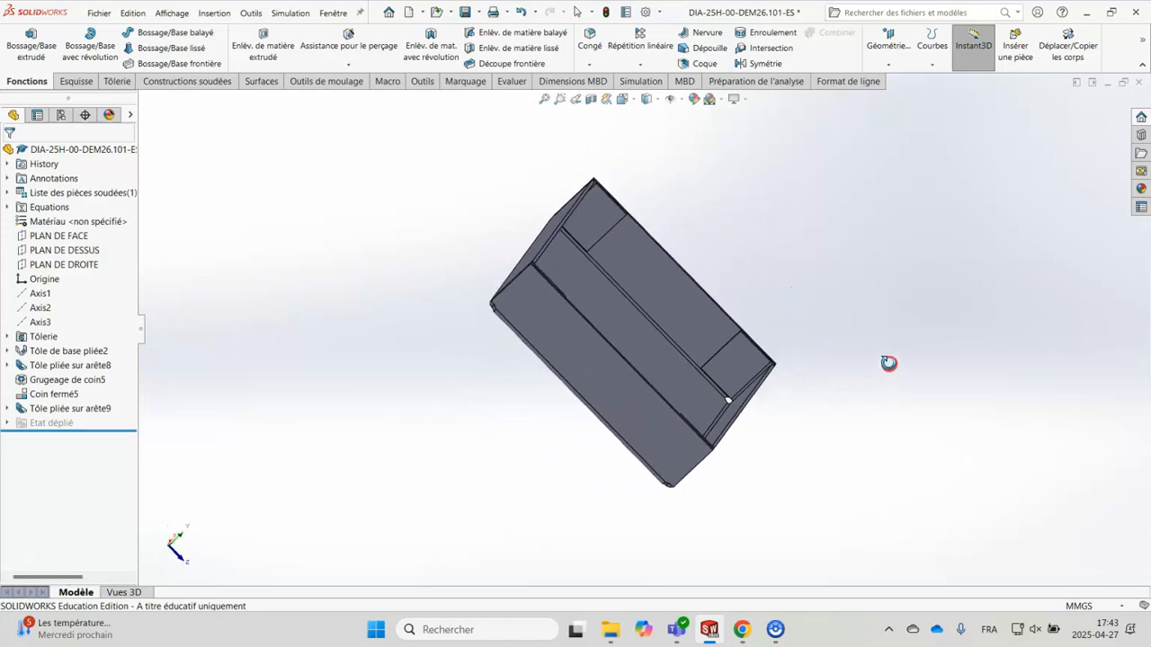
click(351, 40)
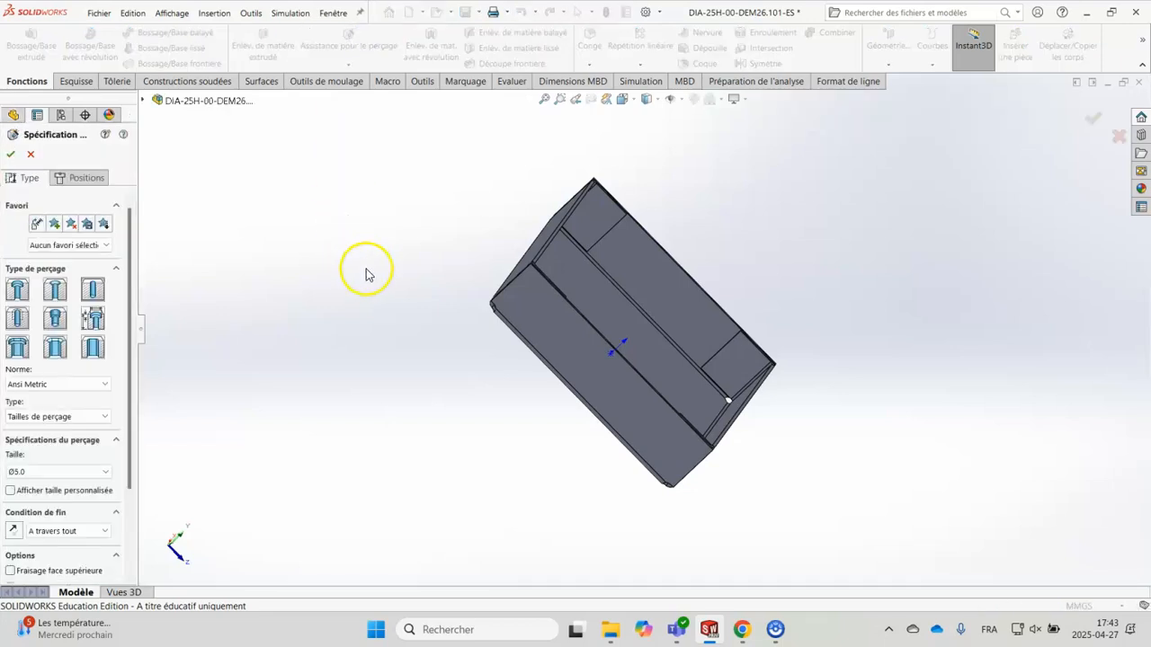
click(93, 292)
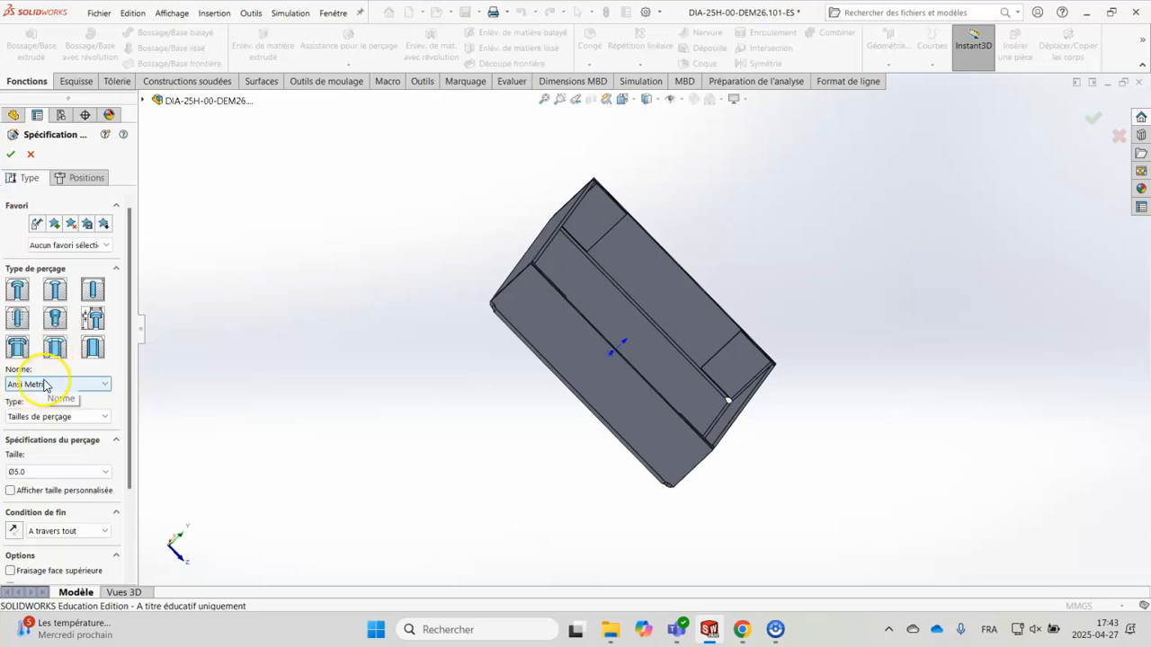
click(86, 417)
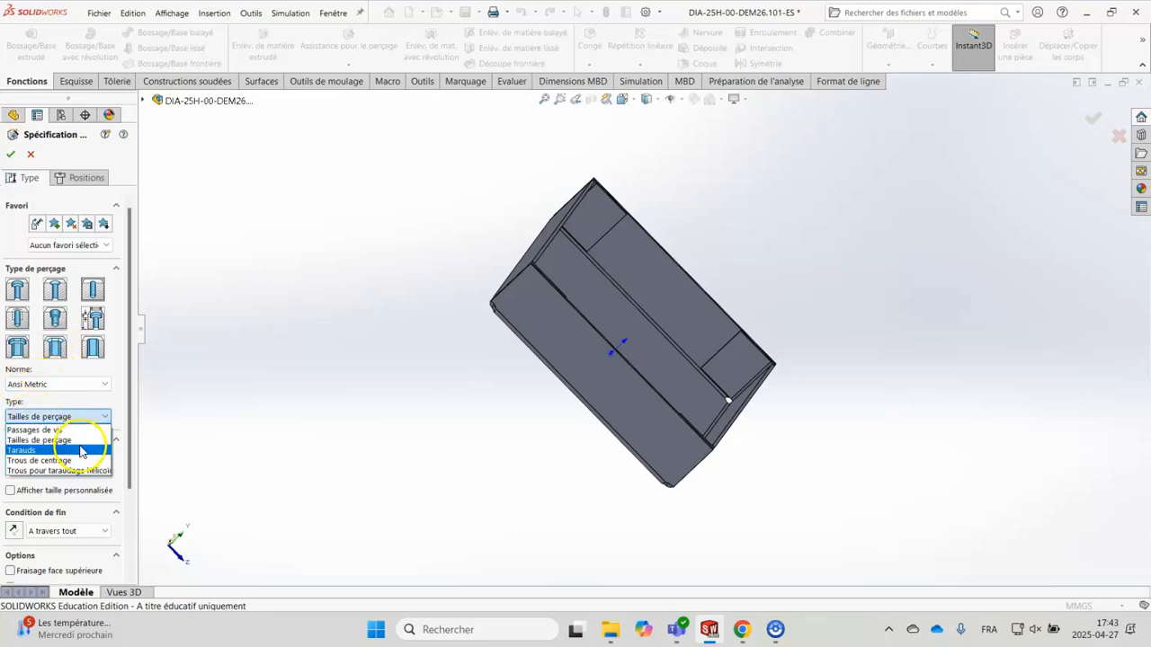
click(80, 441)
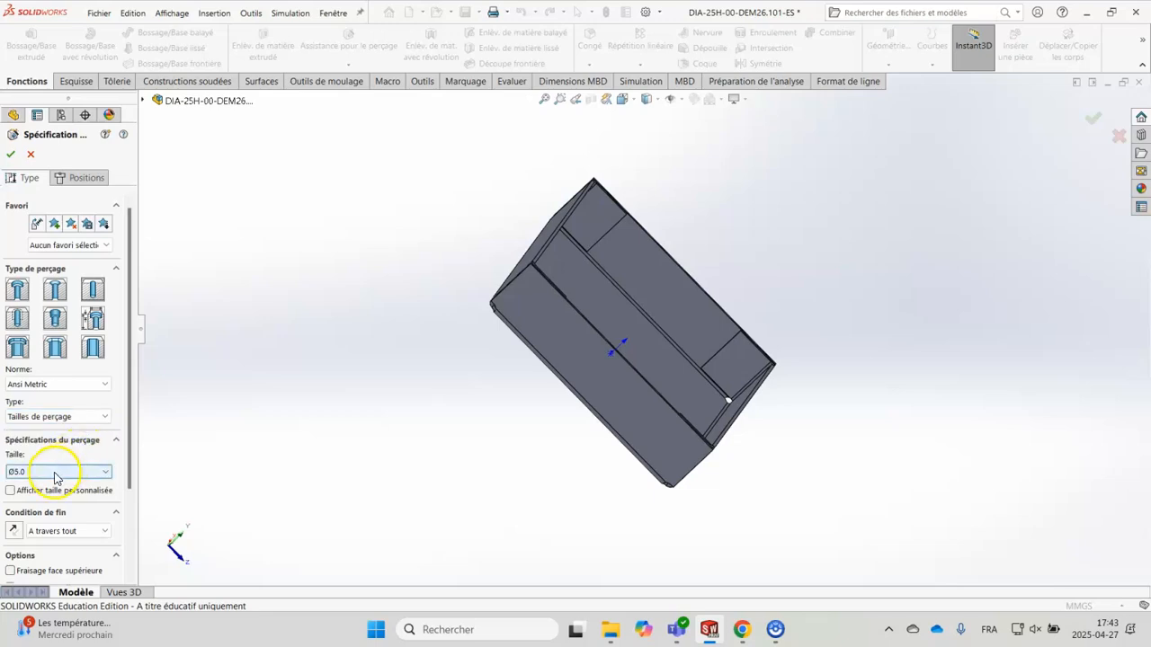
drag(128, 414, 129, 495)
click(18, 359)
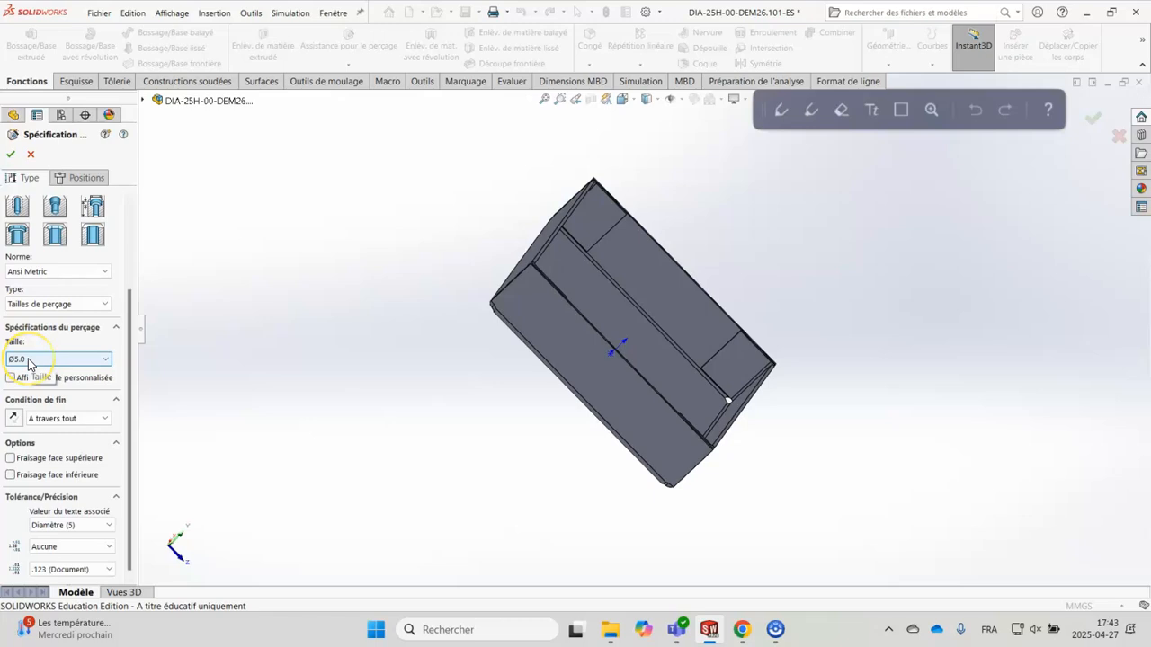
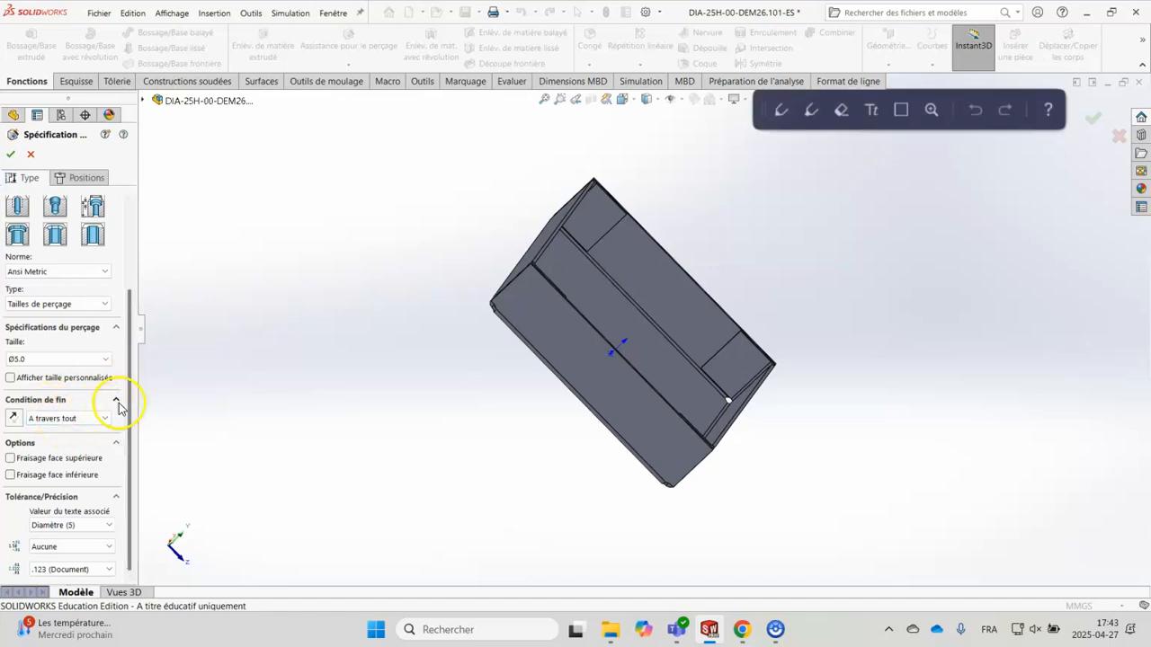
Place two vertically aligned hole centres on the outer face of a short wall, near one of its end edges
click(72, 177)
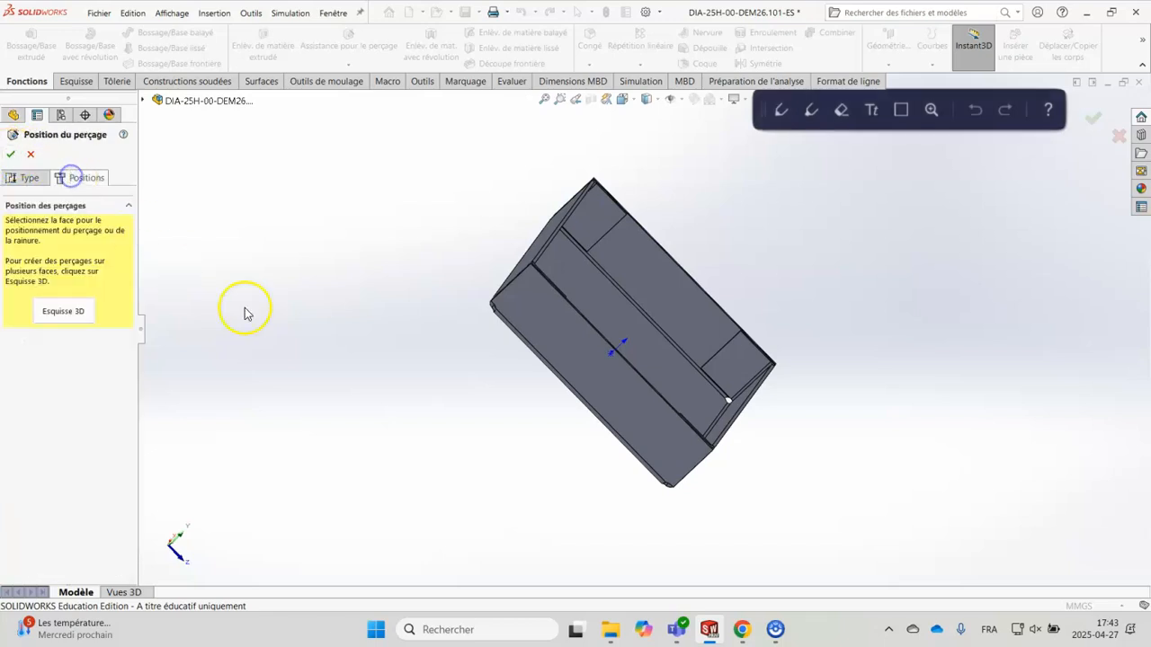
click(570, 342)
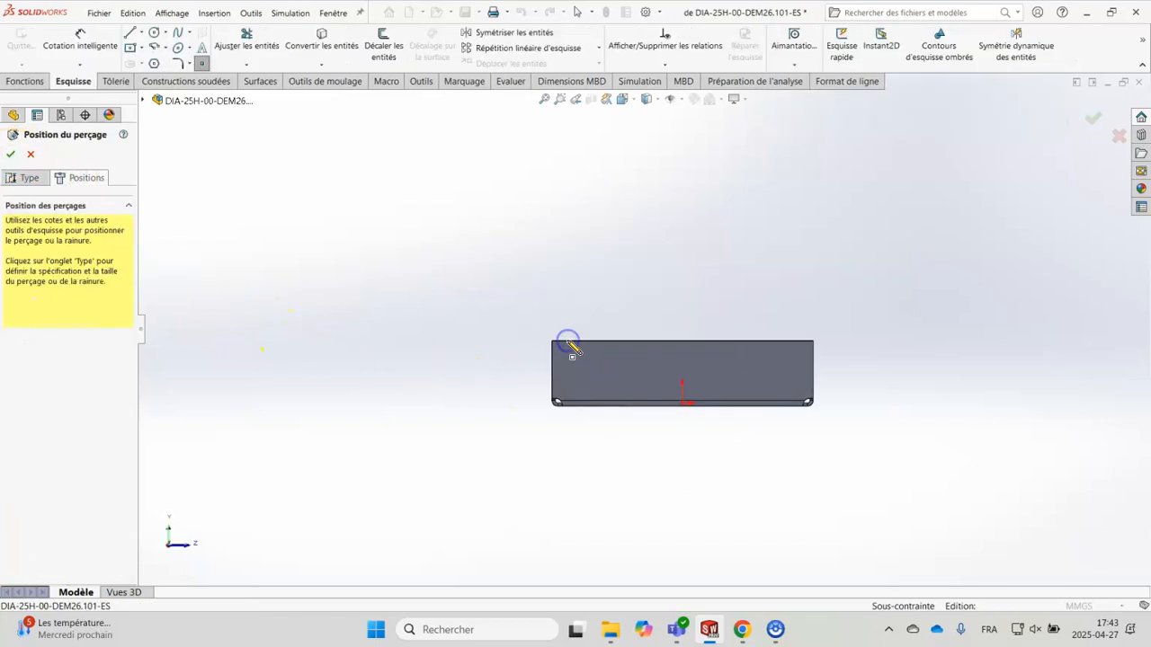
scroll(592, 372, down, 5)
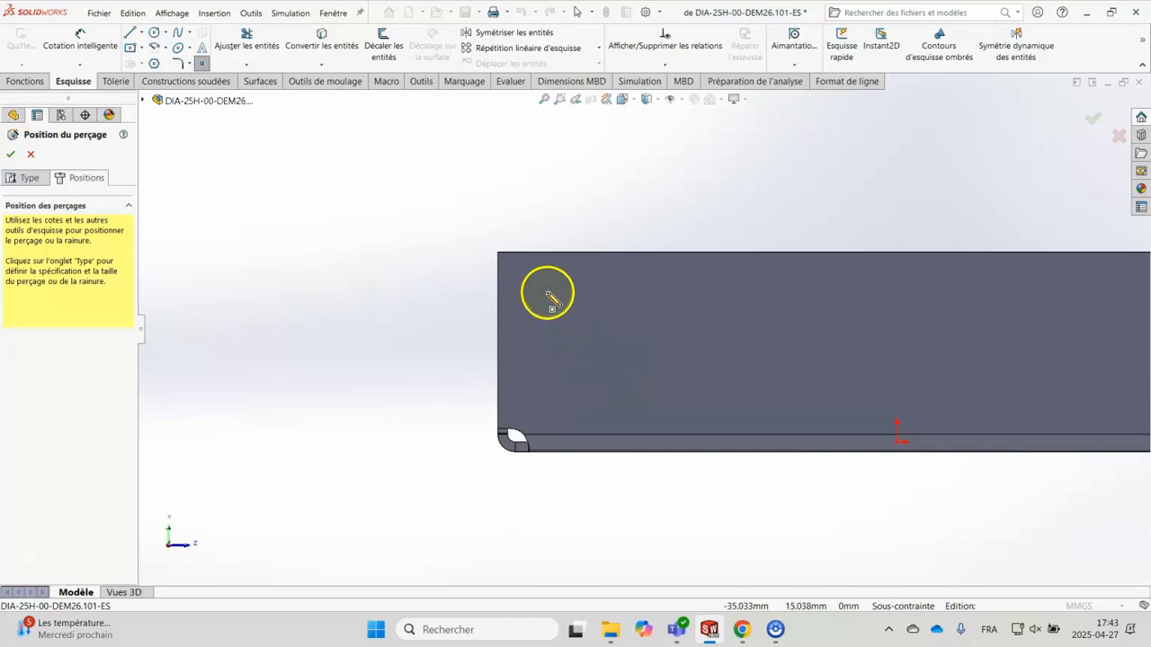
click(557, 300)
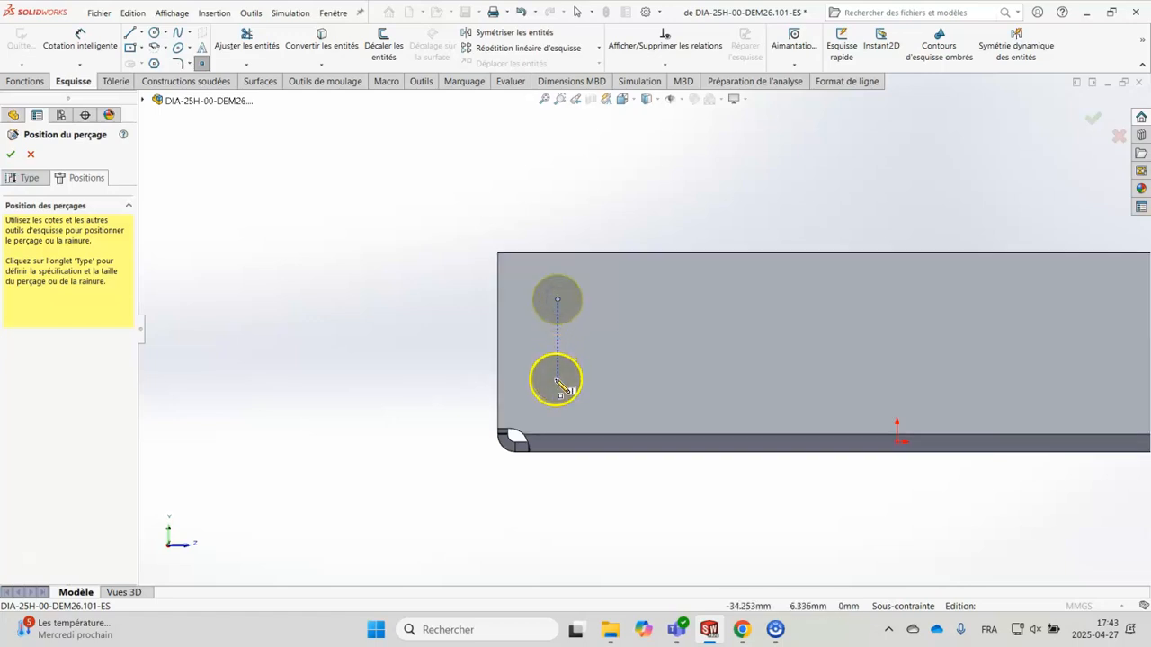
click(555, 378)
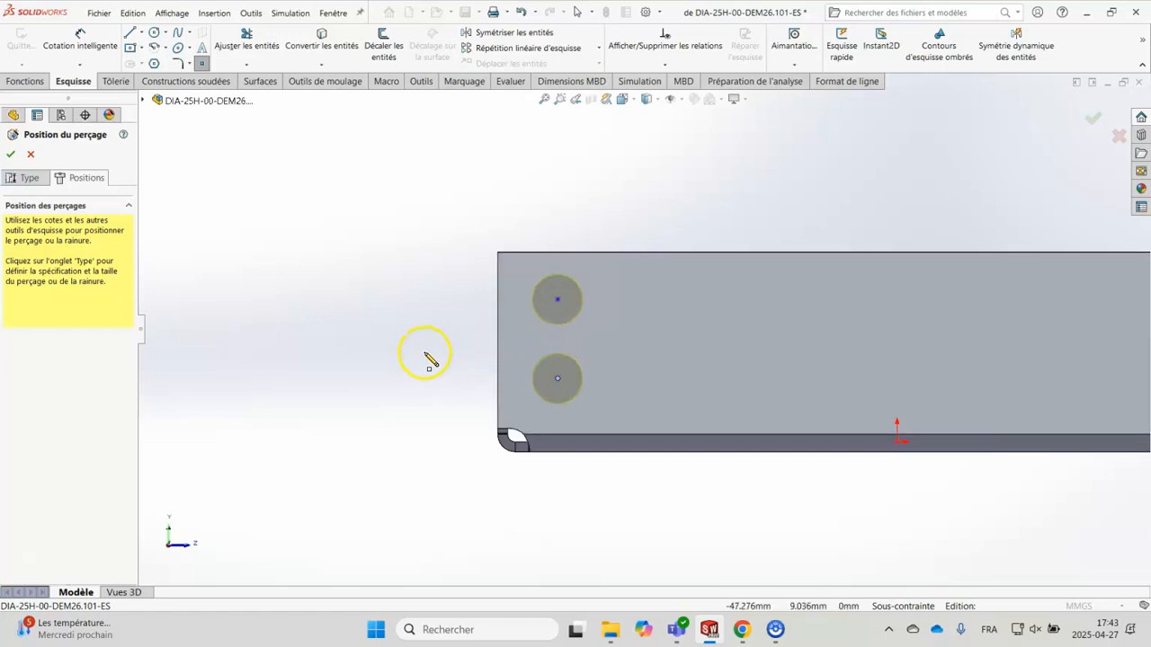
Dimension the upper hole's centre 5 mm from the wall's nearest vertical edge
click(83, 41)
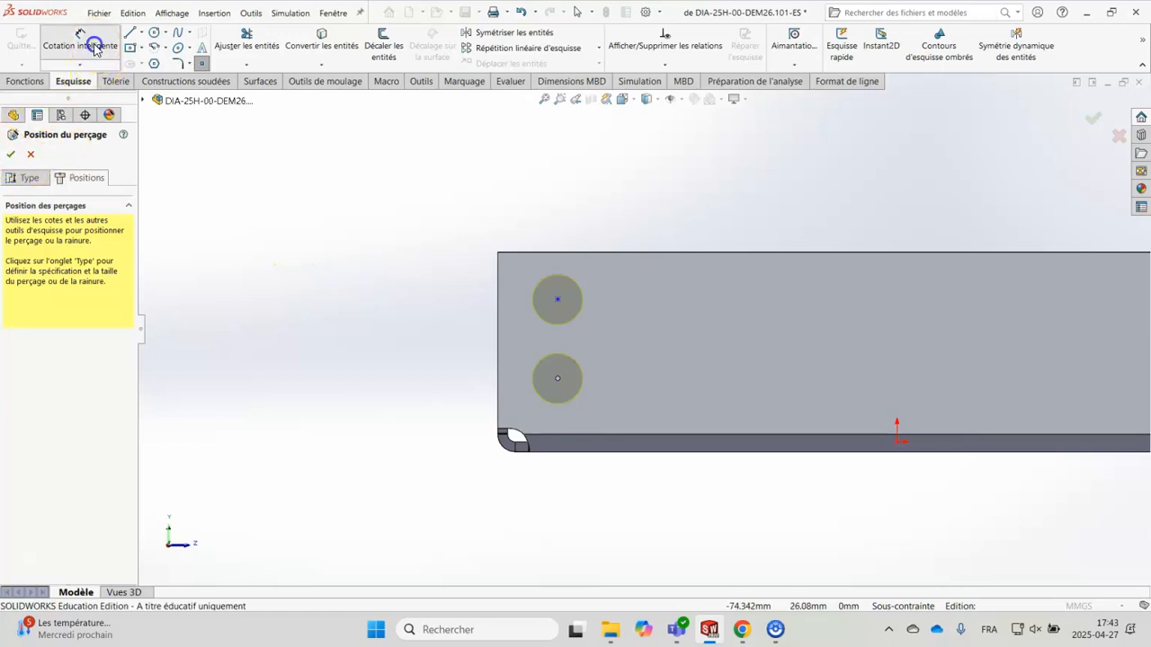
middle_drag(567, 188, 567, 212)
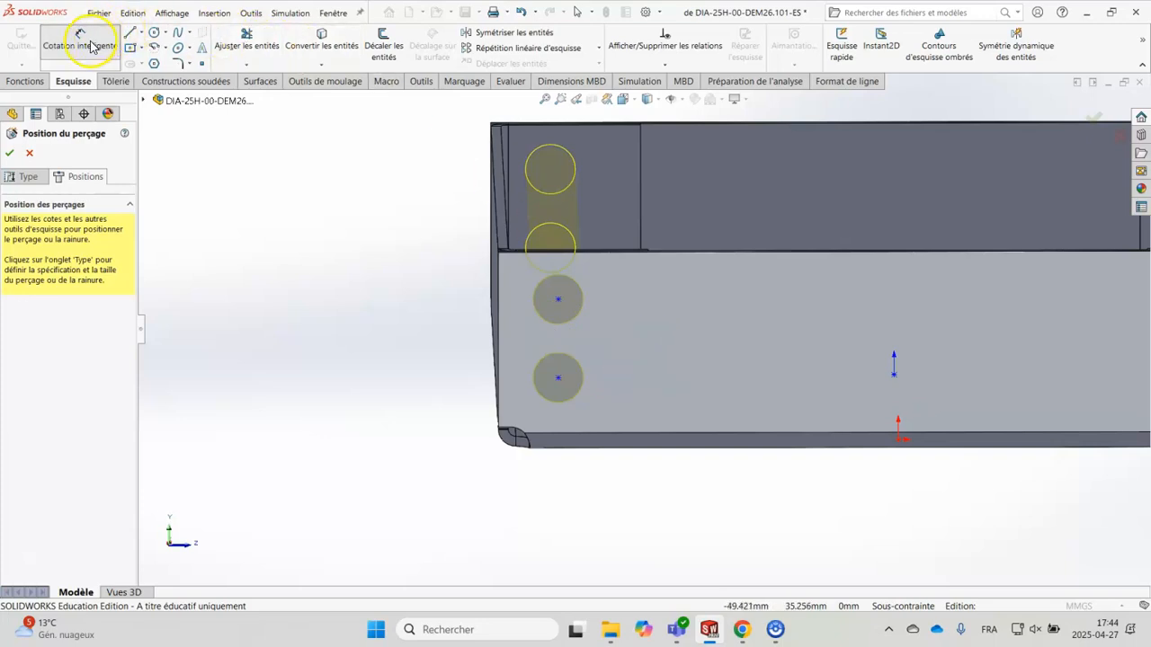
click(558, 302)
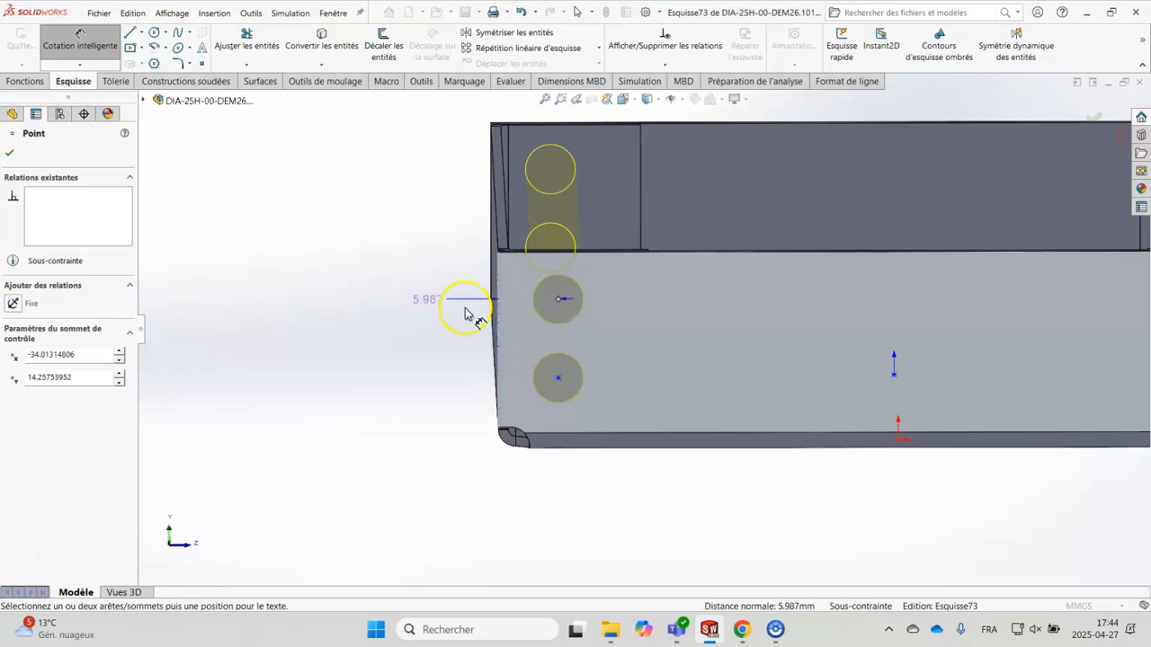
click(409, 270)
text(5)
key(Return)
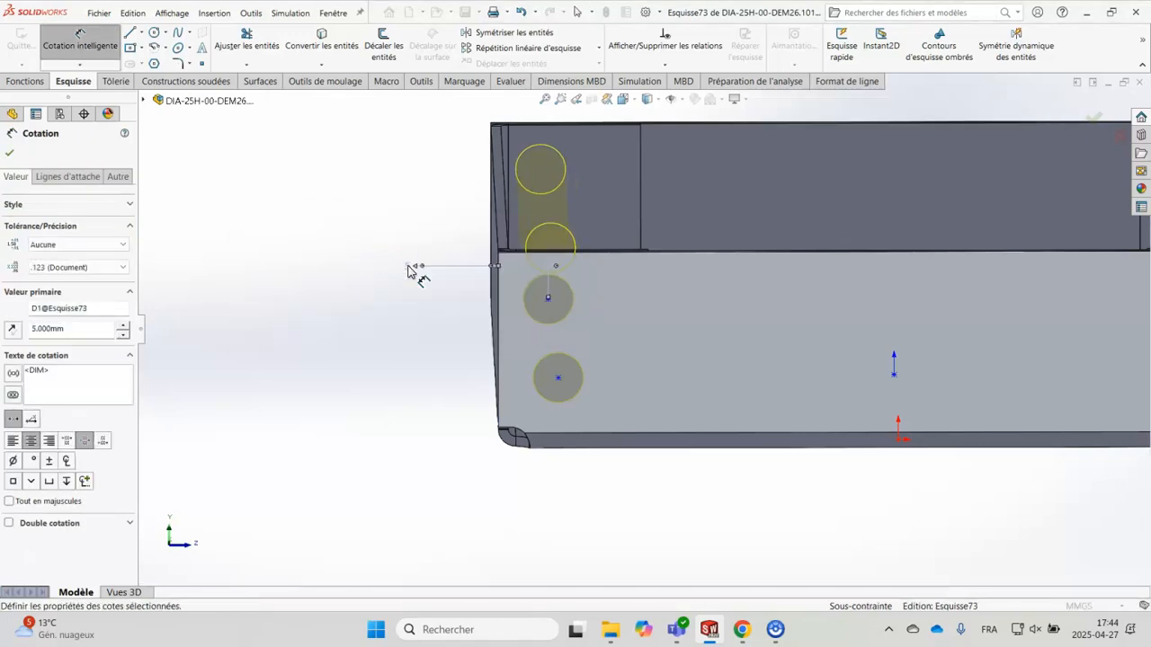
Dimension the lower hole's centre 5 mm from the same vertical wall edge
click(557, 378)
click(501, 390)
click(441, 376)
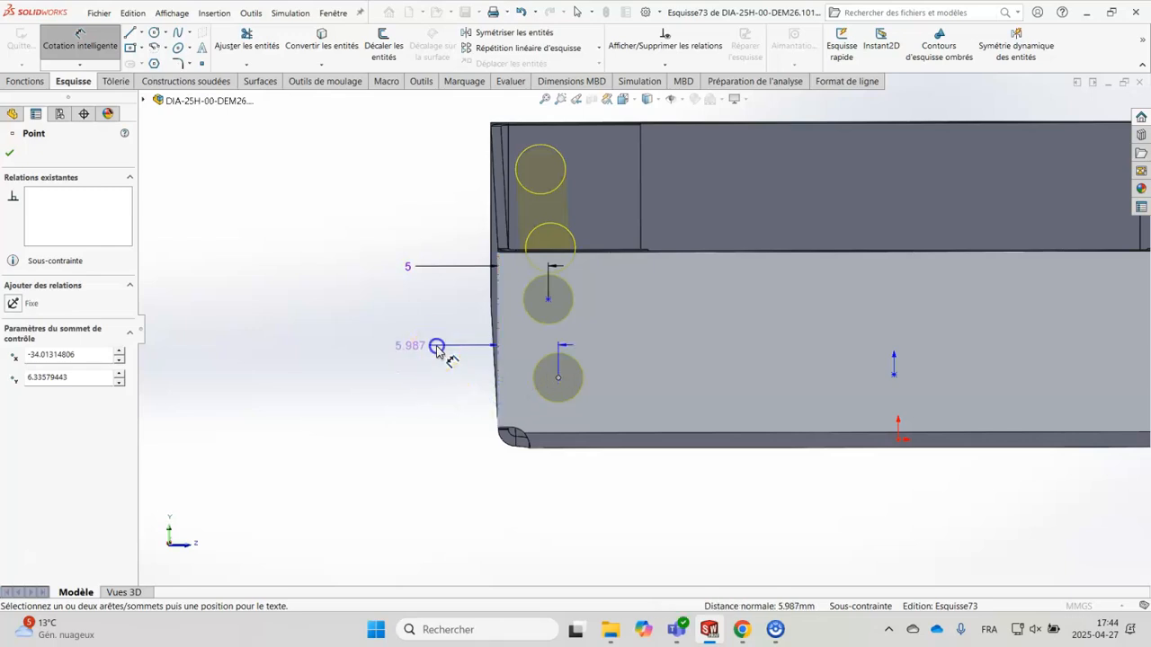
click(437, 349)
text(5)
key(Return)
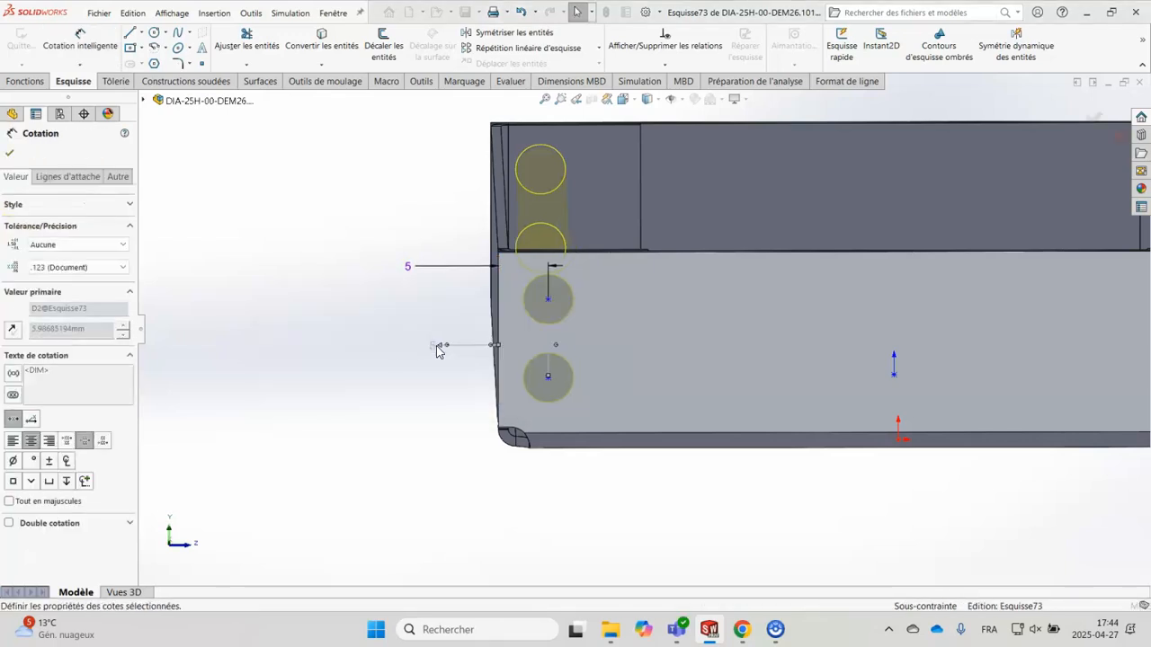
Dimension the upper hole's centre 5 mm below the wall's top edge
click(550, 301)
click(593, 253)
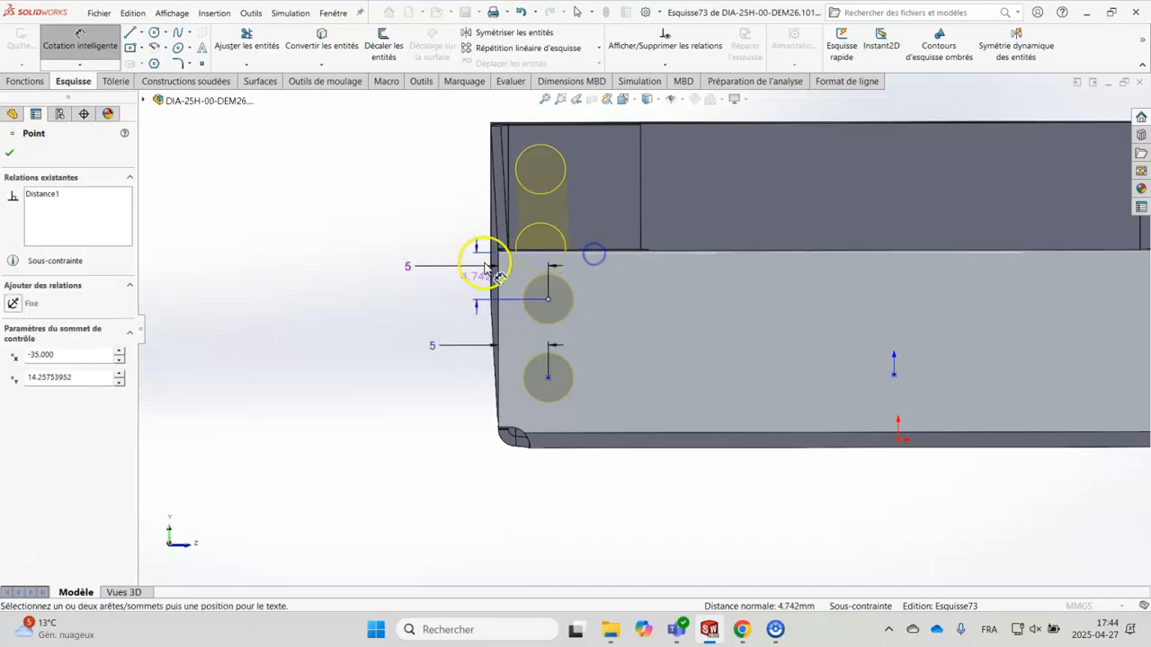
click(366, 267)
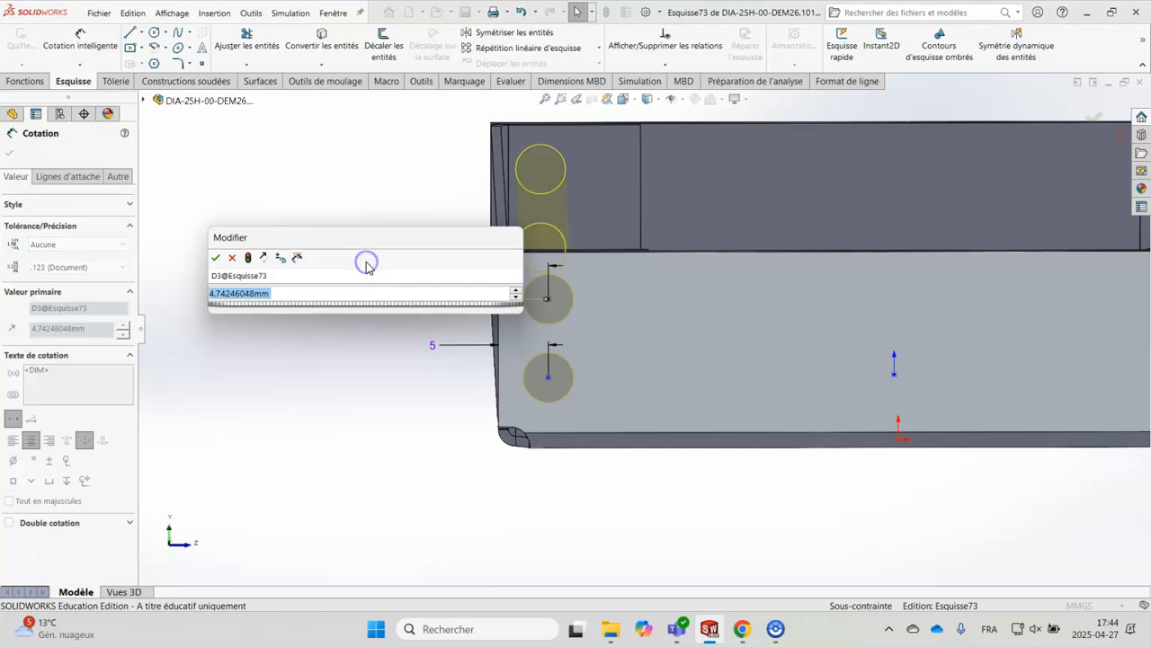
text(5)
key(Return)
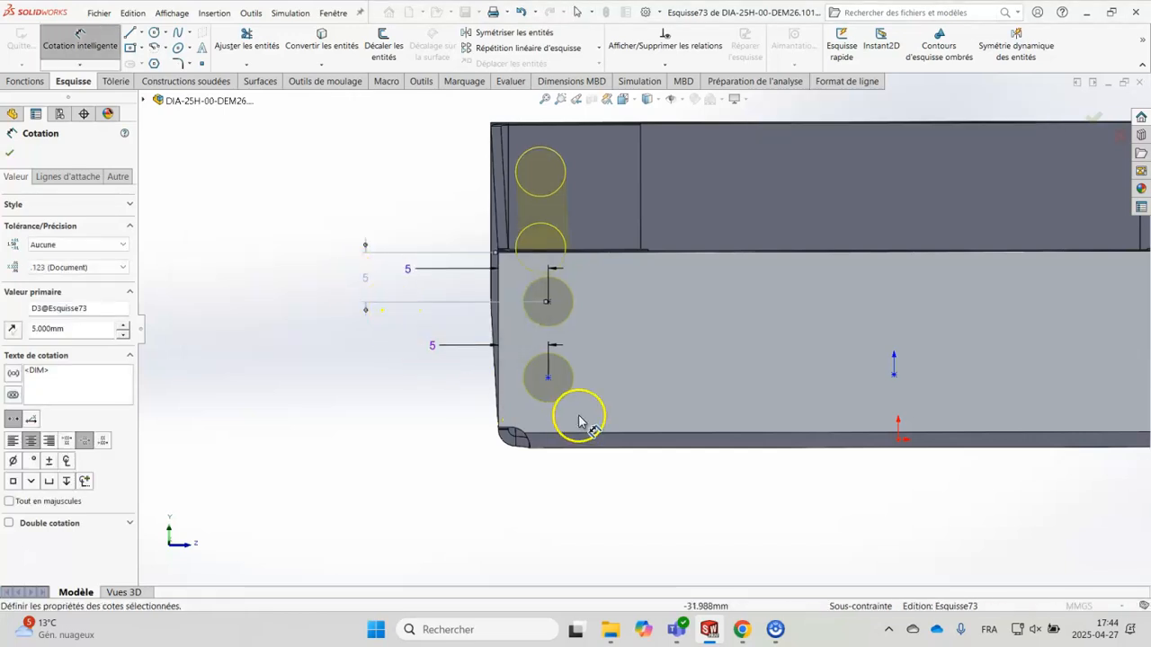
Dimension the lower hole's centre 5 mm above the bend edge at the wall's base and check the through-hole preview
click(549, 379)
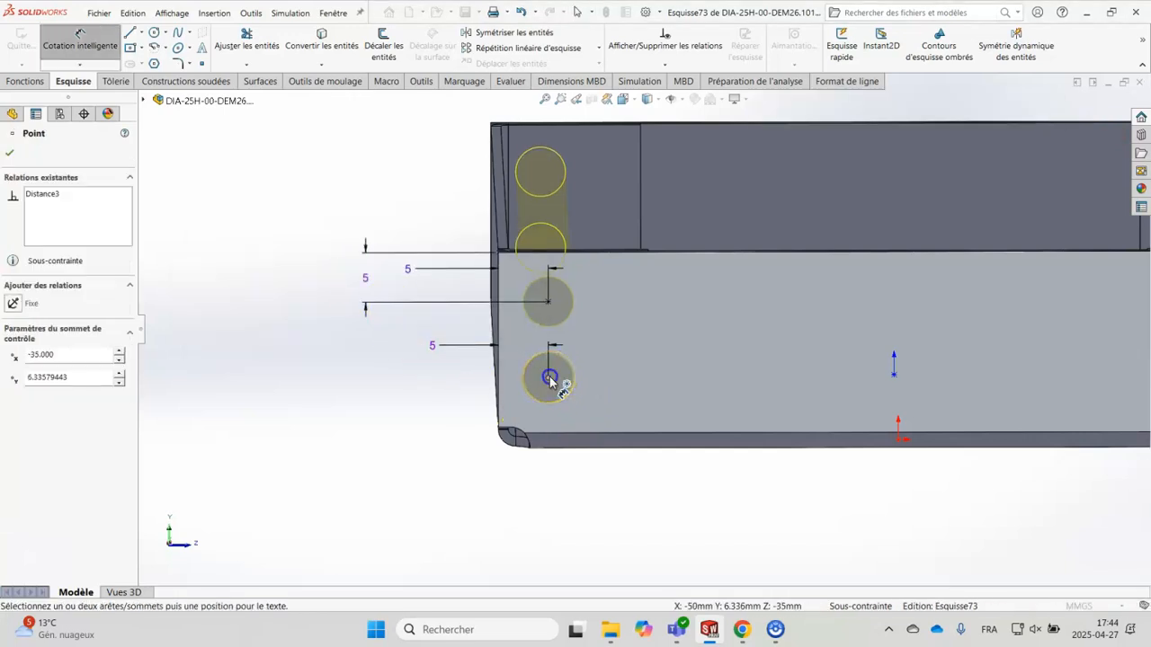
click(600, 436)
click(391, 420)
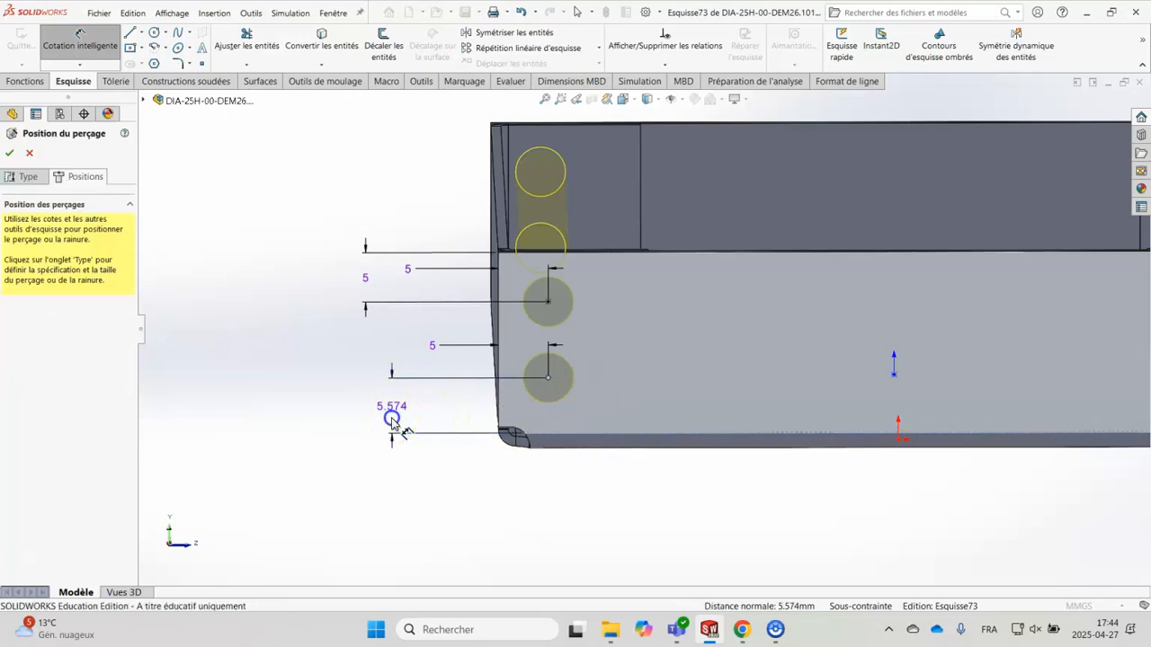
key(Return)
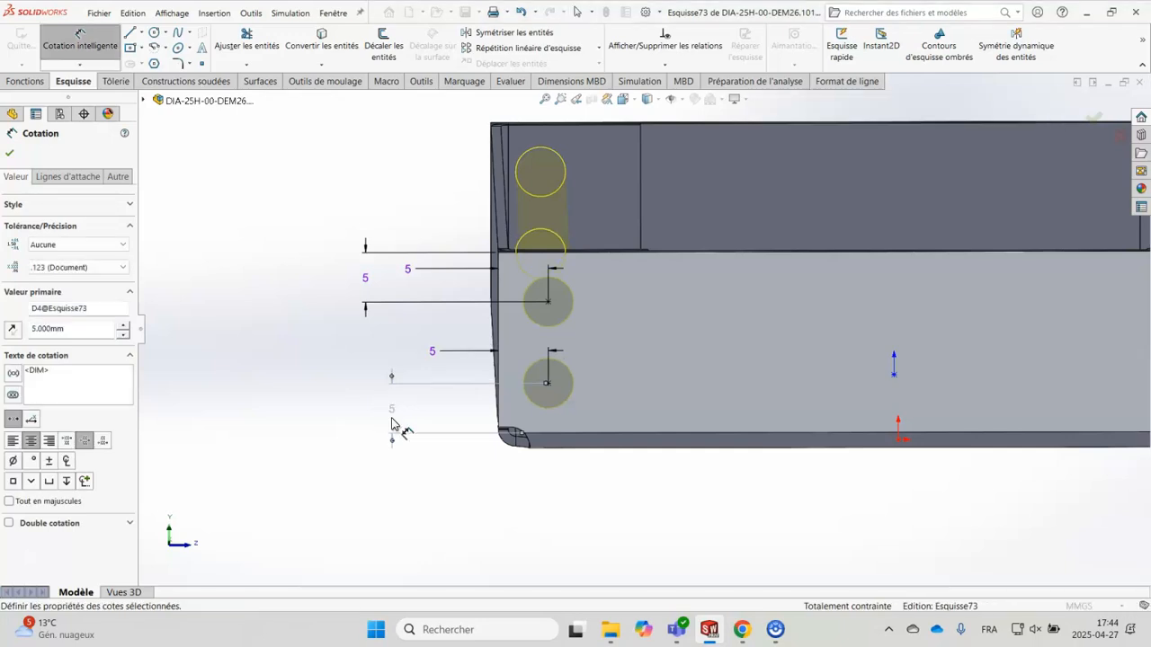
middle_drag(462, 483, 490, 505)
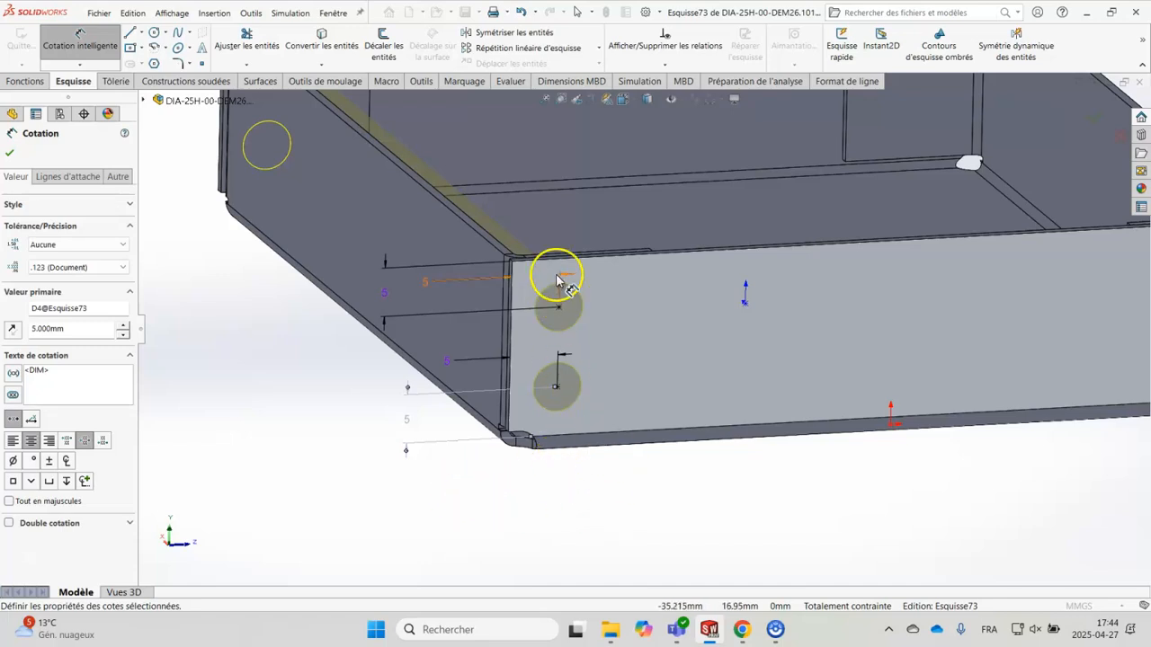
middle_drag(595, 497, 572, 499)
scroll(572, 499, up, 3)
scroll(572, 500, up, 2)
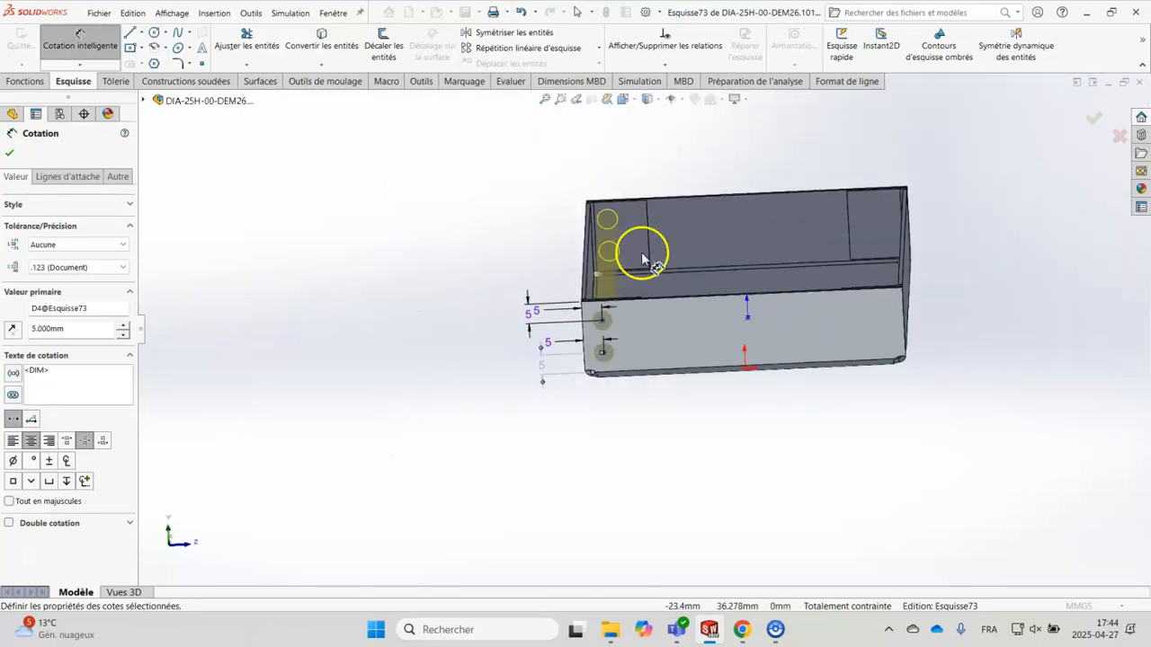
Check the through-hole preview on the opposite corner tab and finish creating the two Ø5 holes
scroll(611, 226, down, 2)
scroll(610, 229, down, 3)
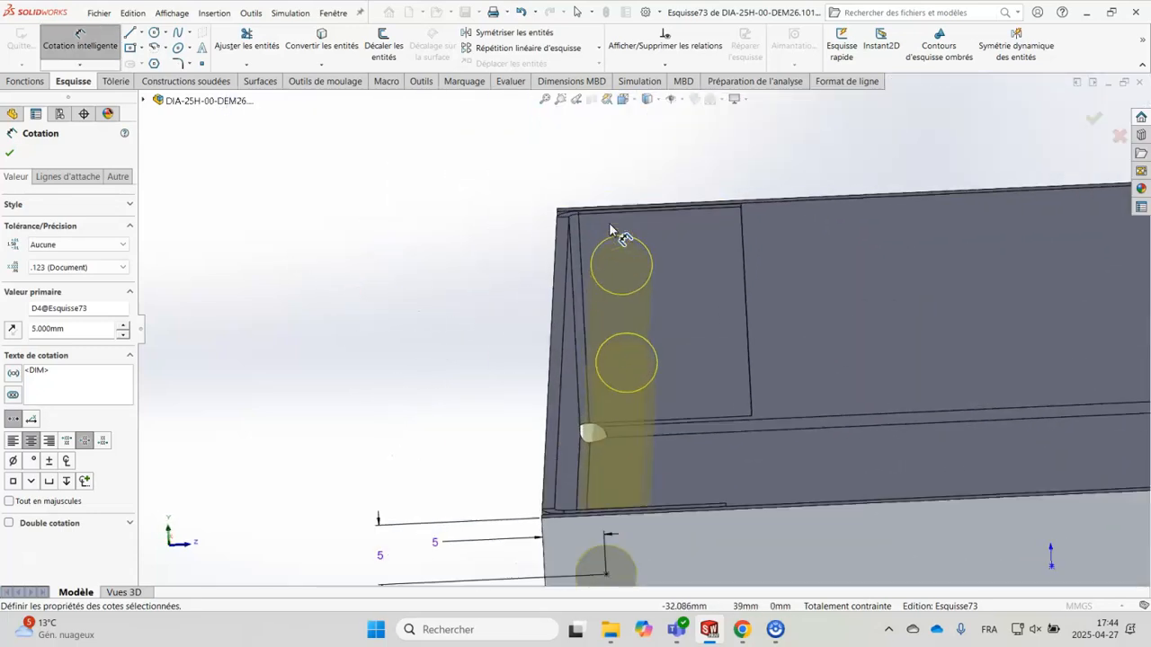
scroll(612, 230, up, 3)
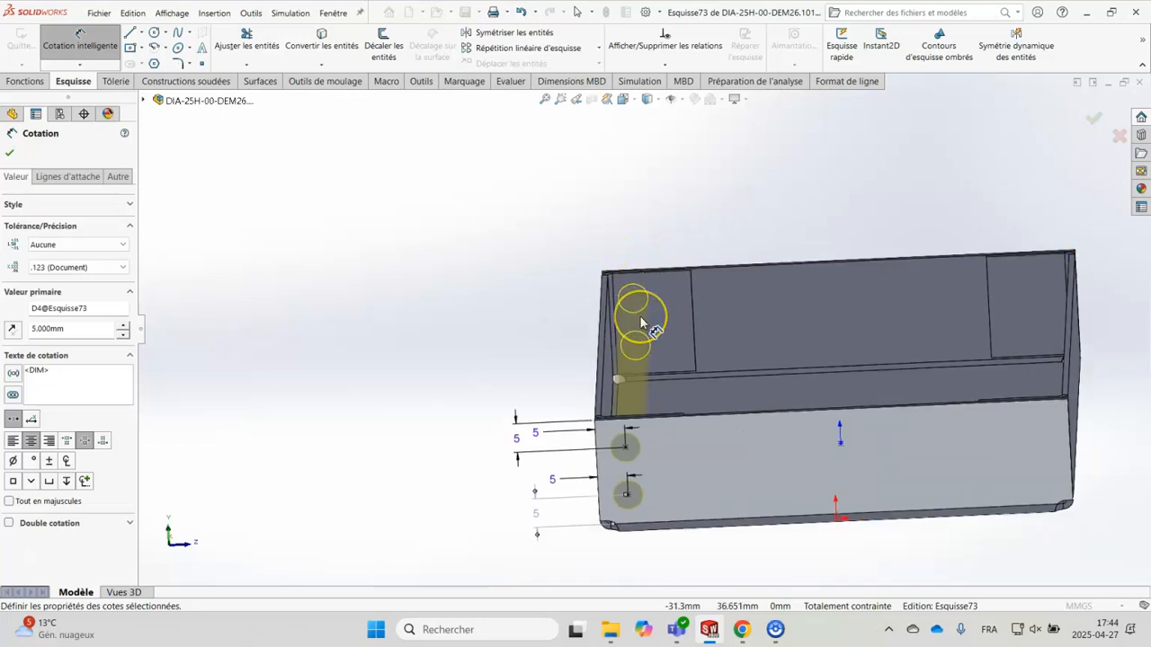
click(10, 155)
click(8, 156)
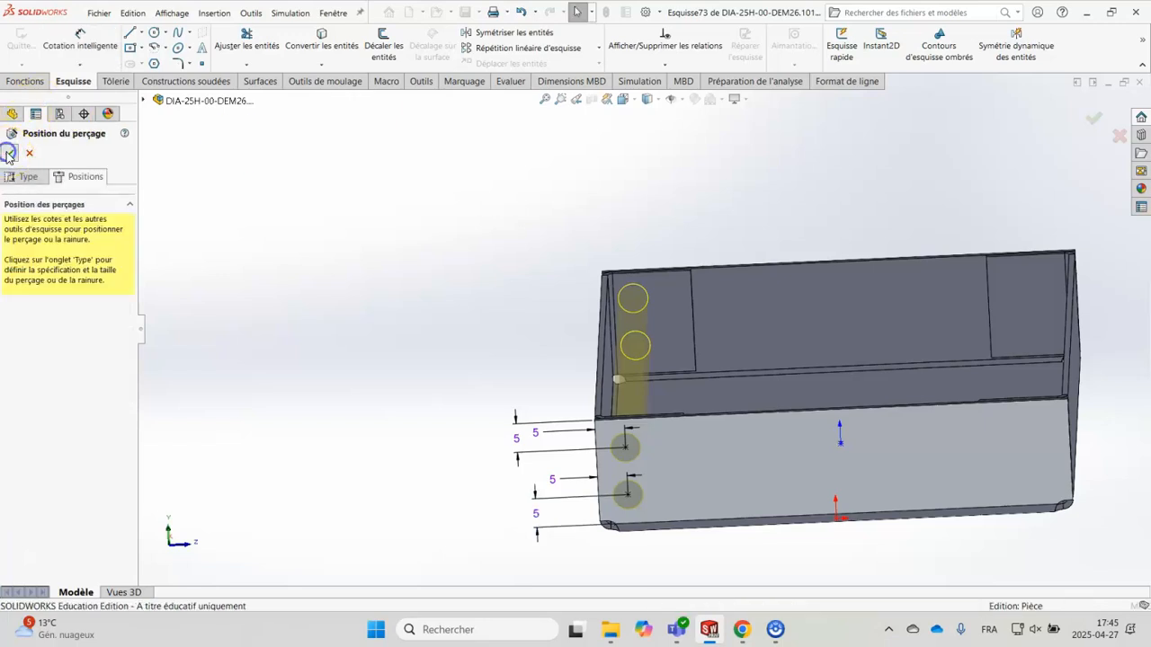
click(429, 310)
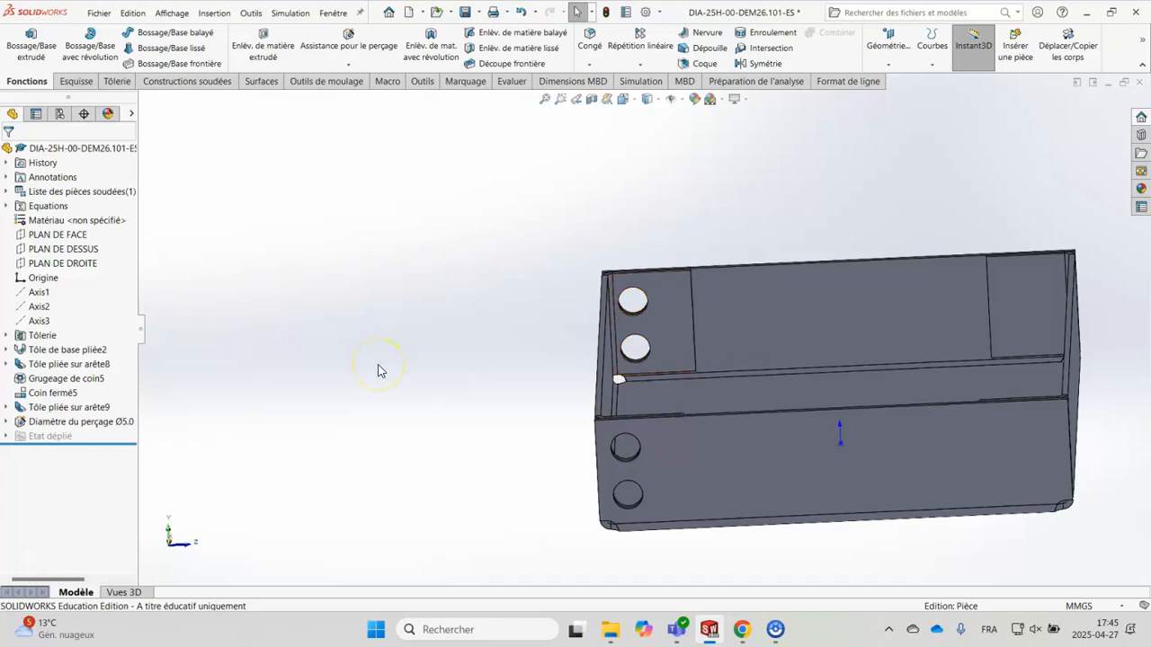
Edit the edge flange feature that forms the four corner tabs and set its flange length to 10 mm
click(49, 406)
click(61, 370)
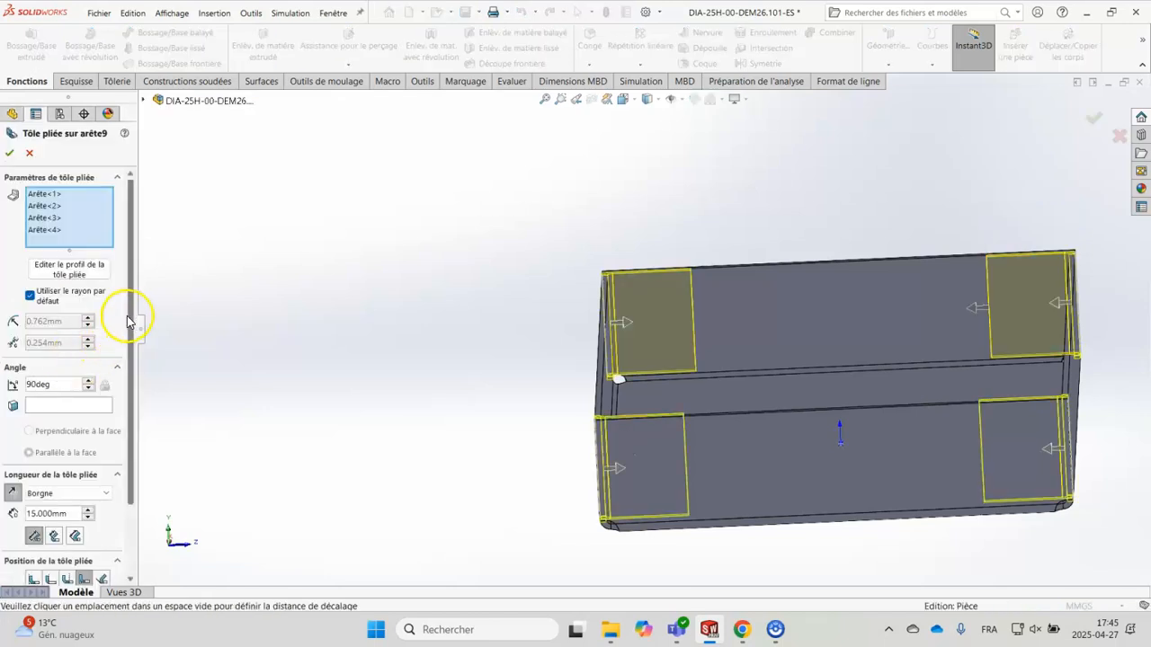
drag(129, 329, 123, 436)
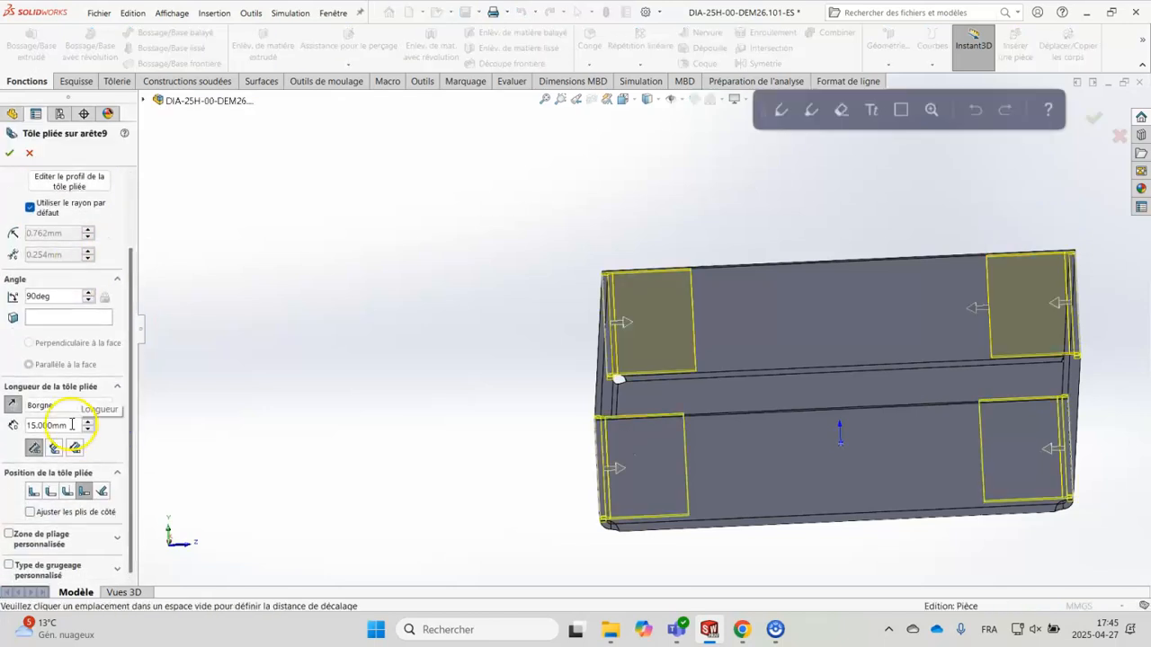
double_click(72, 425)
text(10)
key(Return)
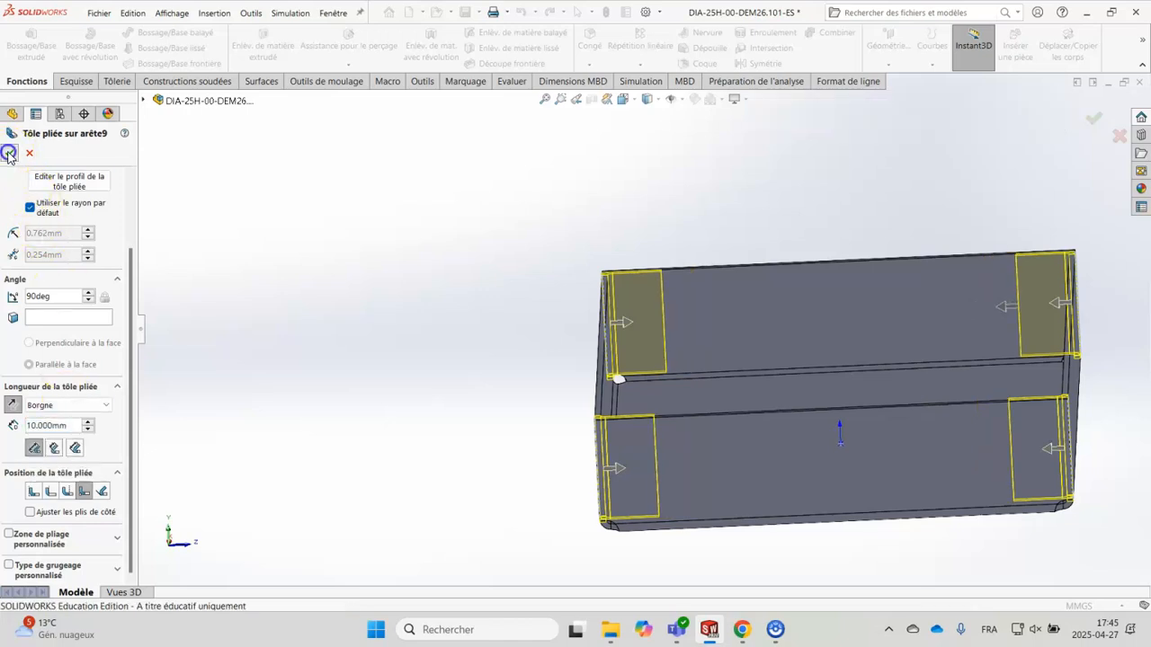
click(9, 154)
Mirror the Ø5 hole feature about PLAN DE FACE to add matching holes at the tray's other end
mouse_move(483, 394)
middle_down()
mouse_move(493, 380)
mouse_move(473, 380)
mouse_move(456, 434)
mouse_move(475, 403)
mouse_move(475, 362)
mouse_move(481, 377)
middle_up()
scroll(486, 385, up, 3)
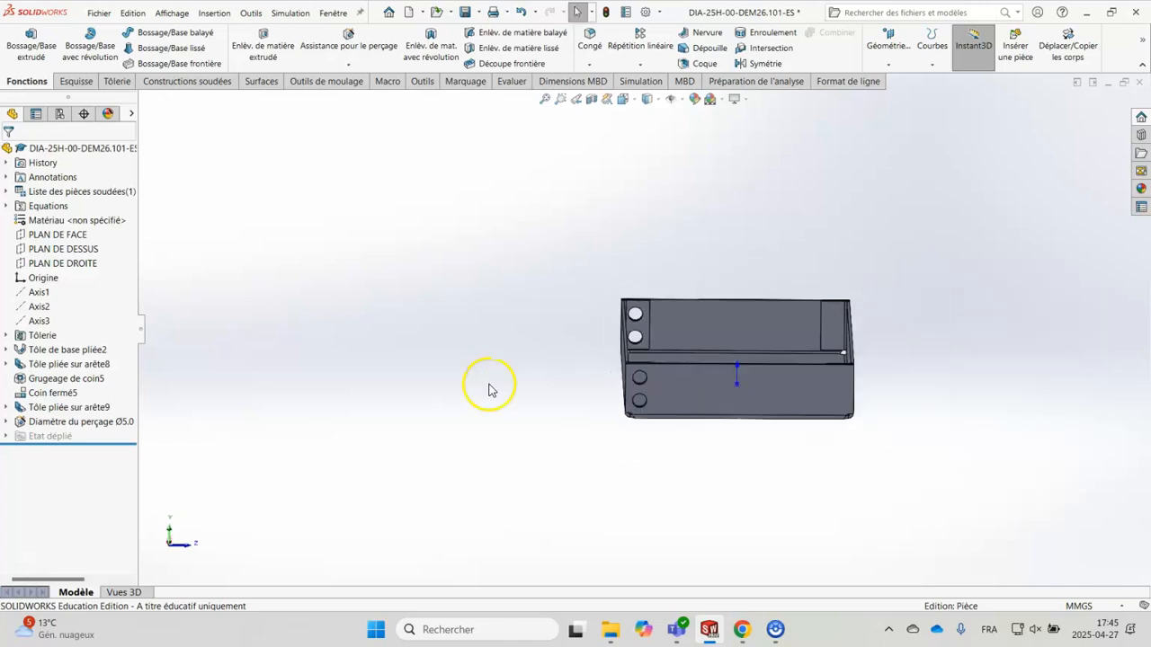
middle_drag(777, 457, 780, 512)
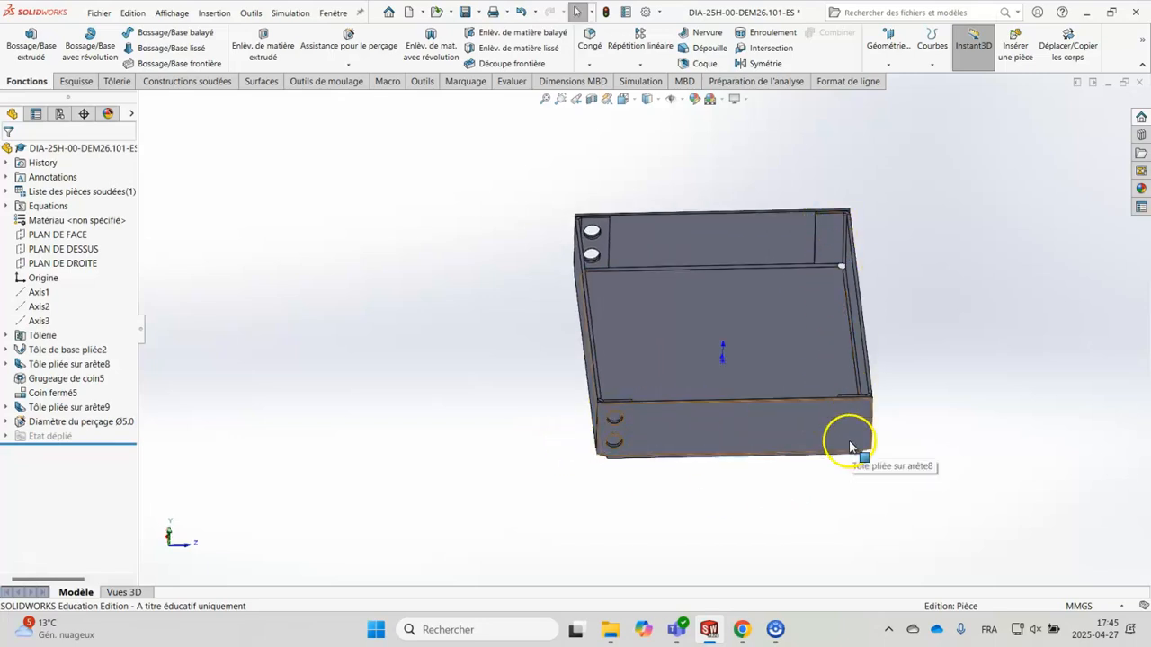
click(60, 422)
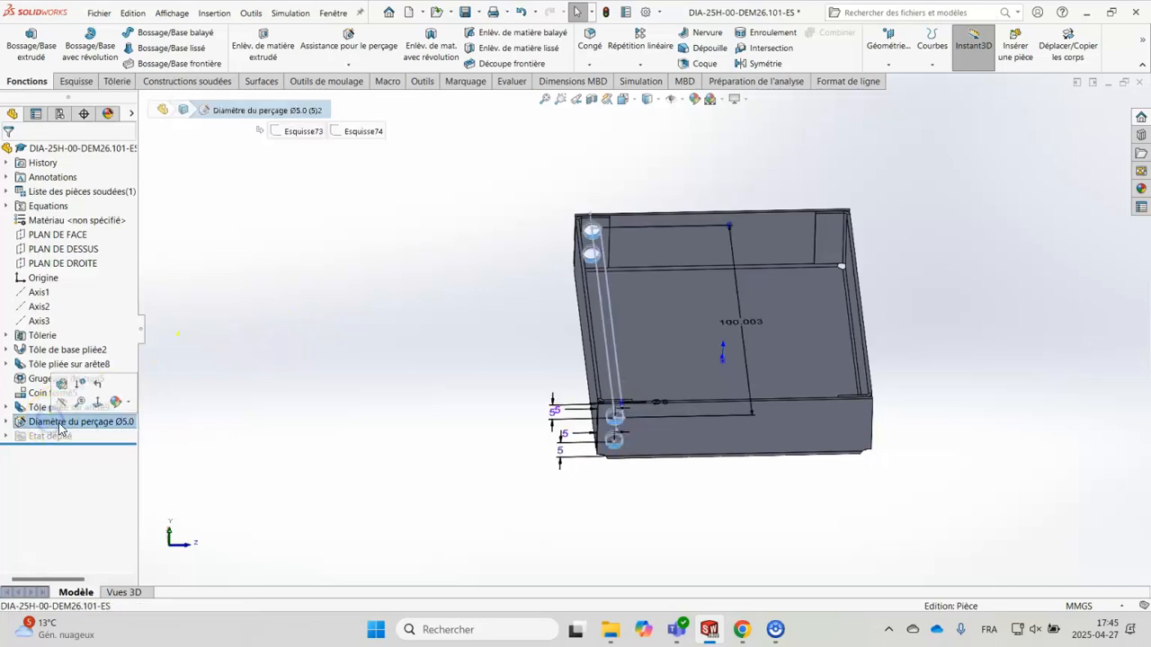
click(765, 63)
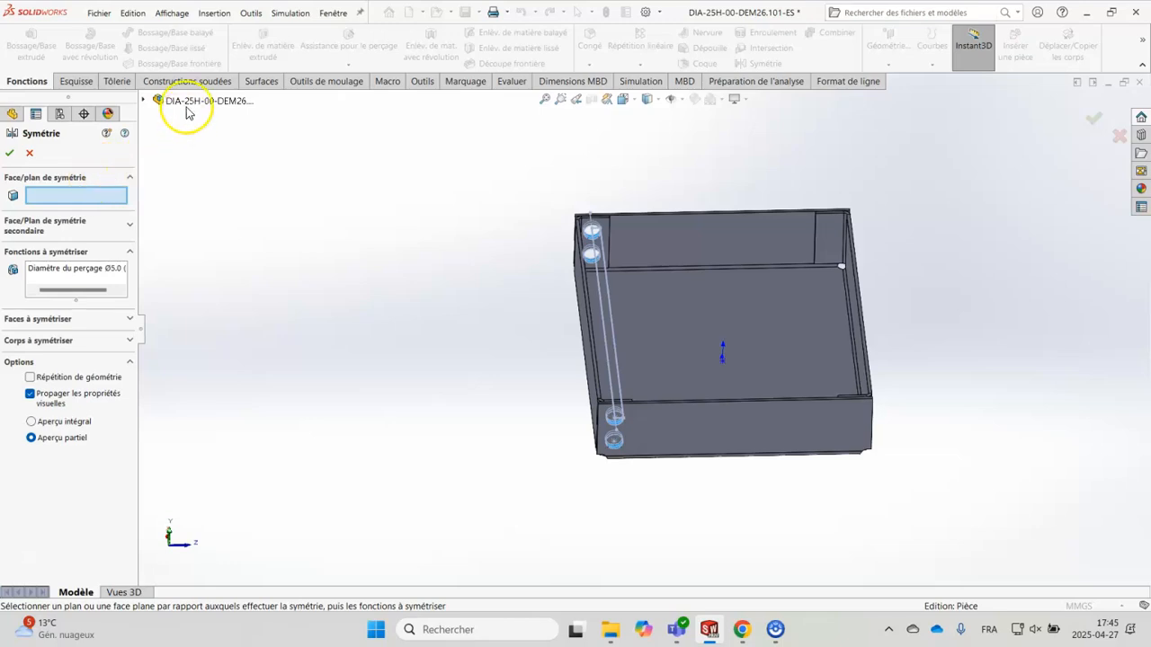
click(143, 100)
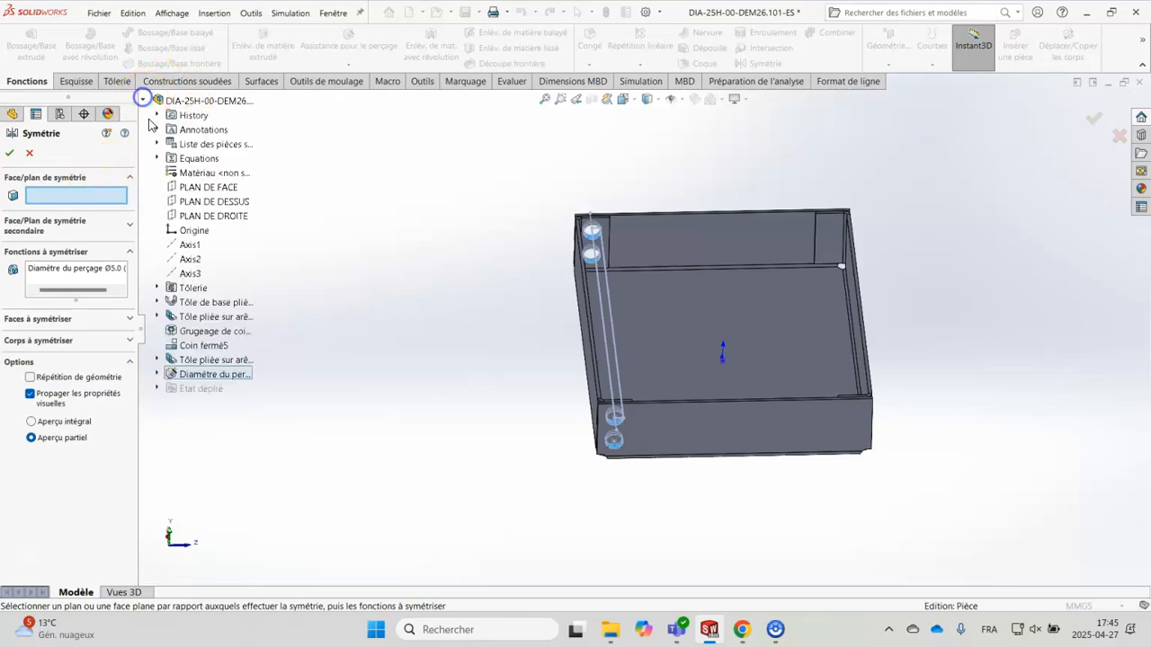
click(214, 189)
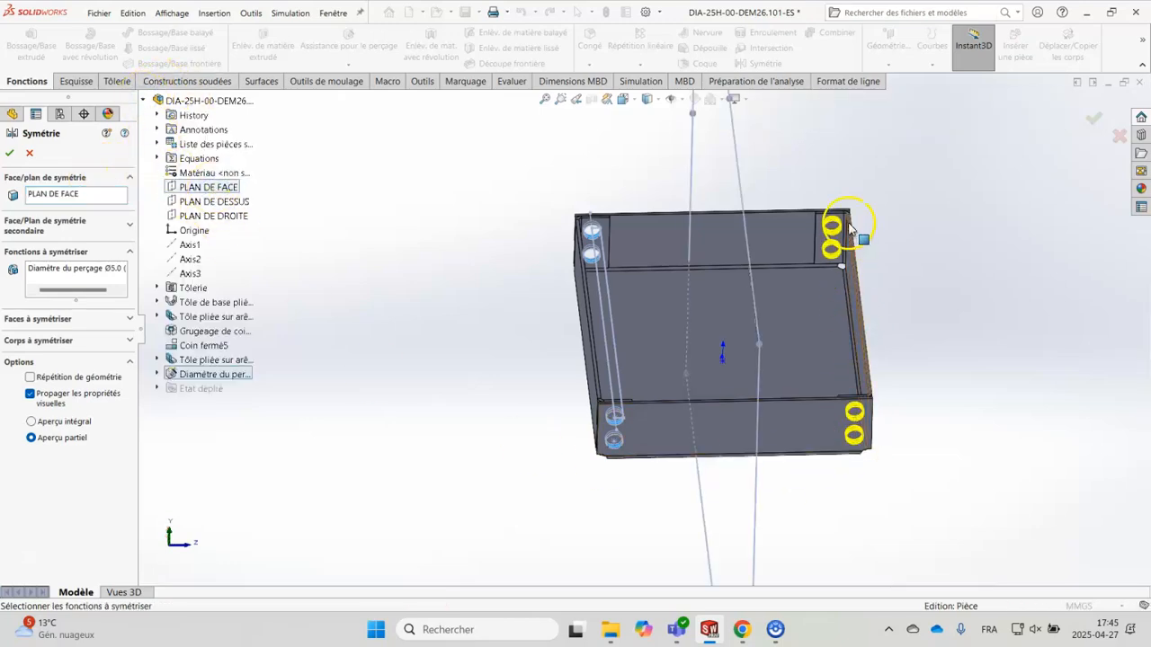
click(9, 156)
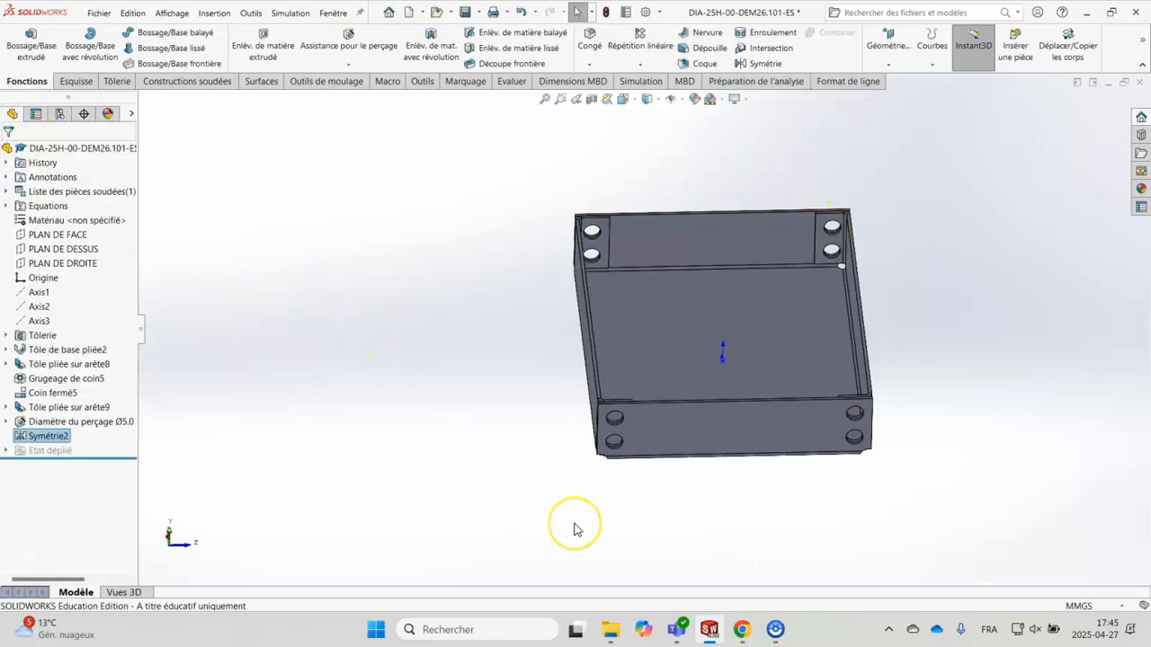
mouse_move(570, 534)
middle_down()
mouse_move(586, 411)
mouse_move(645, 380)
mouse_move(595, 371)
mouse_move(571, 415)
mouse_move(579, 449)
mouse_move(557, 475)
mouse_move(564, 500)
mouse_move(590, 496)
mouse_move(570, 504)
mouse_move(534, 490)
mouse_move(560, 527)
middle_up()
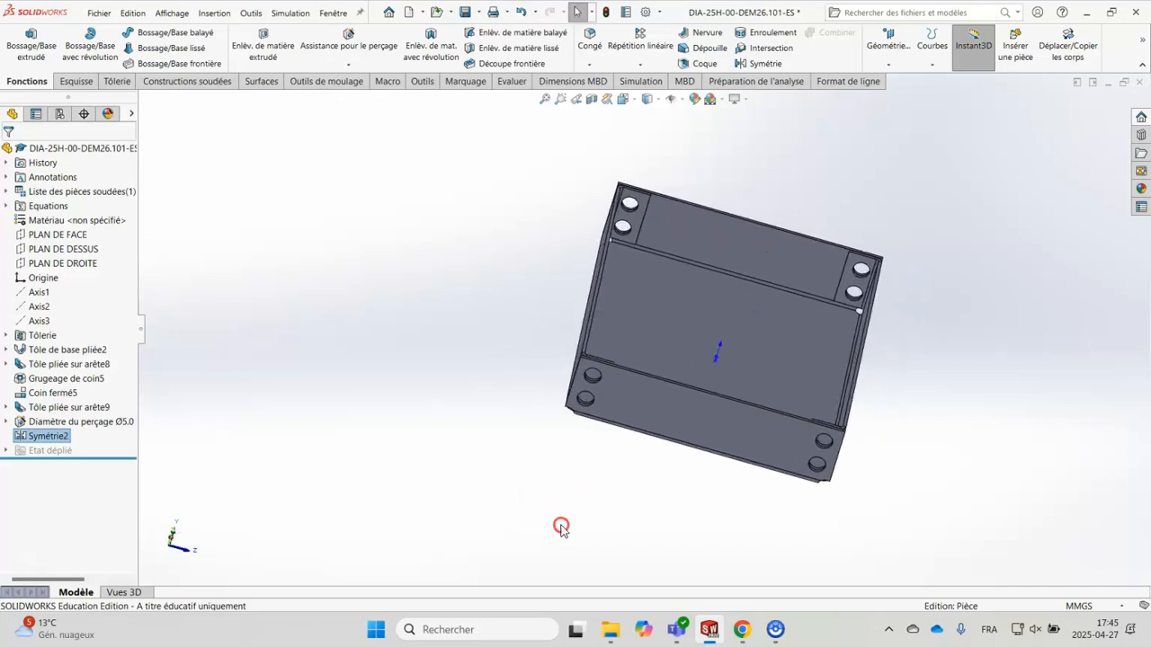
middle_drag(513, 257, 513, 282)
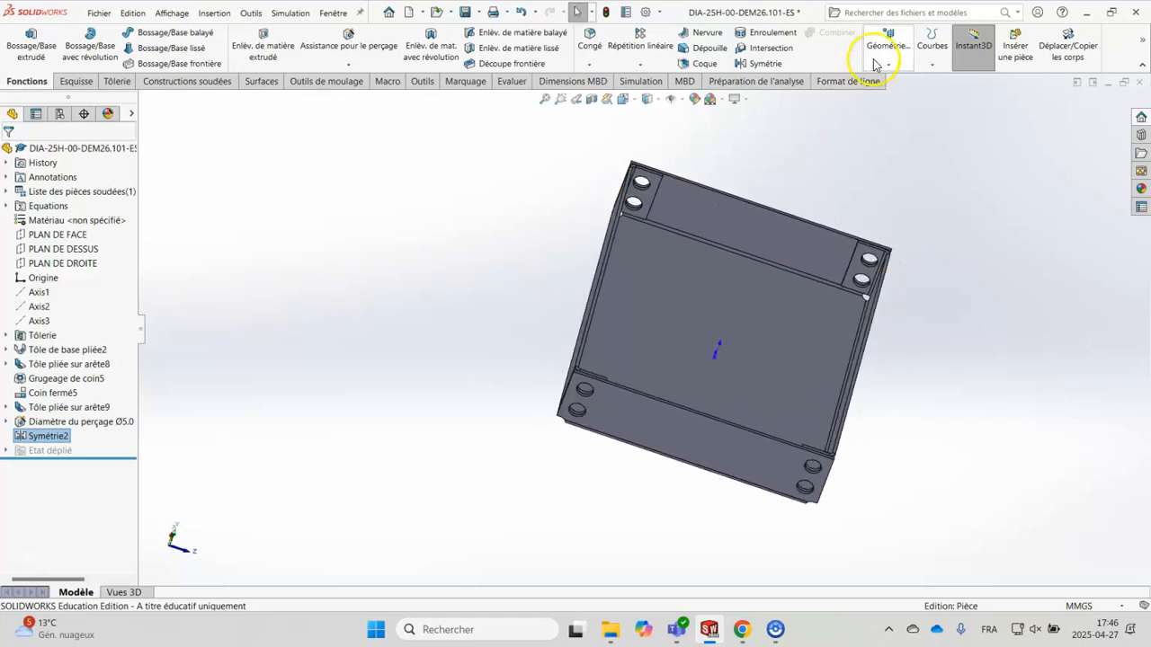
Flatten the sheet metal part to examine the holes, tabs and corner reliefs, and return it to its folded state
click(115, 82)
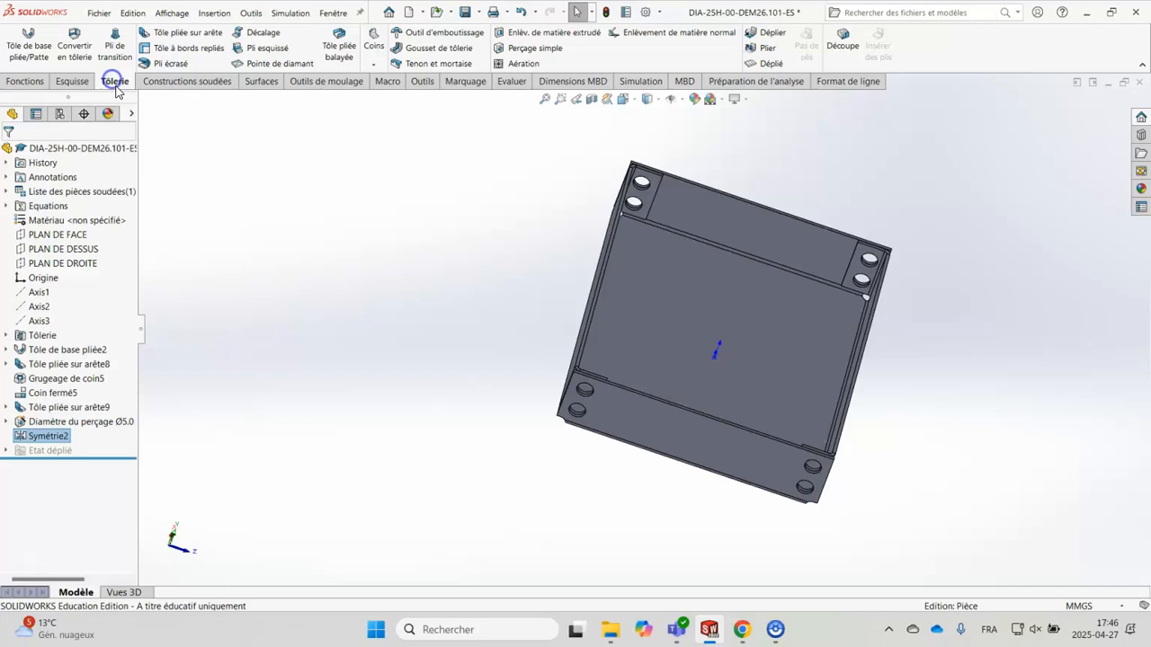
click(769, 65)
middle_drag(971, 396, 966, 444)
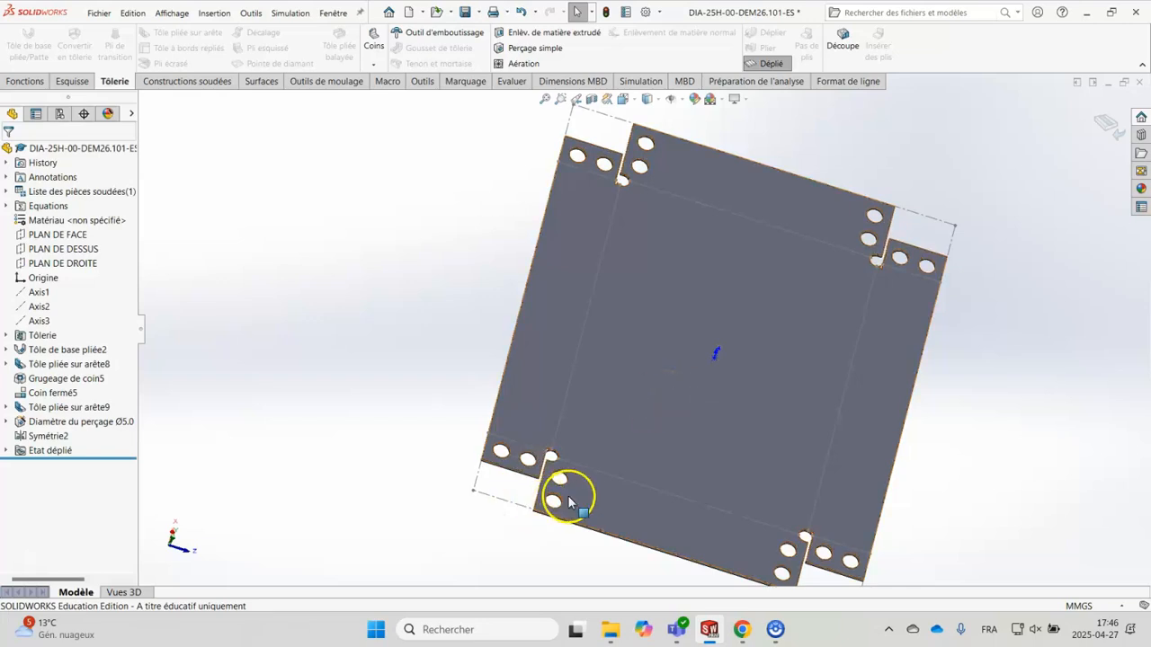
scroll(938, 441, up, 2)
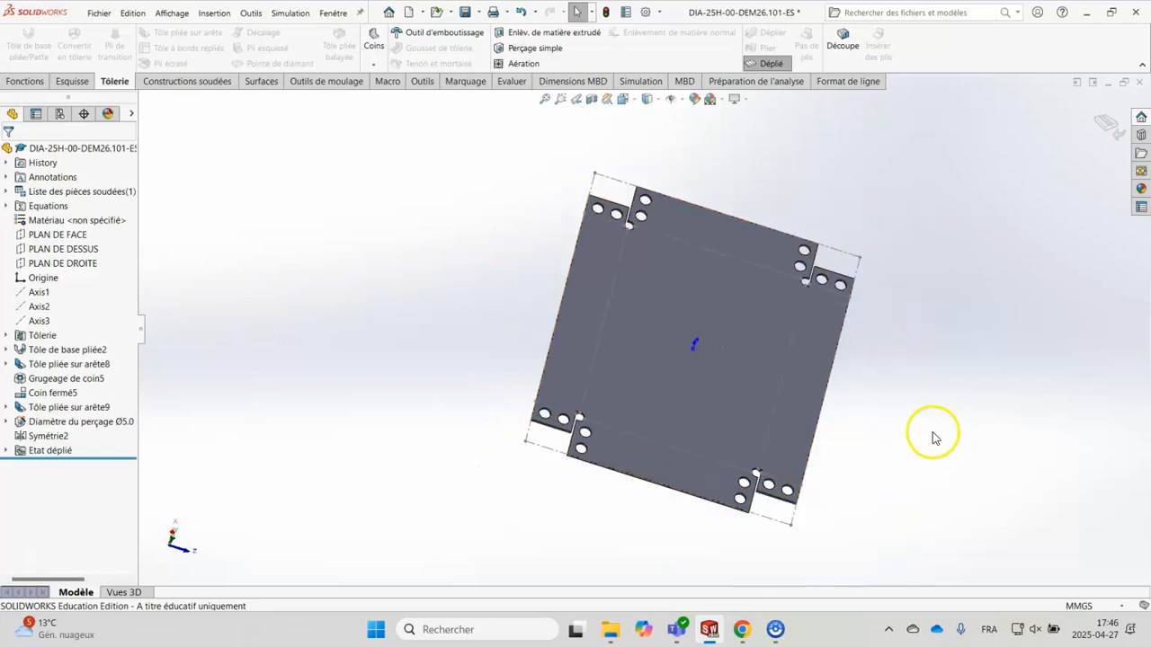
scroll(886, 396, down, 2)
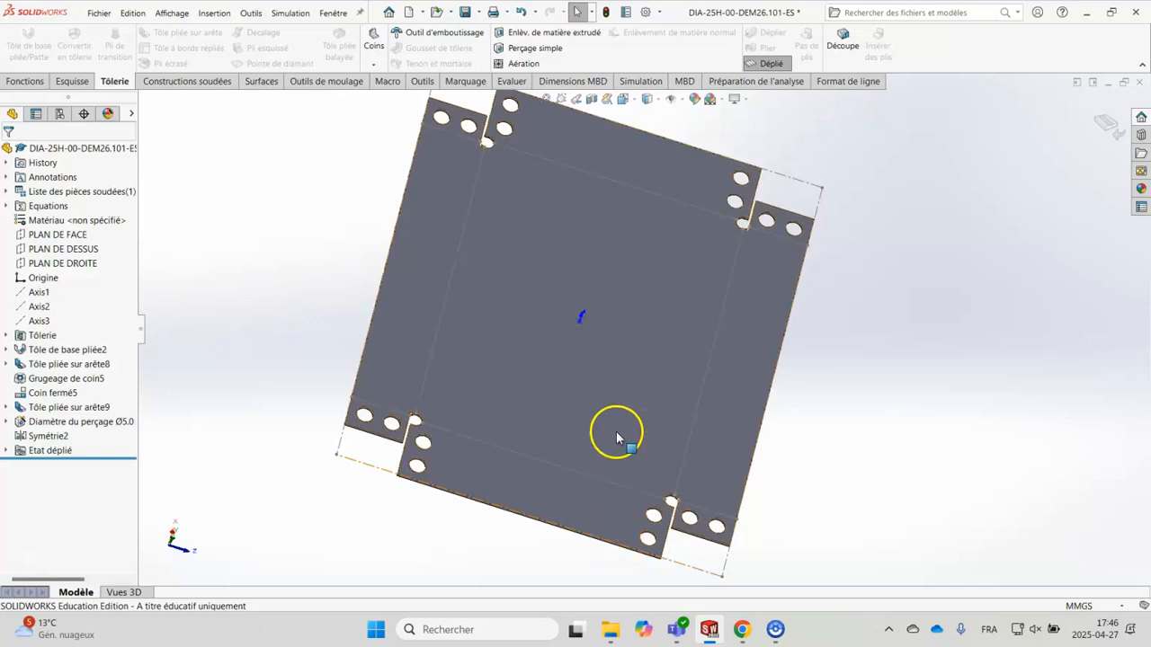
key(z)
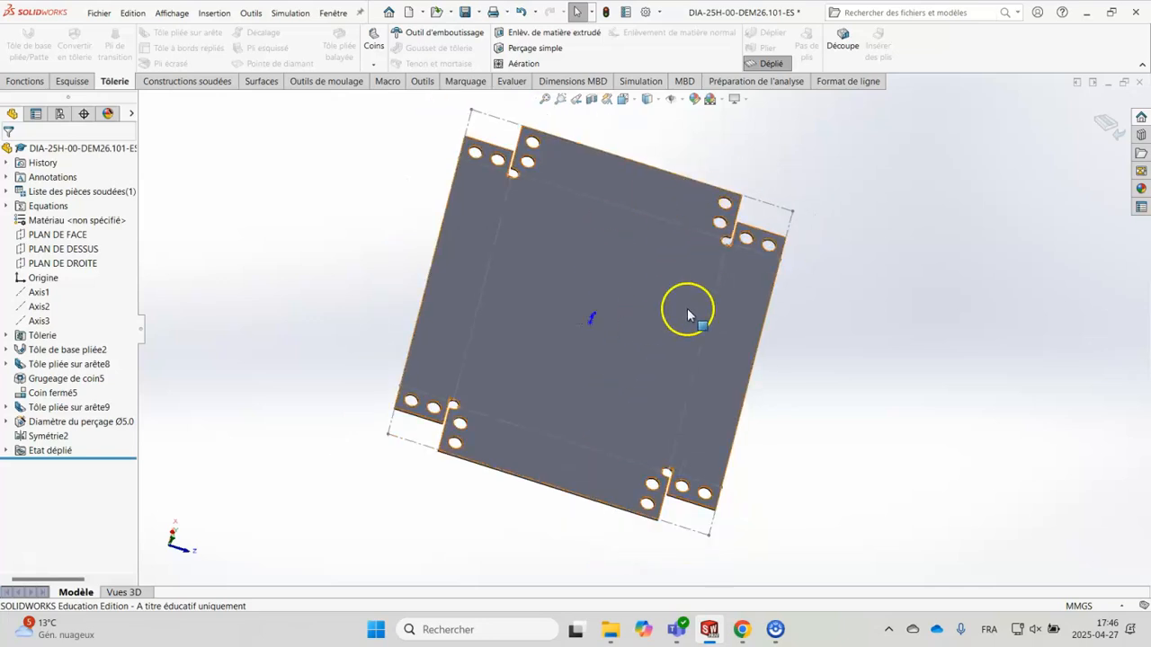
middle_drag(662, 441, 585, 352)
click(764, 63)
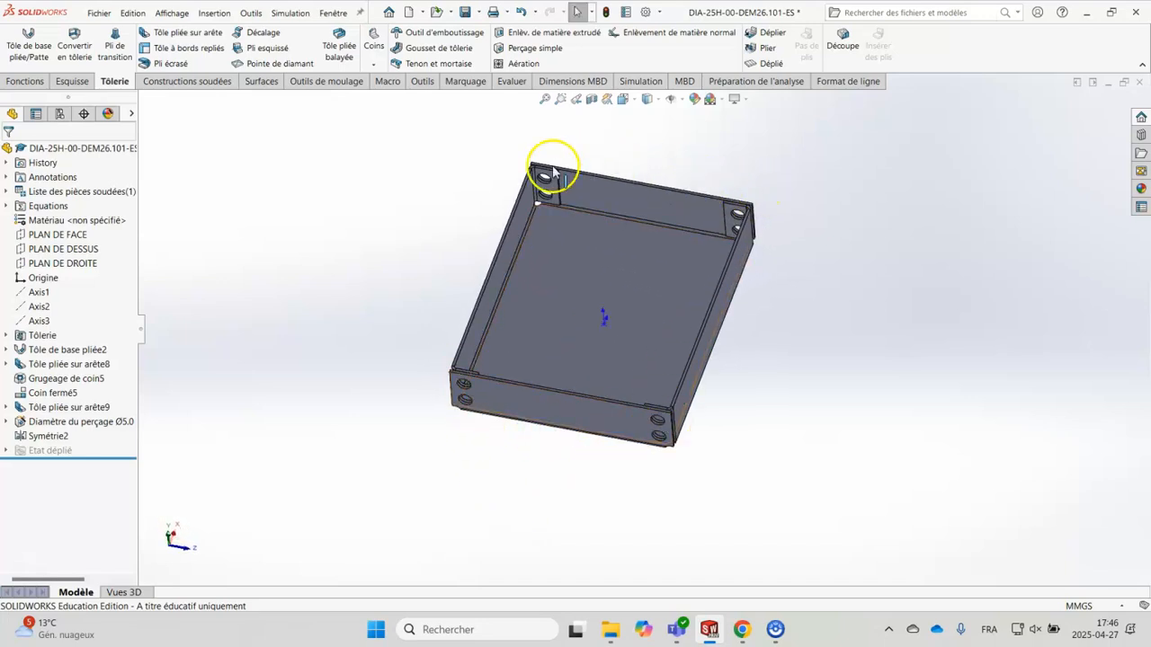
mouse_move(594, 241)
middle_down()
mouse_move(727, 480)
mouse_move(748, 253)
middle_up()
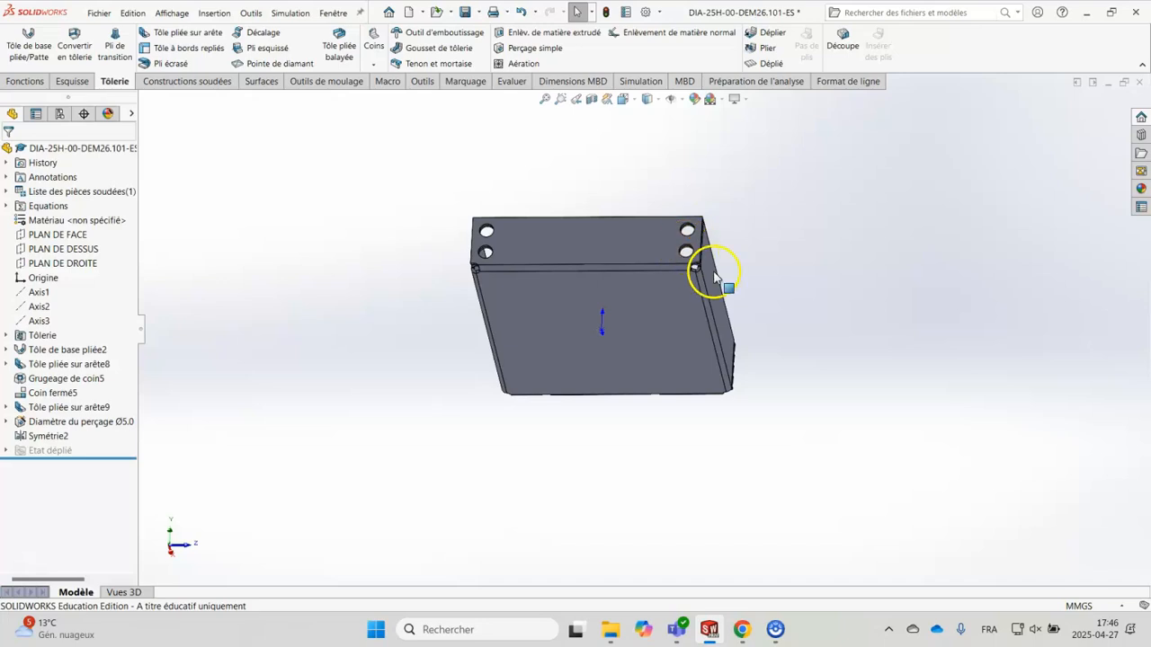
click(486, 231)
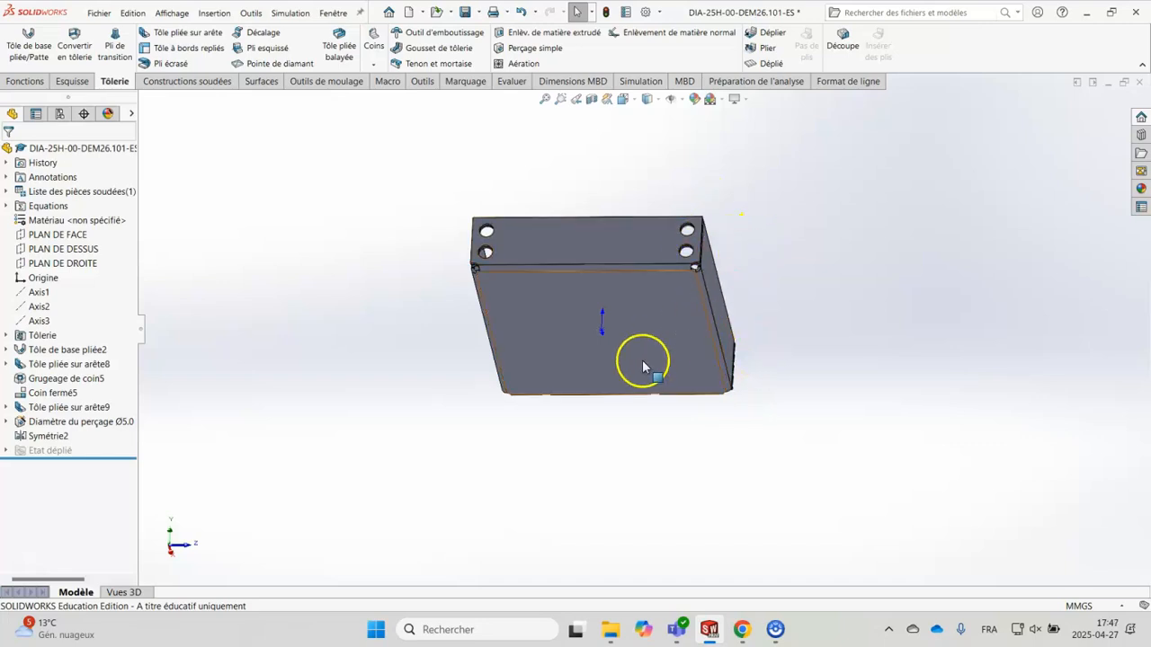
middle_drag(421, 306, 415, 387)
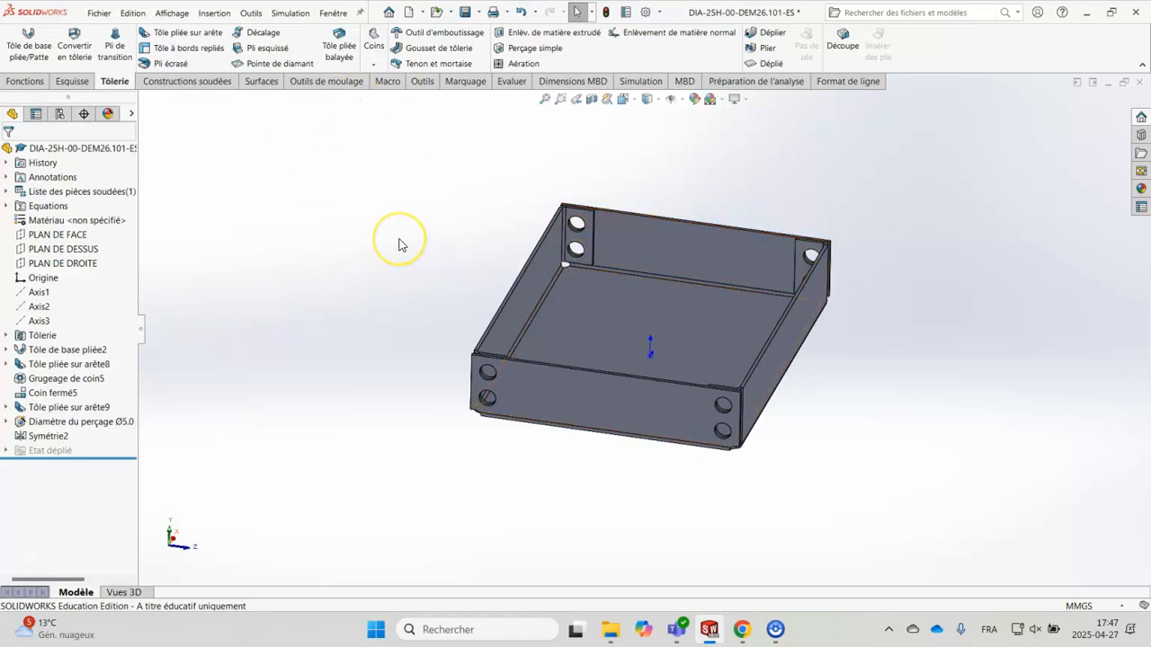
mouse_move(398, 222)
middle_down()
mouse_move(411, 249)
mouse_move(386, 212)
middle_up()
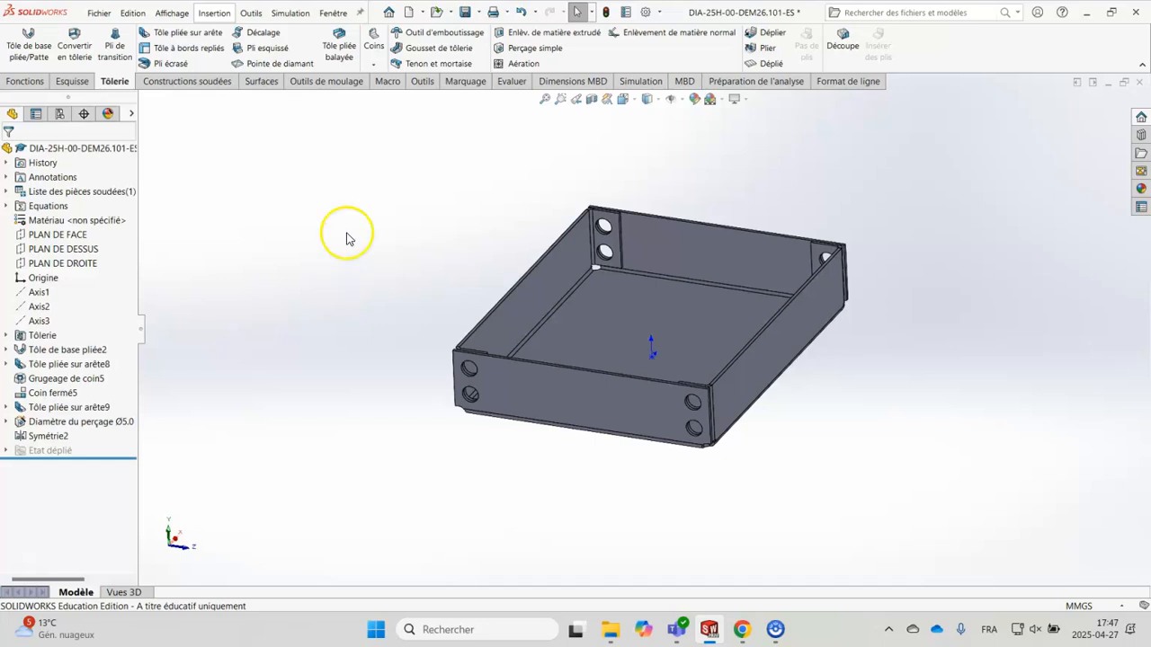
mouse_move(260, 246)
middle_down()
mouse_move(351, 279)
mouse_move(328, 229)
mouse_move(275, 231)
mouse_move(261, 244)
middle_up()
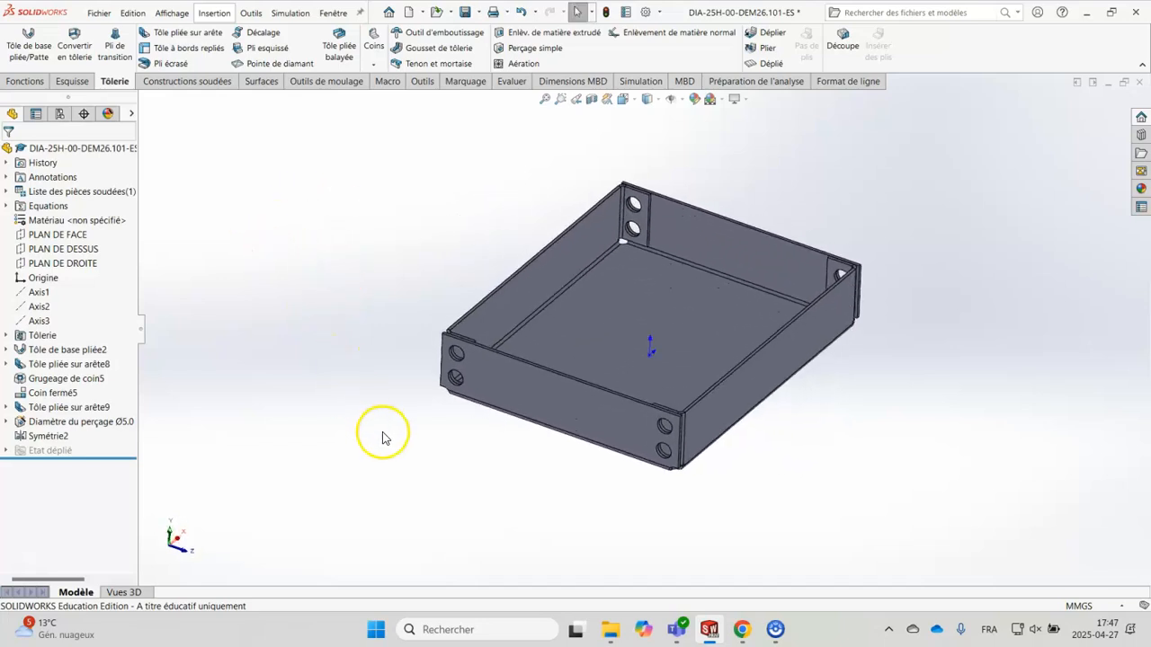